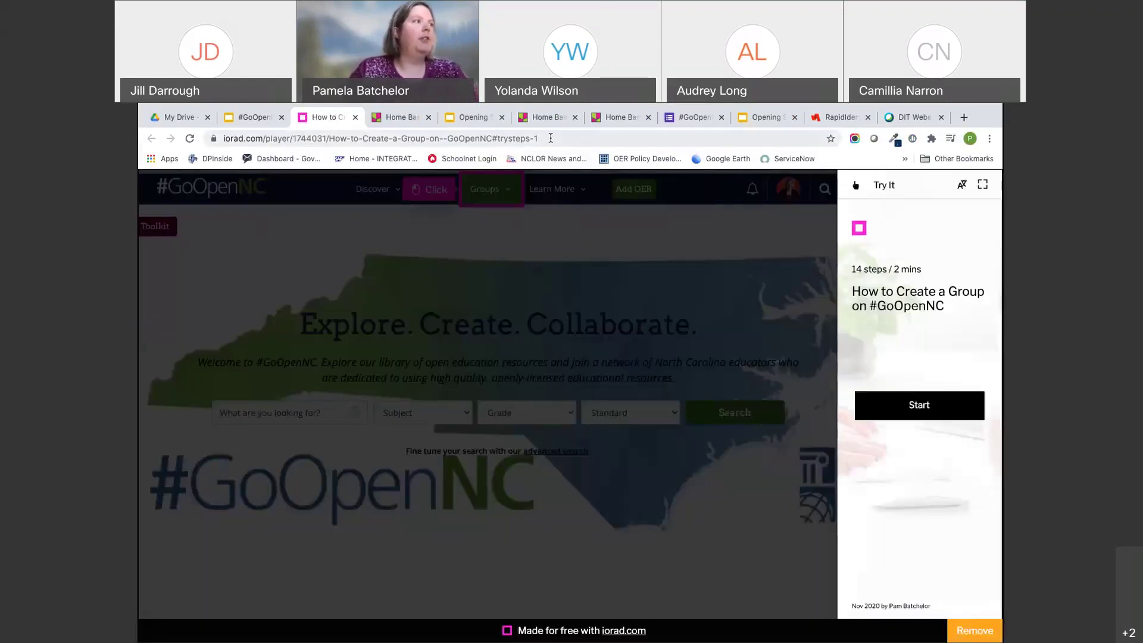
Start the "How to Create a Group on #GoOpenNC" tutorial and advance through finding the groups page and naming a group.
left_click(551, 138)
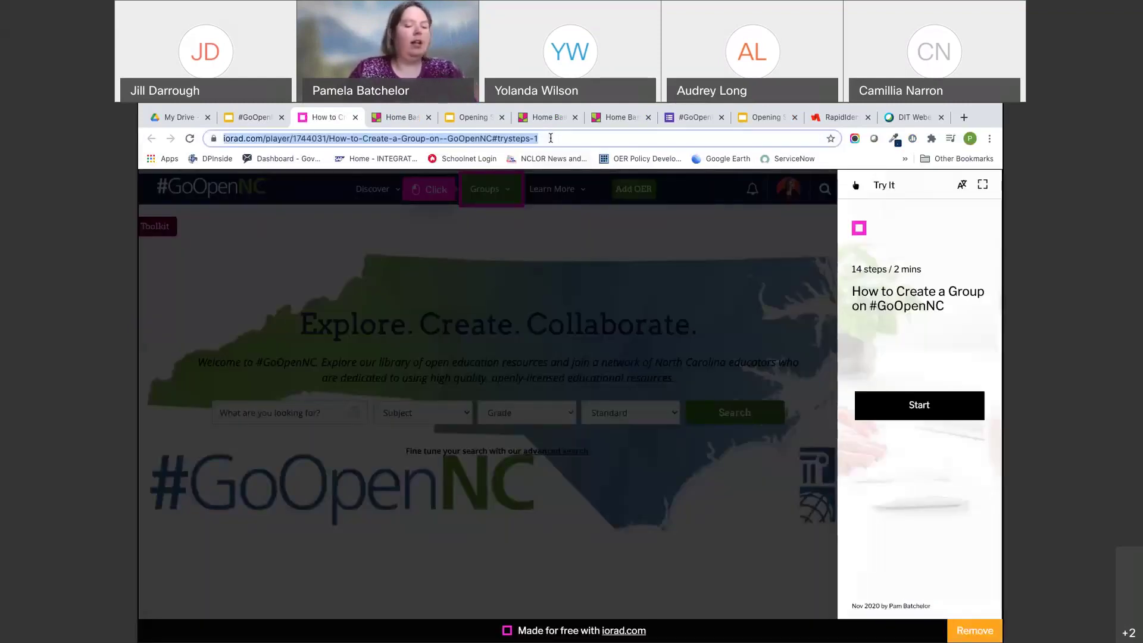
left_click(902, 415)
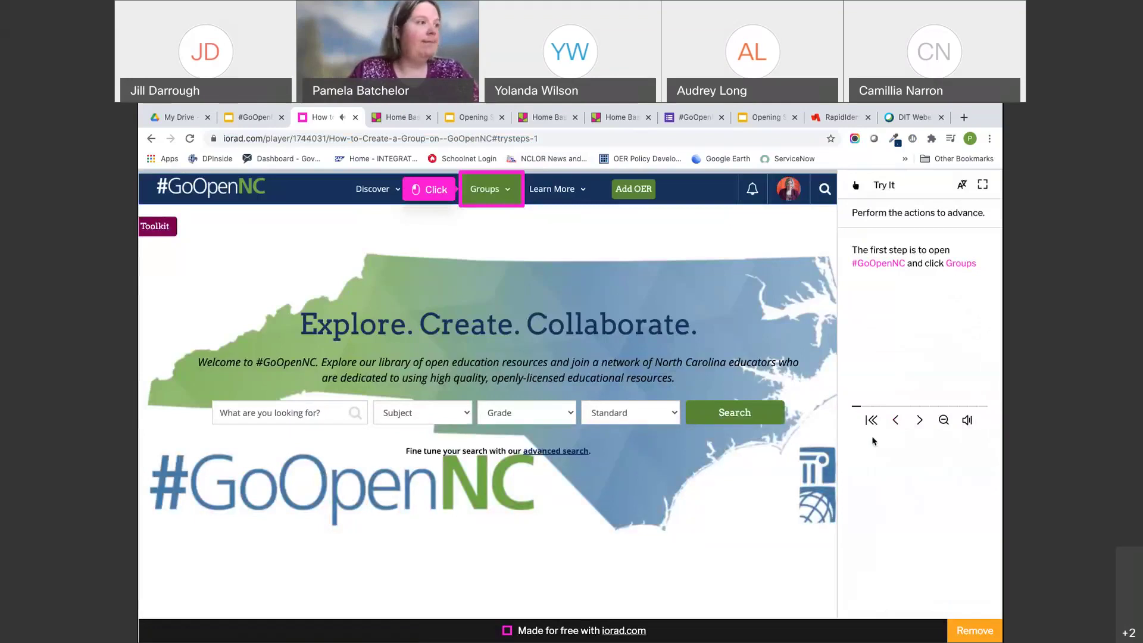
left_click(922, 420)
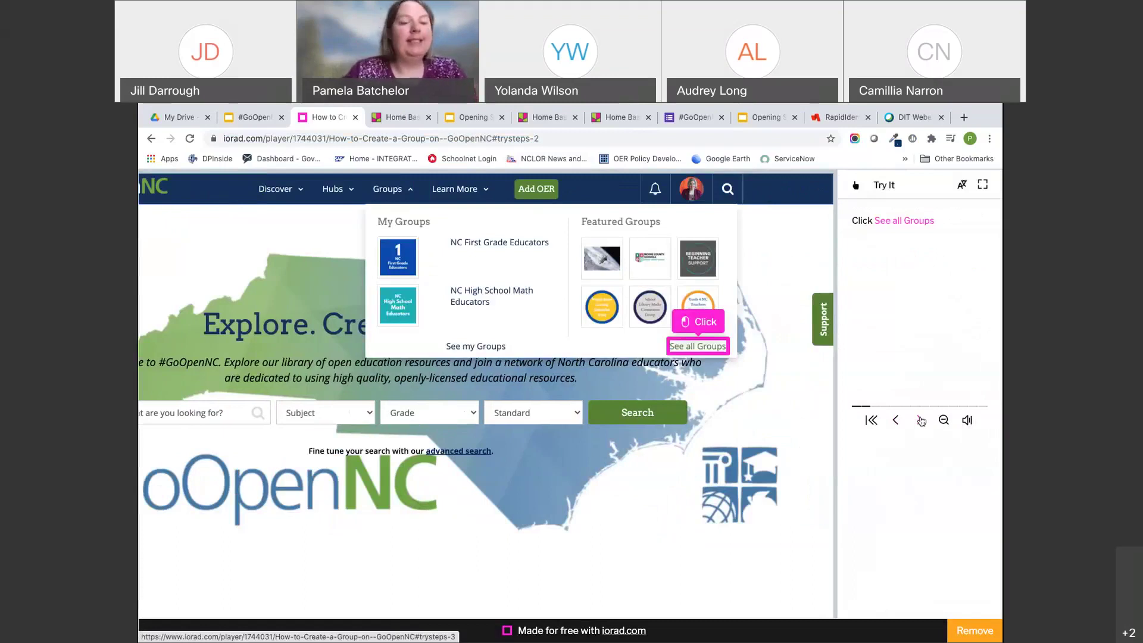
left_click(921, 421)
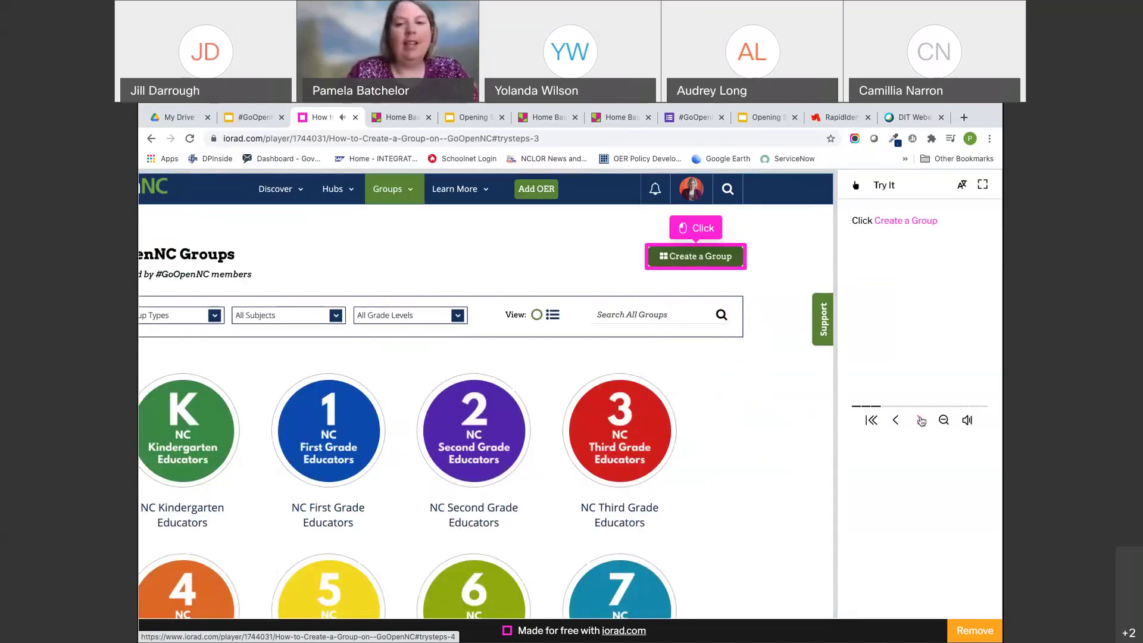
left_click(921, 421)
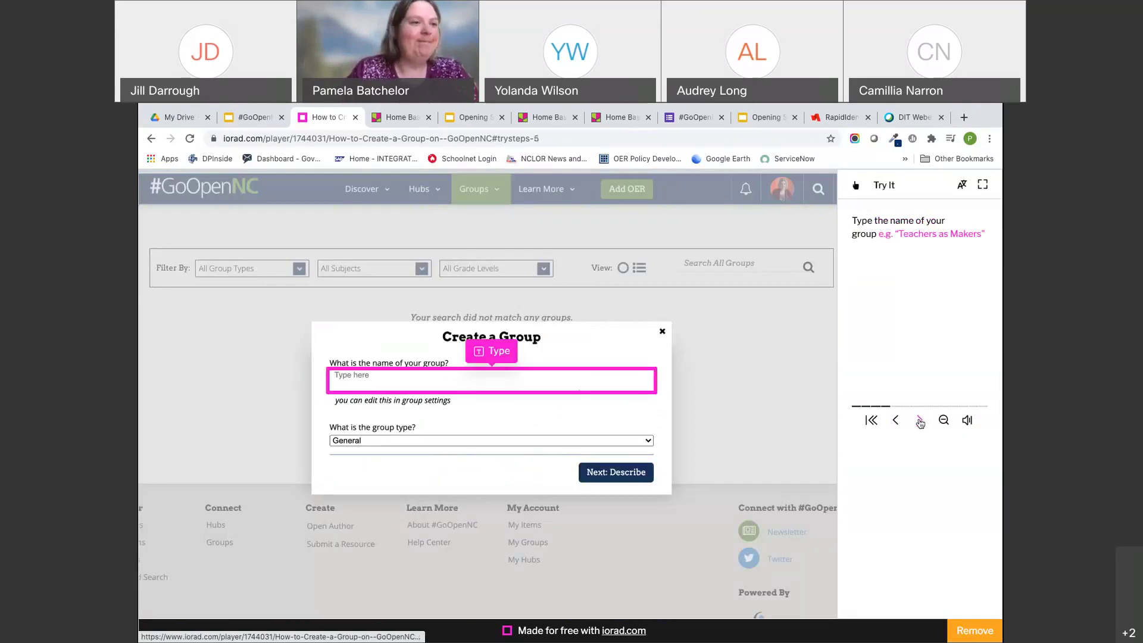
left_click(921, 421)
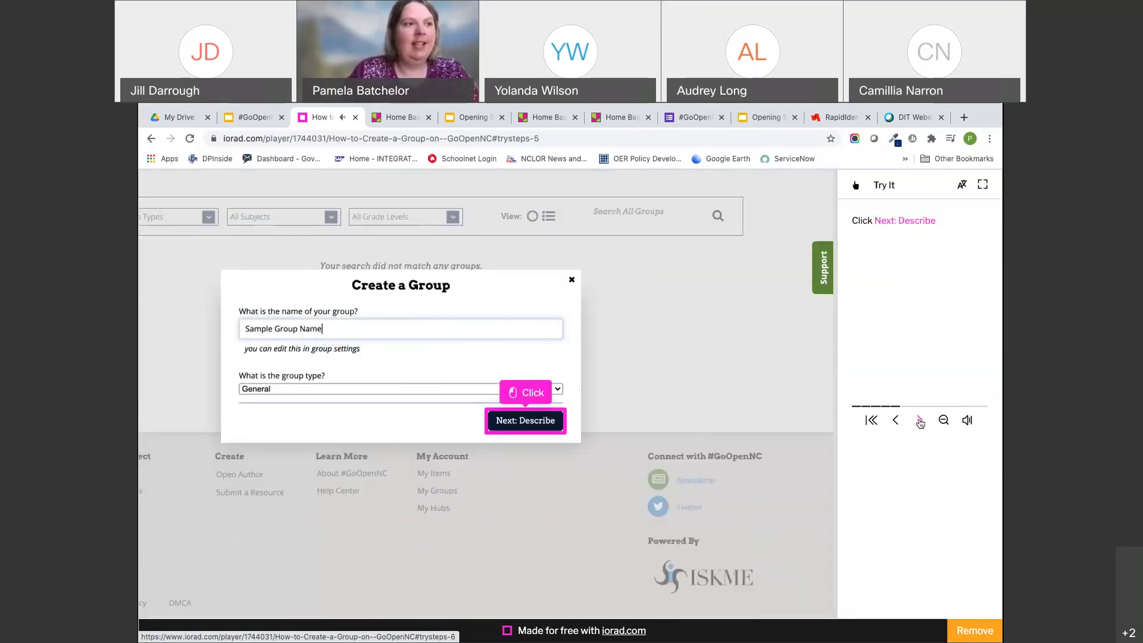
Advance the tutorial through the subject, grade level and description stages of creating a group.
left_click(921, 421)
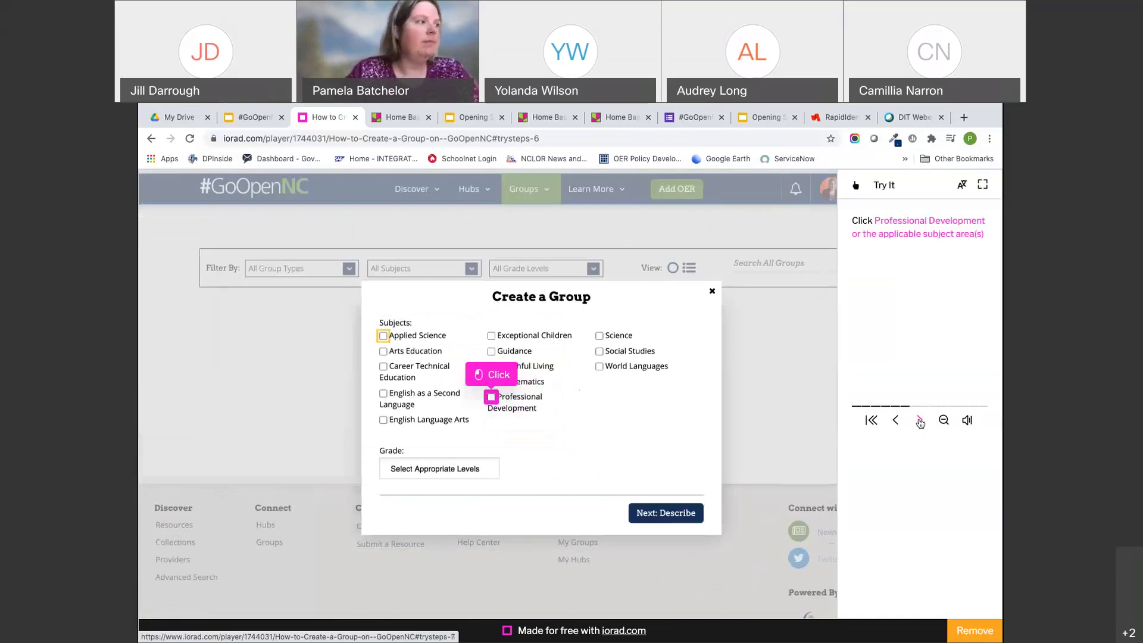
left_click(920, 421)
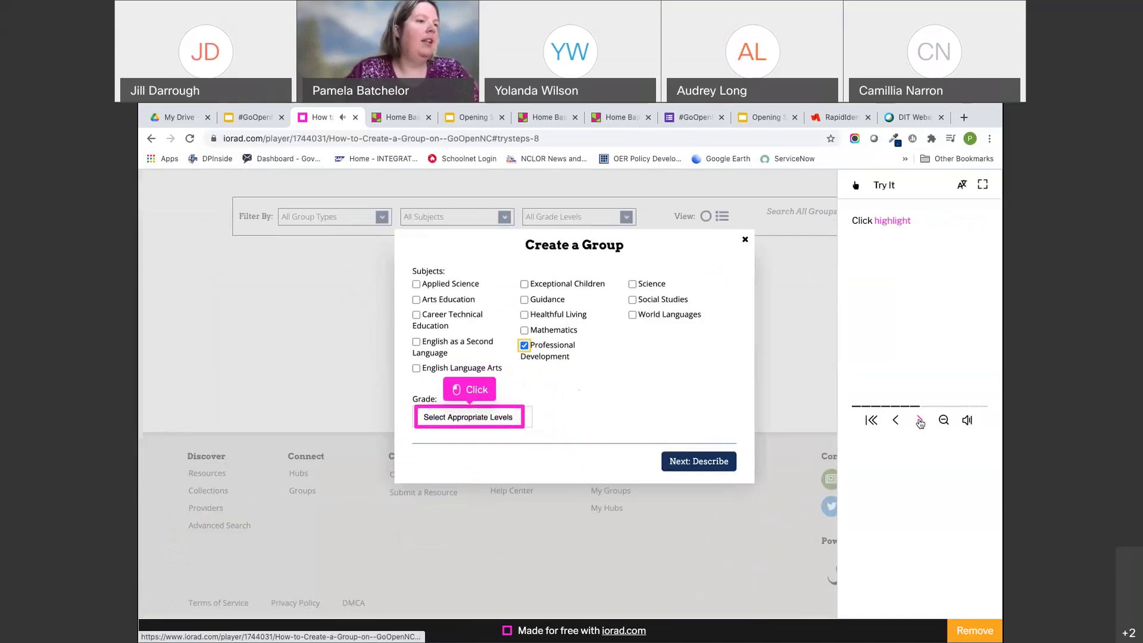
left_click(920, 421)
left_click(920, 421)
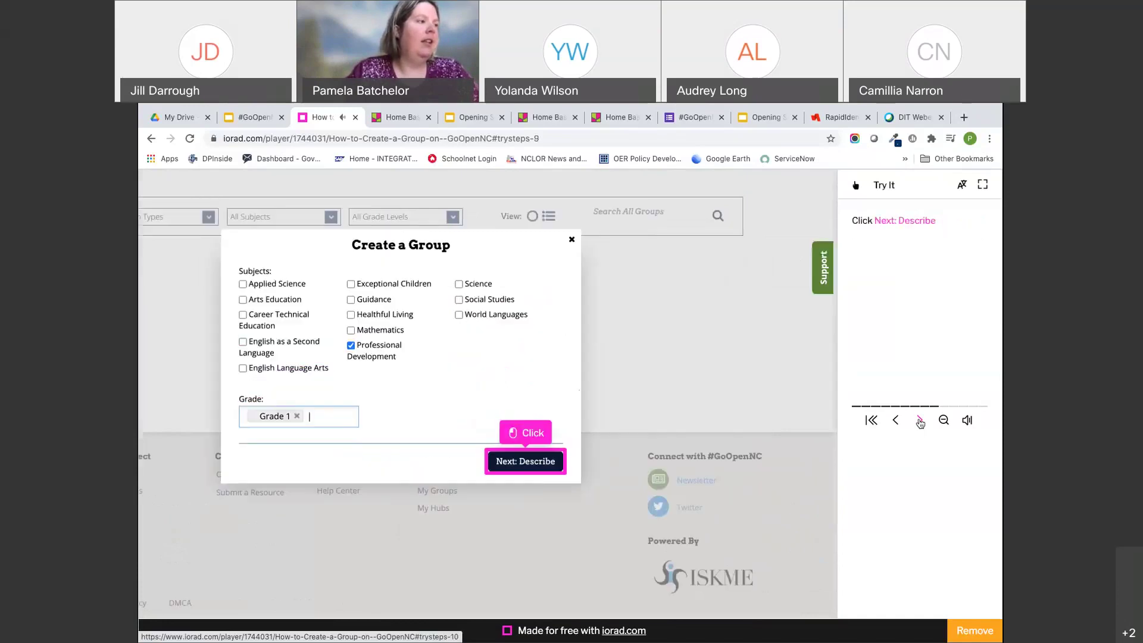
left_click(920, 421)
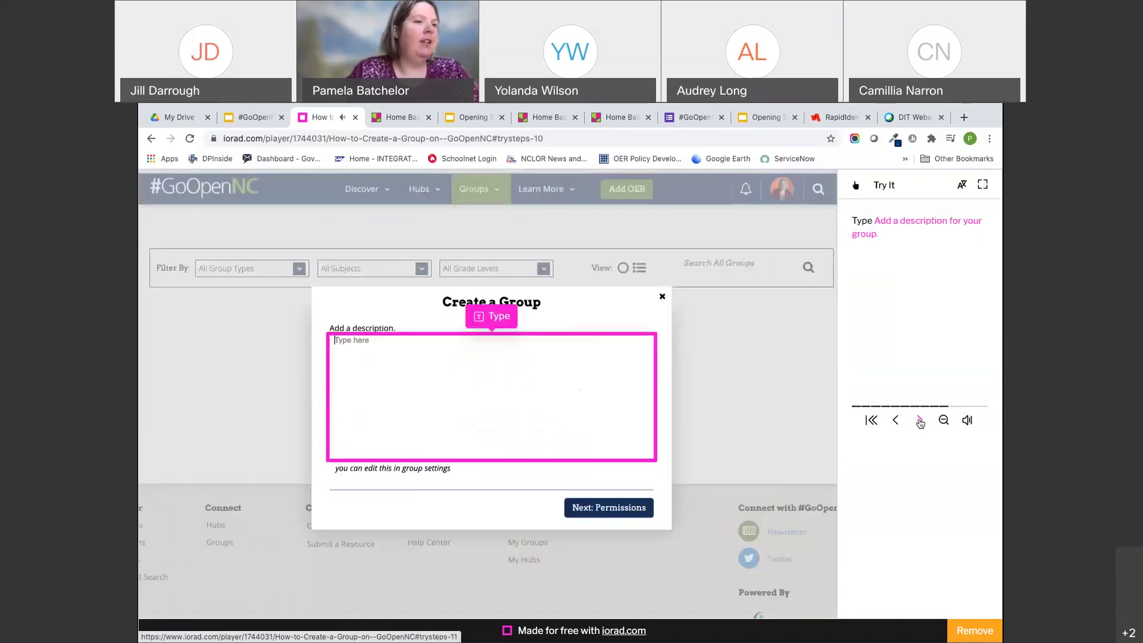
left_click(920, 421)
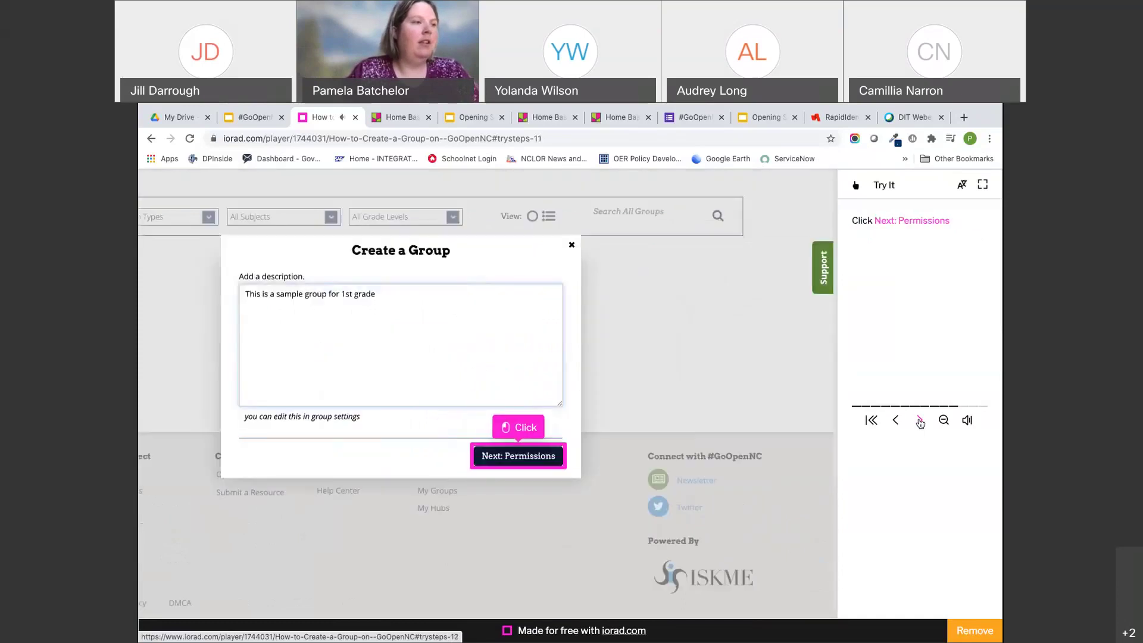
Mute the tutorial's audio and advance through the join permissions stage to the end.
left_click(968, 421)
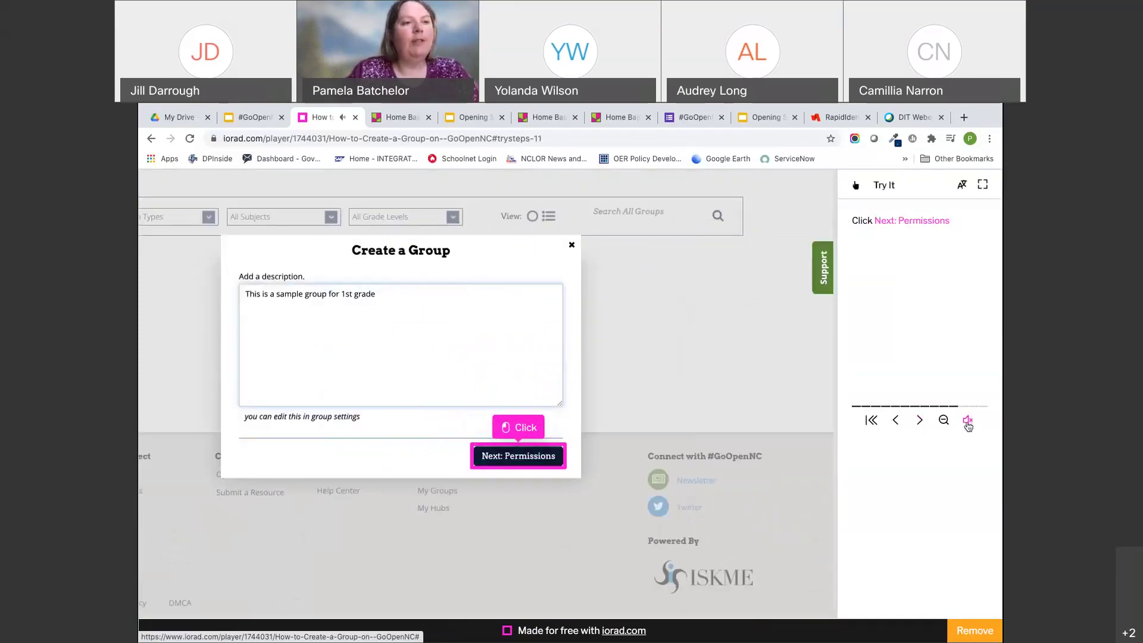
left_click(921, 421)
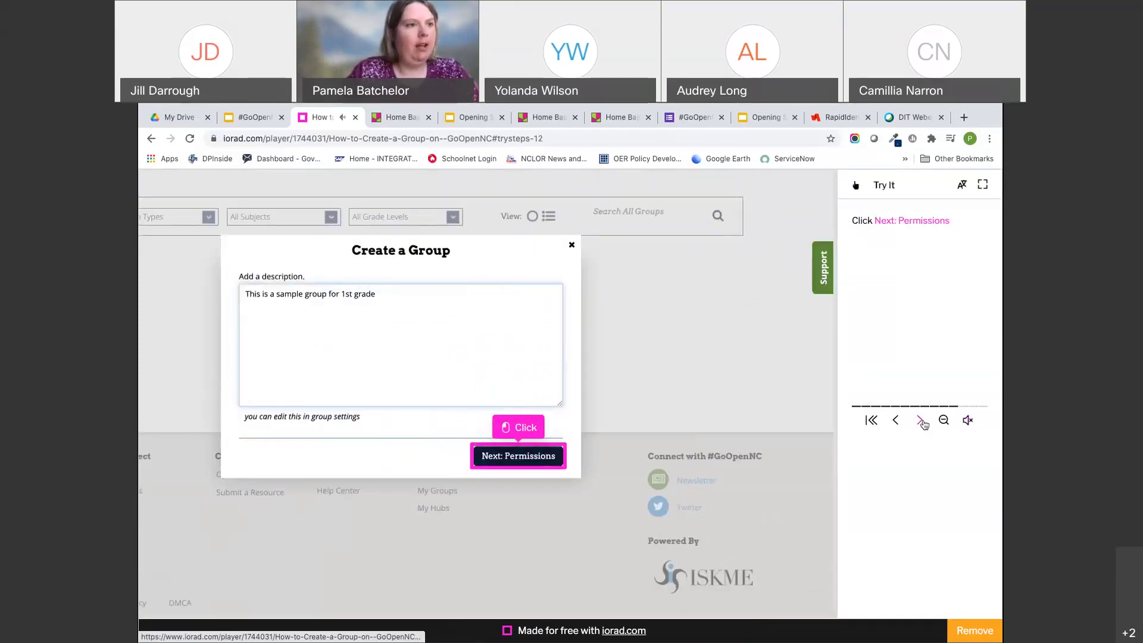
left_click(921, 421)
left_click(921, 421)
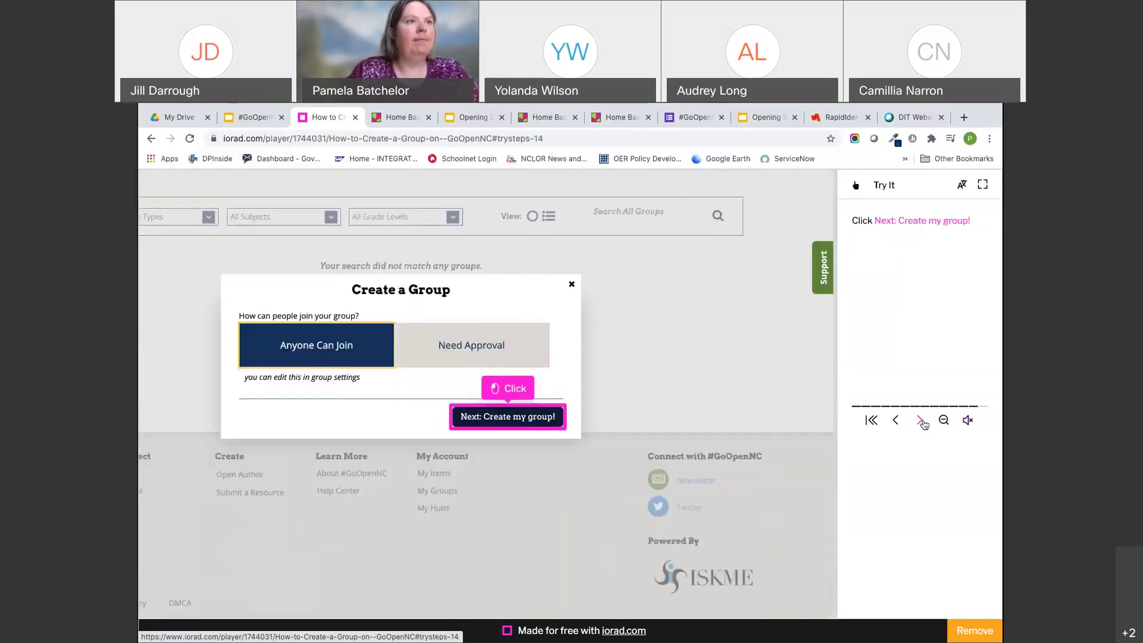
left_click(922, 421)
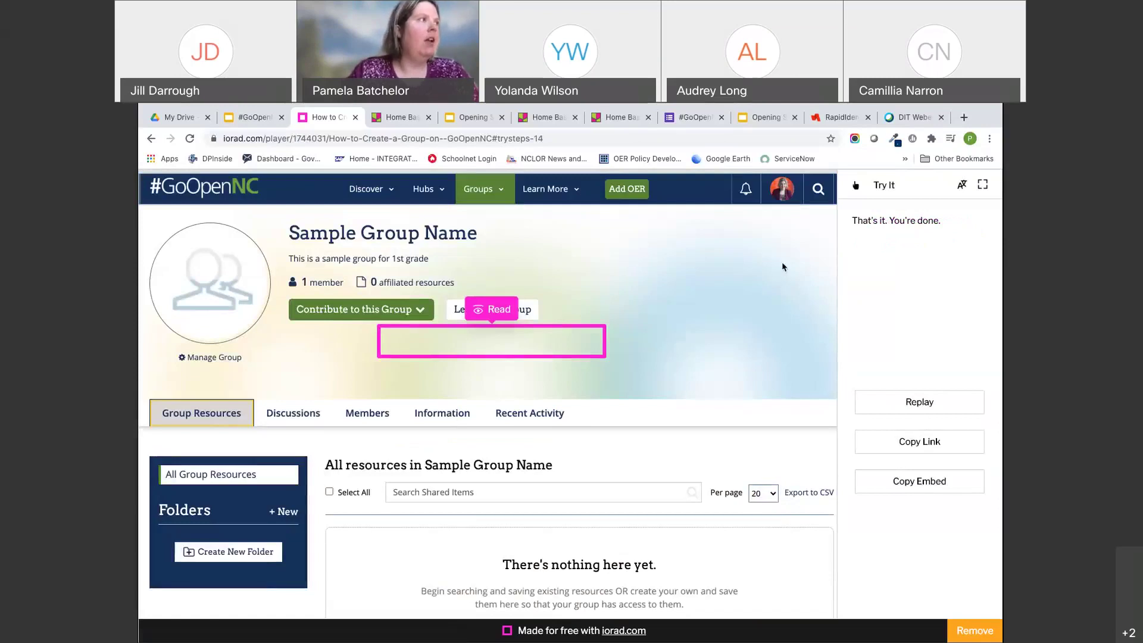
Open goopennc.oercommons.org in a new browser tab and sign in with the NCEdCloud account.
left_click(964, 117)
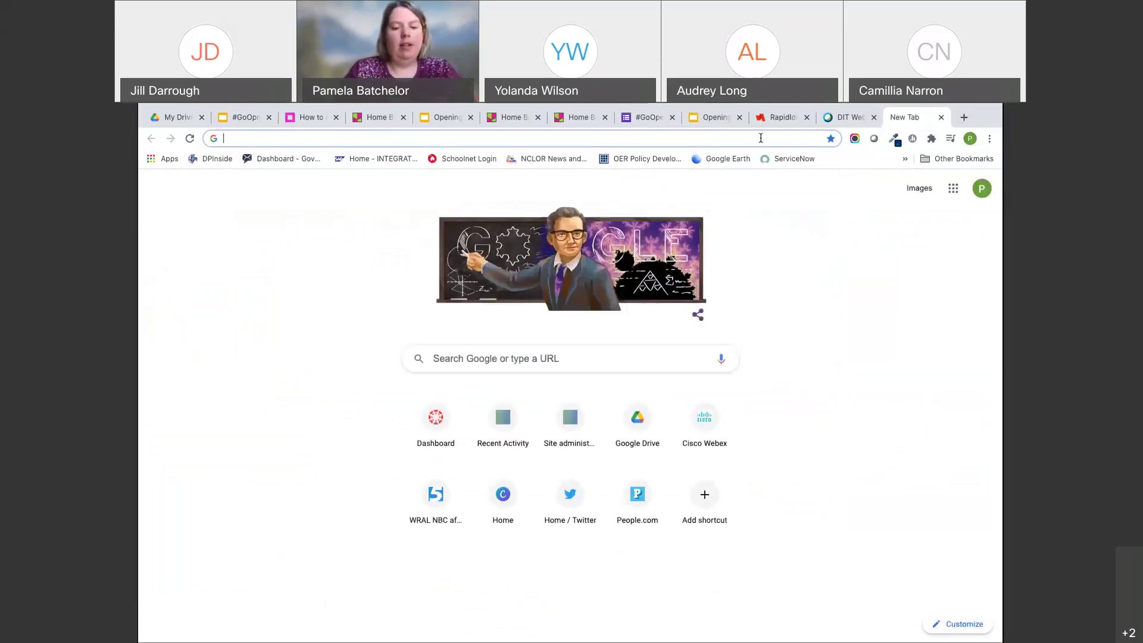
type("goopennc.oercommons.org")
key("Return")
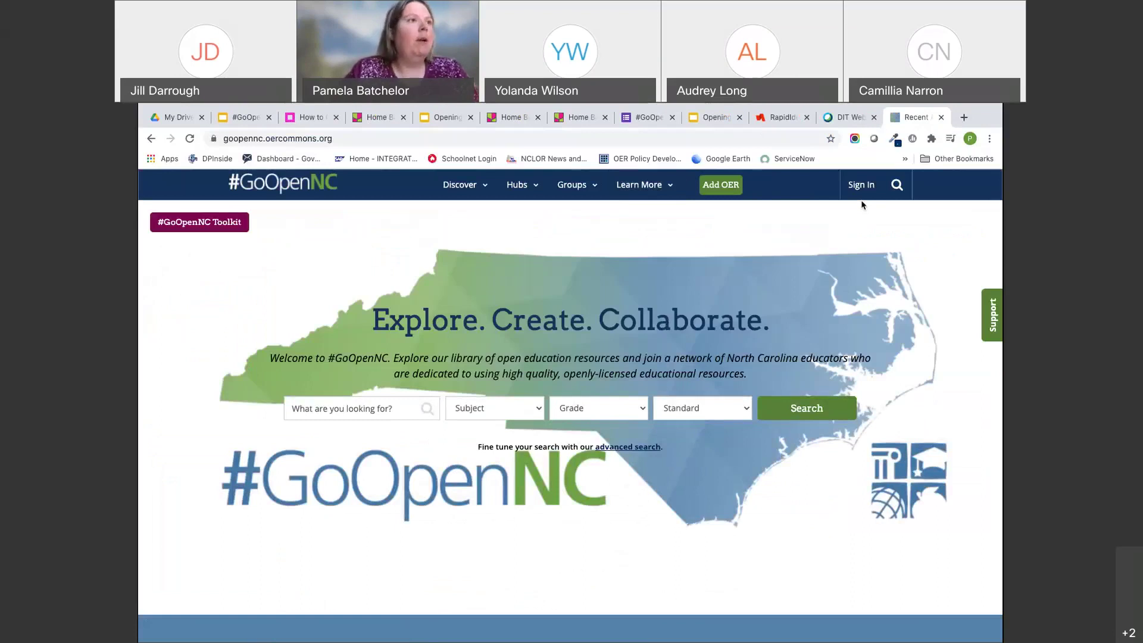
left_click(457, 138)
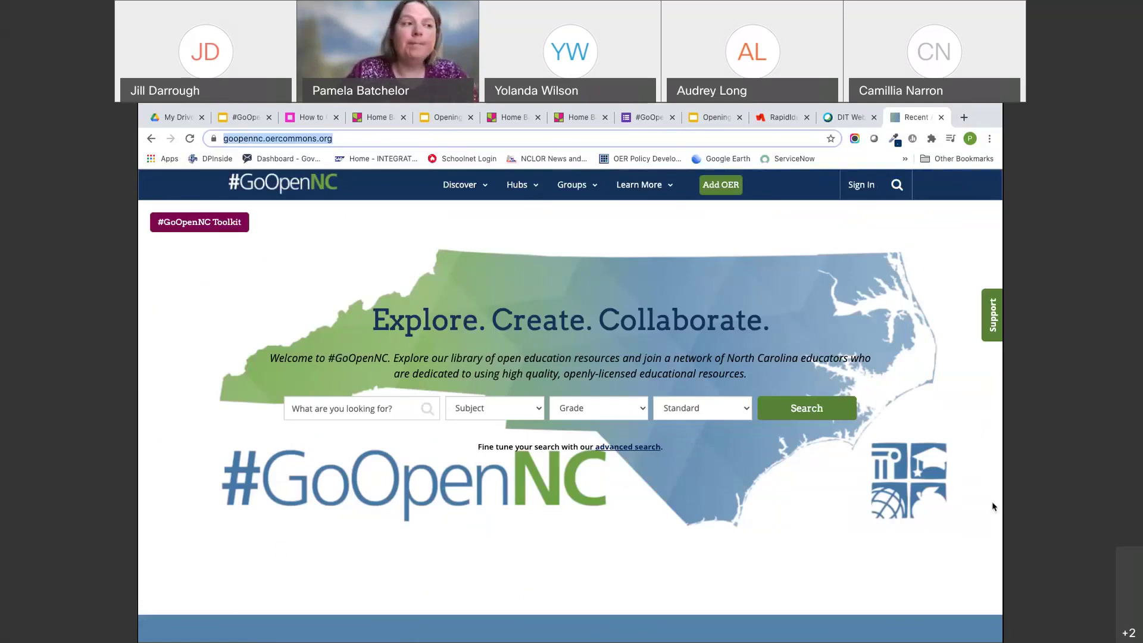
left_click(857, 190)
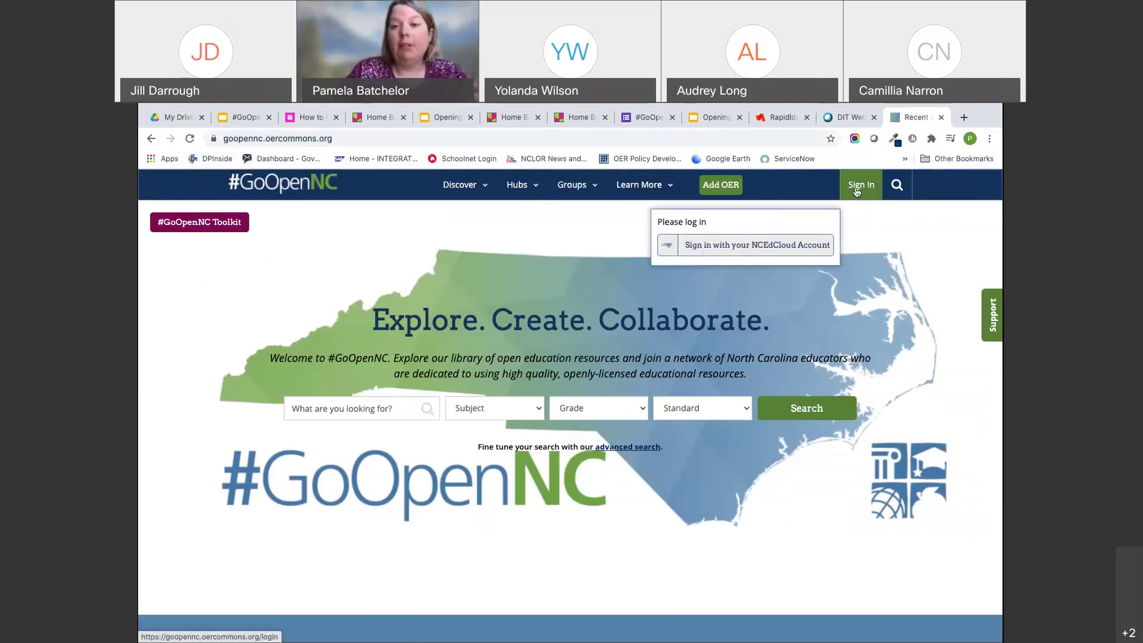
left_click(764, 249)
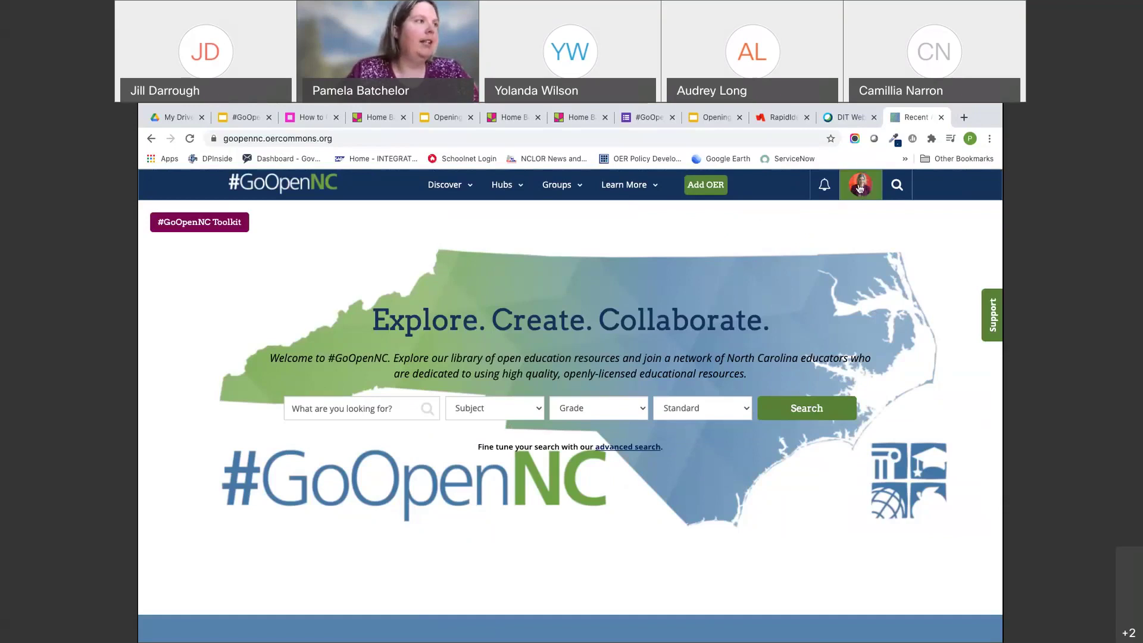
Open the list of all #GoOpenNC groups and start creating a new group.
left_click(560, 187)
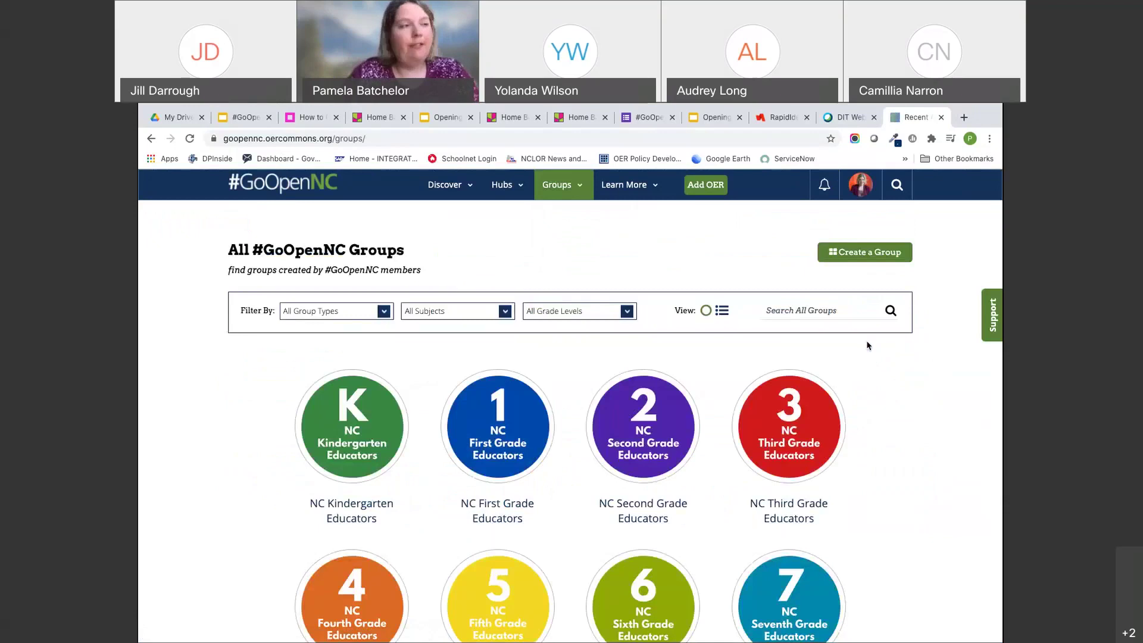
left_click(813, 312)
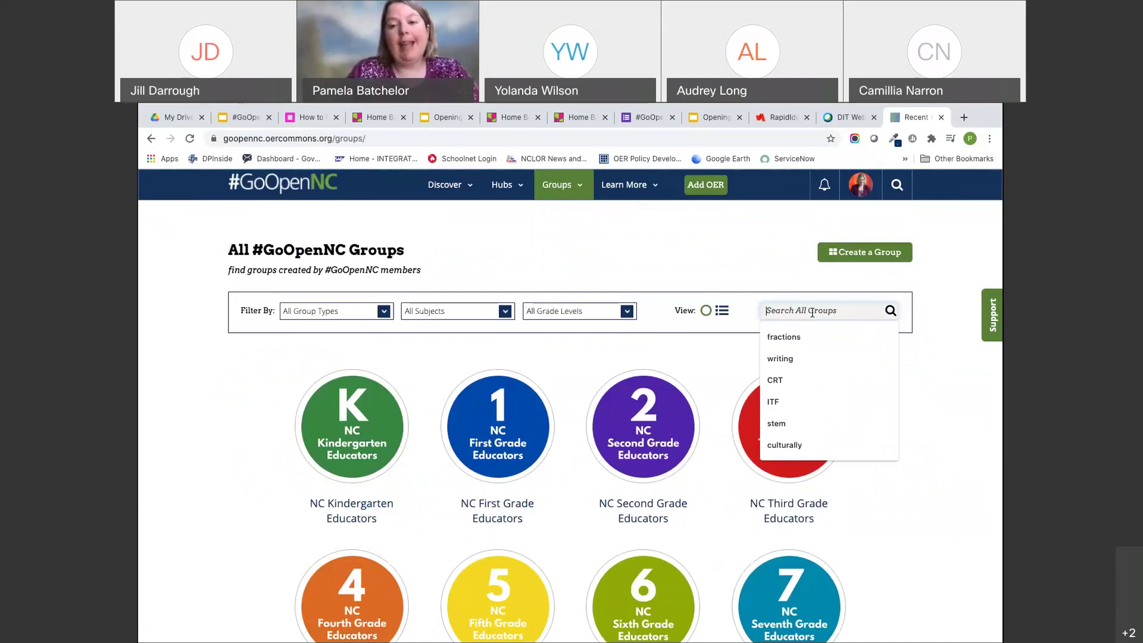
left_click(759, 284)
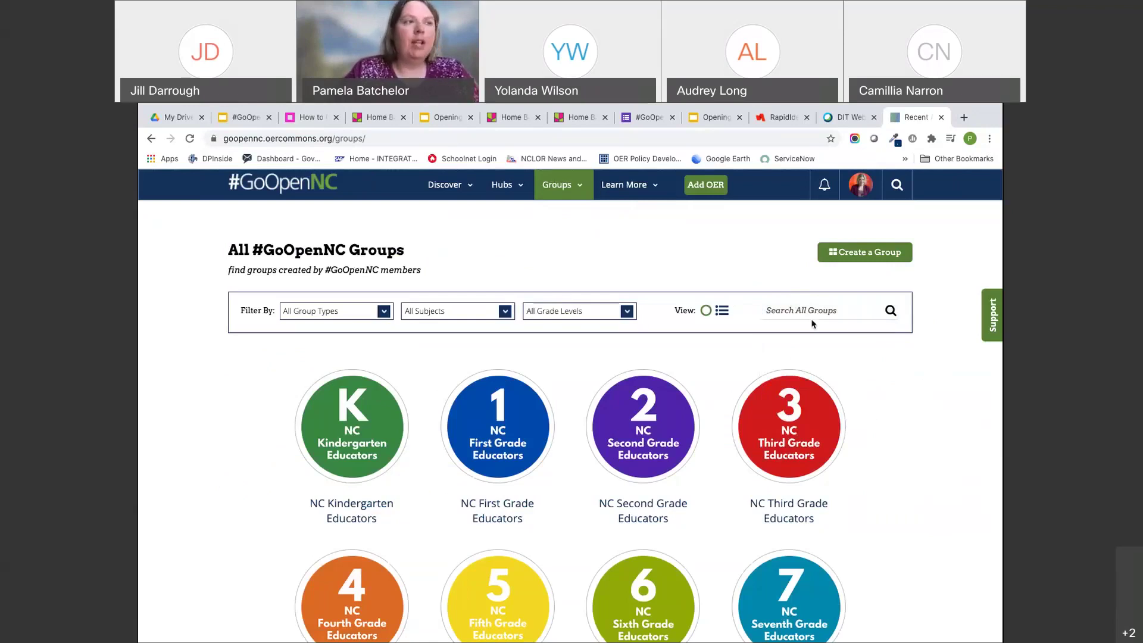
left_click(864, 256)
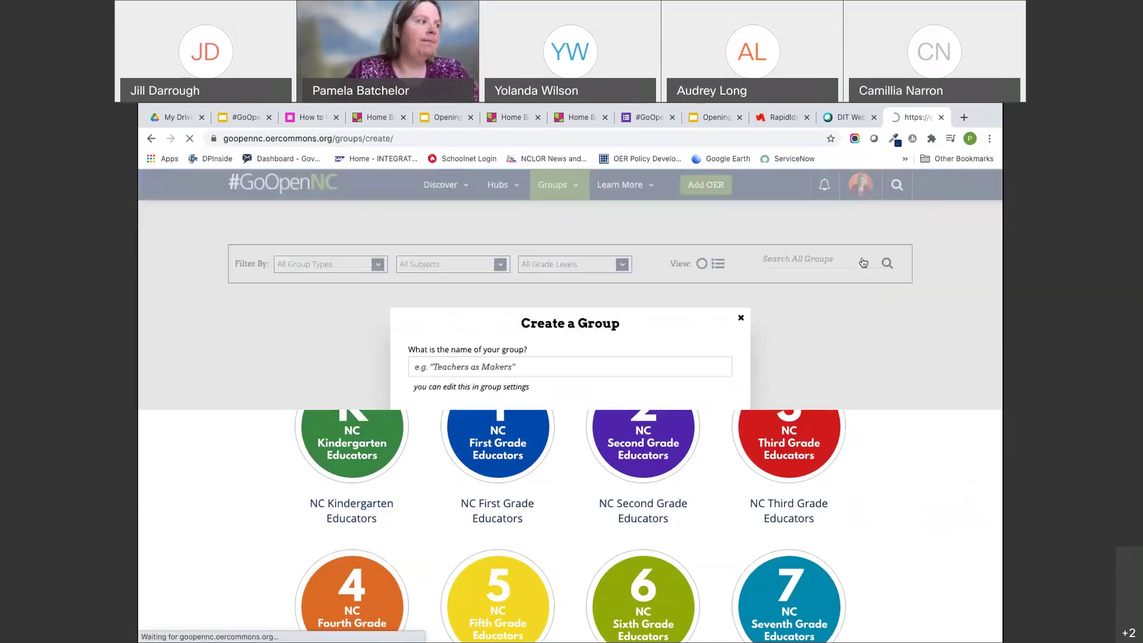
left_click(589, 366)
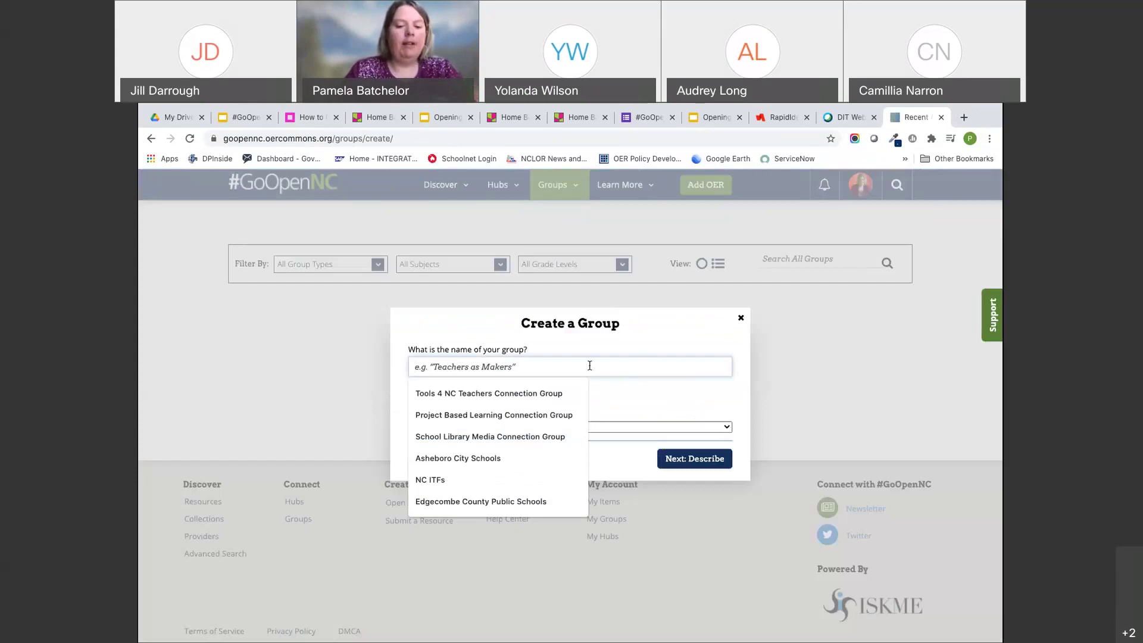
type("NC")
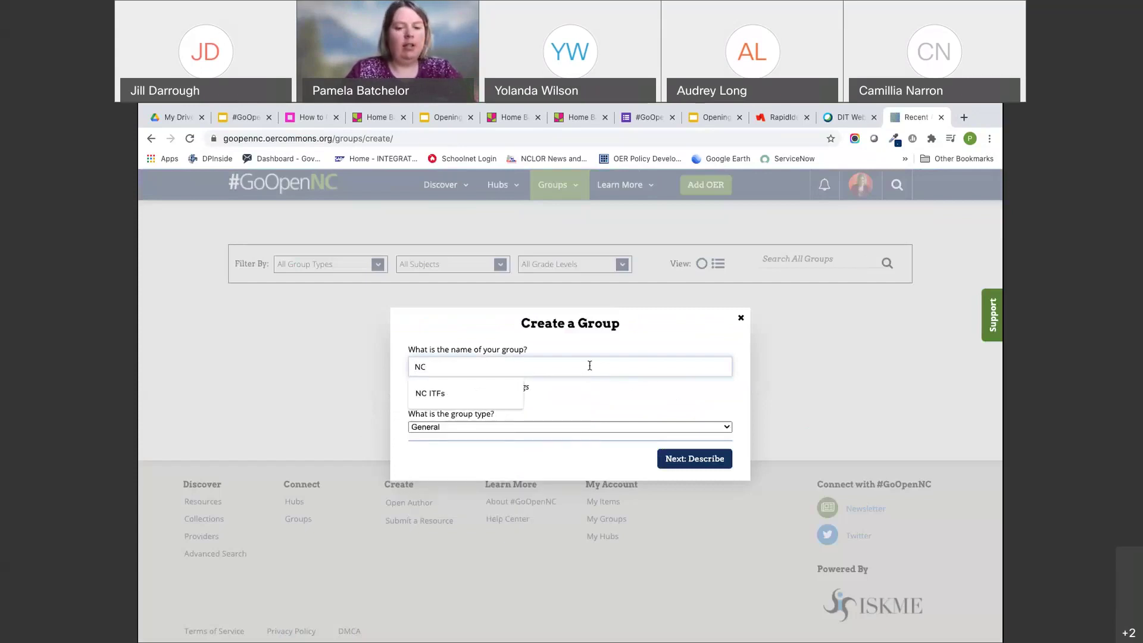
type(" GoOpen")
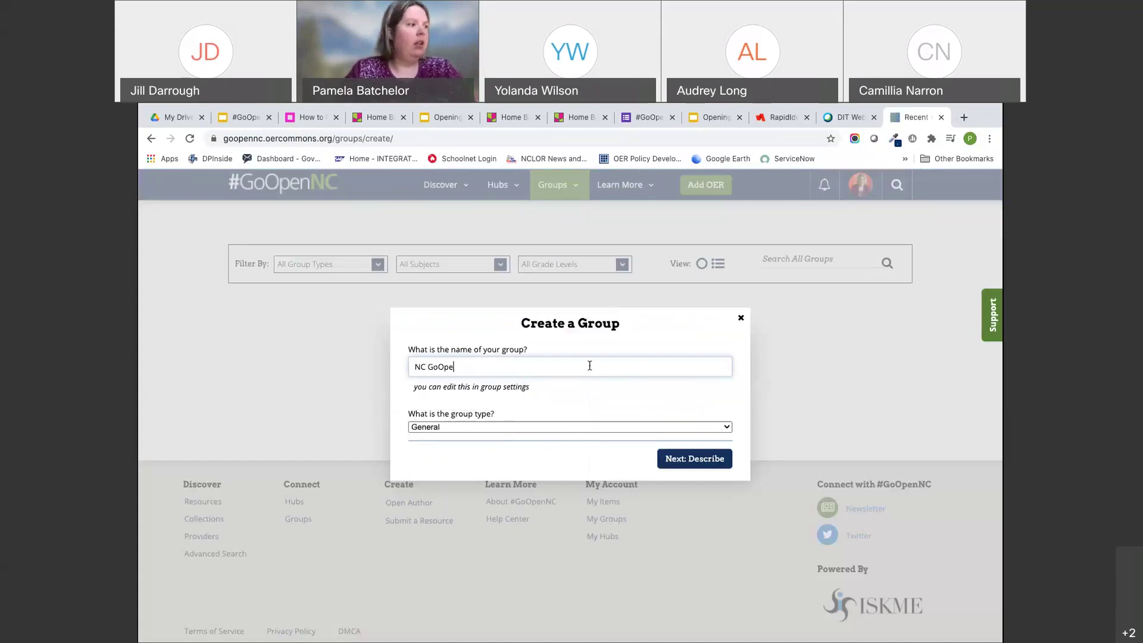
key("BackSpace")
key("BackSpace")
key("BackSpace")
key("BackSpace")
key("BackSpace")
key("BackSpace")
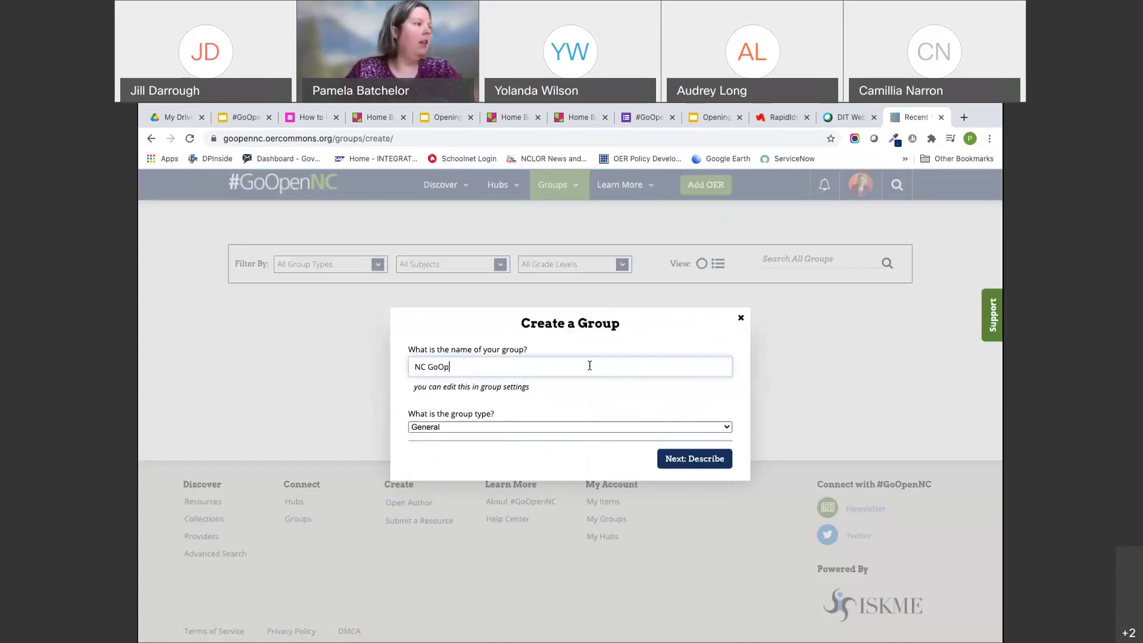
key("BackSpace")
key("BackSpace")
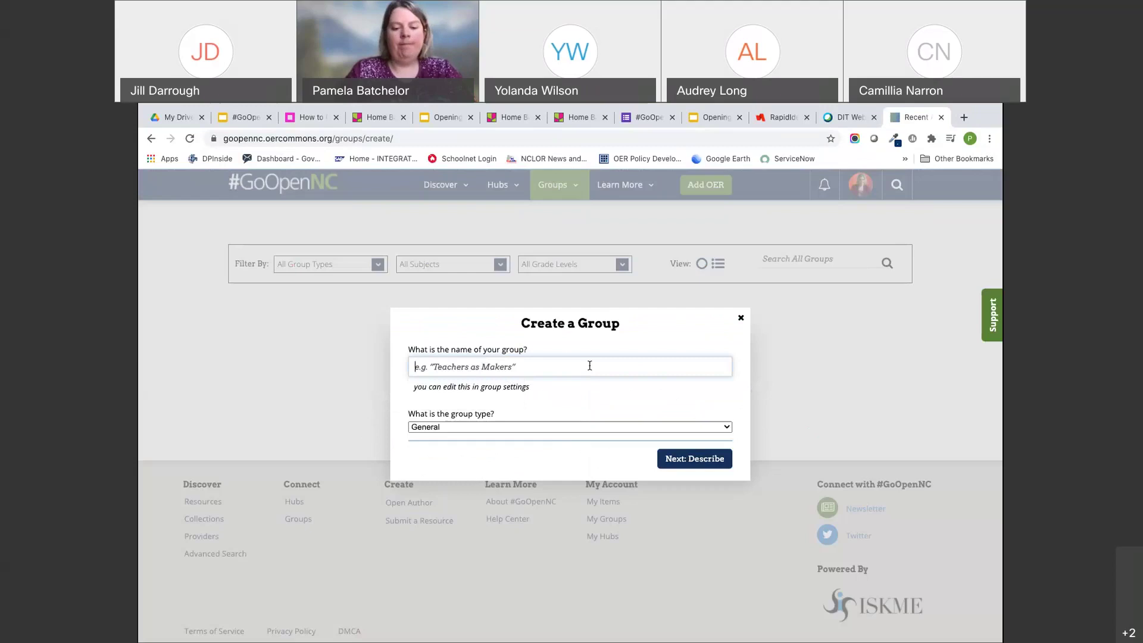
Name the group "GoOpenNC Collaborators", keep the General group type, and continue to the subject and grade choices.
type("GoOpenN")
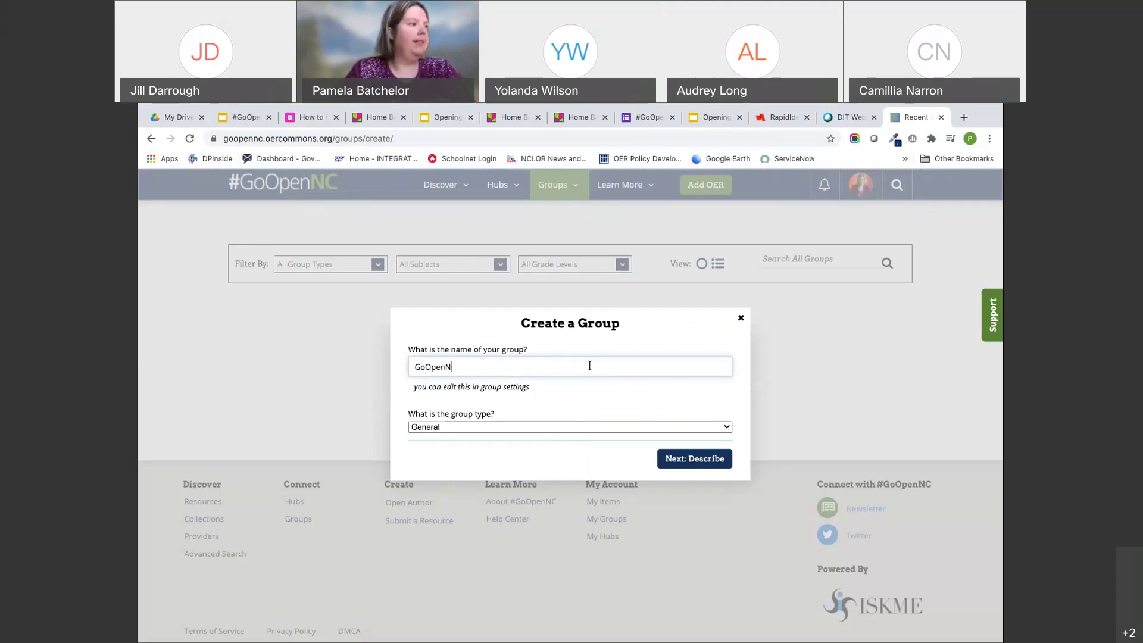
type("C Collab")
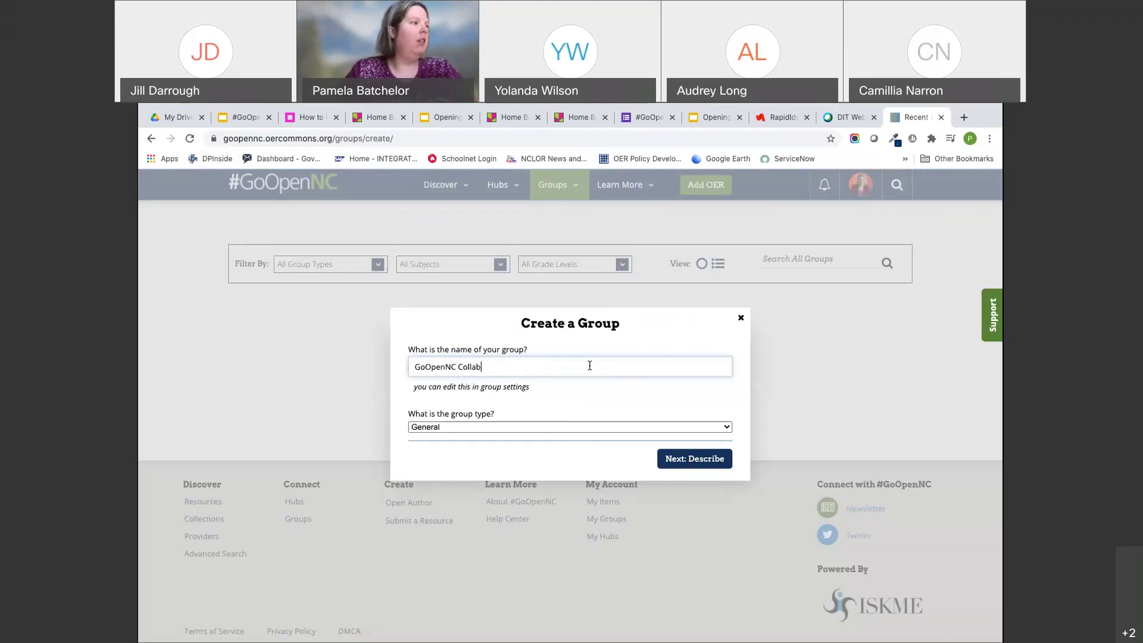
type("orators")
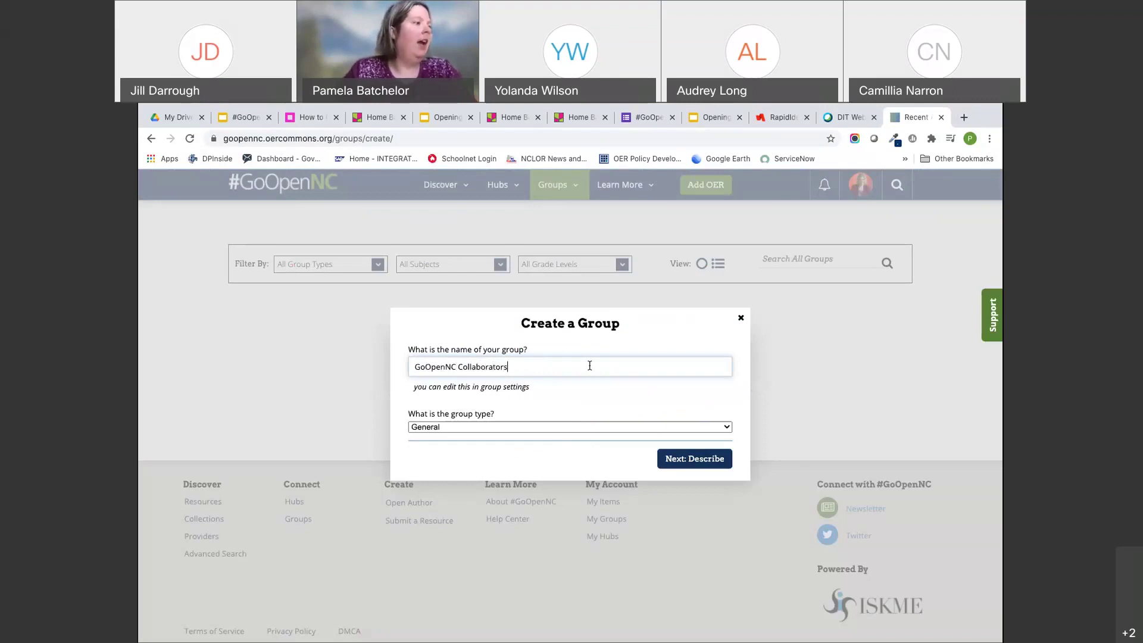
left_click(584, 427)
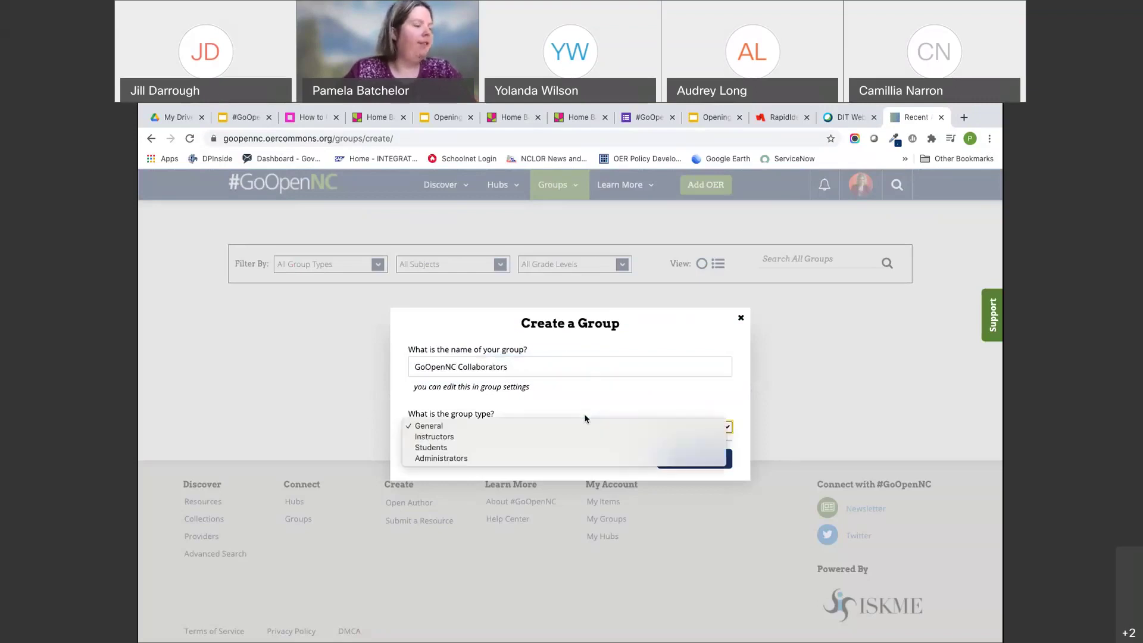
left_click(707, 460)
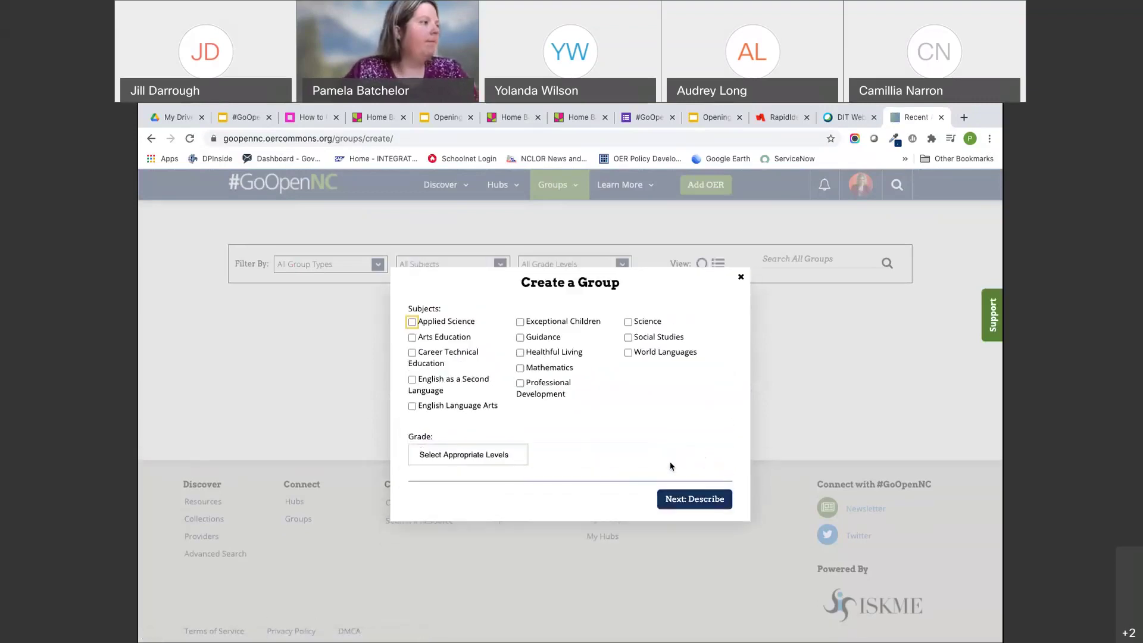
Set the group's subject to Professional Development and add Grade 1 through Grade 5 as its grade levels.
left_click(520, 383)
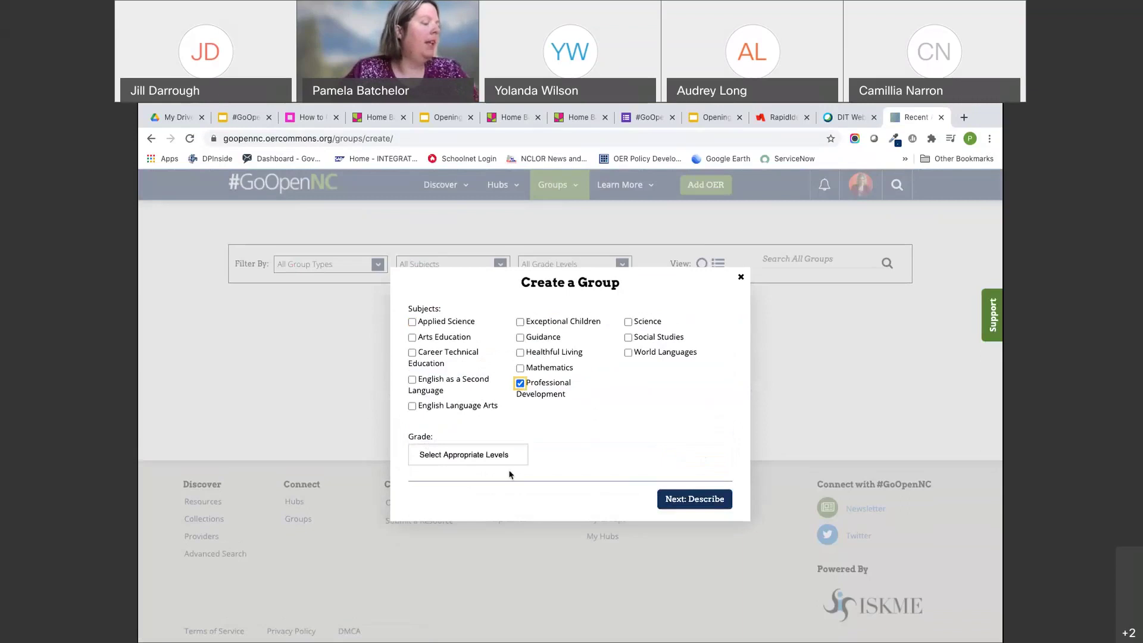
left_click(498, 455)
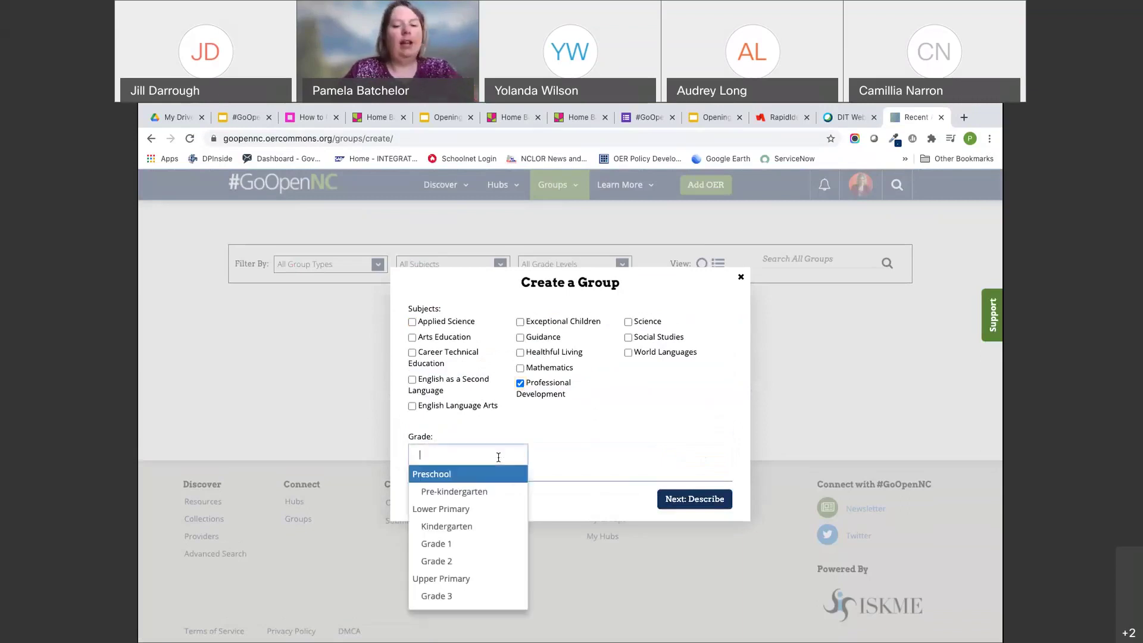
type("1")
left_click(493, 475)
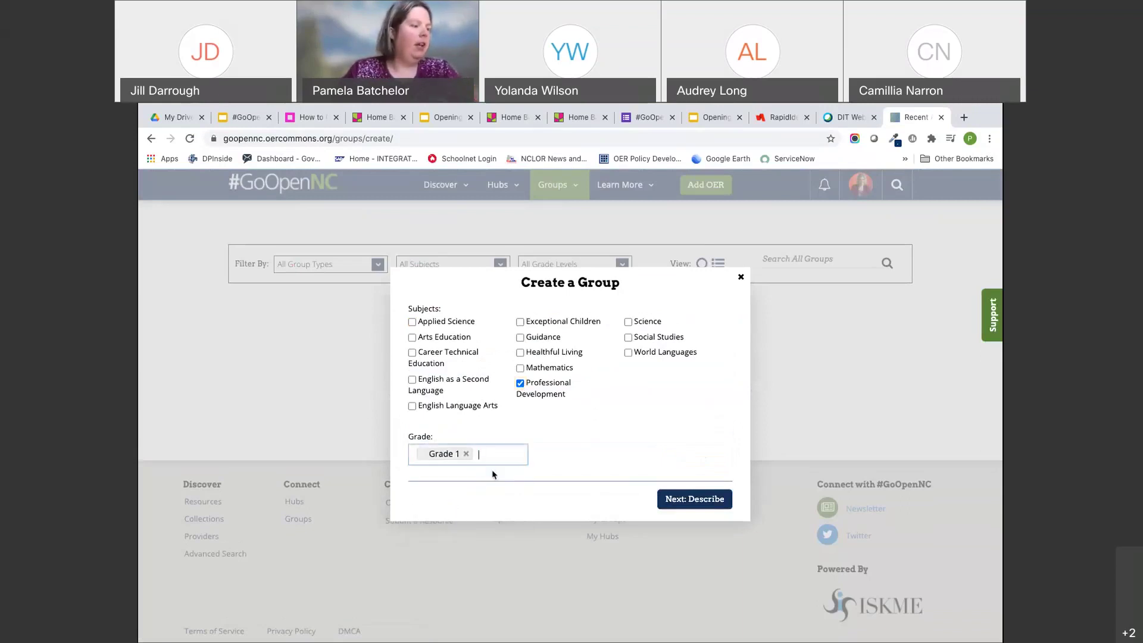
type("3")
left_click(485, 476)
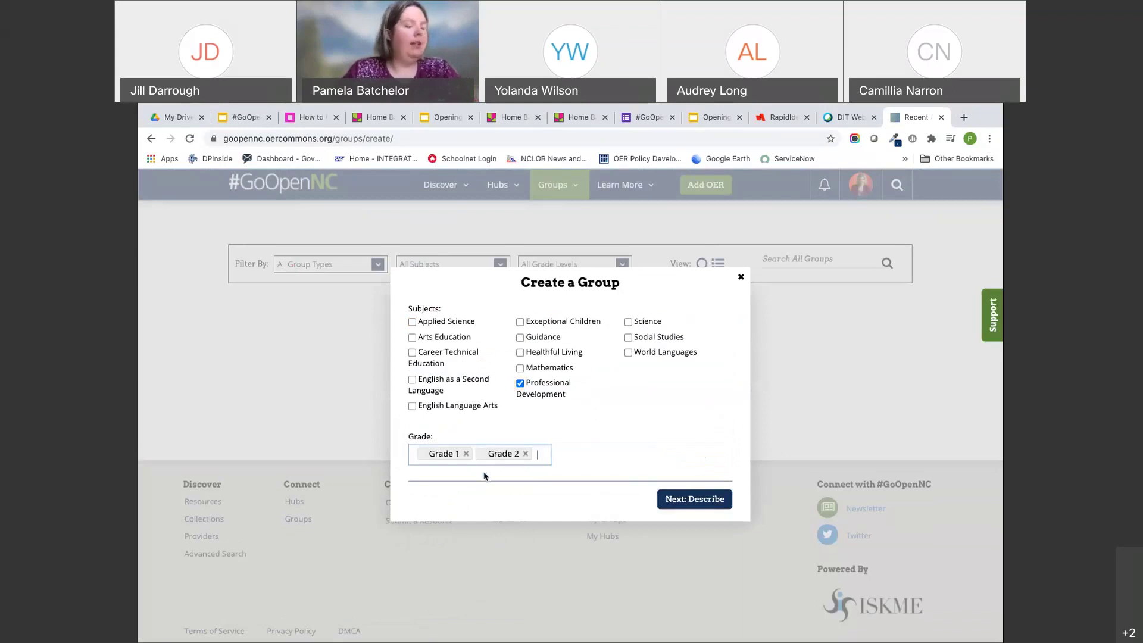
type("3")
left_click(478, 478)
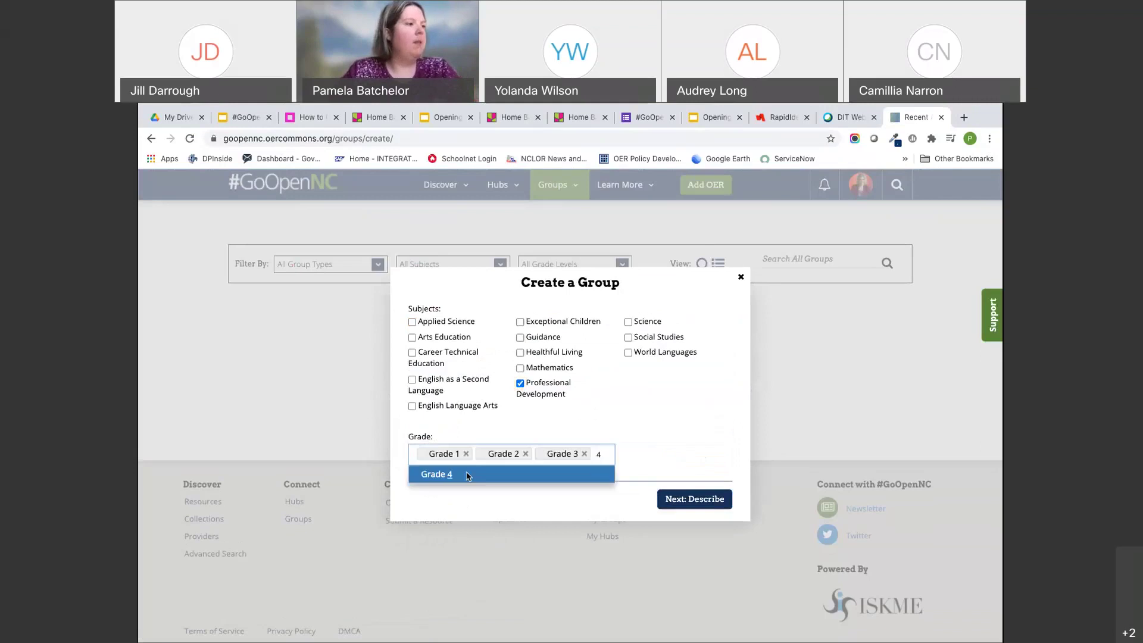
left_click(467, 475)
type("5")
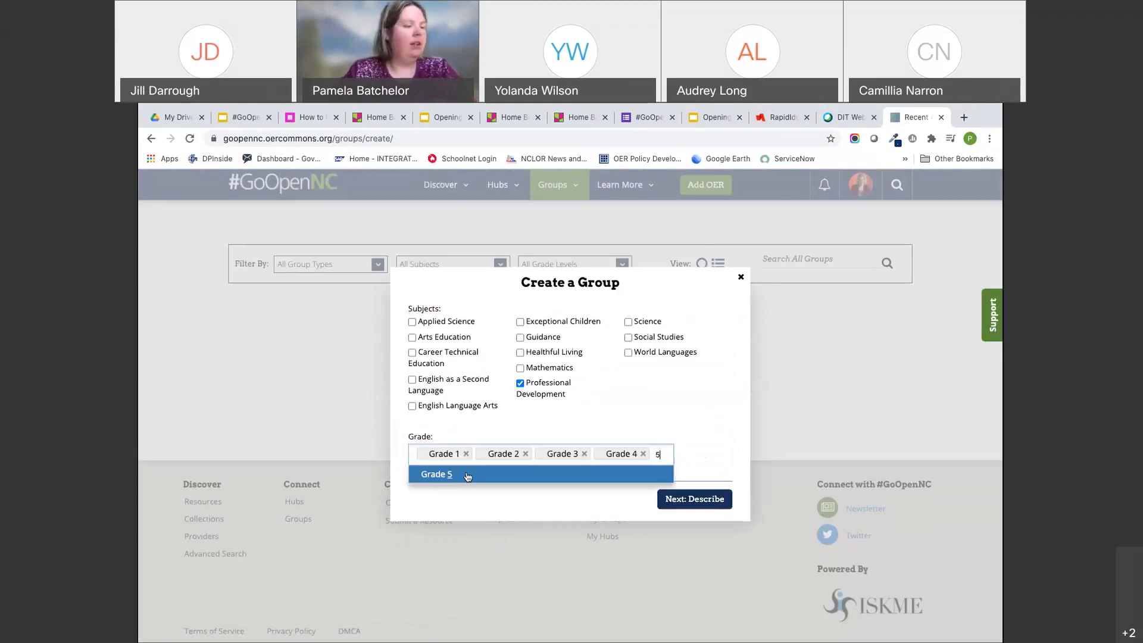
left_click(468, 475)
Add Grade 6 through Grade 12 to the group's grade levels.
type("6")
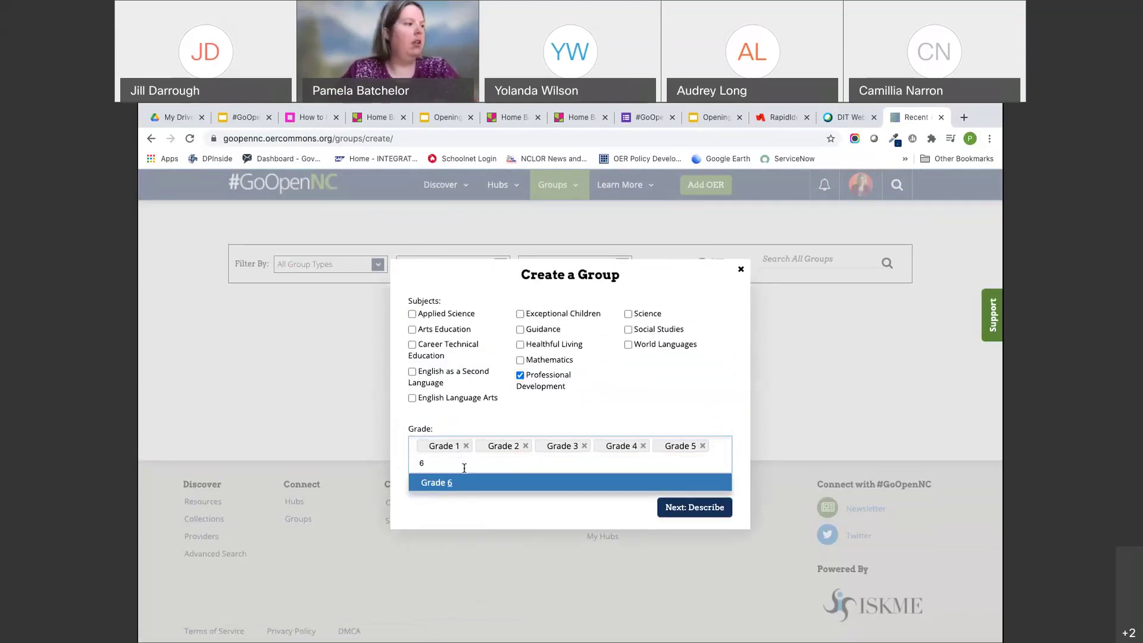
left_click(444, 483)
type("7")
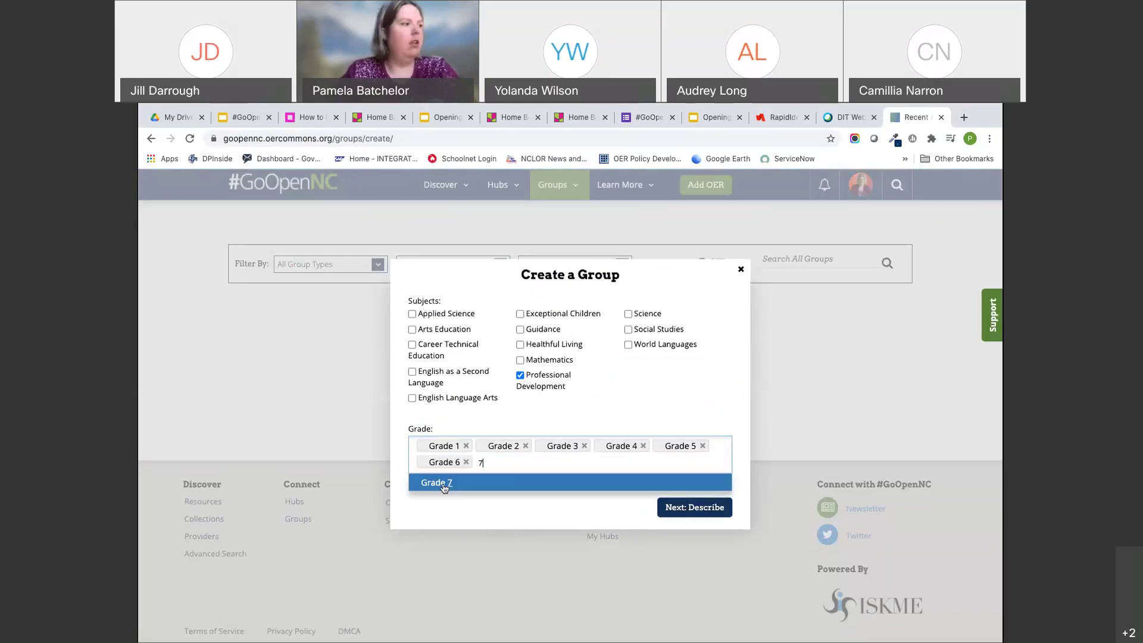
left_click(460, 484)
type("8")
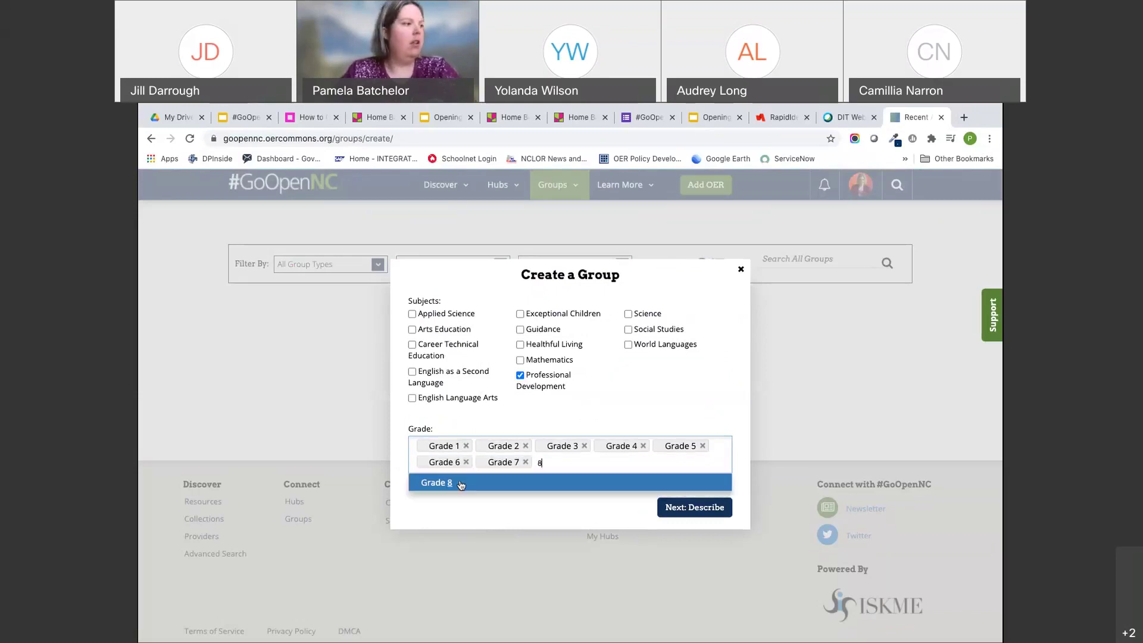
left_click(461, 484)
type("9")
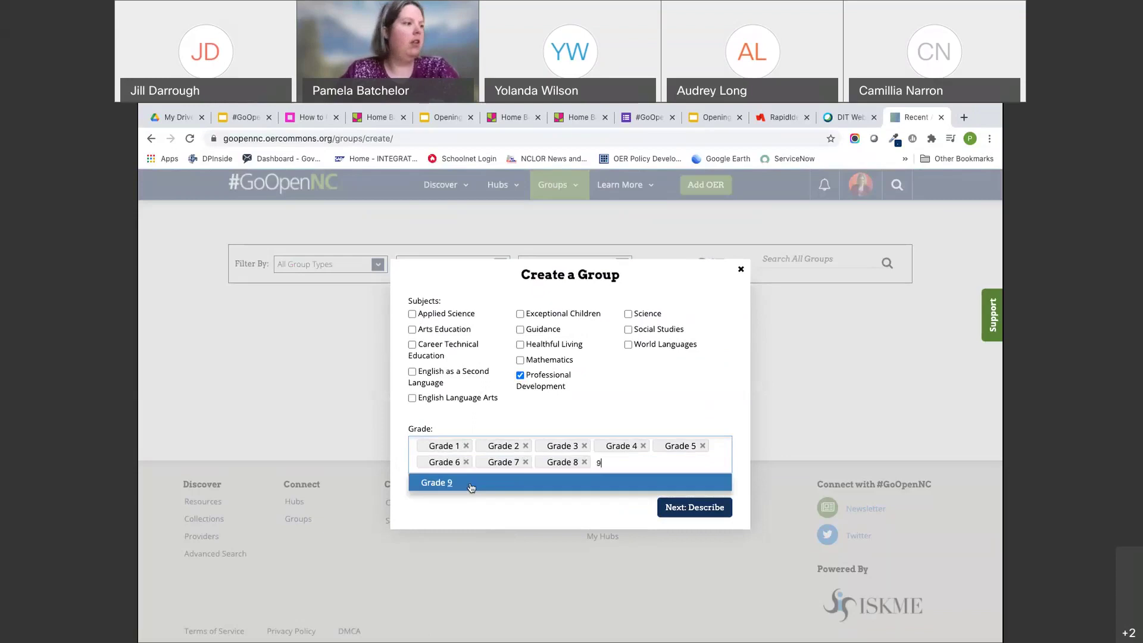
left_click(471, 486)
type("10")
left_click(473, 487)
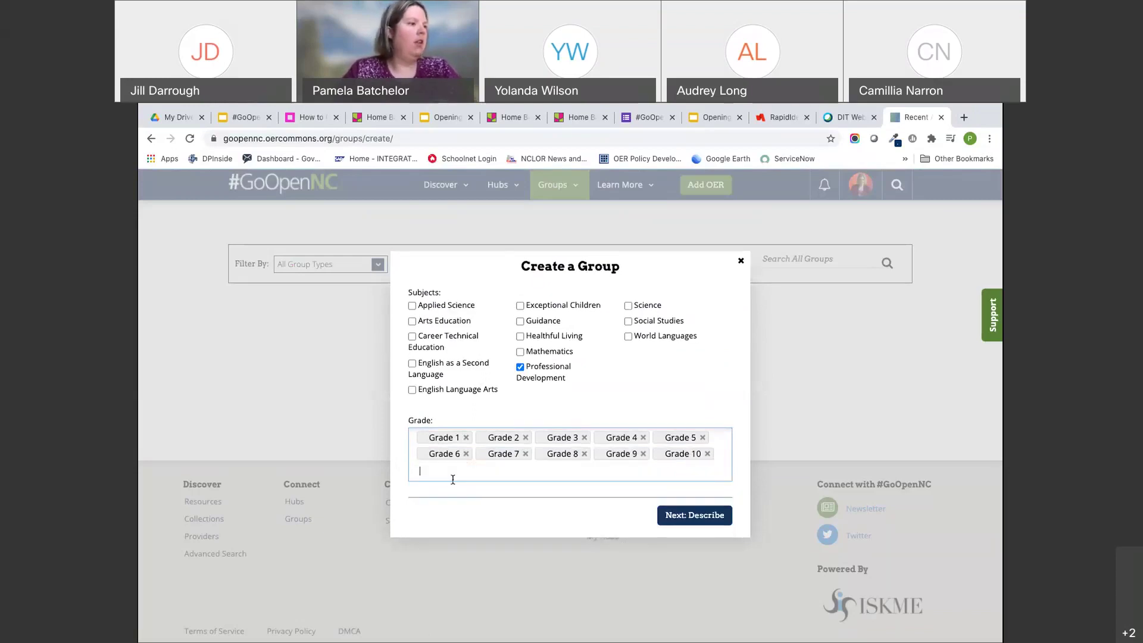
type("11")
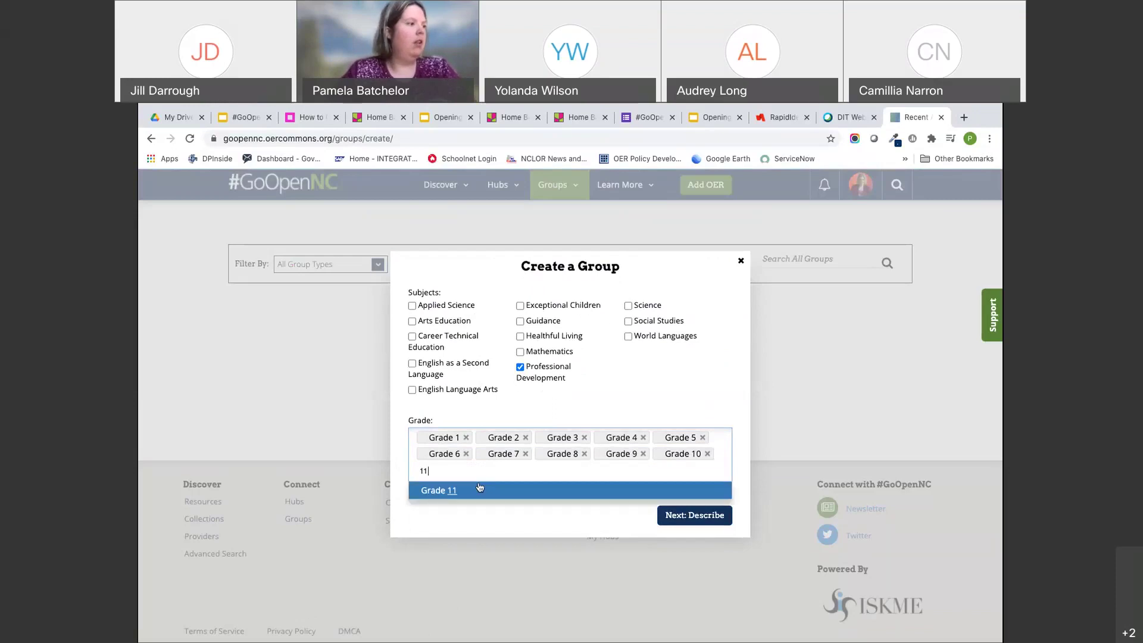
left_click(480, 488)
type("12")
left_click(491, 494)
Add Kindergarten and Pre-kindergarten to the grade levels and continue to the group description.
type("kin")
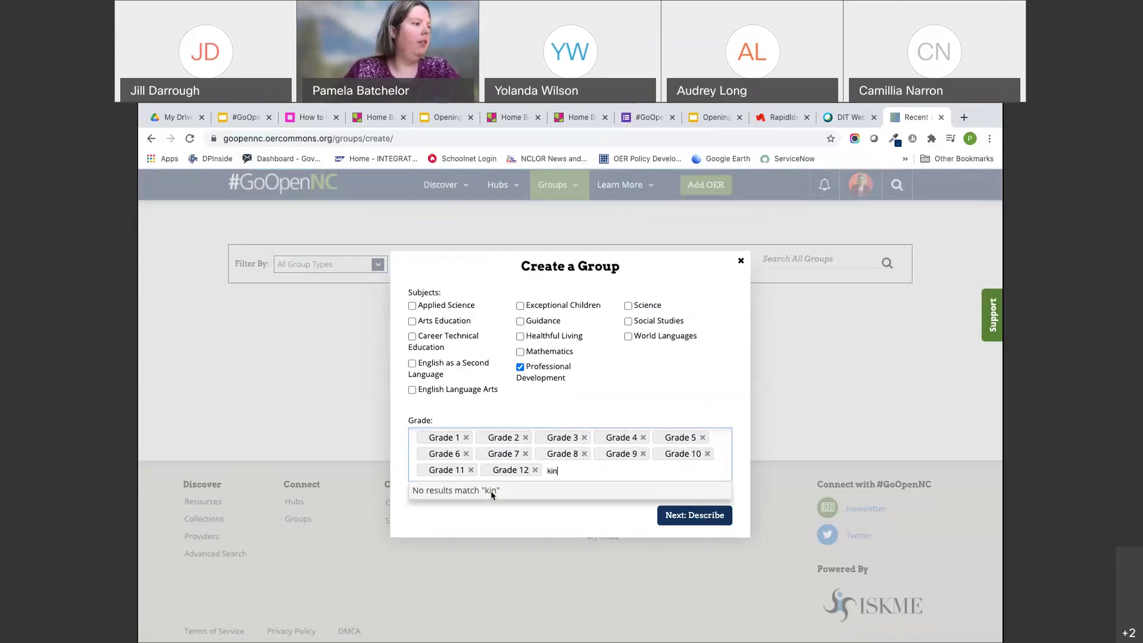
key("BackSpace")
type("nder")
key("BackSpace")
key("BackSpace")
key("BackSpace")
key("BackSpace")
key("BackSpace")
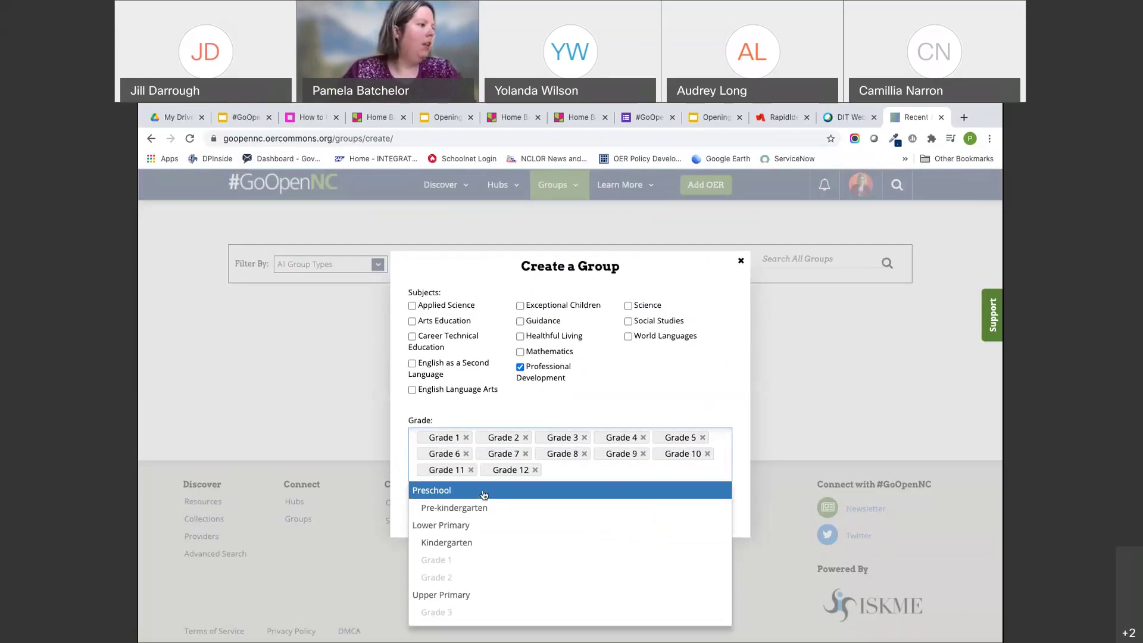
left_click(477, 543)
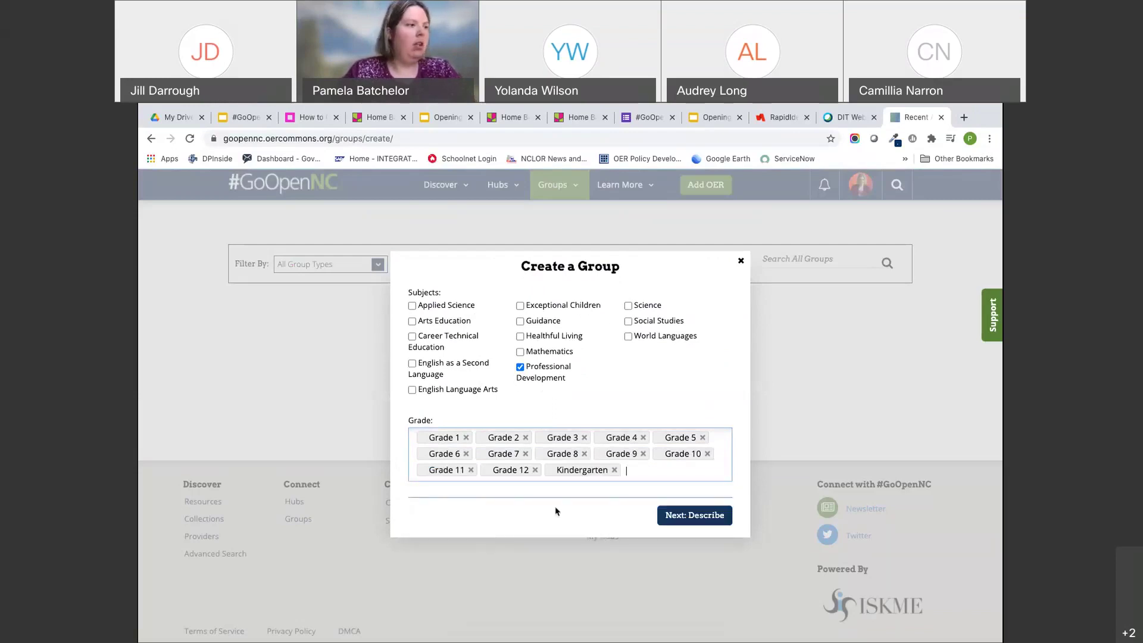
type("p")
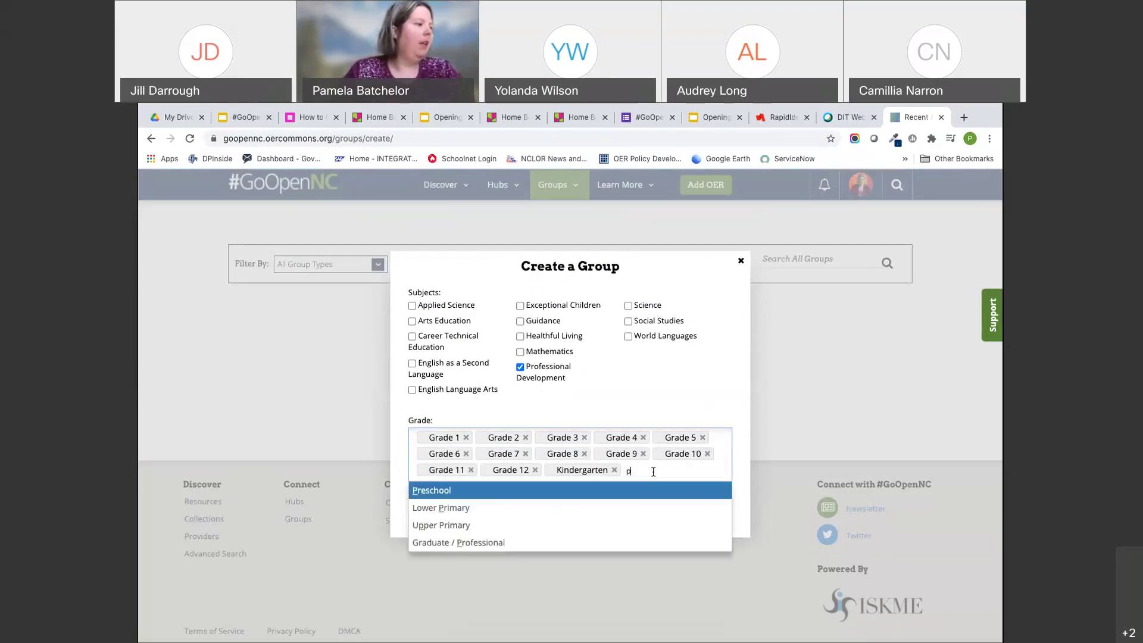
key("BackSpace")
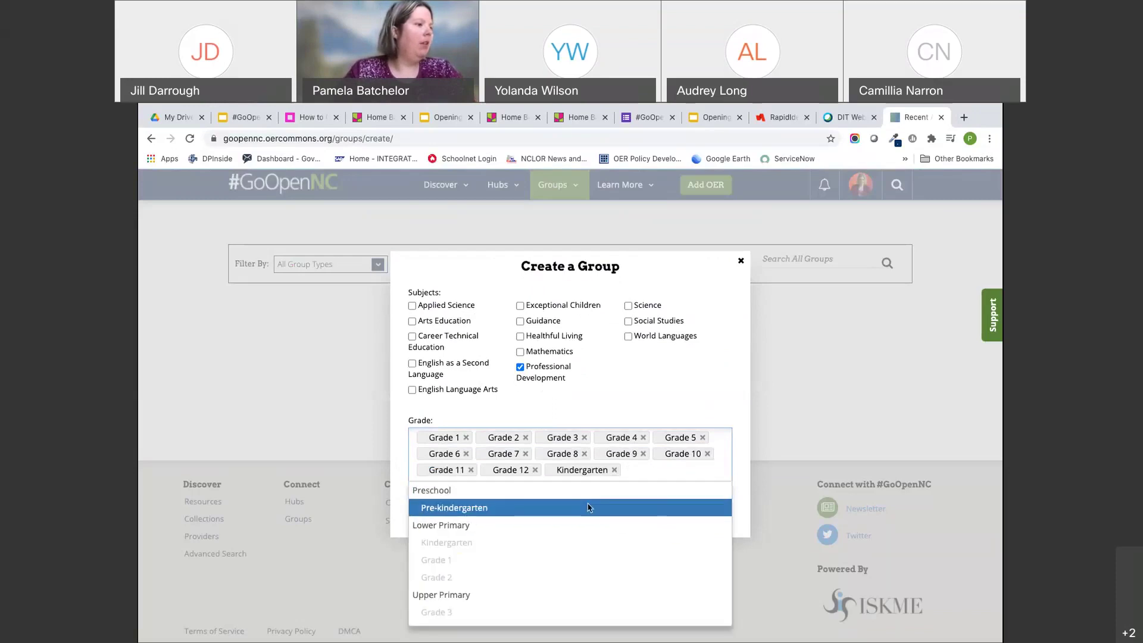
left_click(589, 508)
left_click(678, 527)
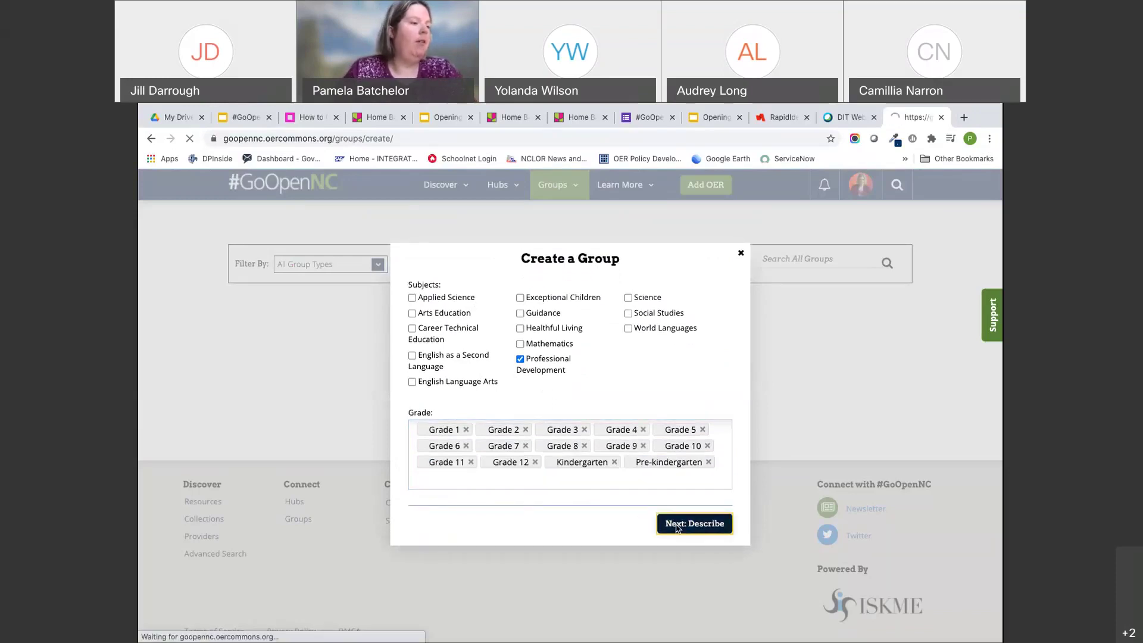
Enter the group description "Group for NC collaborators who champion #GoOpenNC and Open Education Practice.".
type("Group for ")
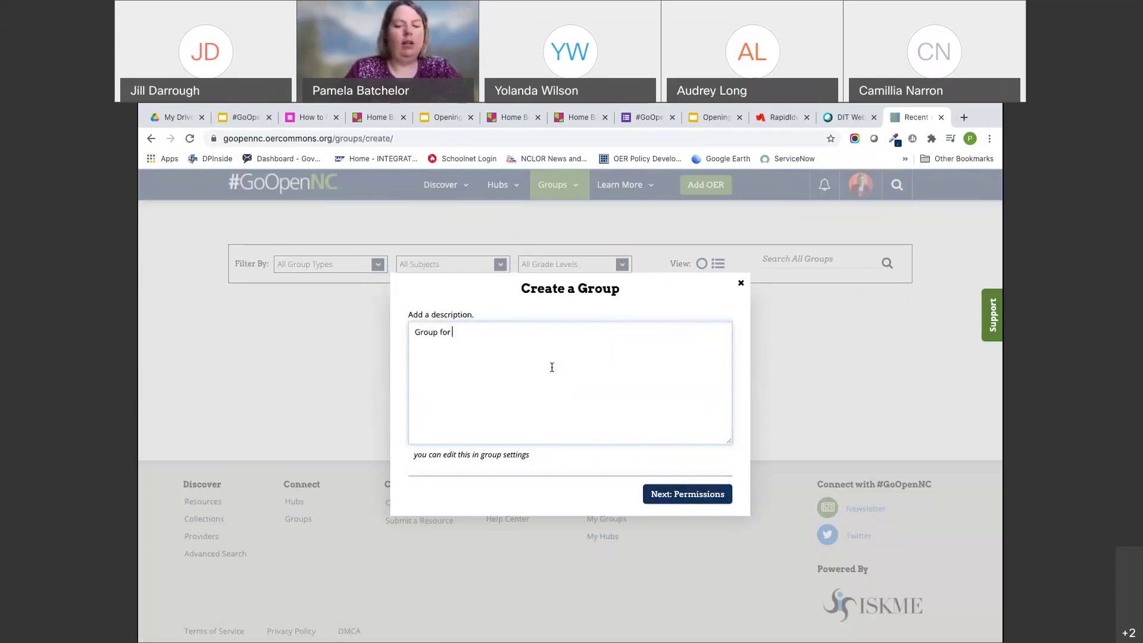
type("NC")
type(" collabora")
type("ti")
type("ors ")
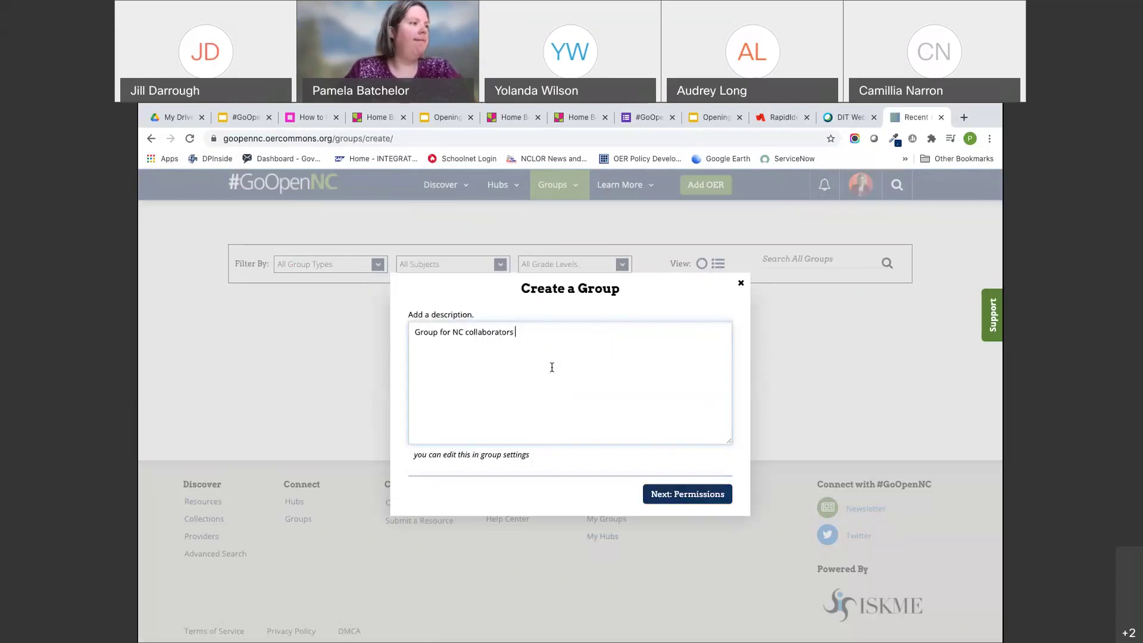
type("who champion #")
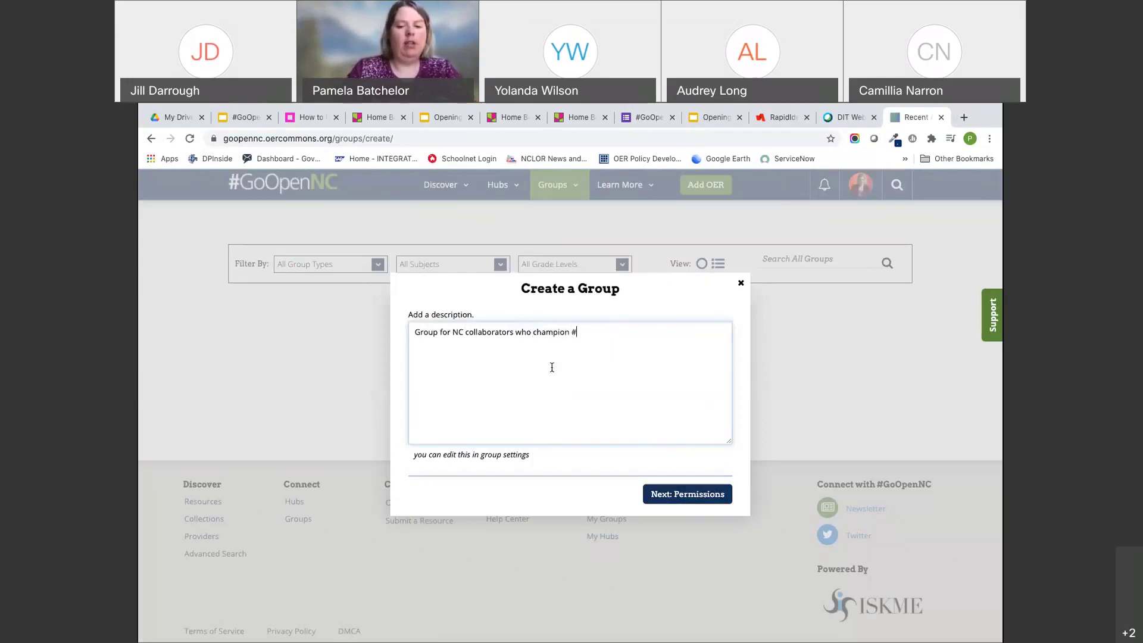
type("GoOpenNC")
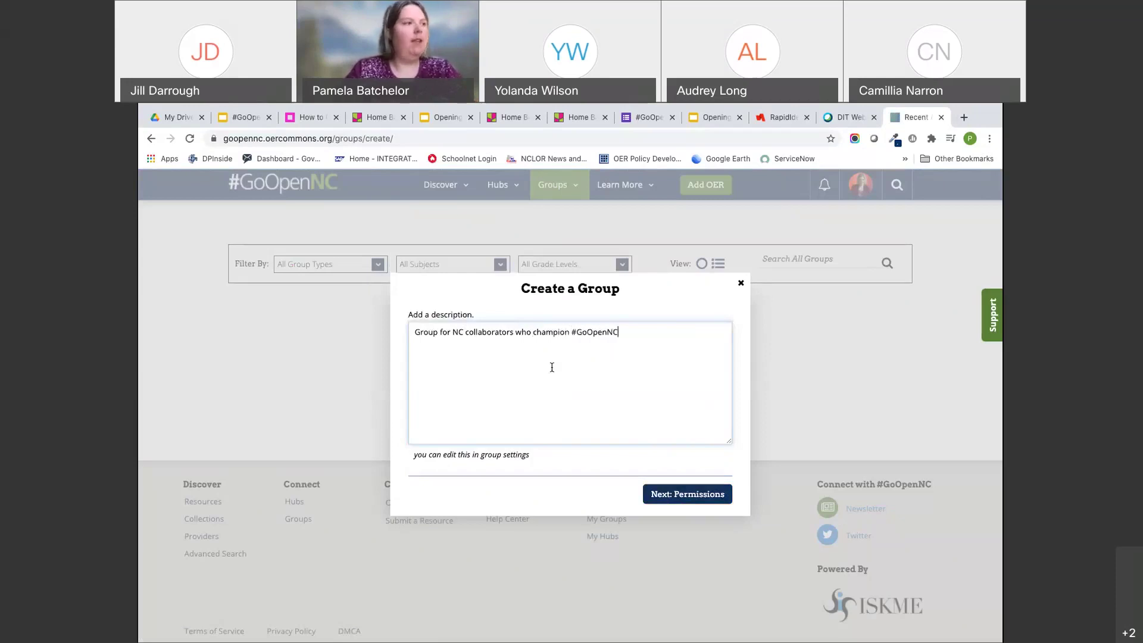
type(" and O")
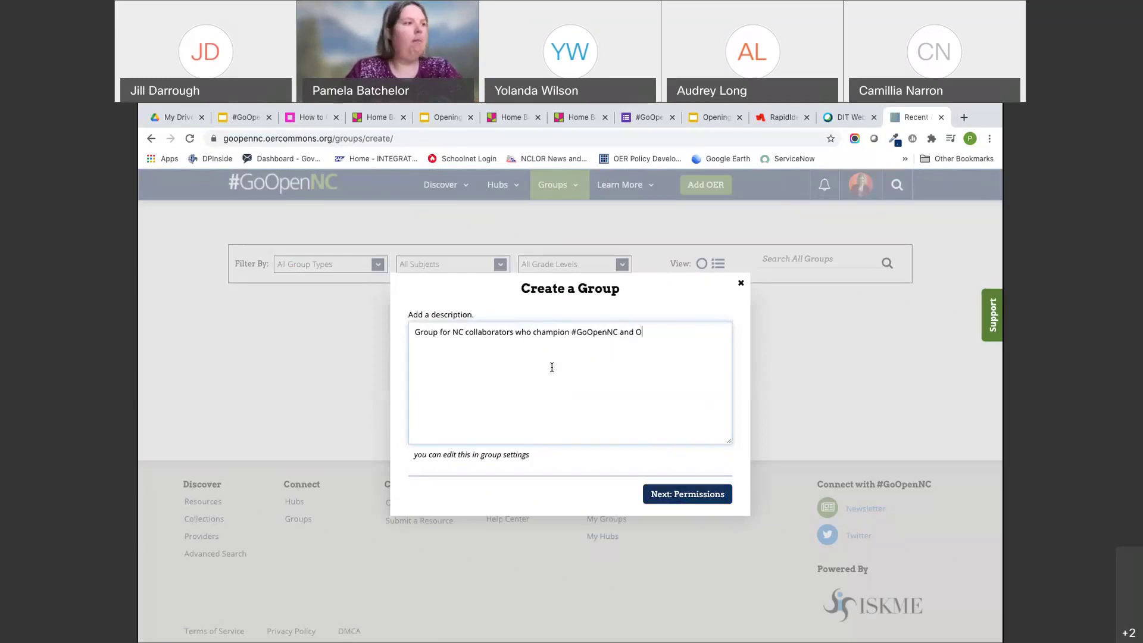
type("pen Educat")
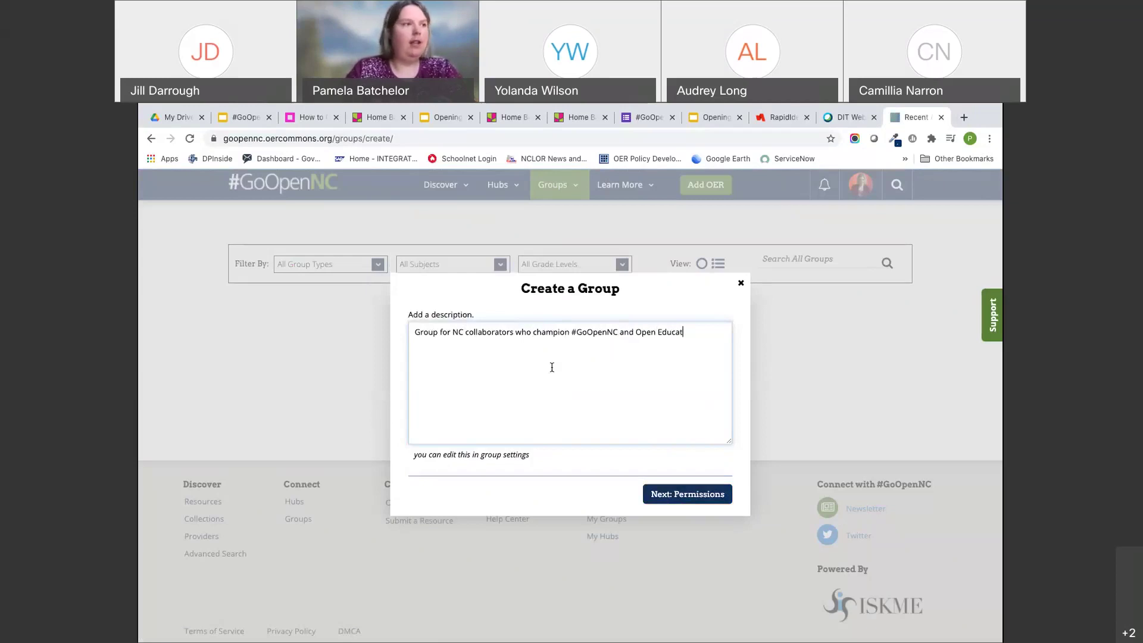
type("ion Prat")
type("tice.")
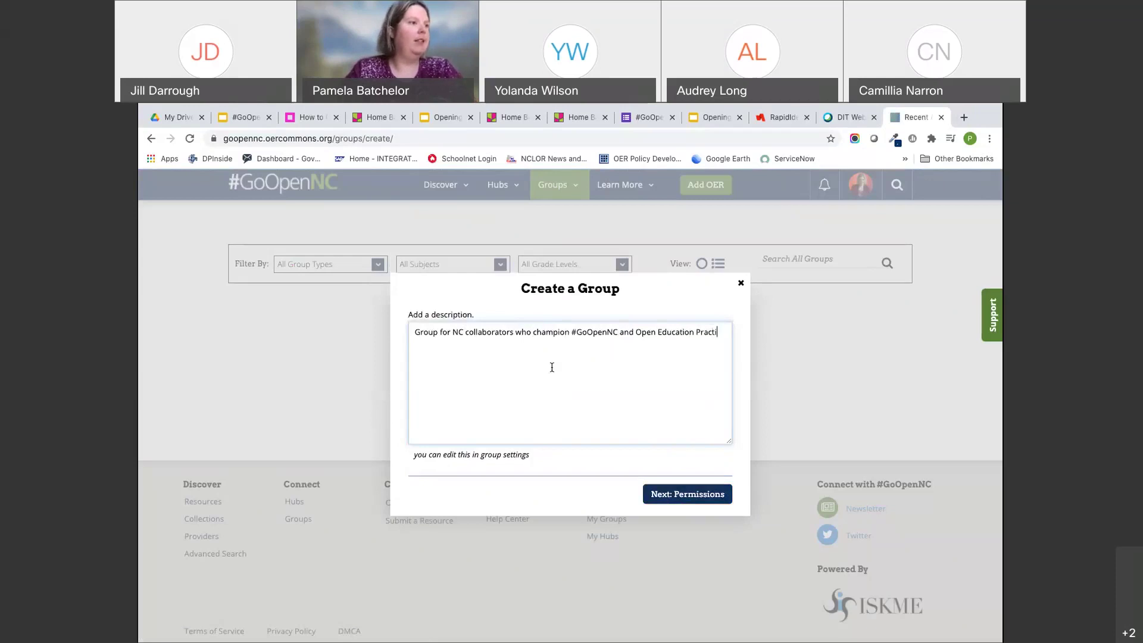
Keep the join permission at Anyone Can Join, create the group, and select the new group page's web address.
left_click(659, 494)
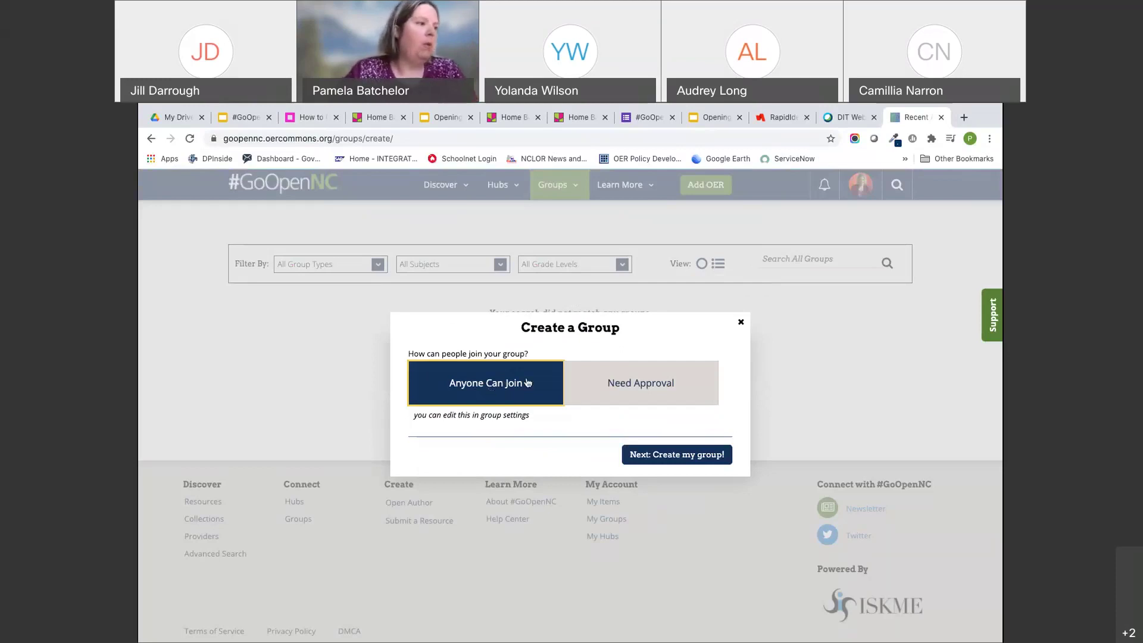
left_click(655, 456)
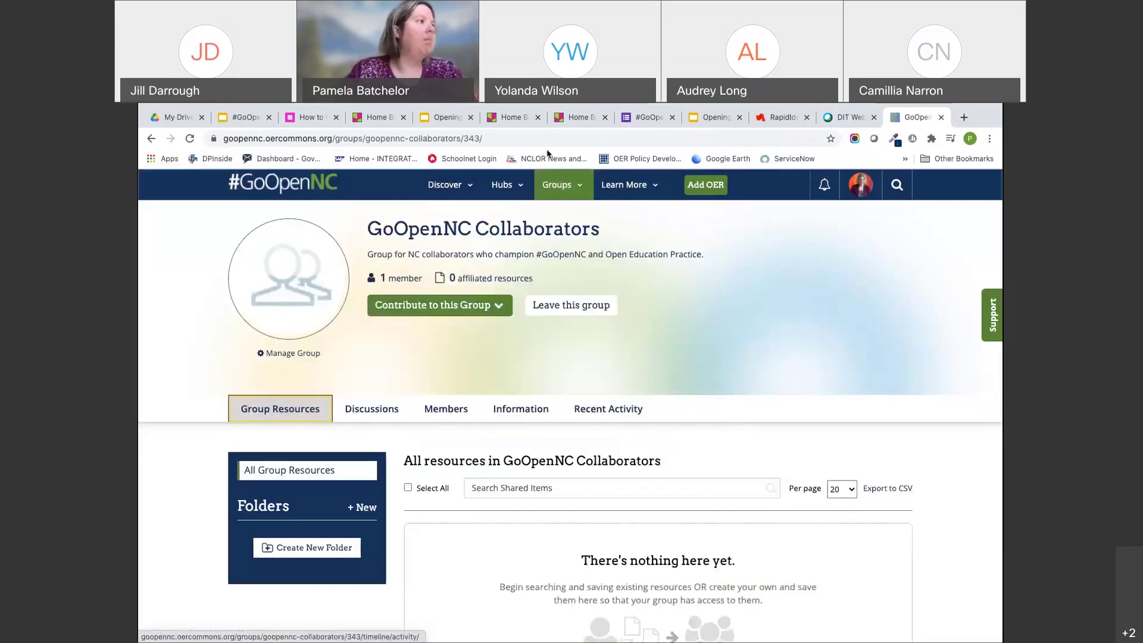
left_click(505, 138)
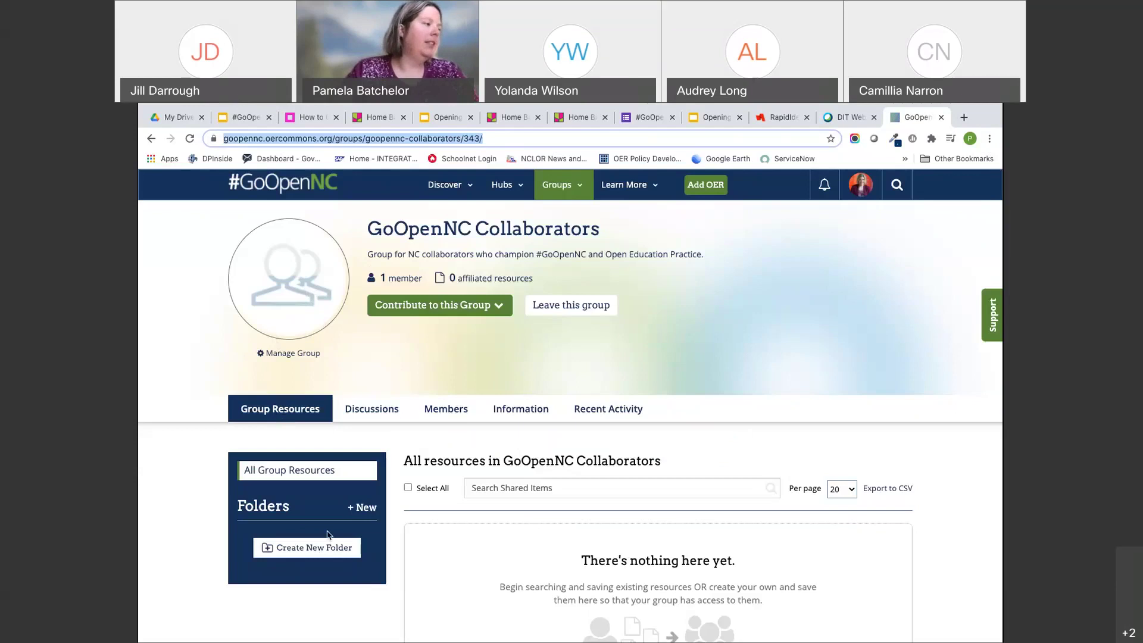
Look through the new group's Discussions, Members and Group Resources pages, checking who has joined in the member list.
left_click(376, 410)
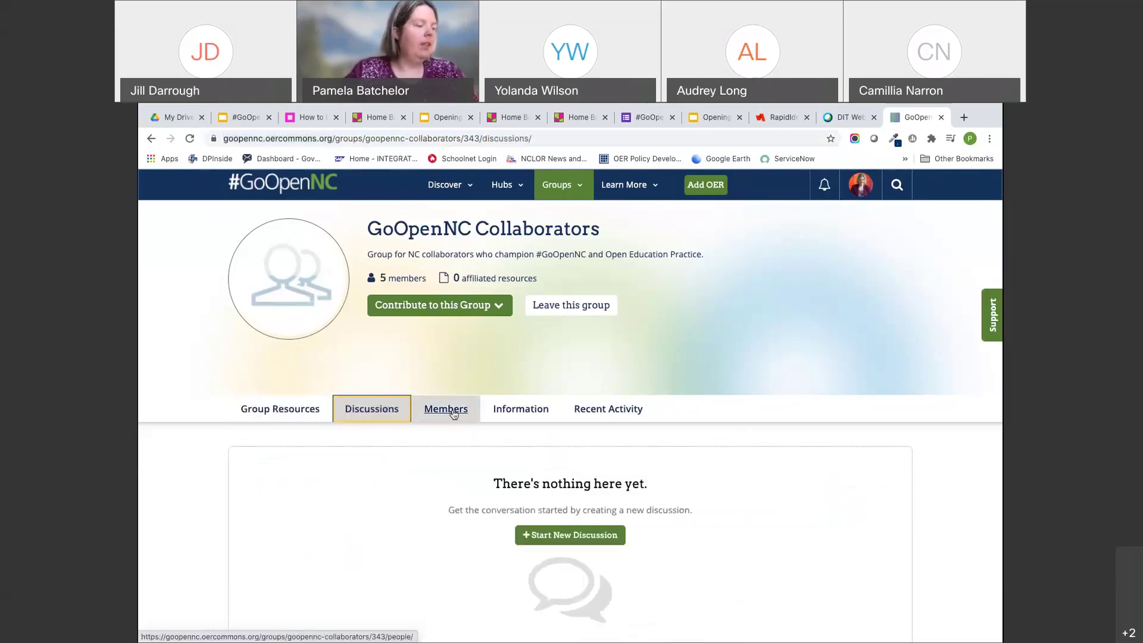
left_click(453, 411)
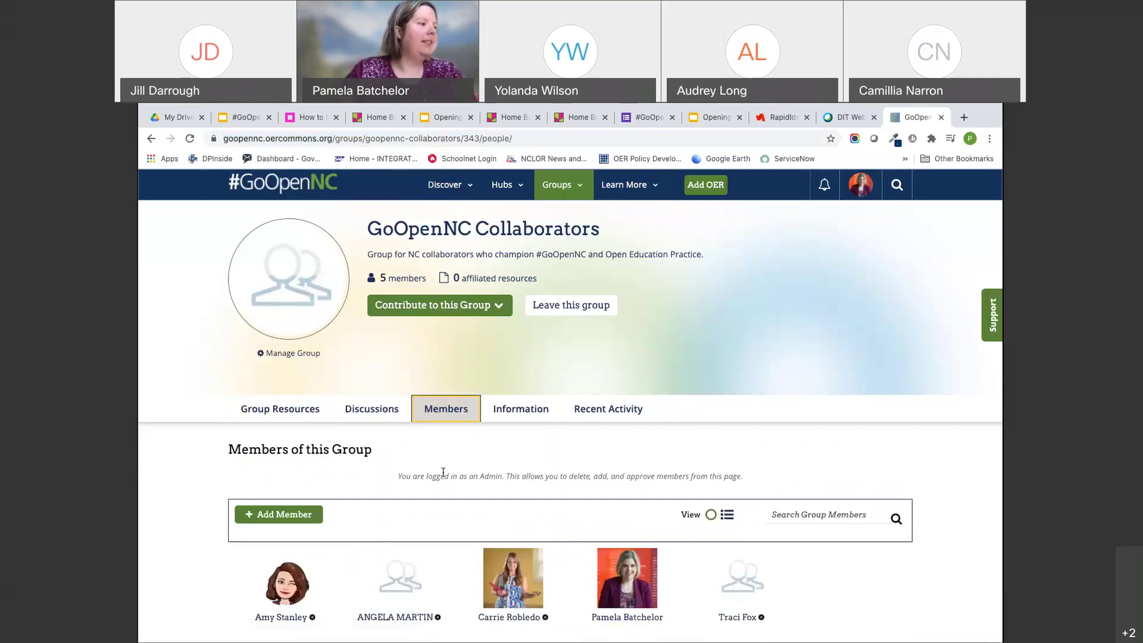
scroll(464, 474, "down", 3)
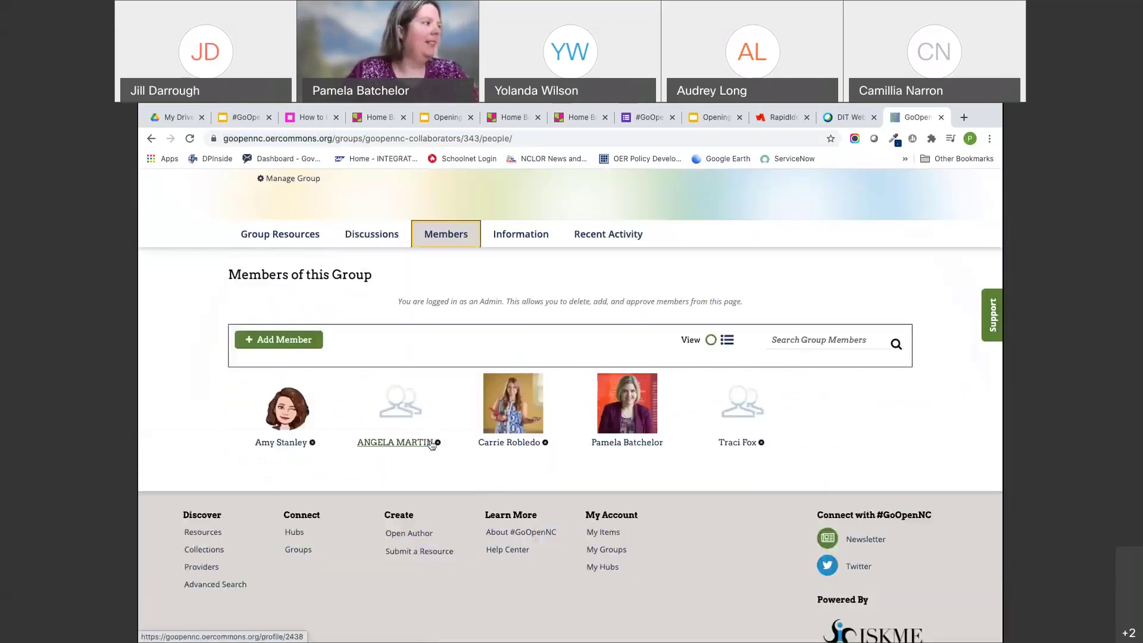
scroll(431, 444, "up", 3)
left_click(291, 409)
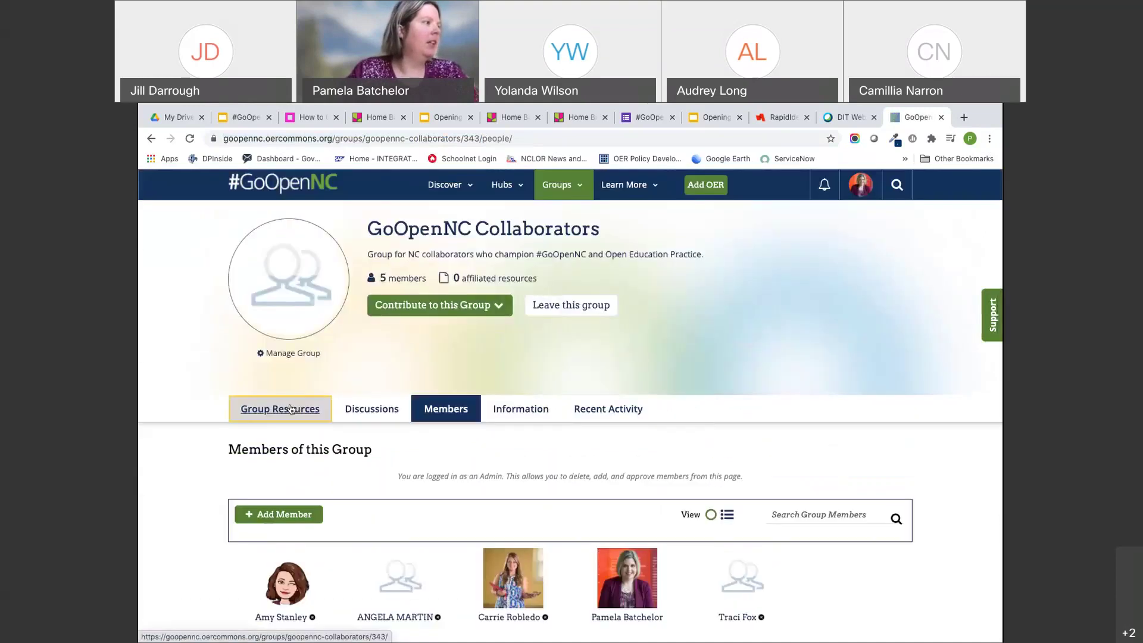
left_click(388, 411)
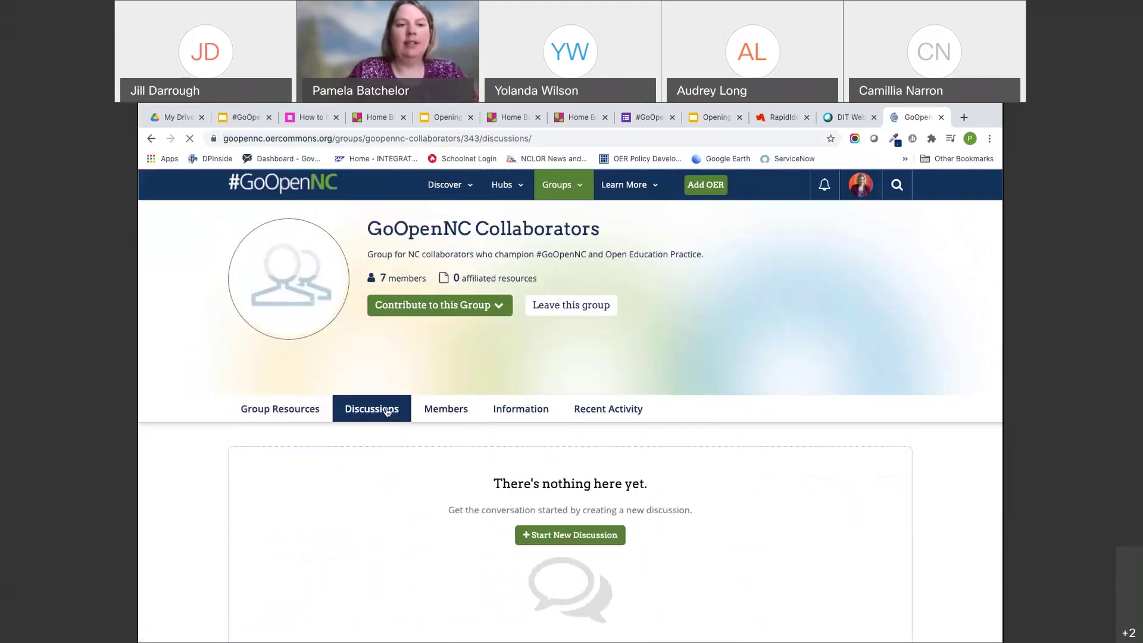
left_click(450, 411)
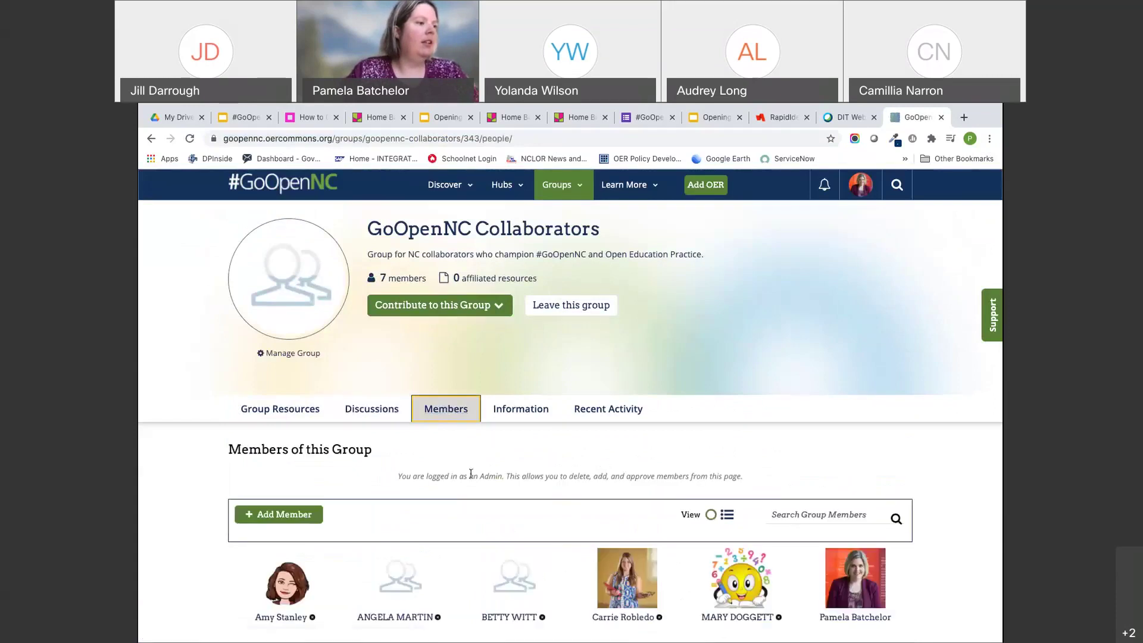
scroll(470, 473, "down", 1)
scroll(470, 474, "down", 2)
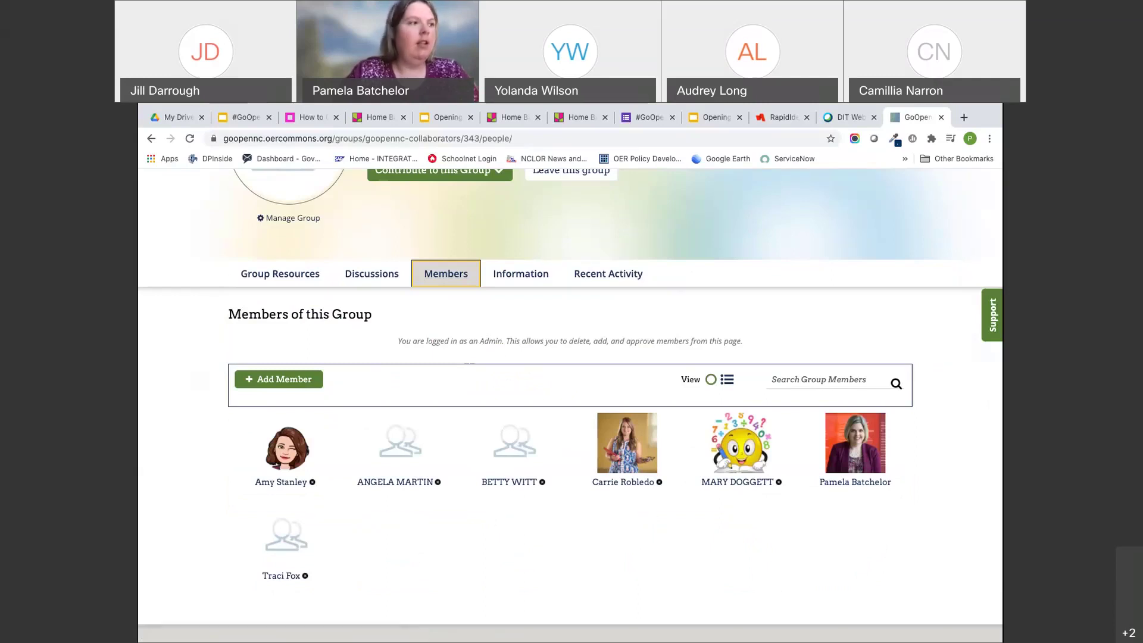
Refresh the GoOpenNC Collaborators group's Members page twice and check the member list for people who have joined.
scroll(546, 355, "up", 3)
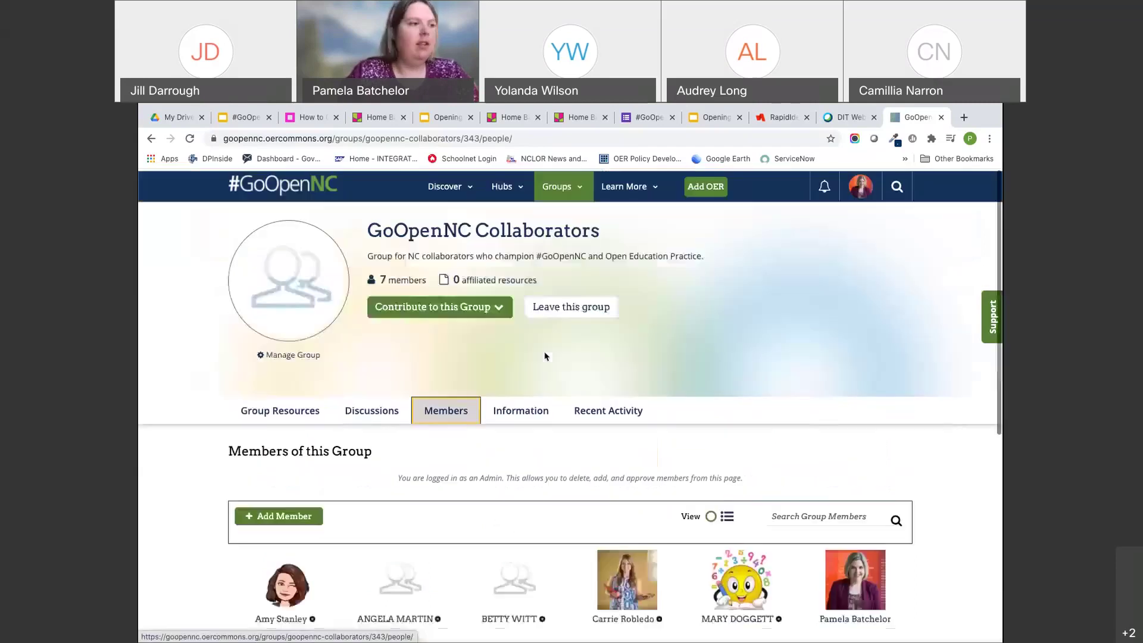
left_click(191, 140)
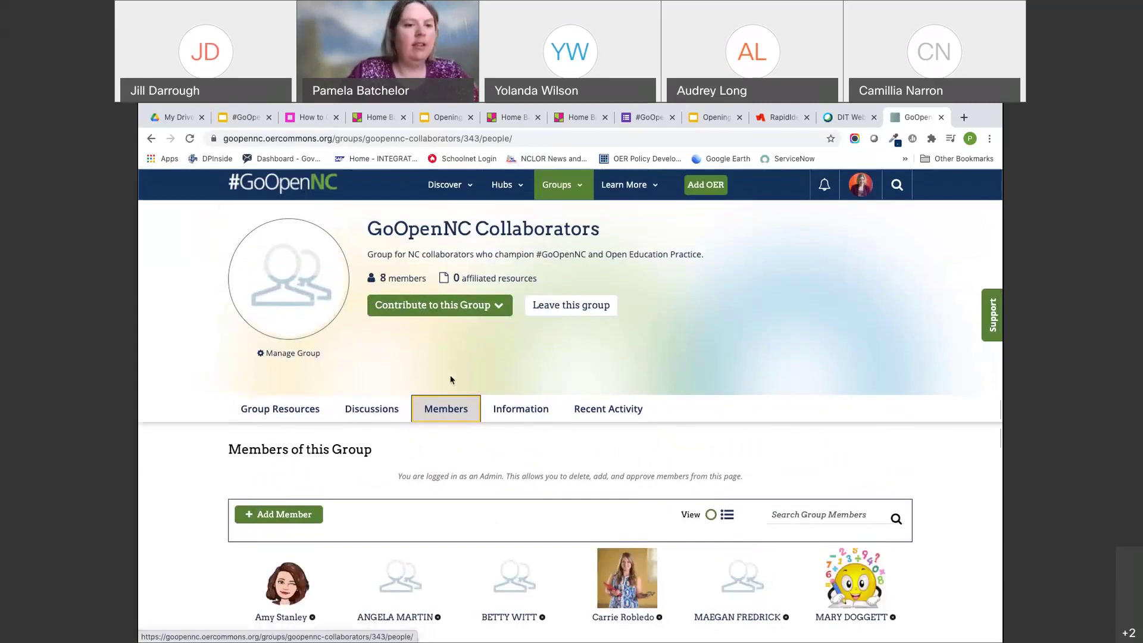
scroll(451, 380, "down", 5)
scroll(516, 381, "up", 5)
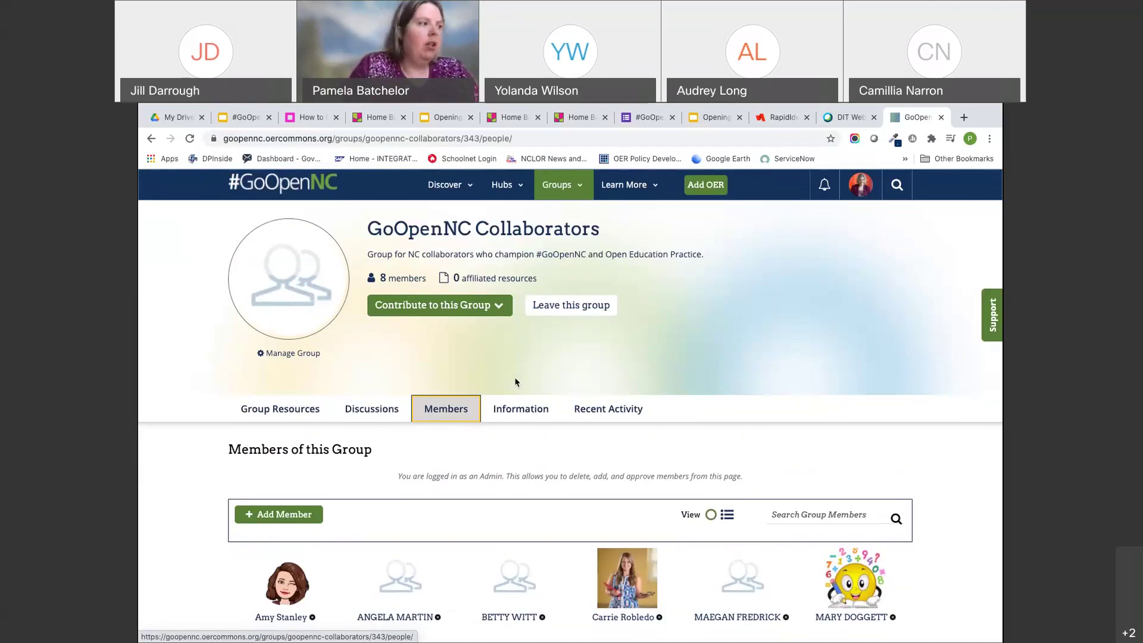
scroll(516, 440, "down", 2)
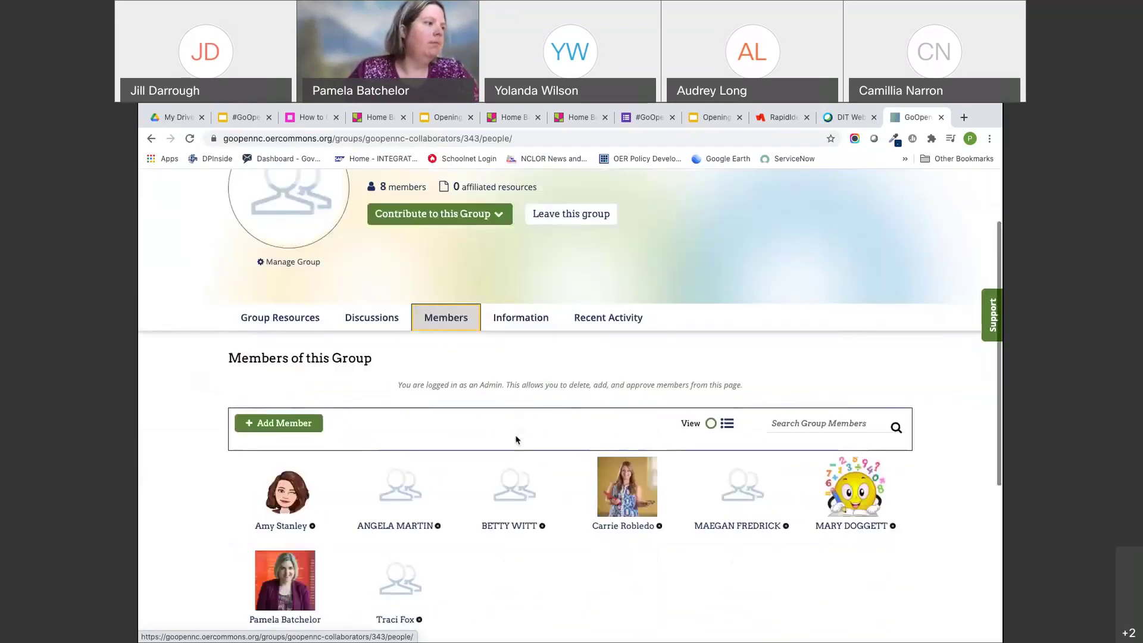
scroll(516, 440, "down", 3)
scroll(541, 472, "up", 5)
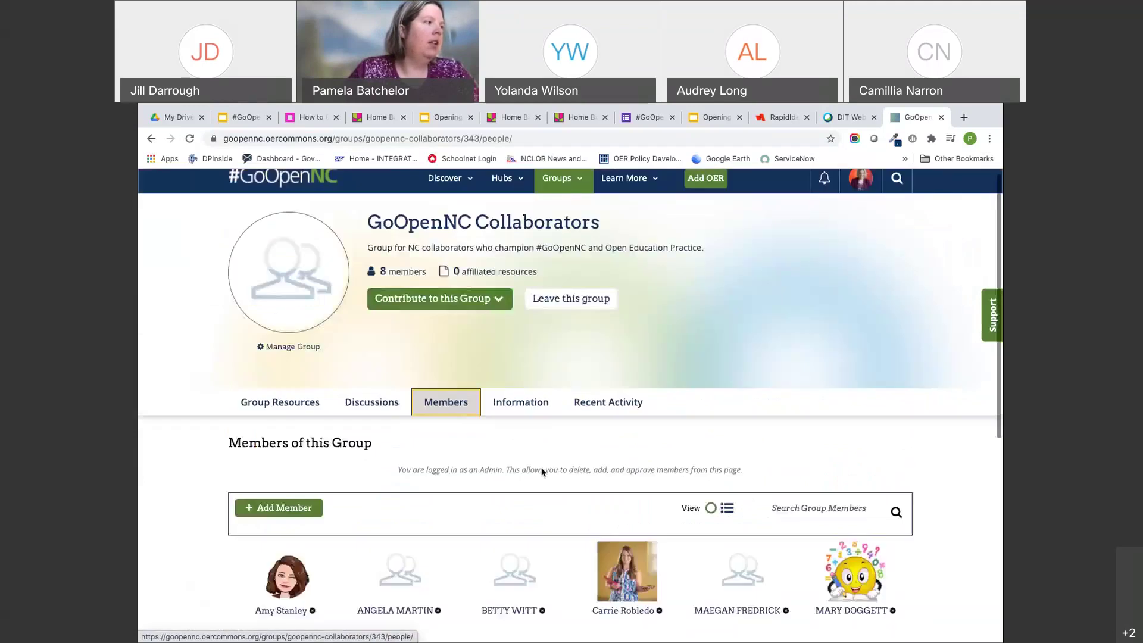
left_click(189, 138)
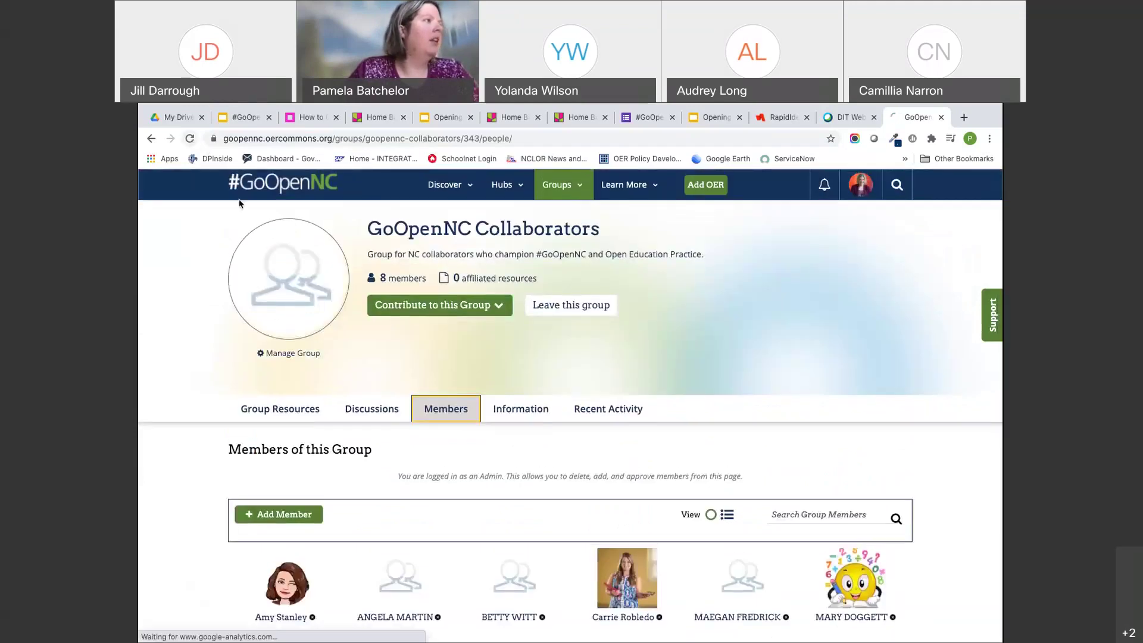
Open the Moore County Schools hub from the featured hubs, look over its introduction, and select the hub page's web address.
left_click(511, 190)
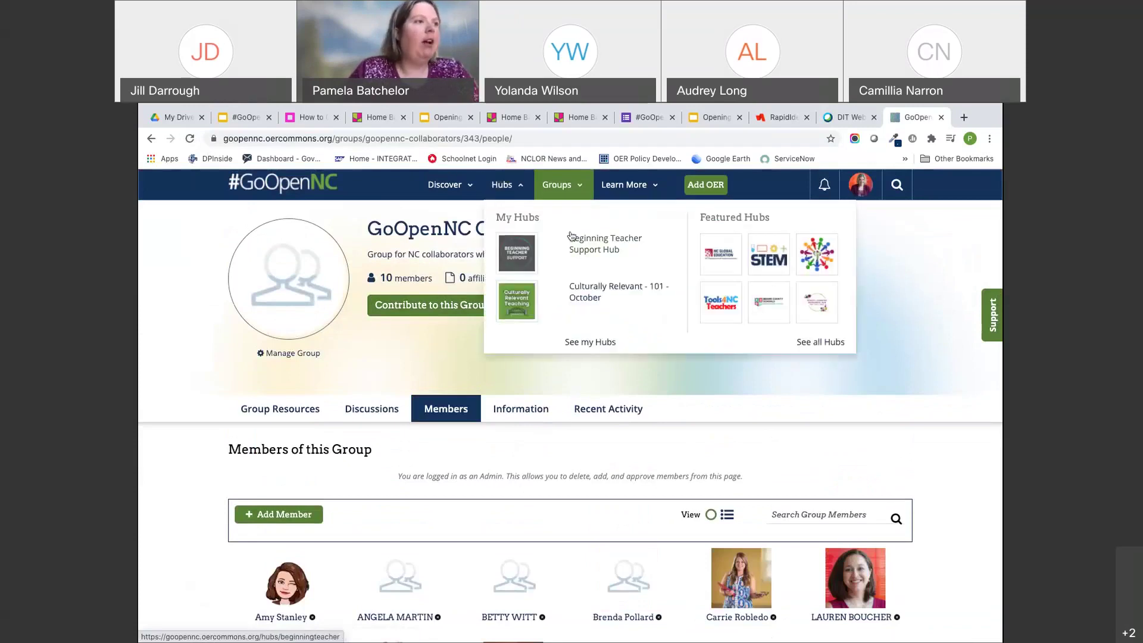
left_click(780, 307)
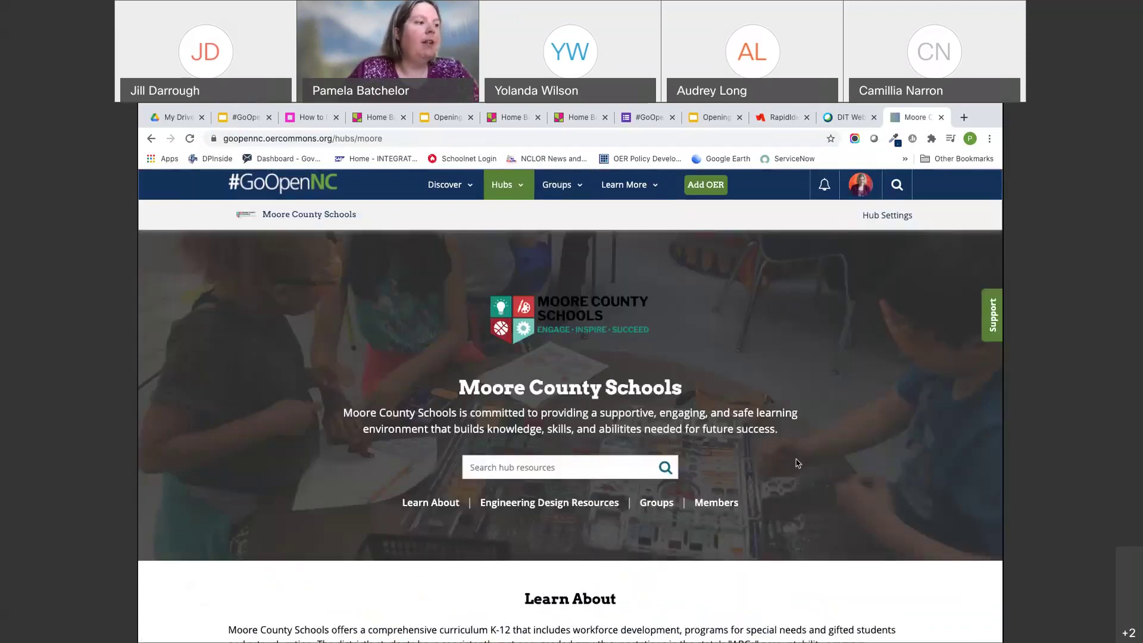
scroll(798, 463, "down", 3)
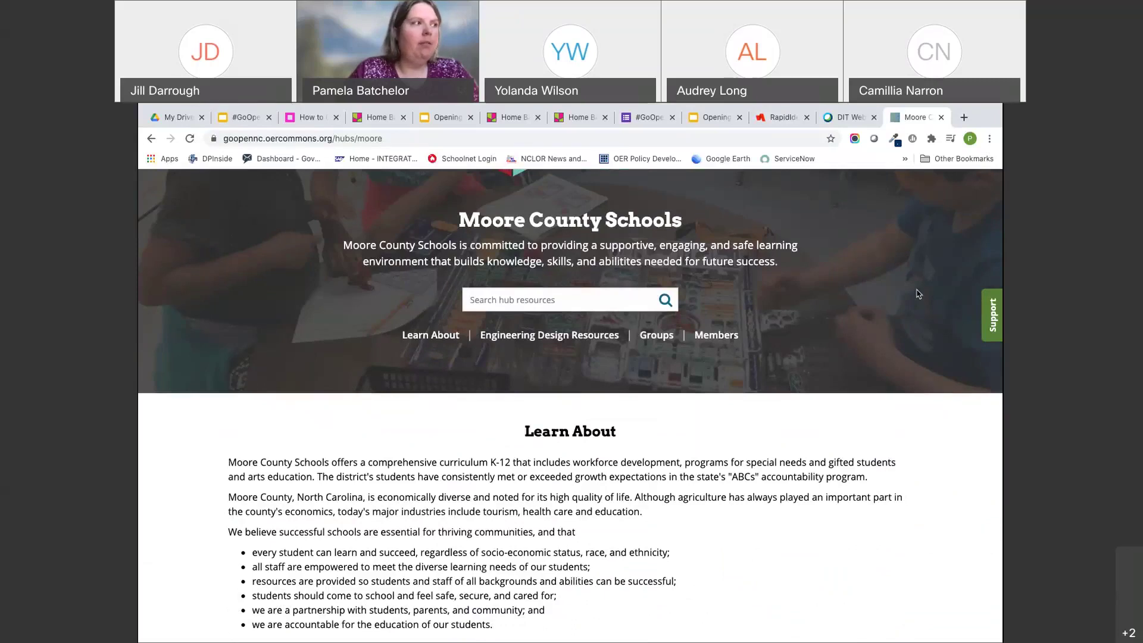
scroll(799, 459, "up", 3)
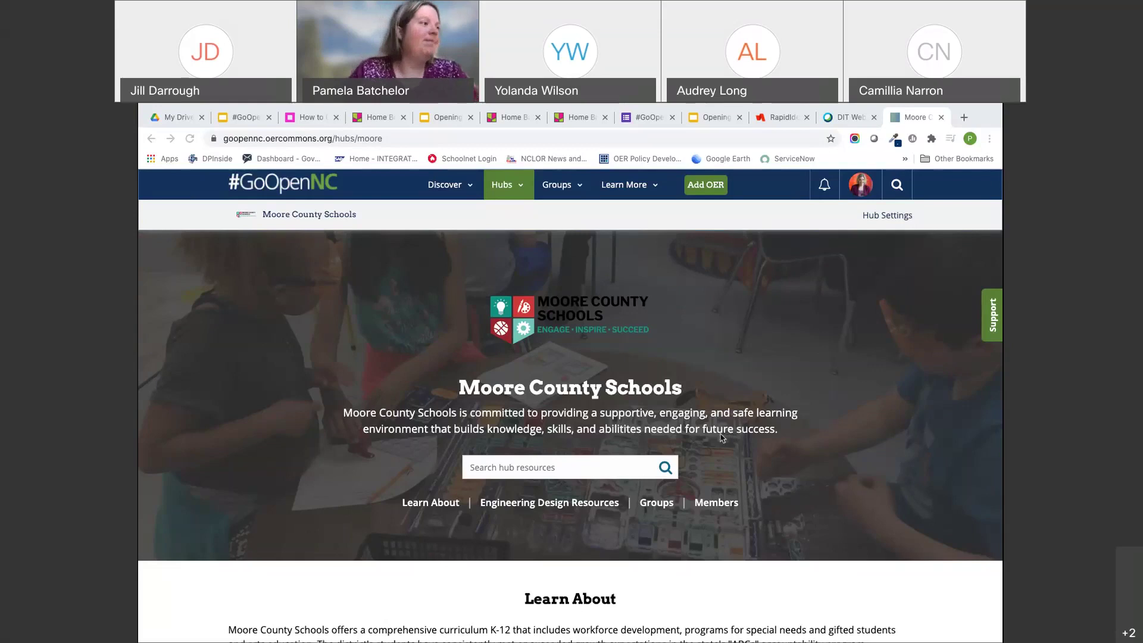
left_click(462, 140)
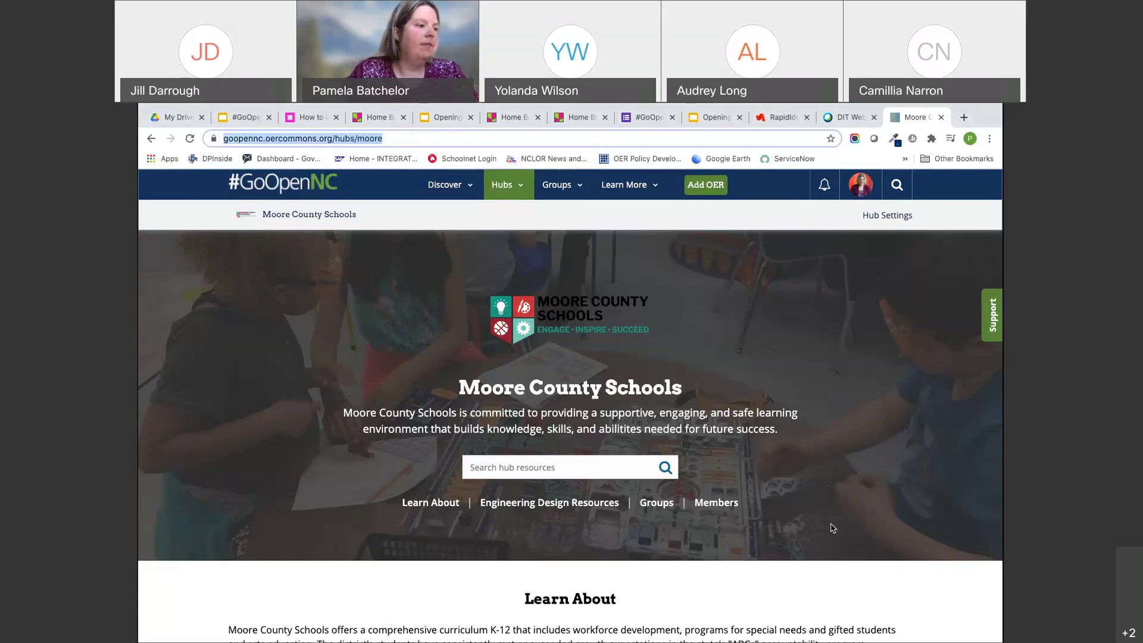
Open the Building Engineers in K-12 Classrooms collection under the hub's Engineering Design Resources and browse its resource list.
scroll(833, 524, "down", 3)
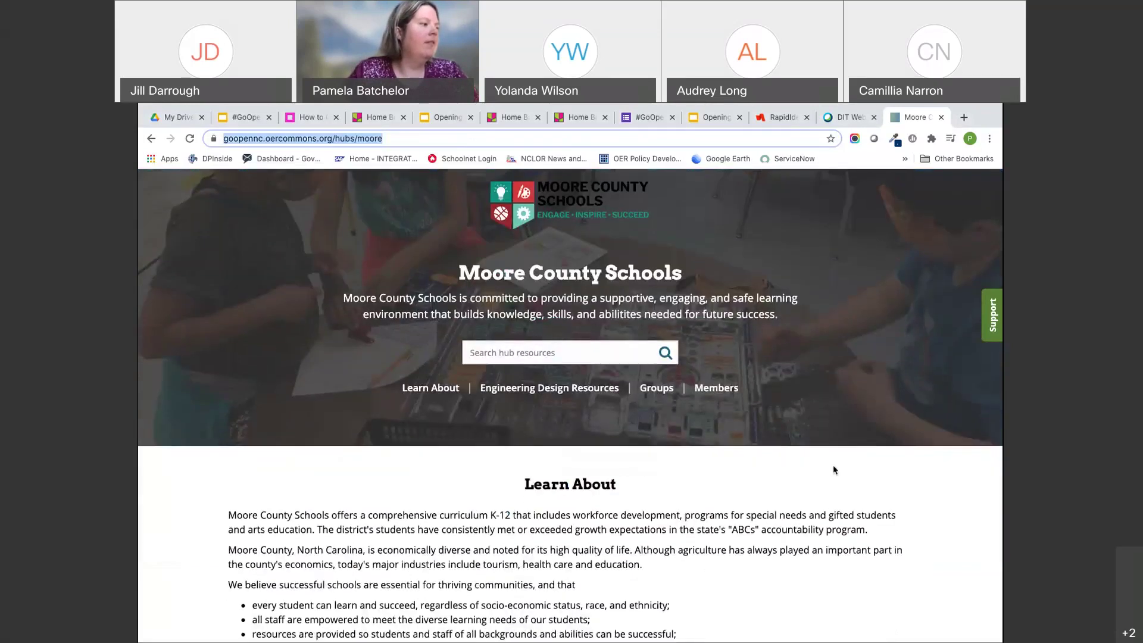
scroll(834, 470, "down", 3)
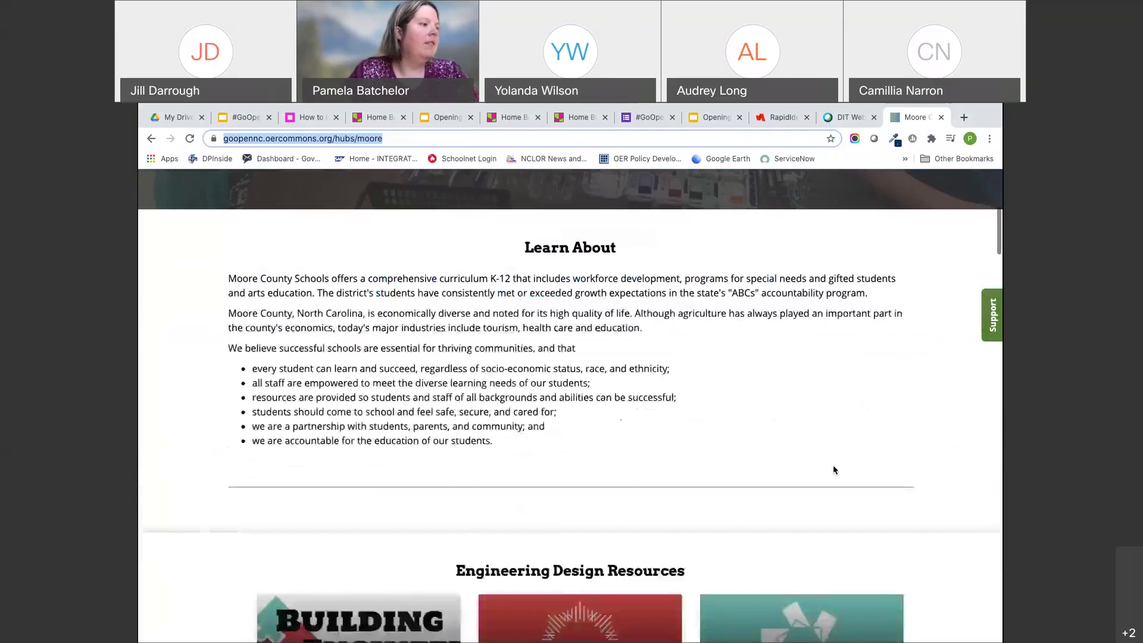
scroll(833, 470, "down", 3)
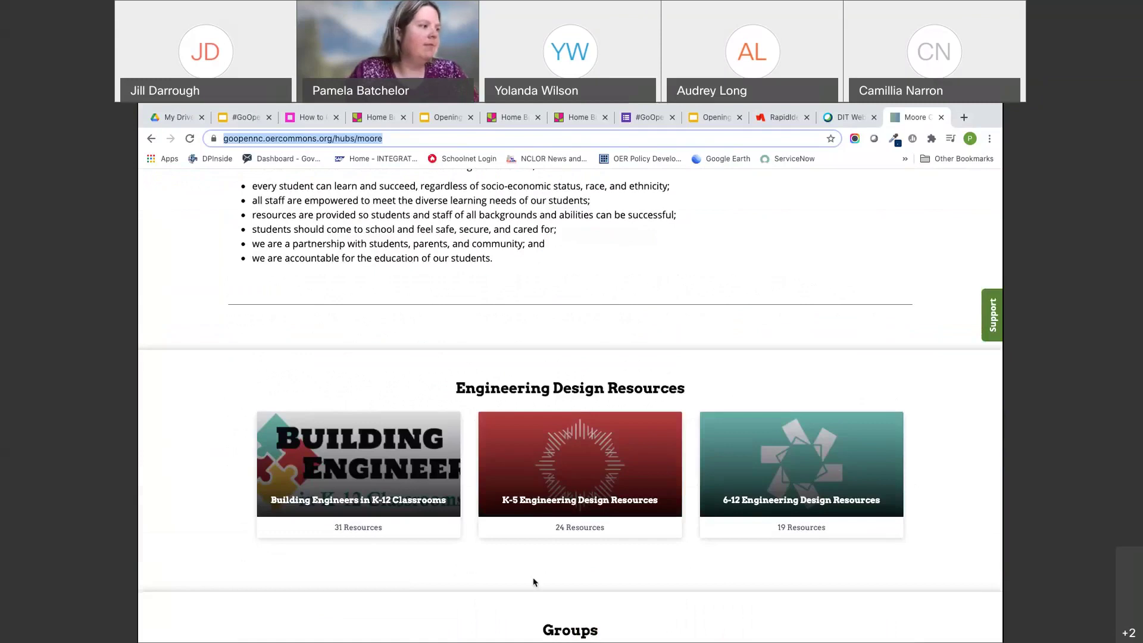
left_click(355, 528)
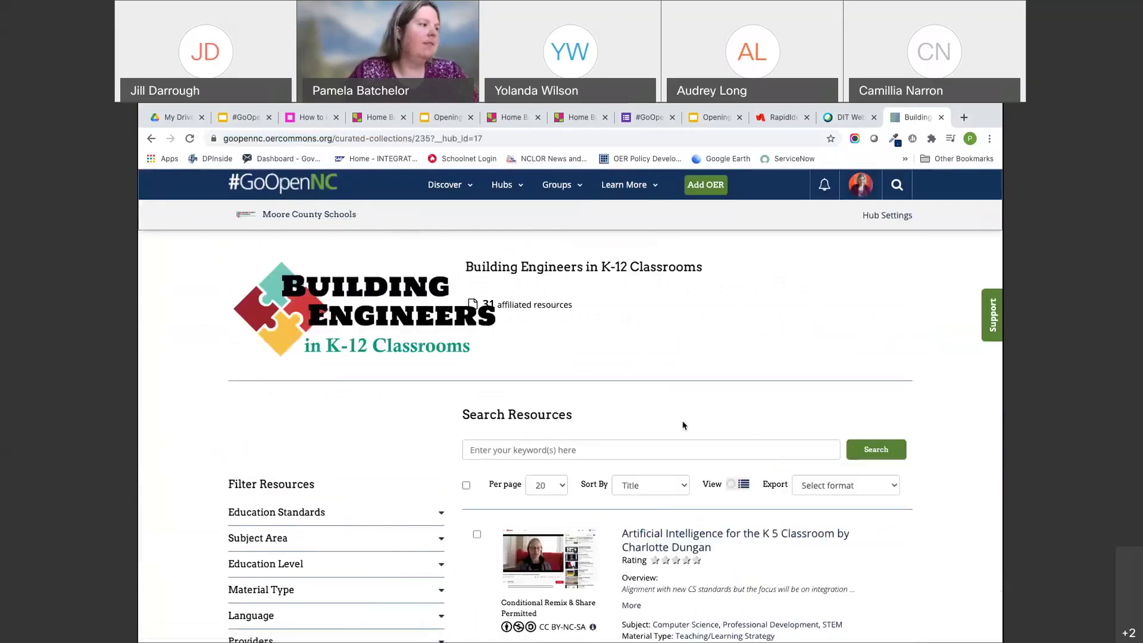
scroll(684, 425, "down", 3)
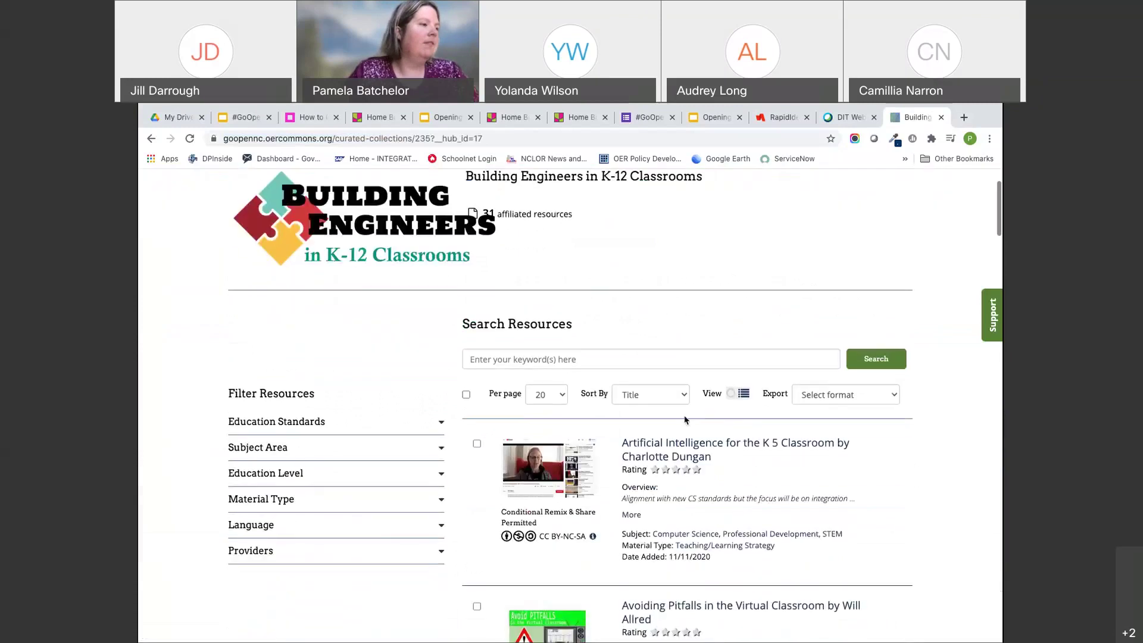
scroll(756, 475, "down", 1)
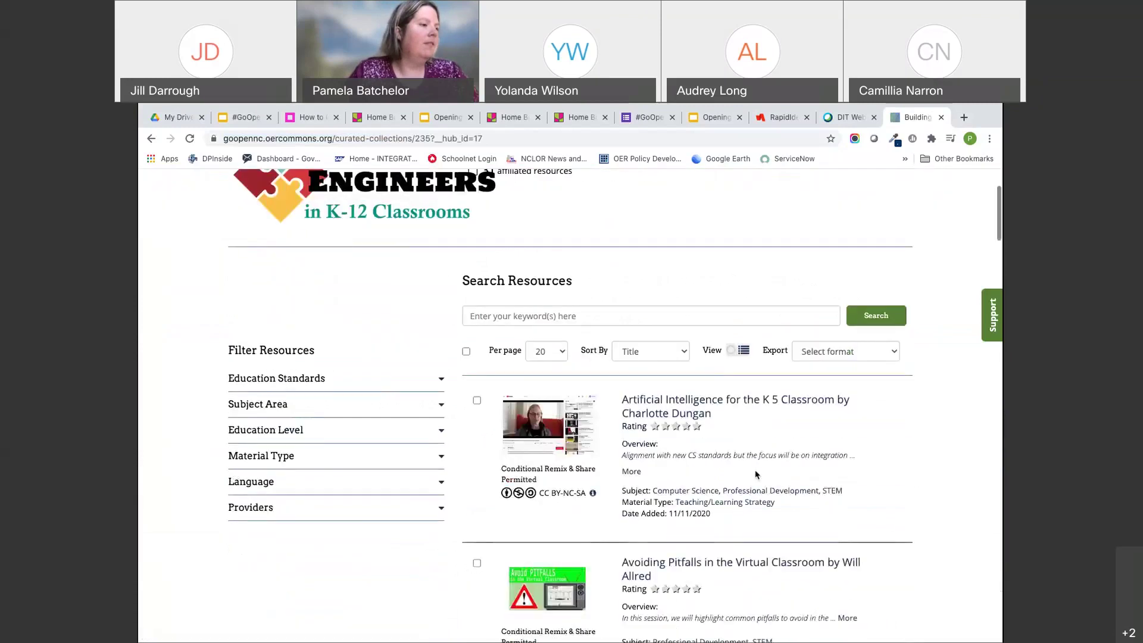
scroll(756, 475, "down", 3)
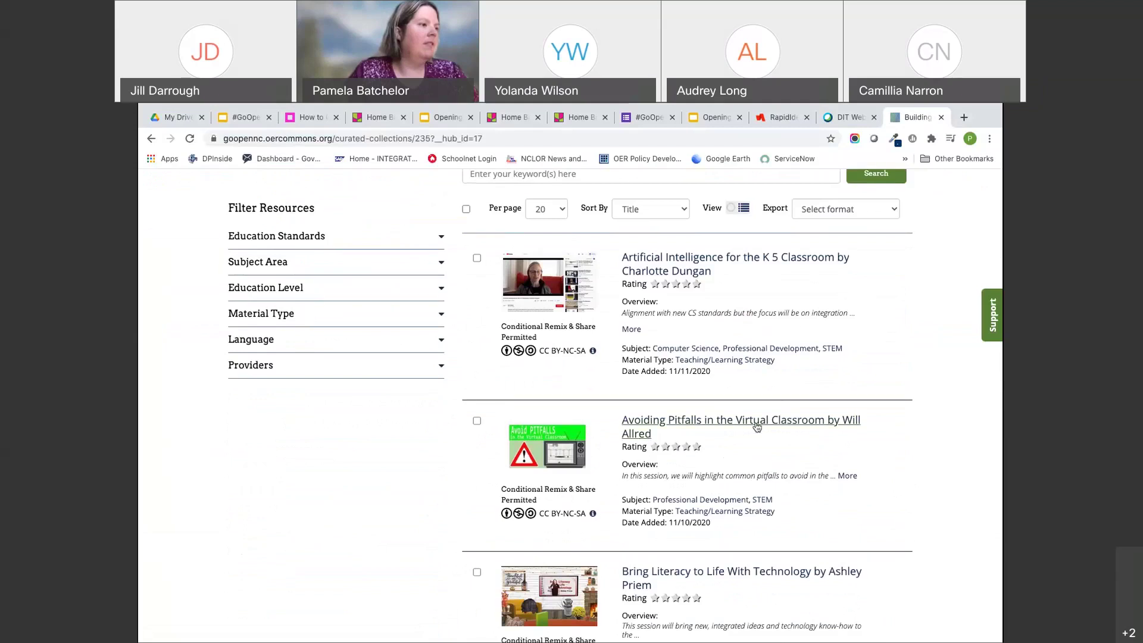
Open the Avoiding Pitfalls in the Virtual Classroom resource and examine its description, session links and standards.
left_click(757, 427)
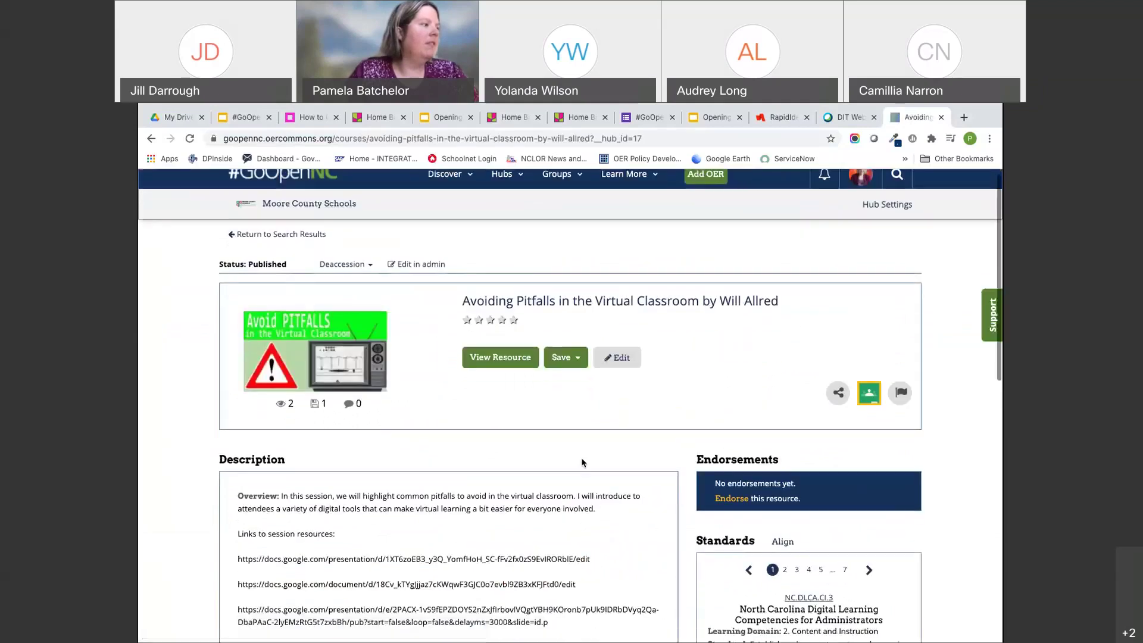
scroll(582, 463, "down", 2)
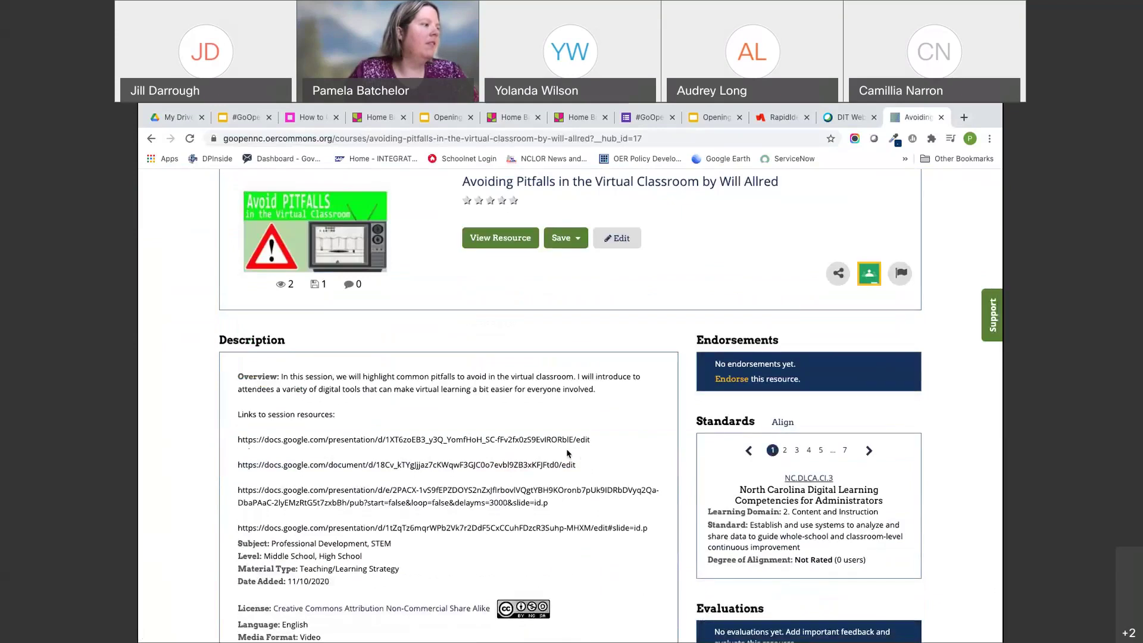
scroll(567, 450, "down", 1)
scroll(556, 368, "up", 2)
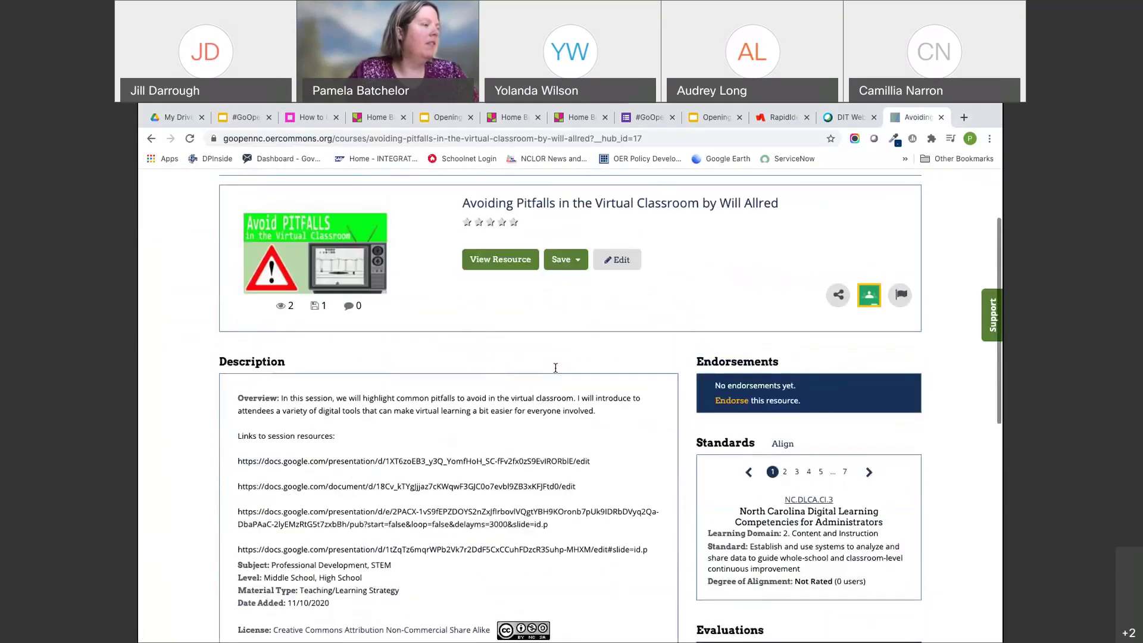
scroll(556, 368, "up", 1)
View the resource's video, play it briefly and pause it, and return to the resource's description page.
left_click(487, 302)
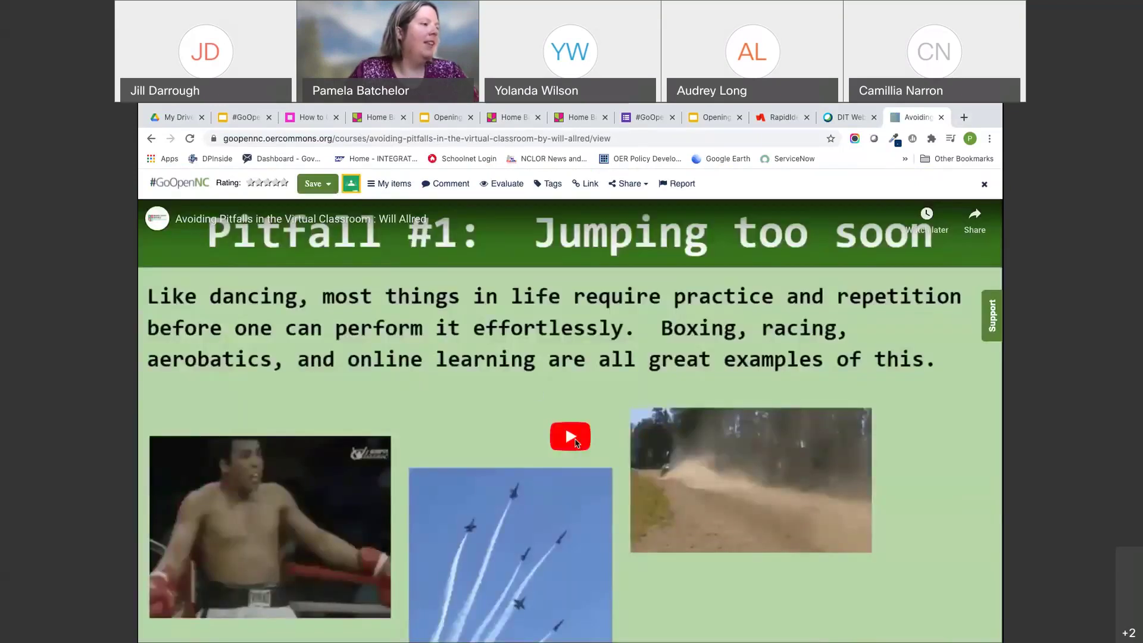
left_click(577, 443)
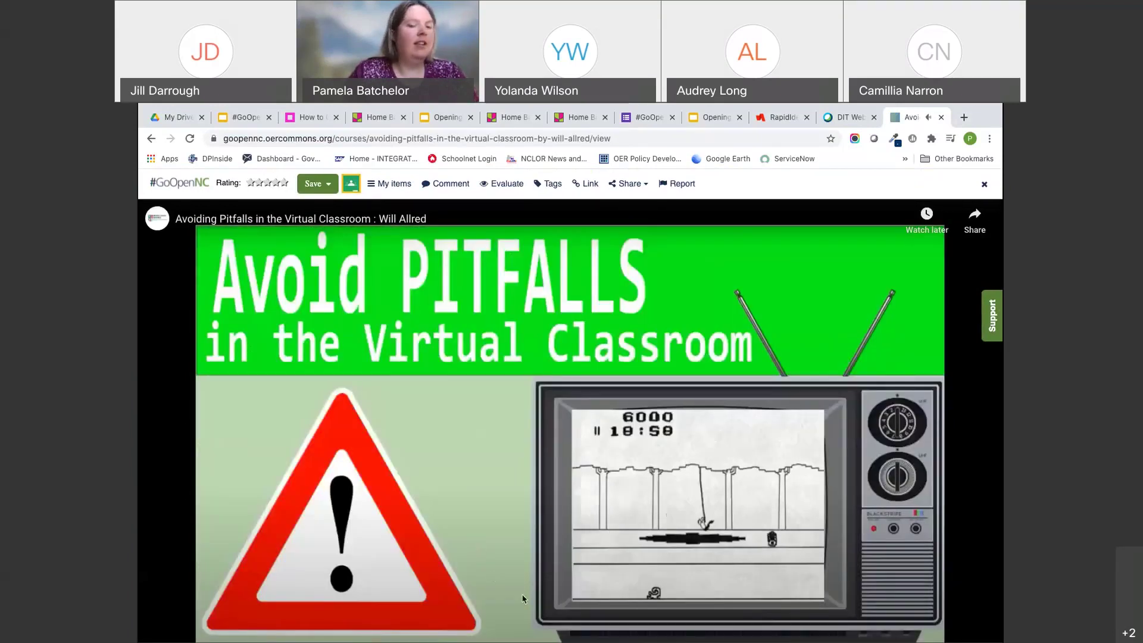
left_click(494, 450)
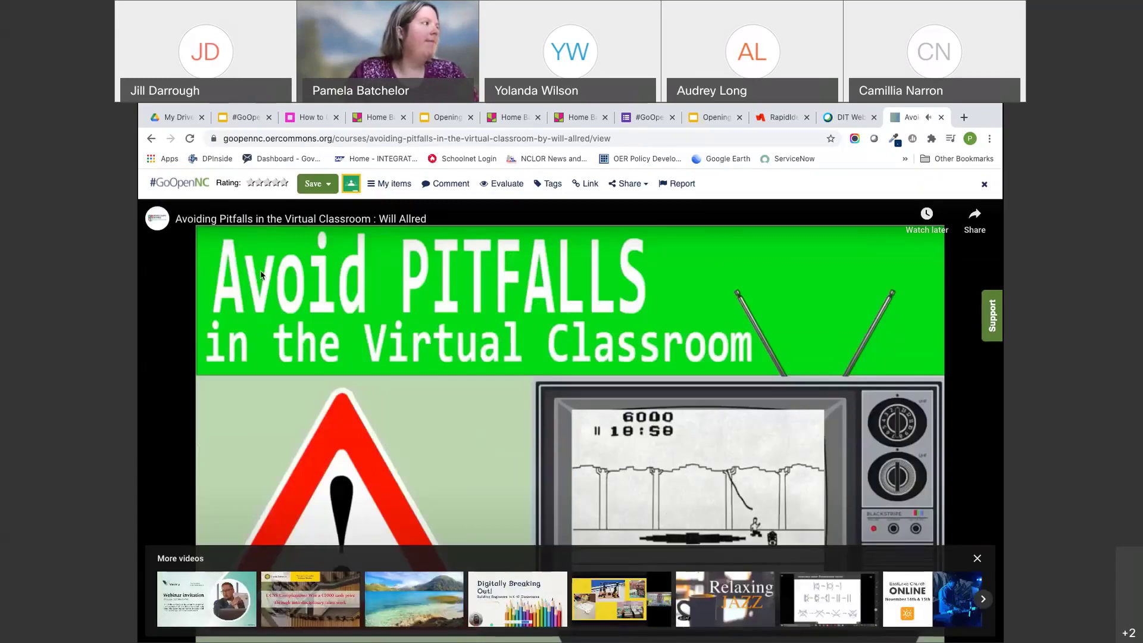
left_click(153, 141)
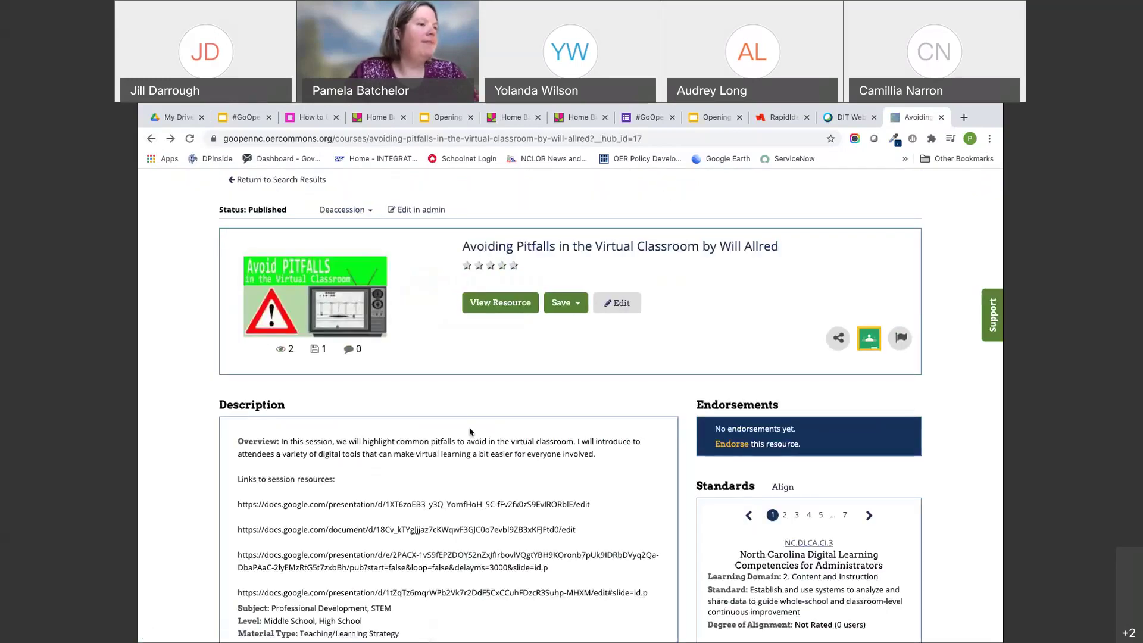
scroll(476, 447, "down", 3)
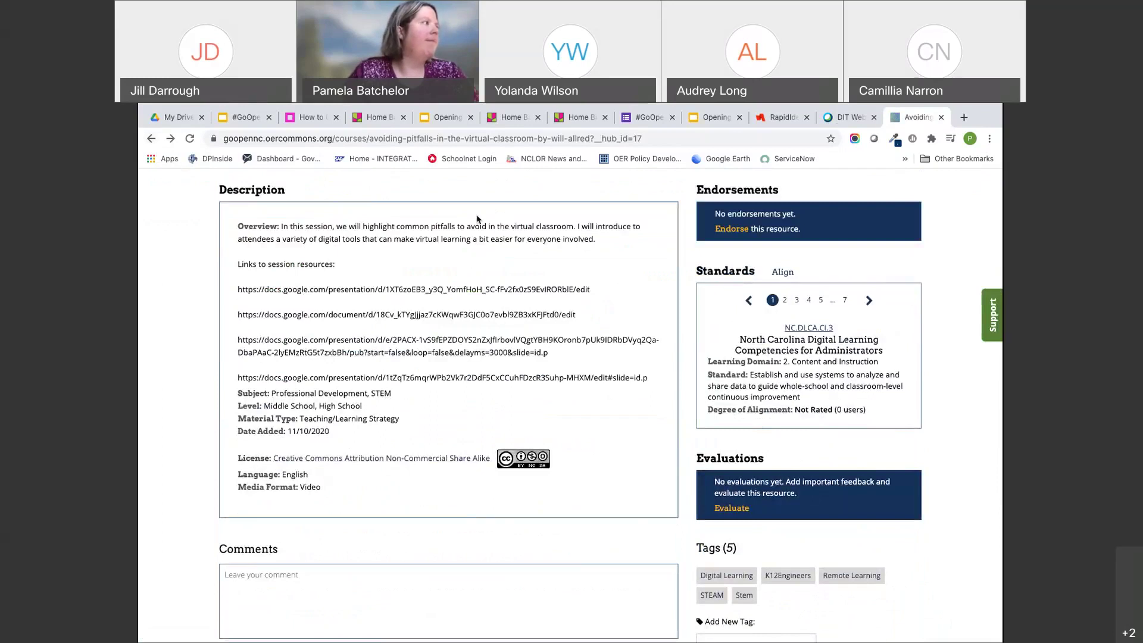
Go back to the Moore County Schools hub and browse its K-5 Engineering Design Resources collection.
left_click(151, 139)
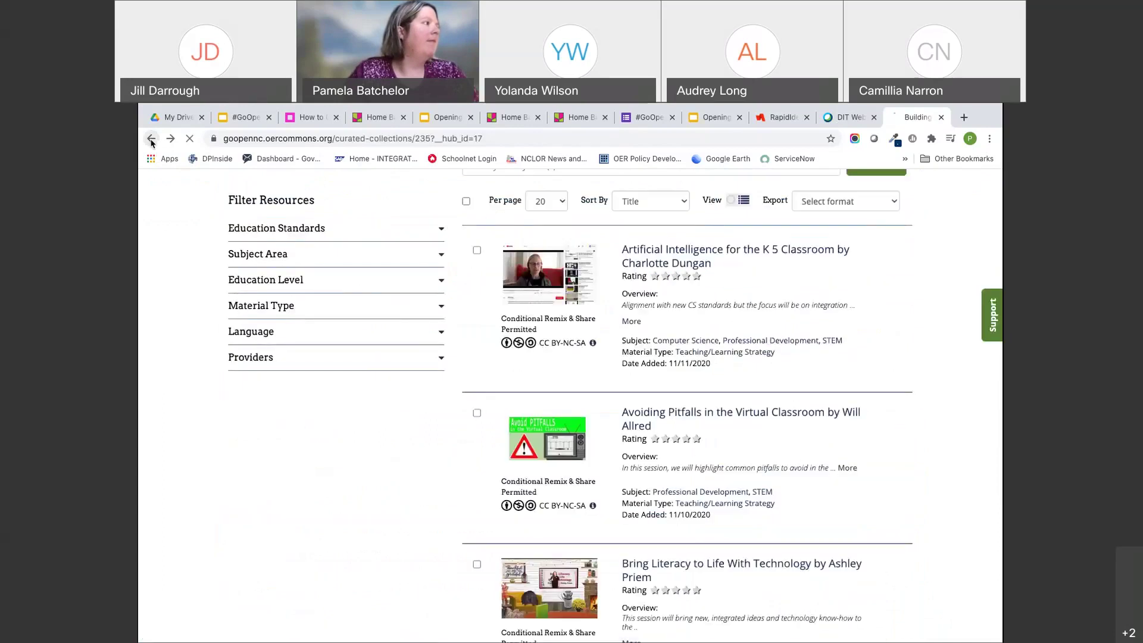
left_click(152, 139)
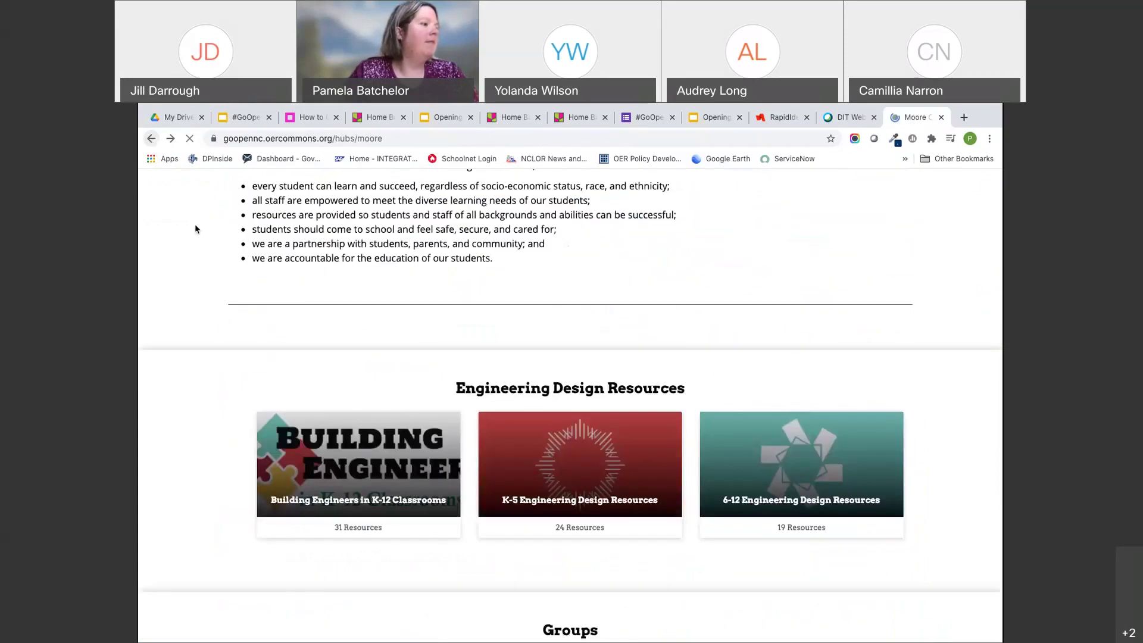
left_click(585, 457)
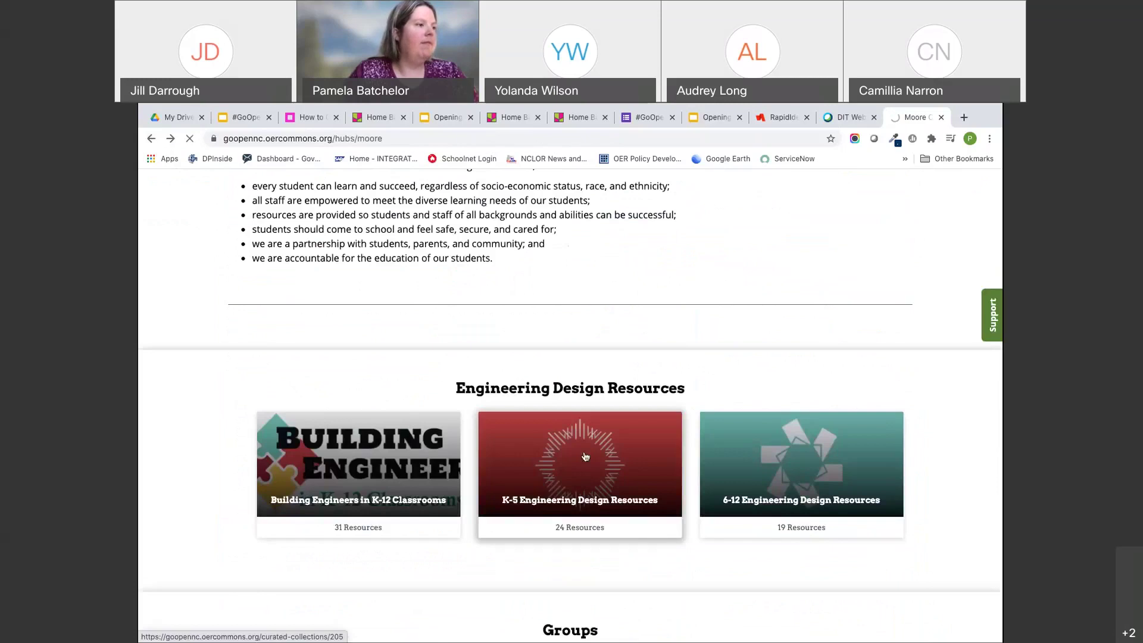
scroll(581, 502, "down", 4)
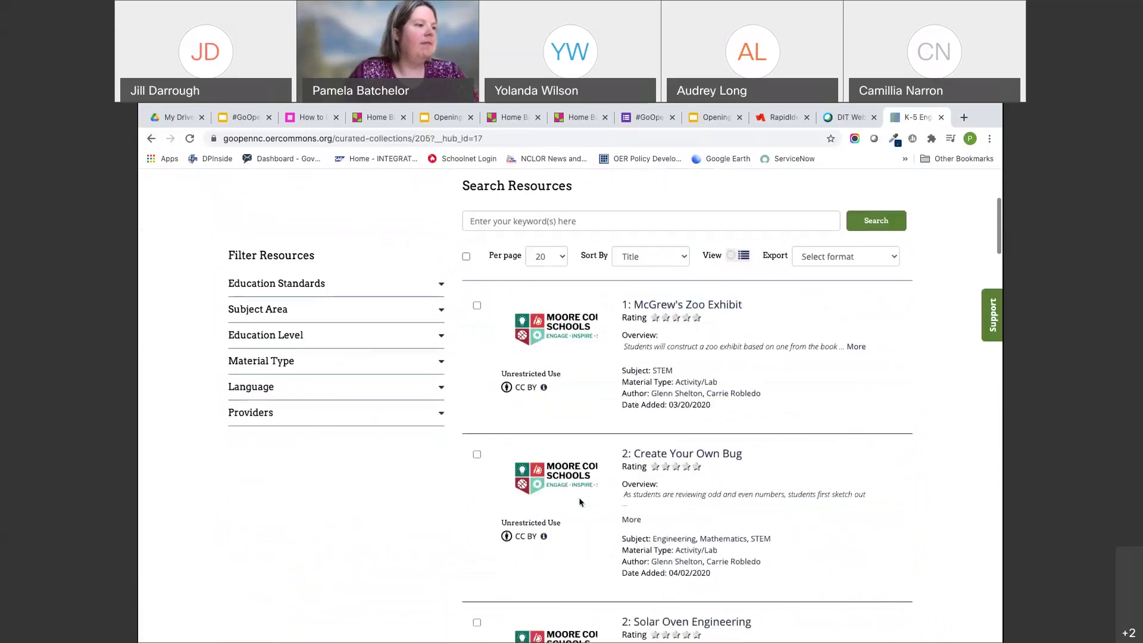
scroll(580, 502, "down", 1)
Open the "2: Create Your Own Bug" resource and examine its description, license, aligned standards and tags.
left_click(664, 439)
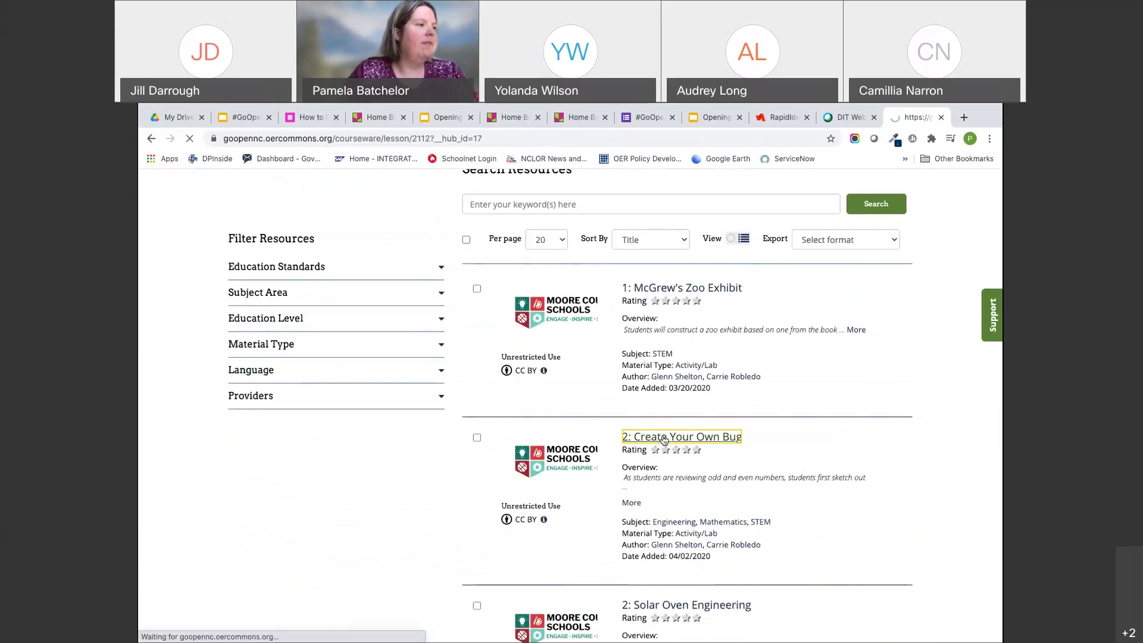
scroll(541, 457, "down", 2)
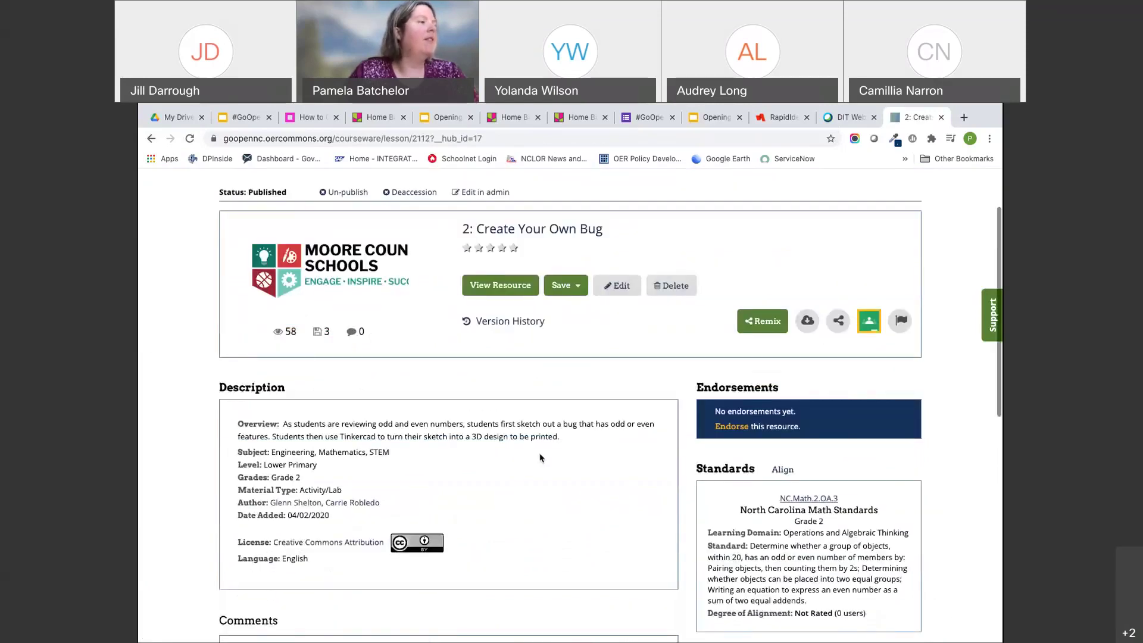
scroll(540, 457, "down", 1)
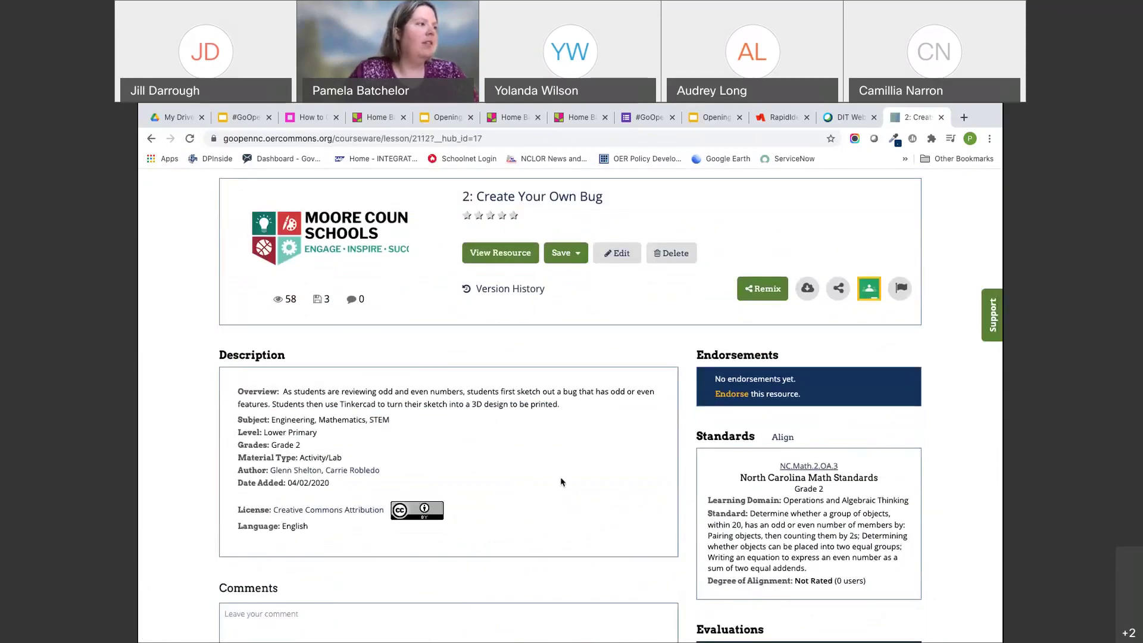
scroll(561, 482, "down", 2)
scroll(561, 481, "down", 2)
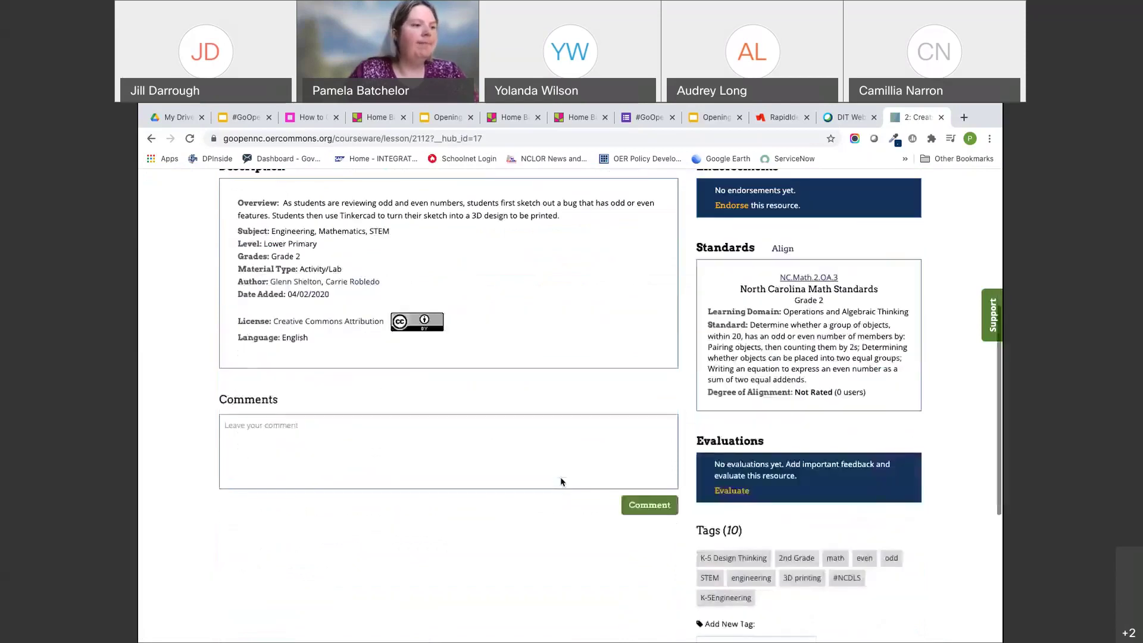
scroll(561, 482, "down", 1)
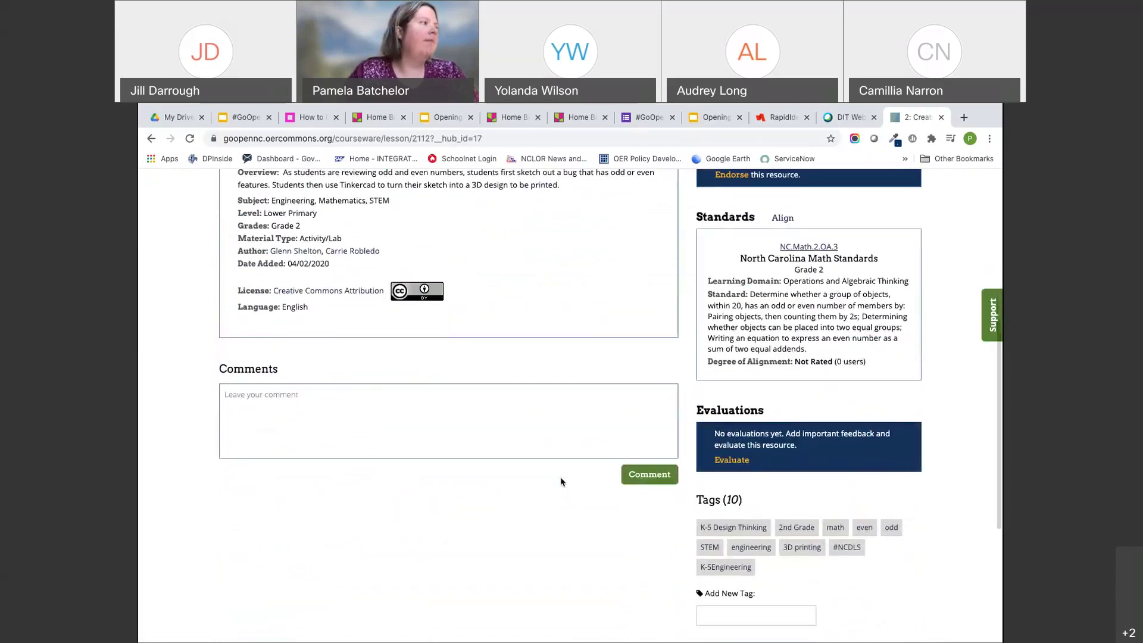
Go back to the Moore County Schools hub and browse its 6-12 Engineering Design Resources collection.
scroll(561, 482, "up", 5)
left_click(153, 138)
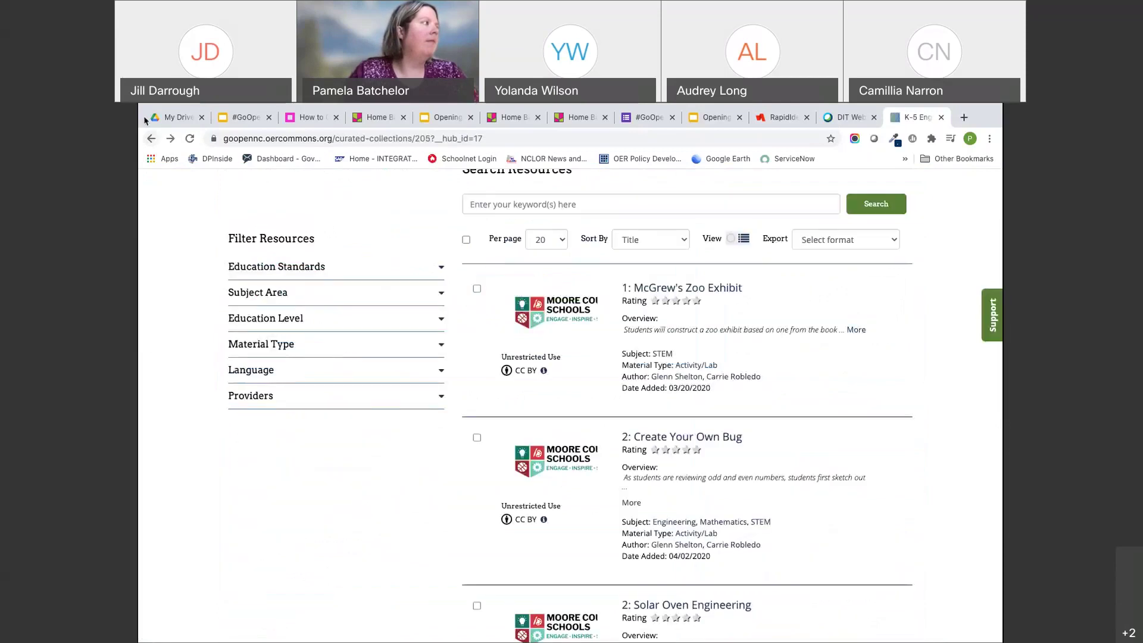
left_click(153, 140)
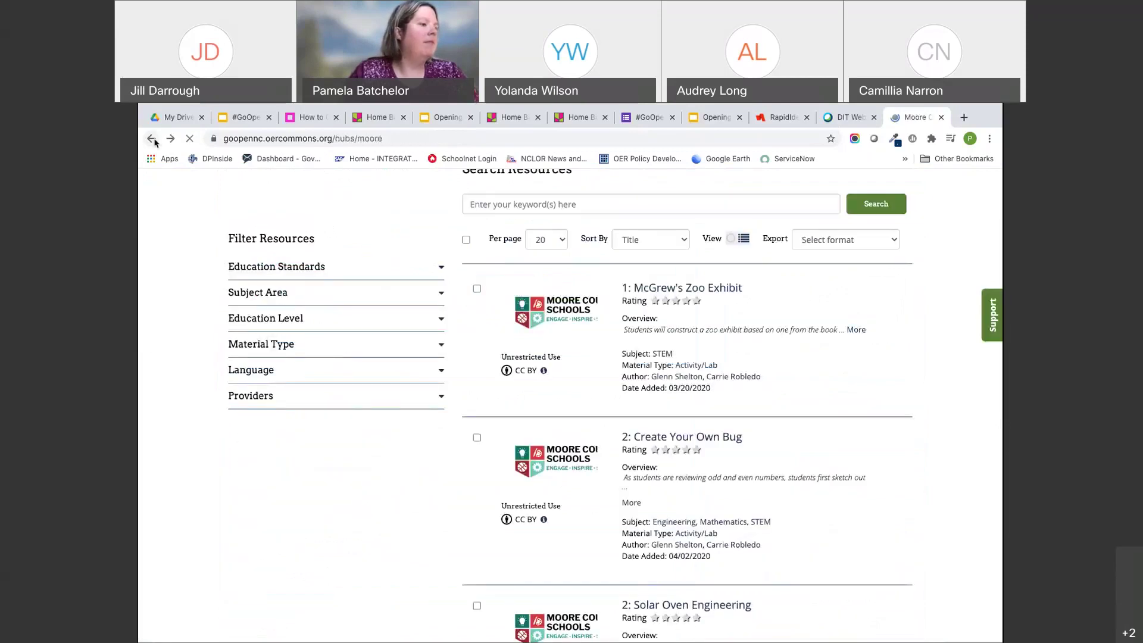
left_click(826, 496)
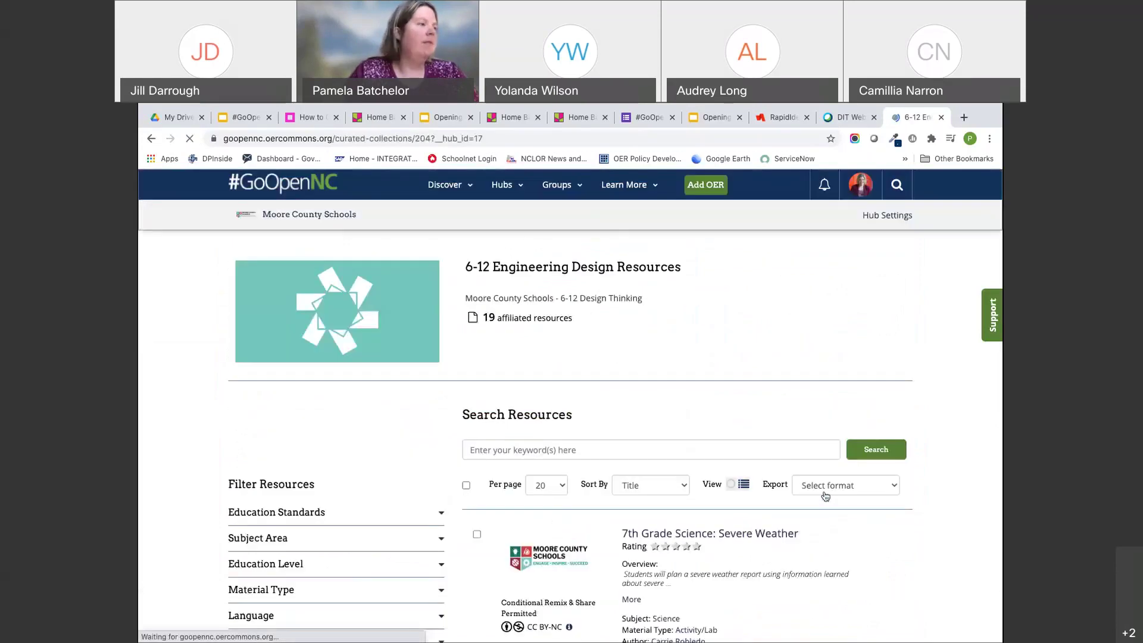
scroll(738, 393, "down", 3)
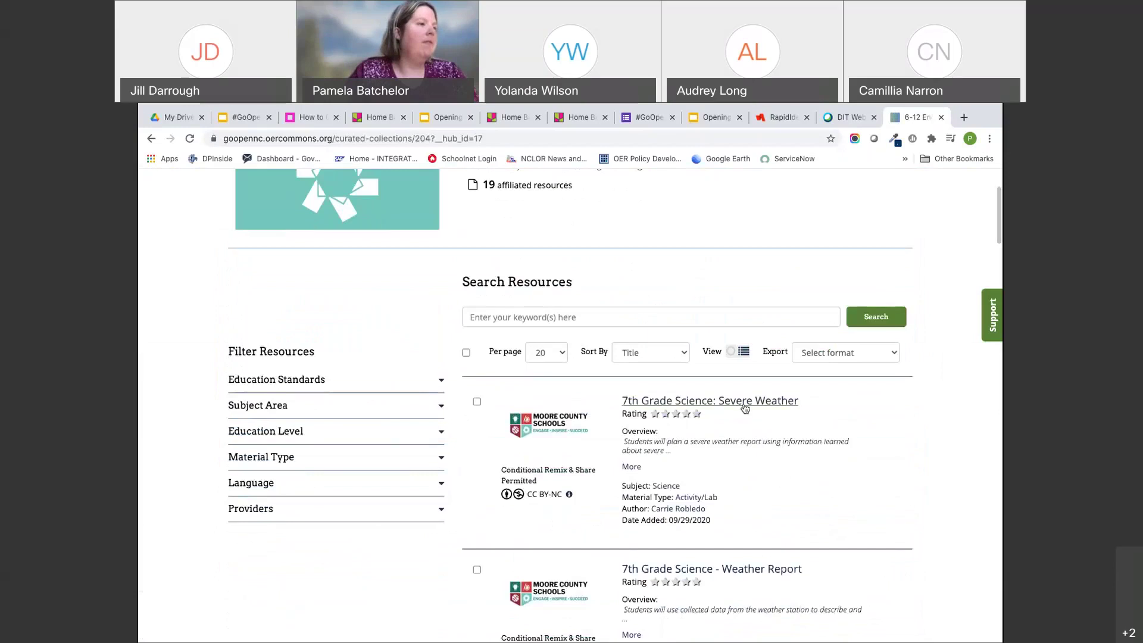
Open the "7th Grade Science: Severe Weather" resource and examine its description, license and aligned standard.
left_click(744, 405)
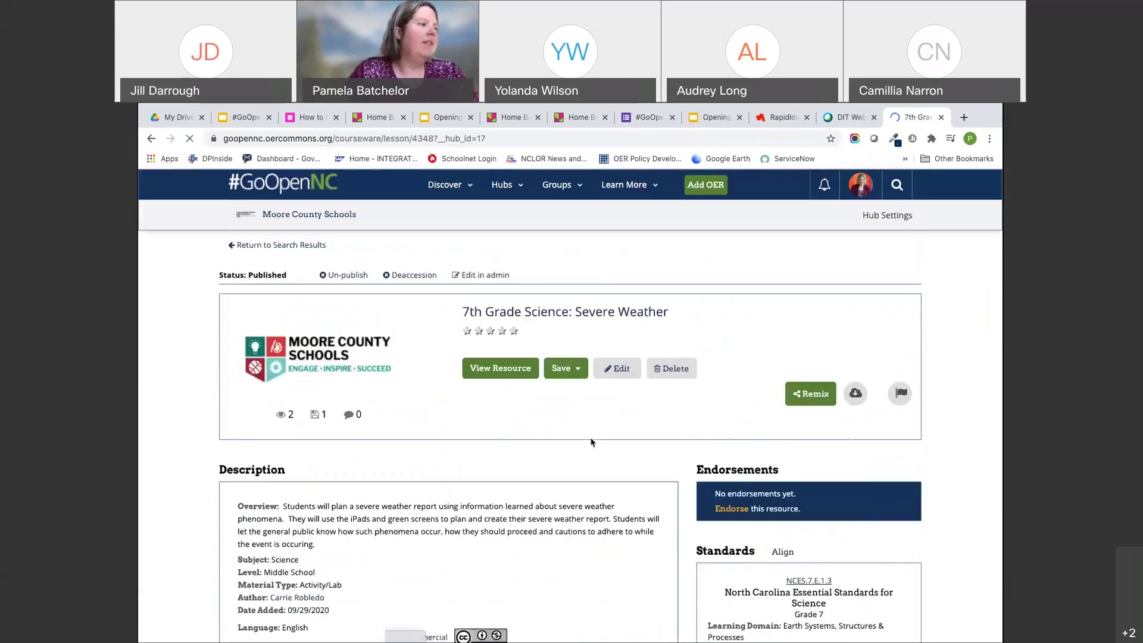
scroll(591, 433, "down", 3)
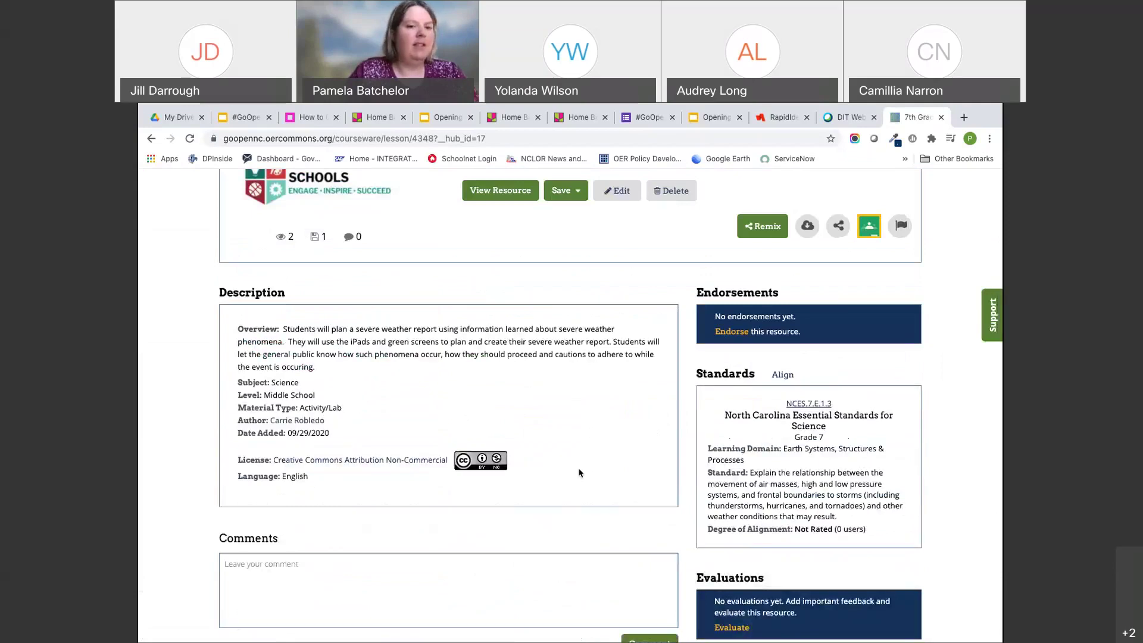
scroll(559, 439, "up", 2)
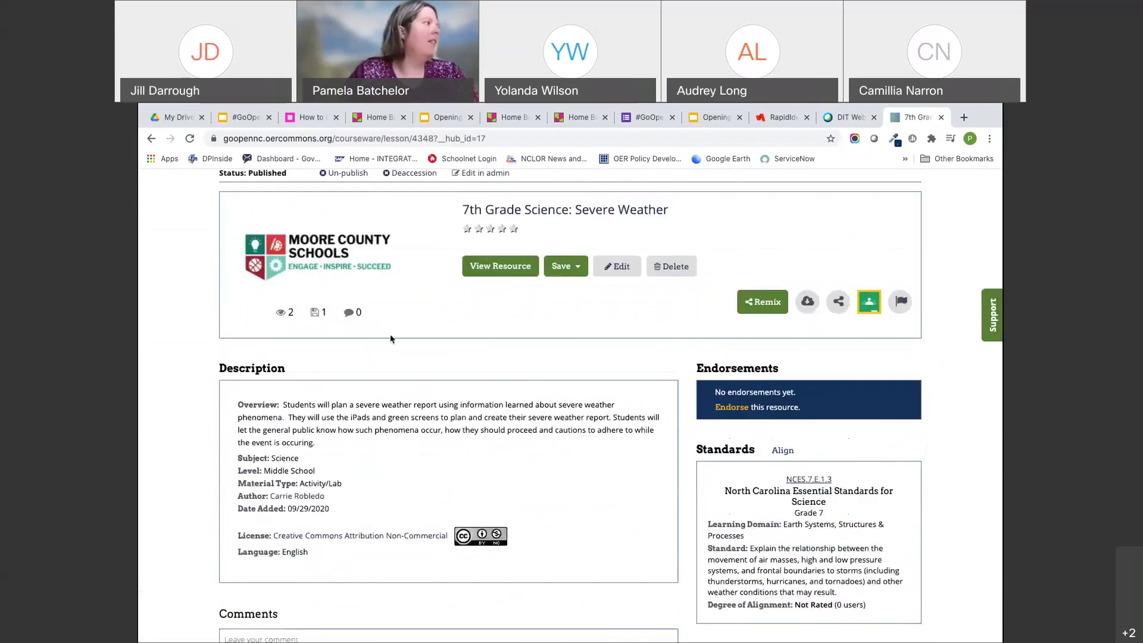
Return to the Moore County Schools hub and open its Building Engineers in K-12 Classrooms group.
right_click(153, 143)
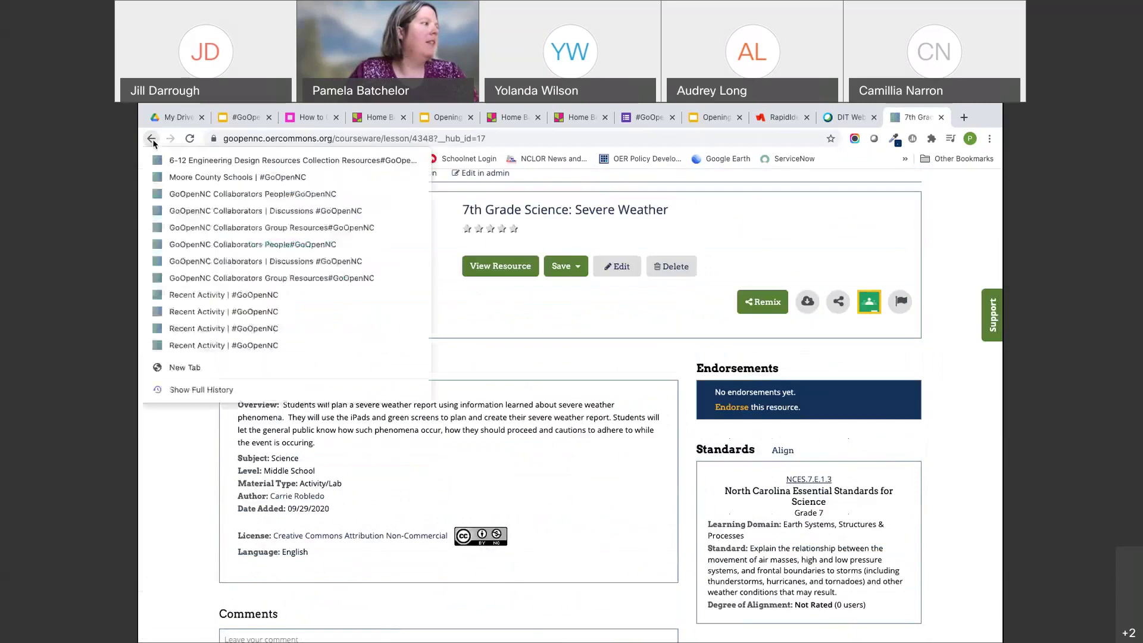
left_click(153, 143)
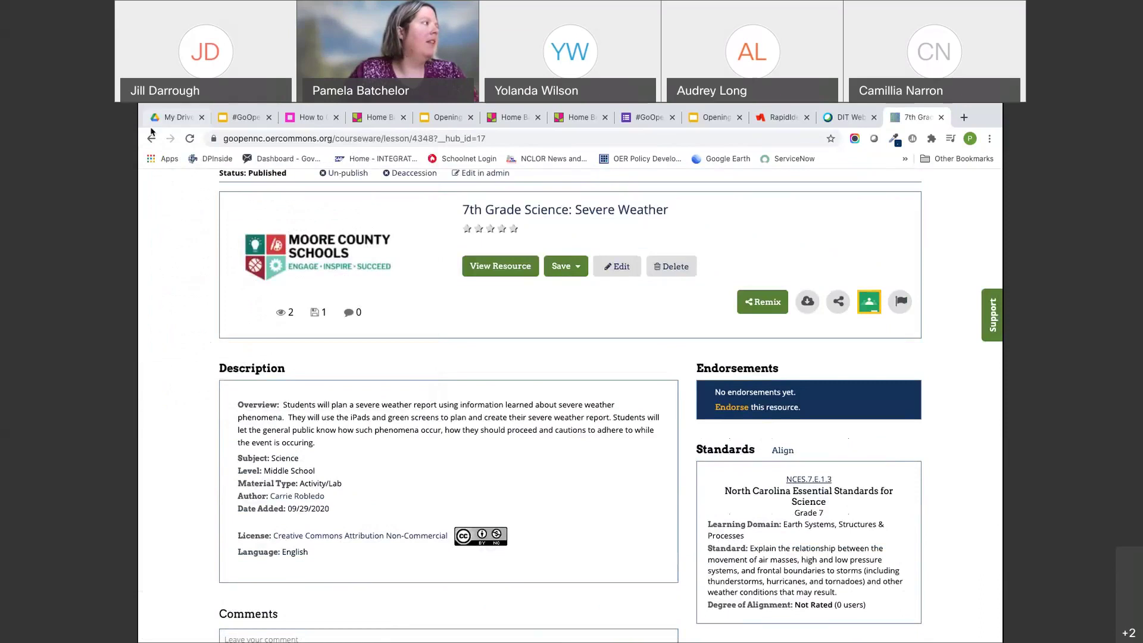
left_click(151, 141)
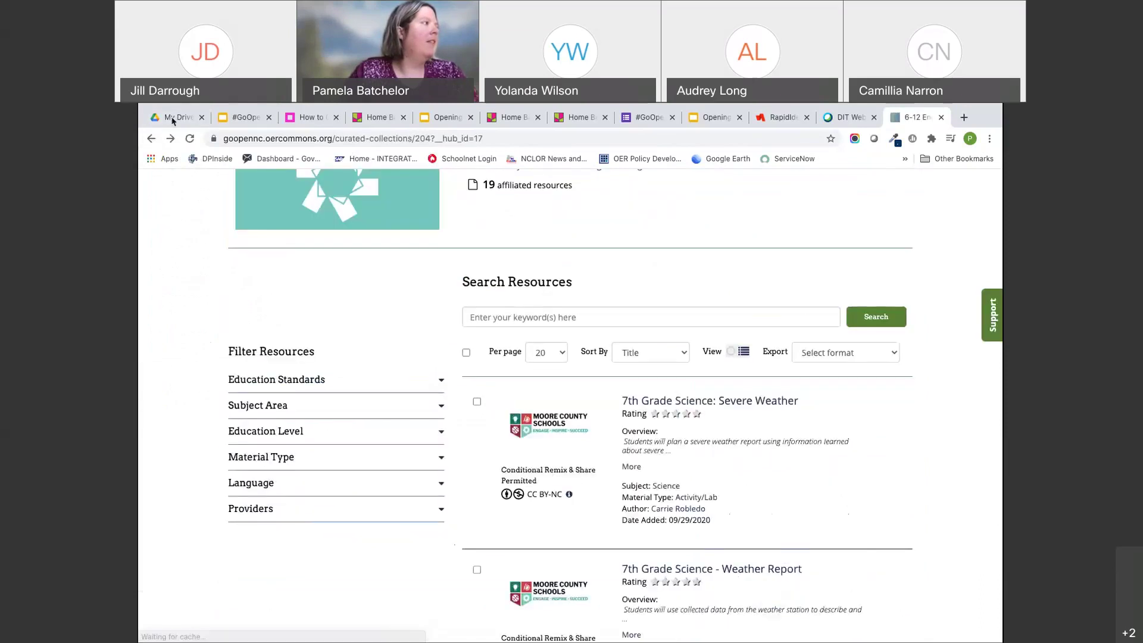
left_click(153, 140)
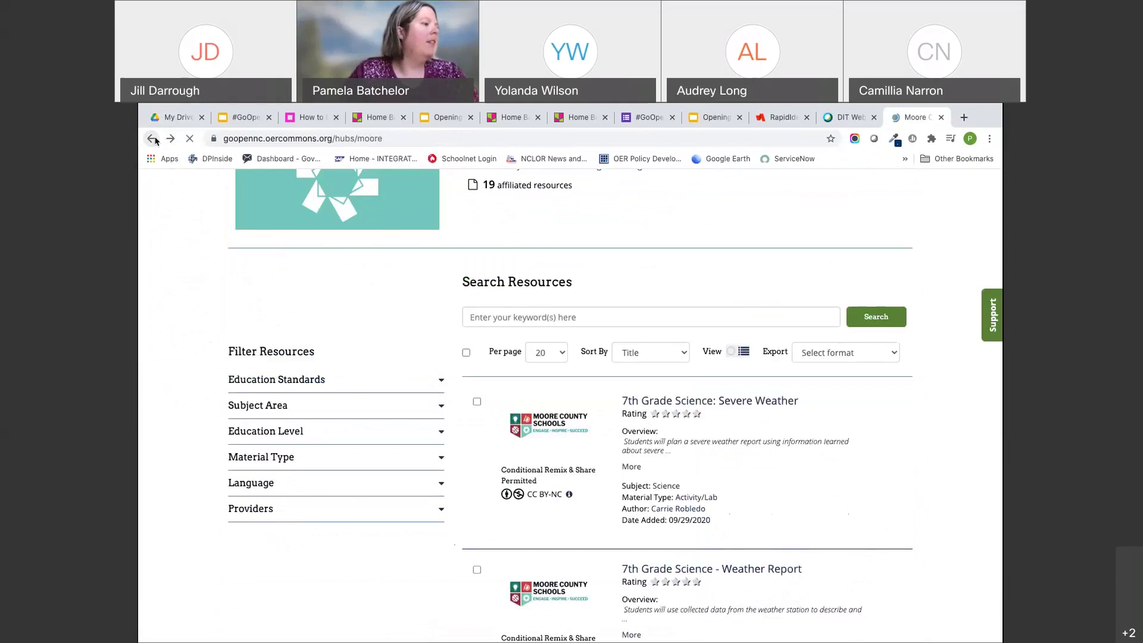
scroll(403, 408, "down", 6)
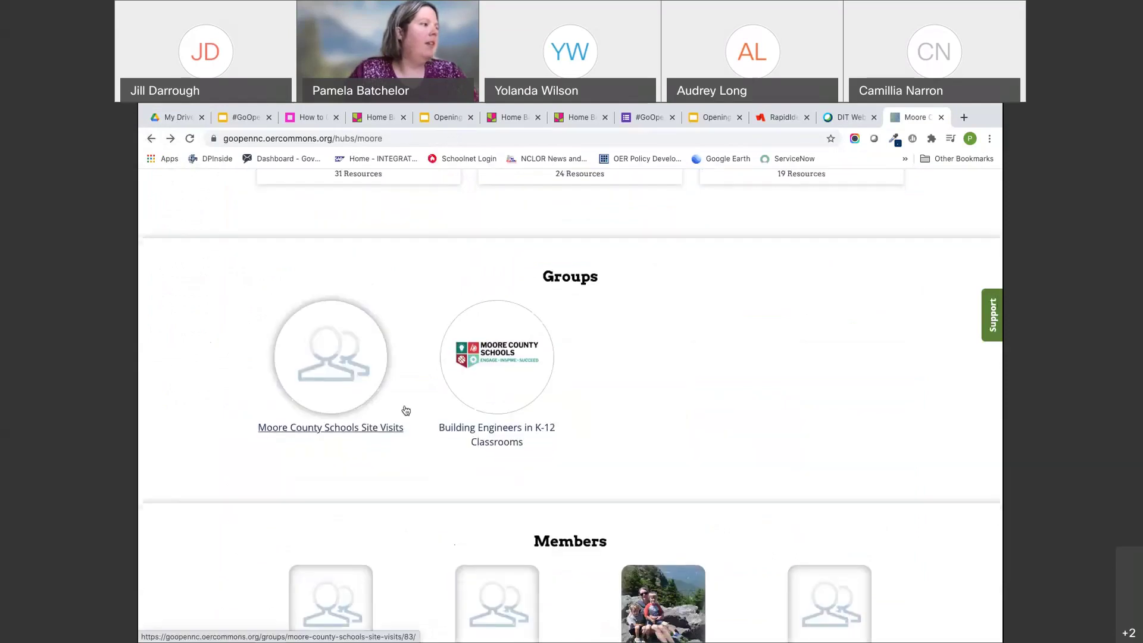
left_click(510, 396)
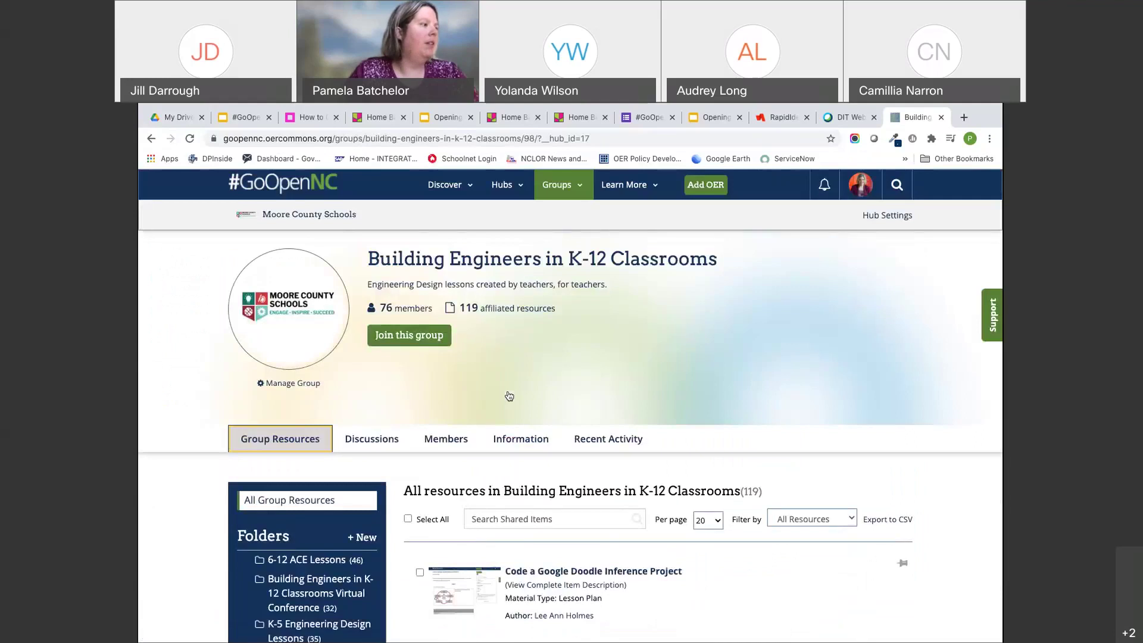
Browse the group's folders and open the Building Engineers in K-12 Classrooms Virtual Conference folder.
scroll(509, 429, "down", 1)
scroll(511, 444, "down", 1)
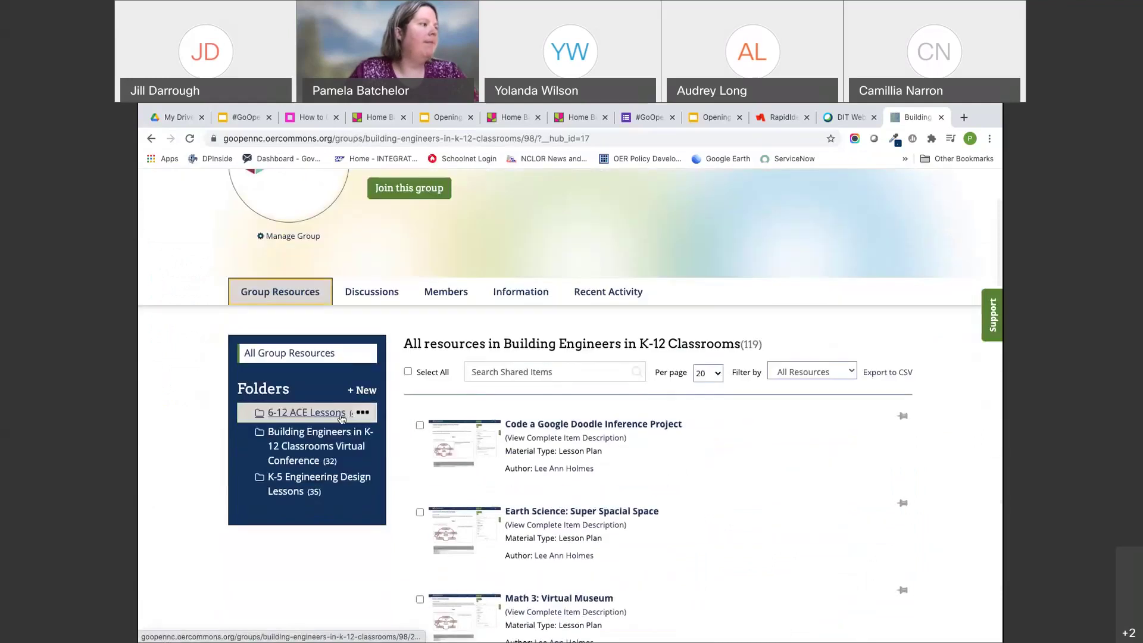
left_click(319, 448)
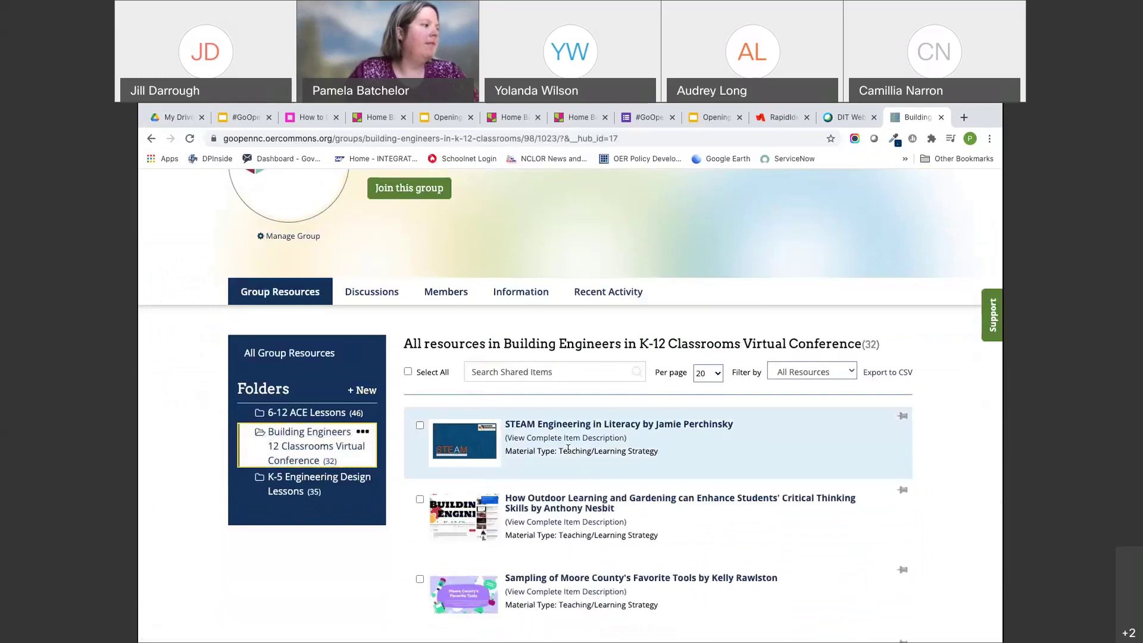
Open the group's K-5 Engineering Design Lessons folder and look through its list of lessons.
left_click(312, 484)
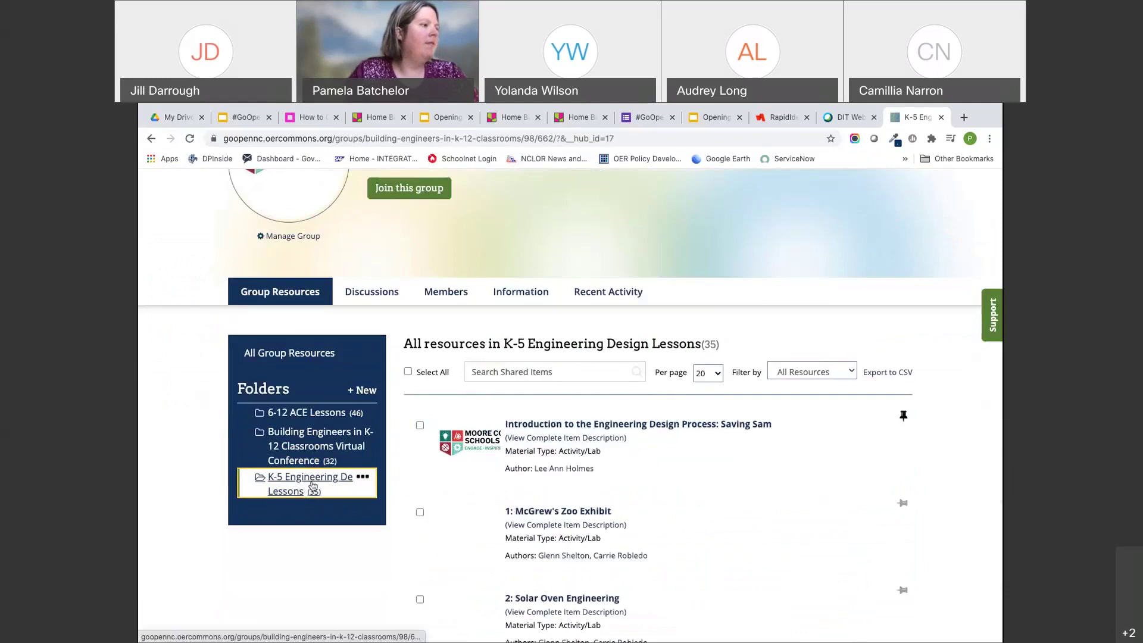
scroll(708, 524, "down", 3)
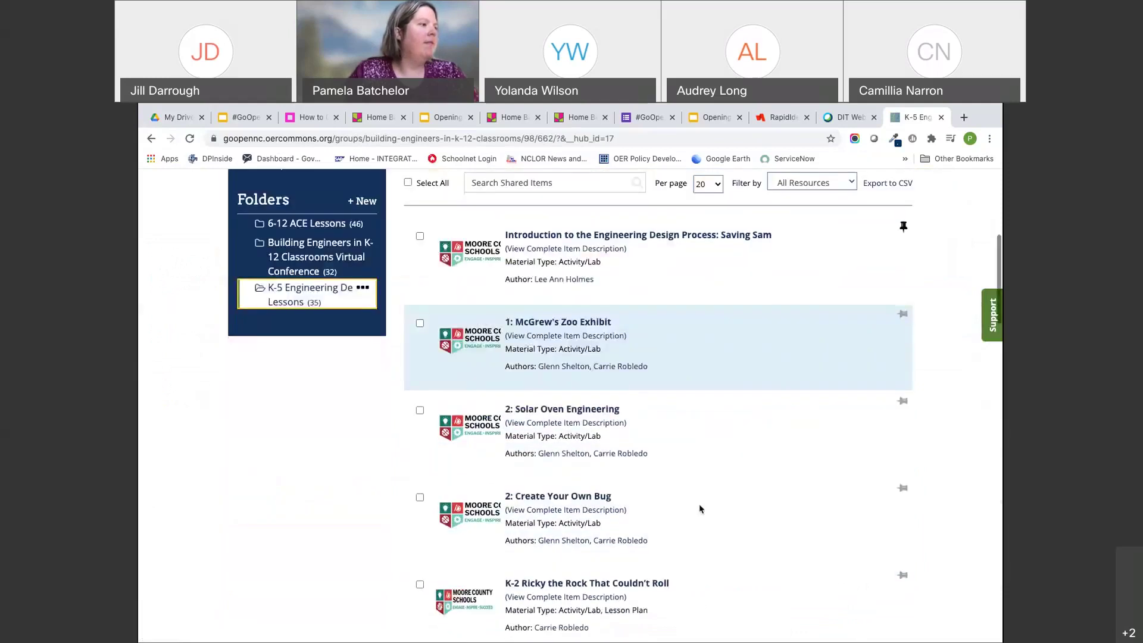
scroll(697, 417, "down", 2)
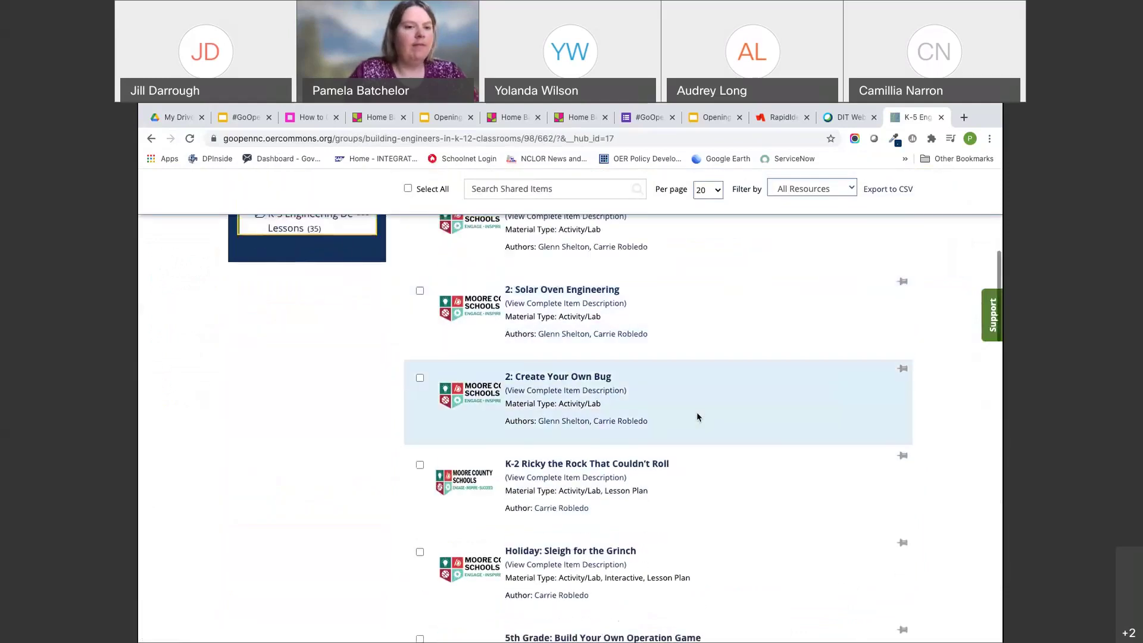
scroll(694, 349, "up", 3)
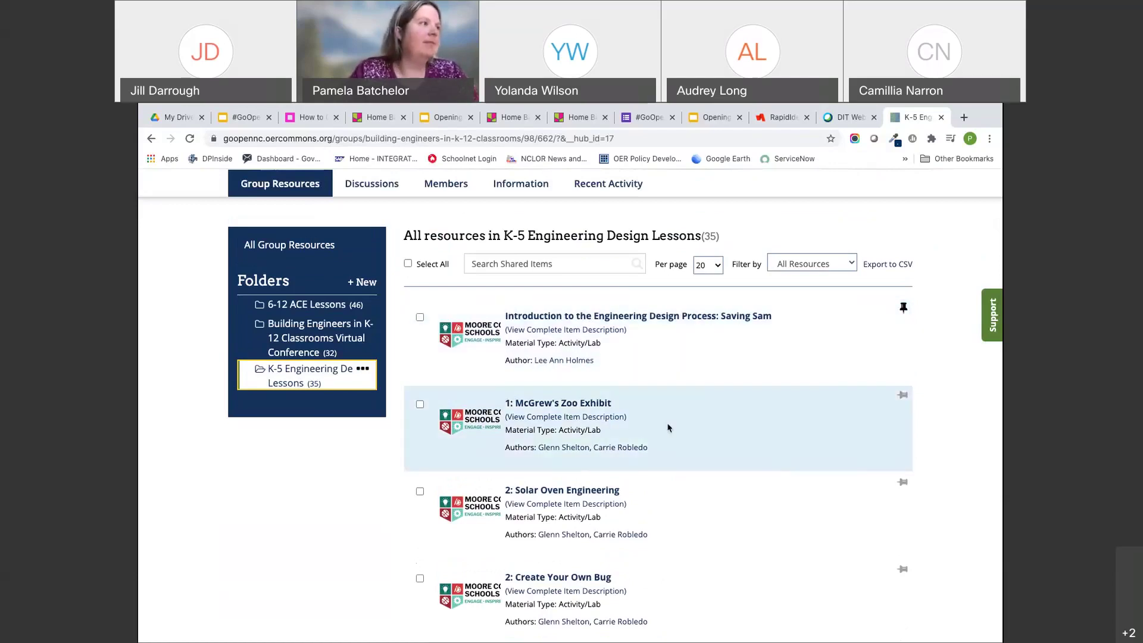
scroll(668, 426, "up", 4)
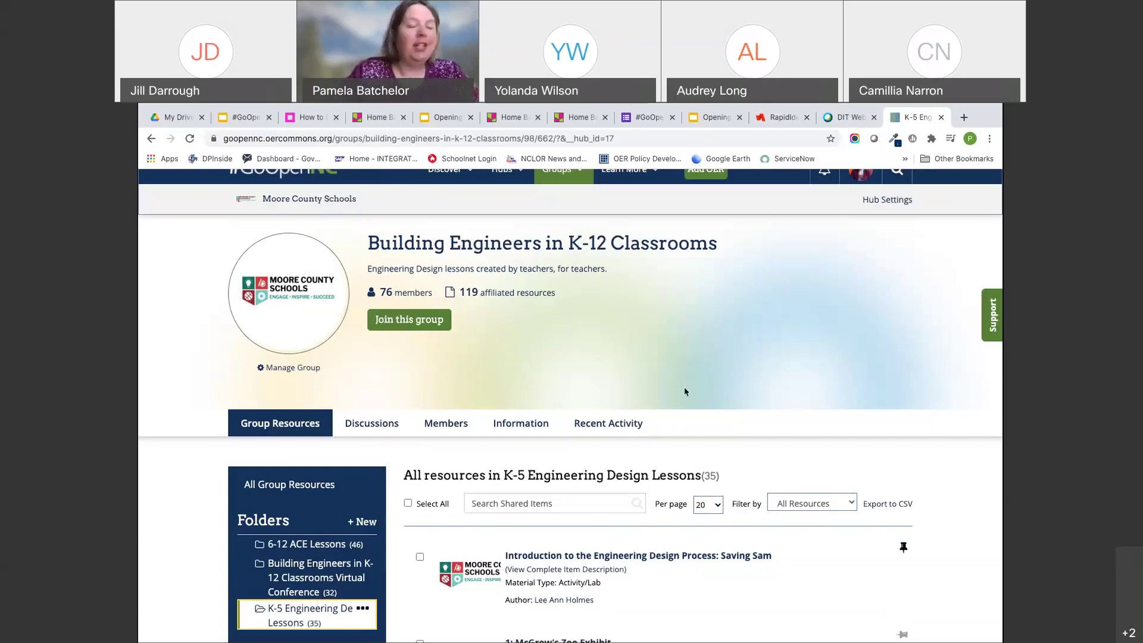
scroll(684, 392, "up", 1)
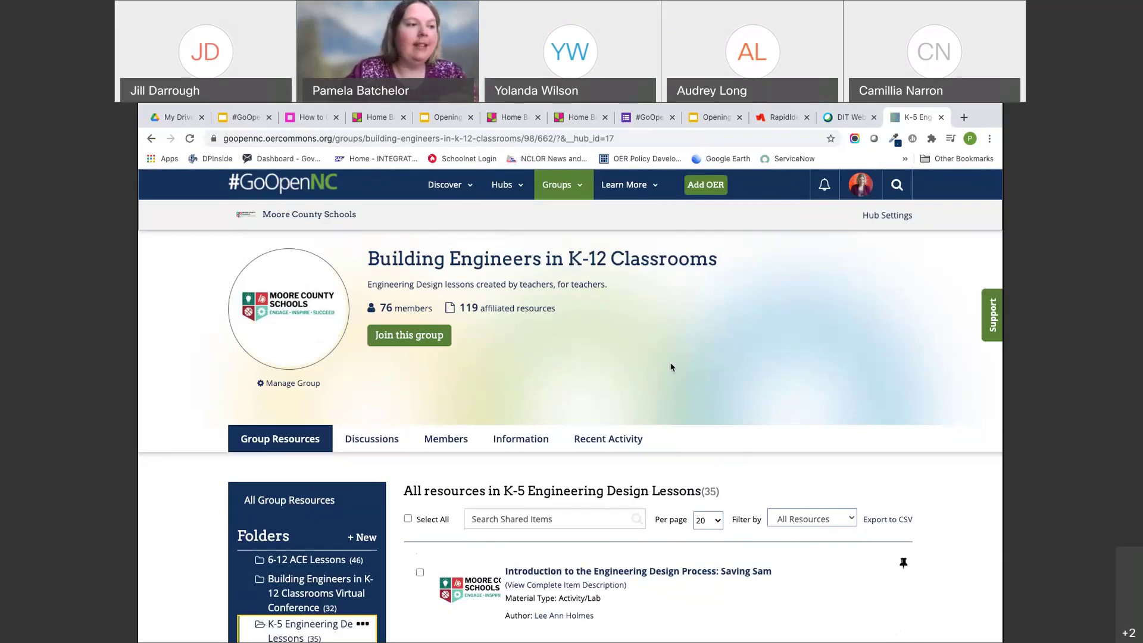
Open the "Introduction to the Engineering Design Process: Saving Sam" resource and examine its description, standards, evaluations and tags.
left_click(679, 574)
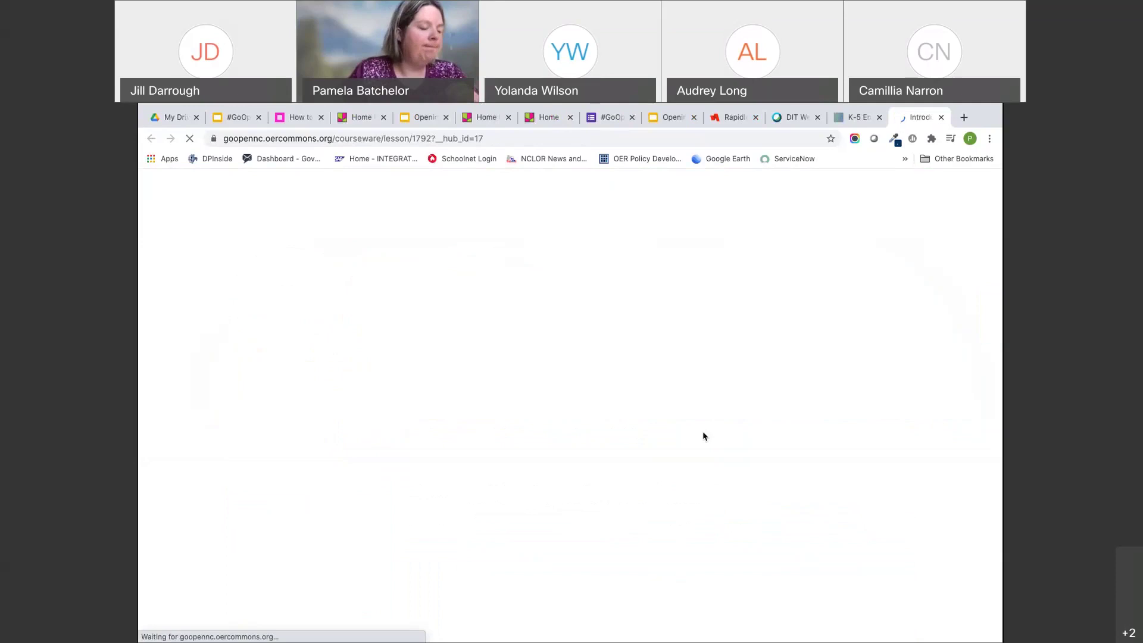
scroll(703, 436, "down", 5)
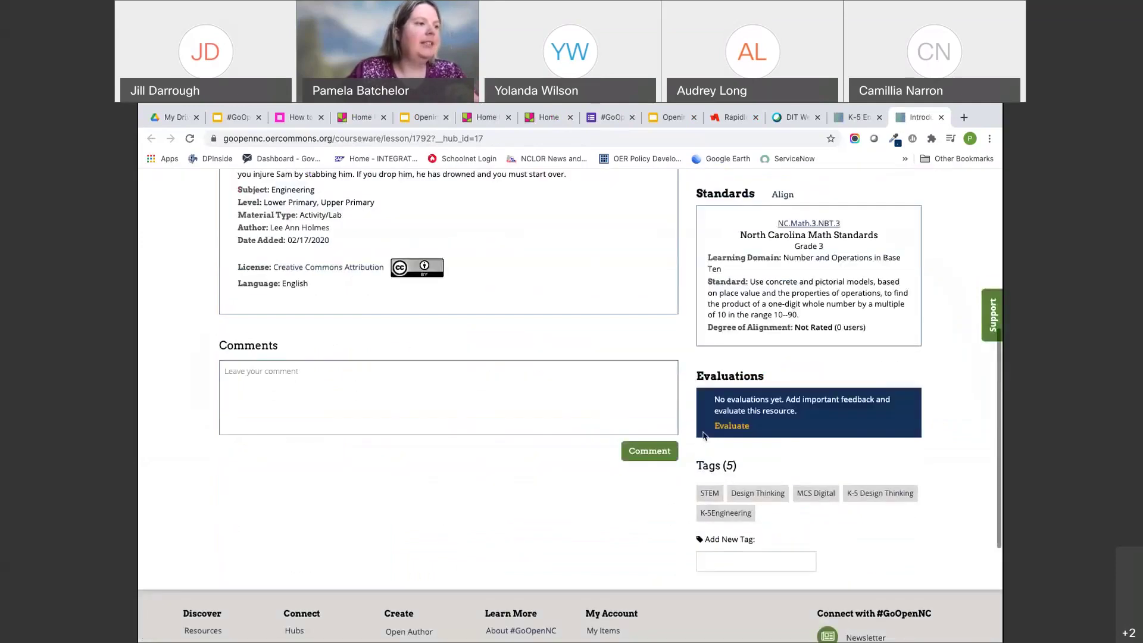
scroll(703, 435, "down", 1)
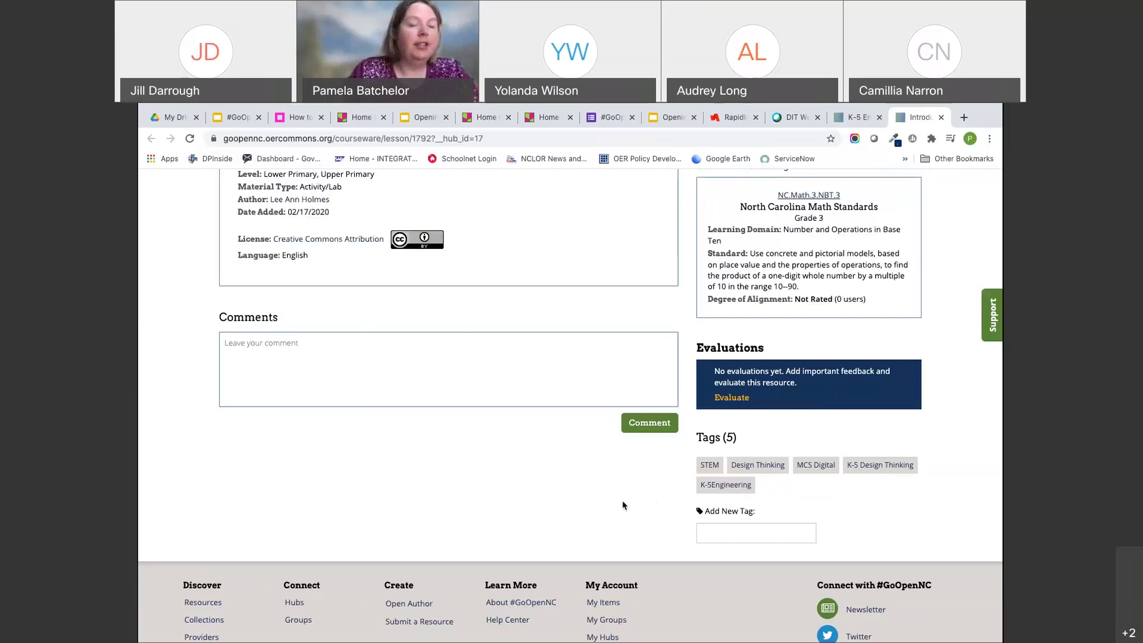
scroll(623, 506, "up", 6)
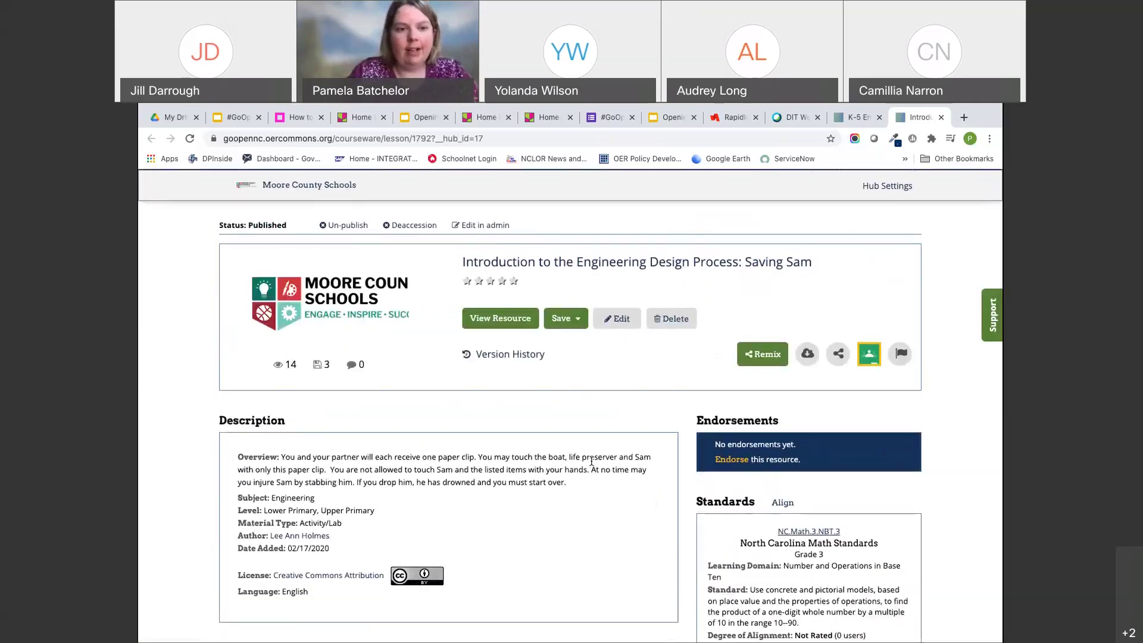
scroll(591, 462, "up", 1)
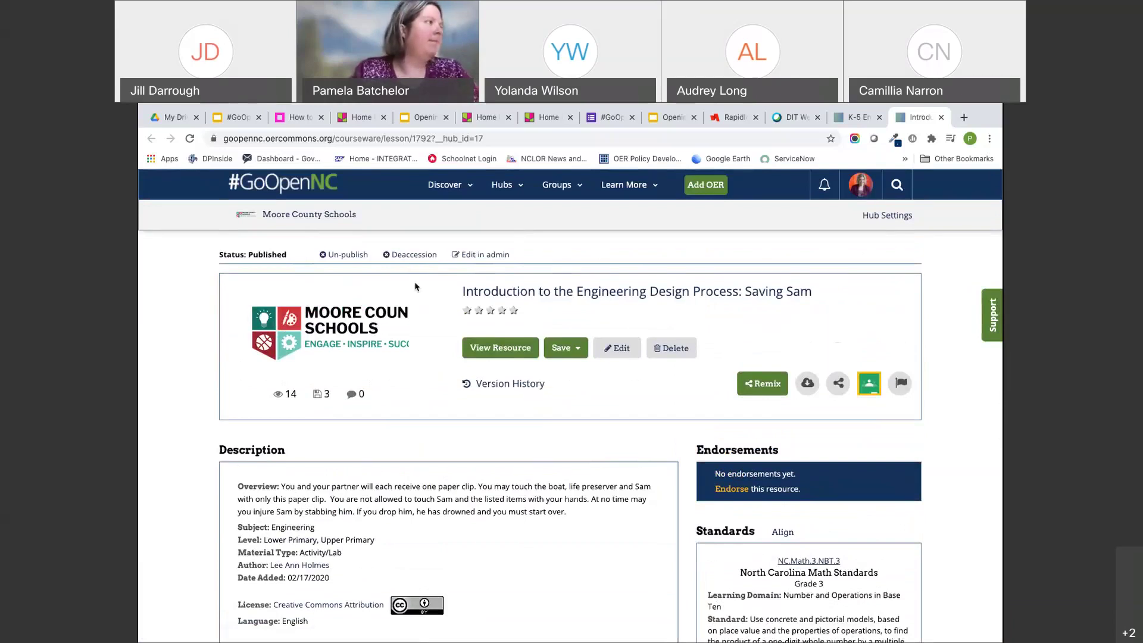
Return to the #GoOpenNC home page and start adding an OER as a link submitted from the web.
left_click(292, 188)
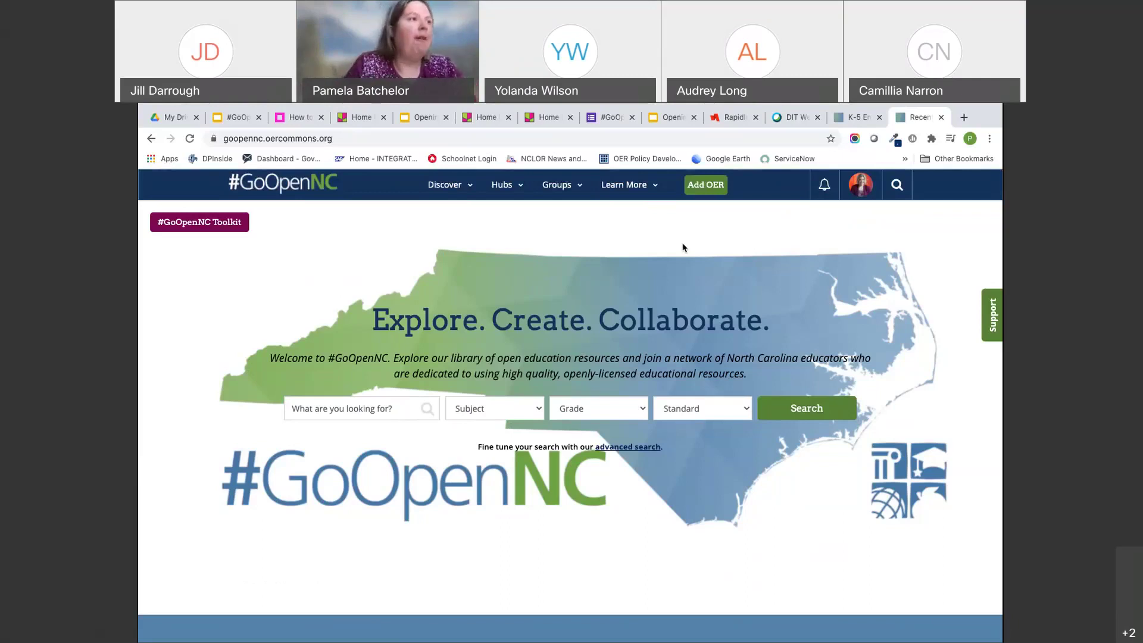
left_click(705, 186)
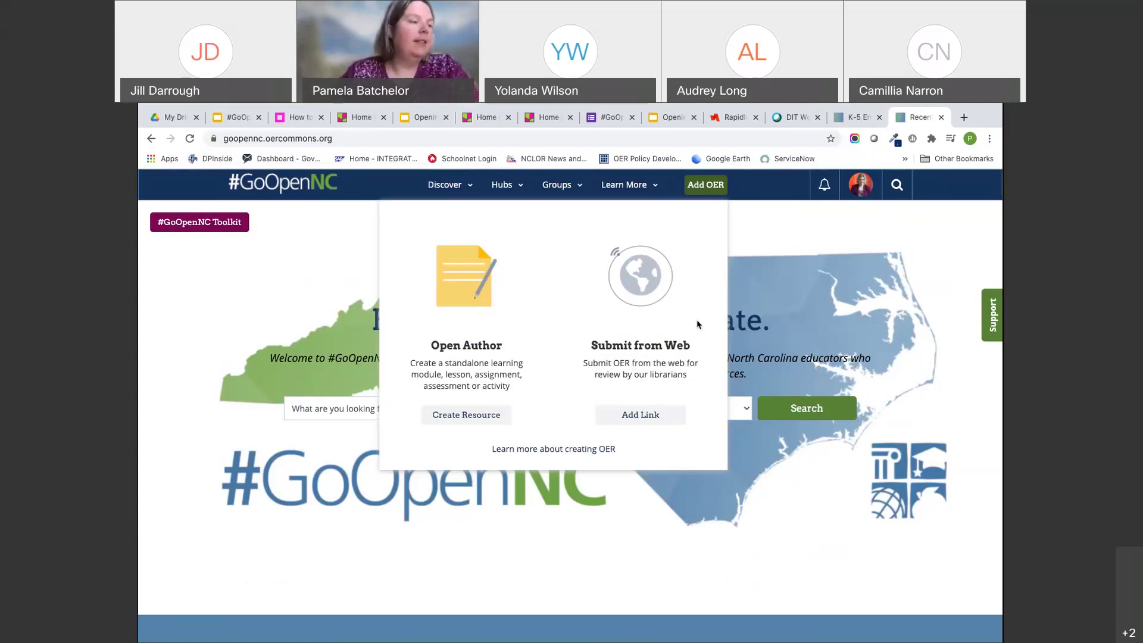
left_click(662, 424)
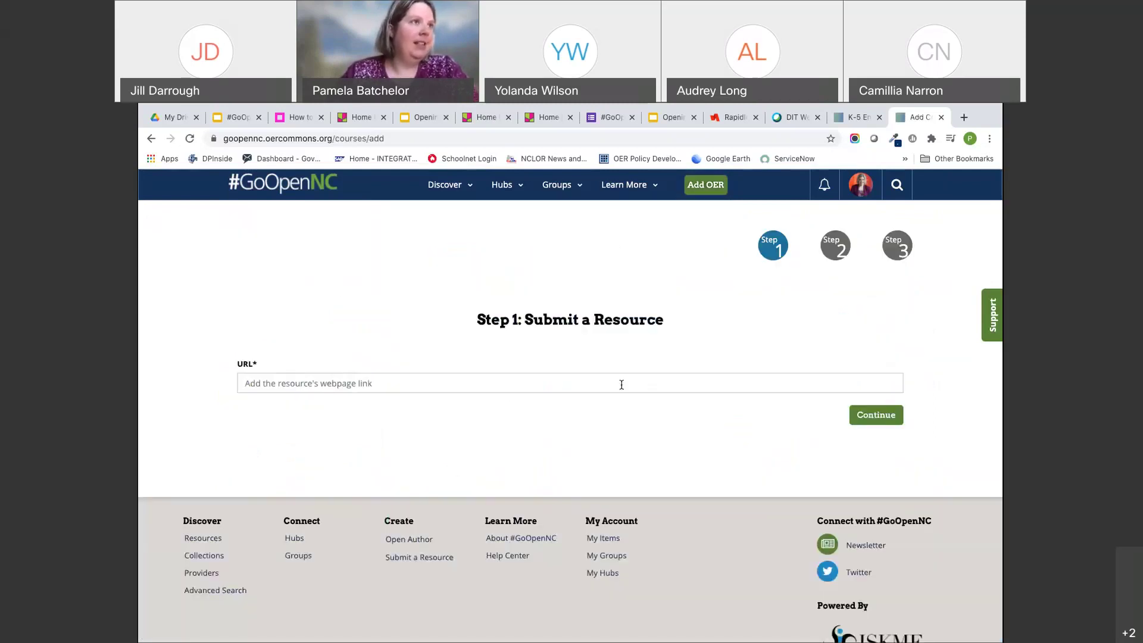
Search the web for "youtube ncdpi" in a new browser tab, keeping the resource submission form open.
left_click(964, 118)
type("you")
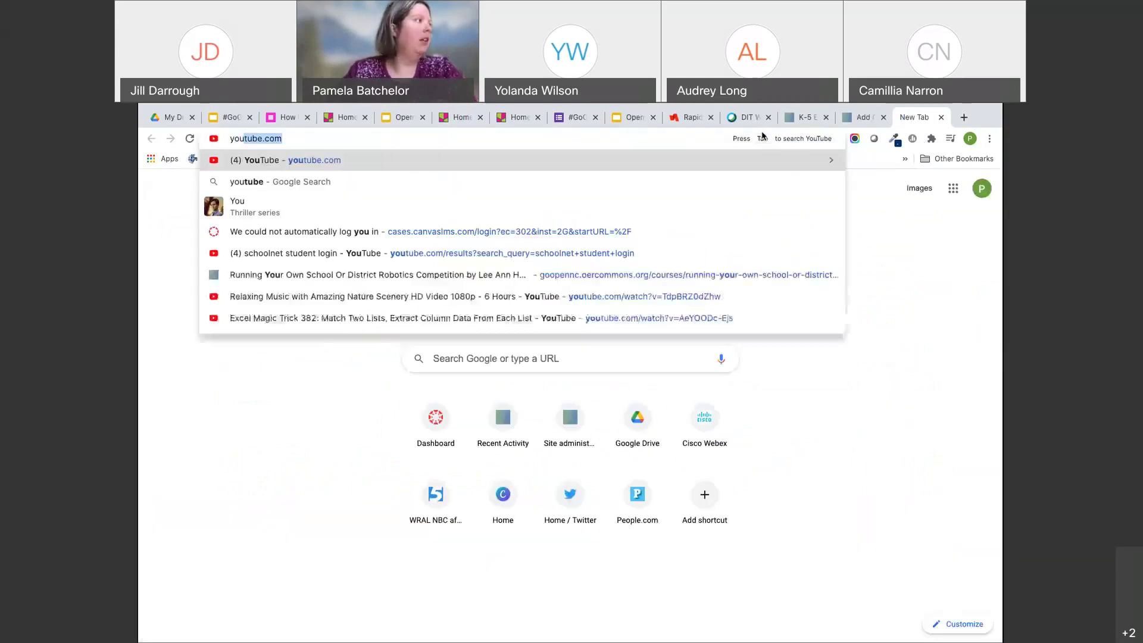
type("tube ncs")
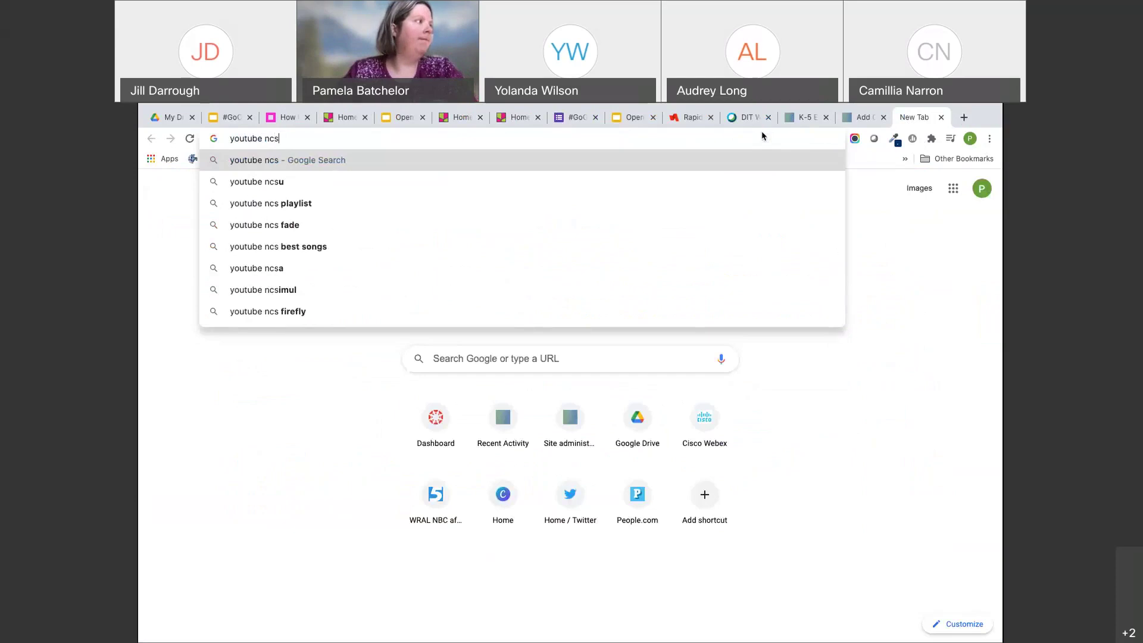
key("BackSpace")
type("dpi")
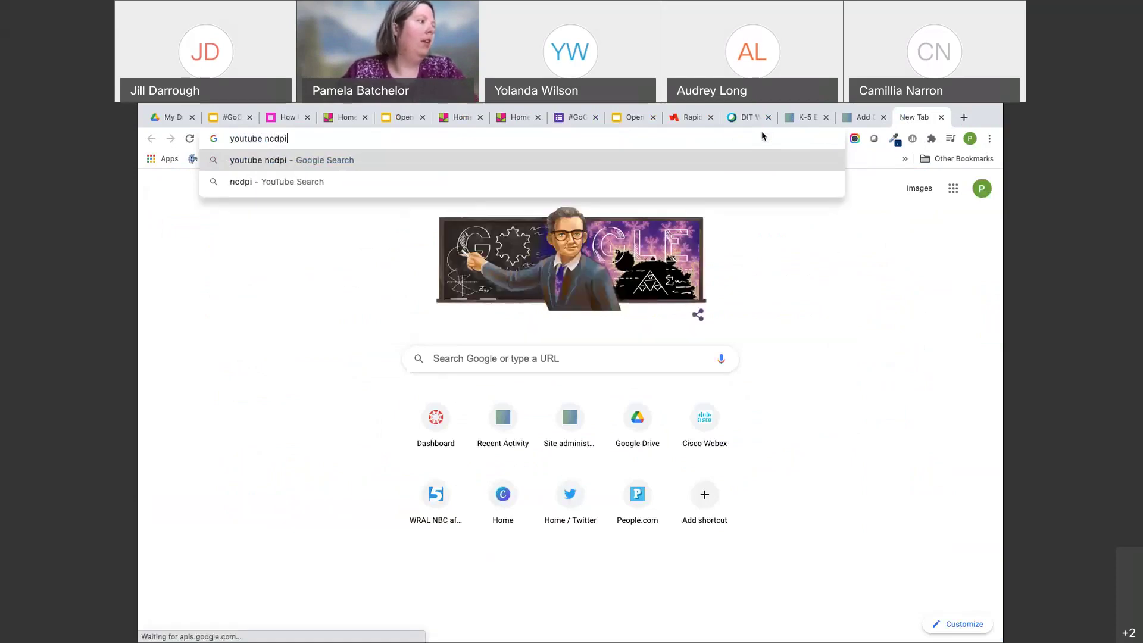
key("Return")
Open the NC Department of Public Instruction Public Meetings YouTube channel and its Nov. 12, 2020 called State Board of Education meeting video.
left_click(497, 295)
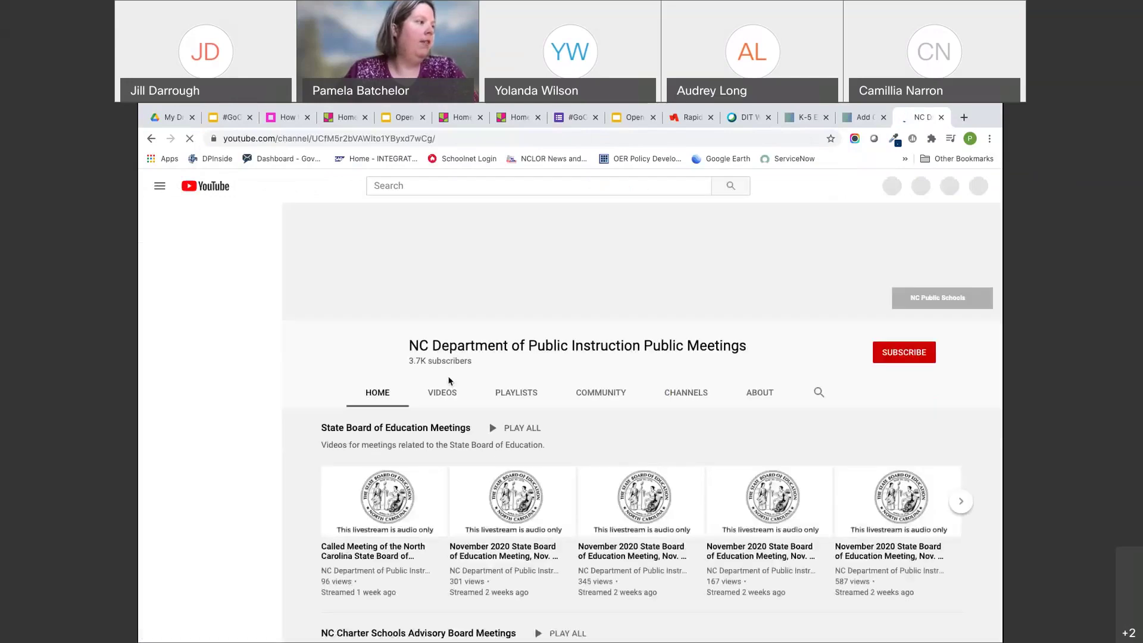
scroll(381, 405, "down", 2)
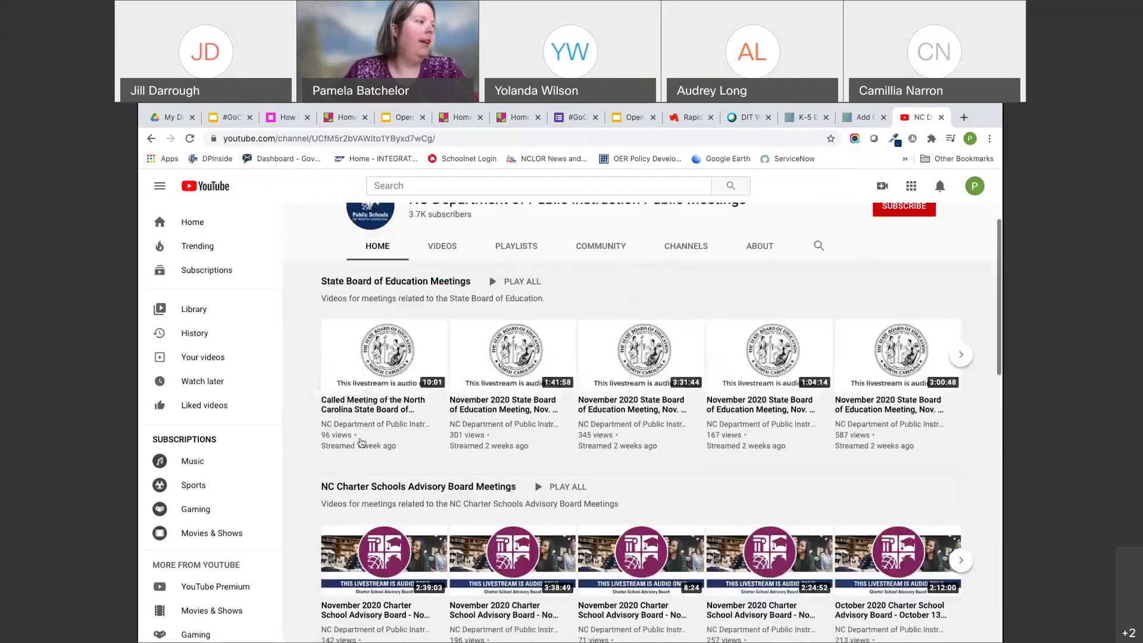
left_click(381, 405)
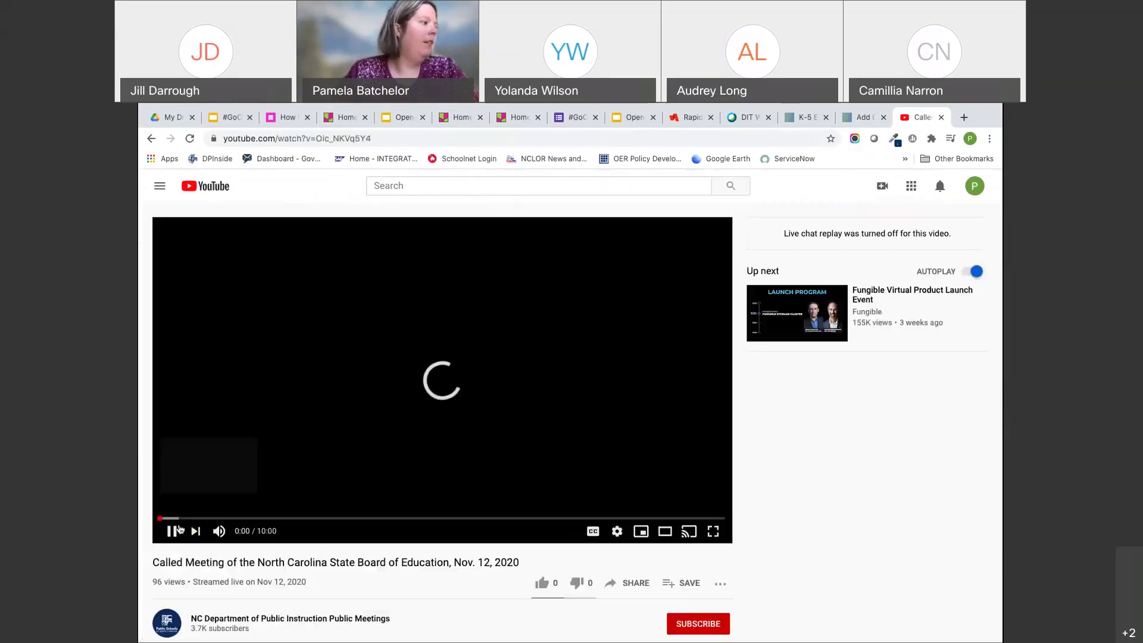
Submit the URL of the Nov. 12, 2020 State Board of Education YouTube video as the new resource's link and continue to Step 2.
left_click(497, 138)
key("super+c")
mouse_move(880, 154)
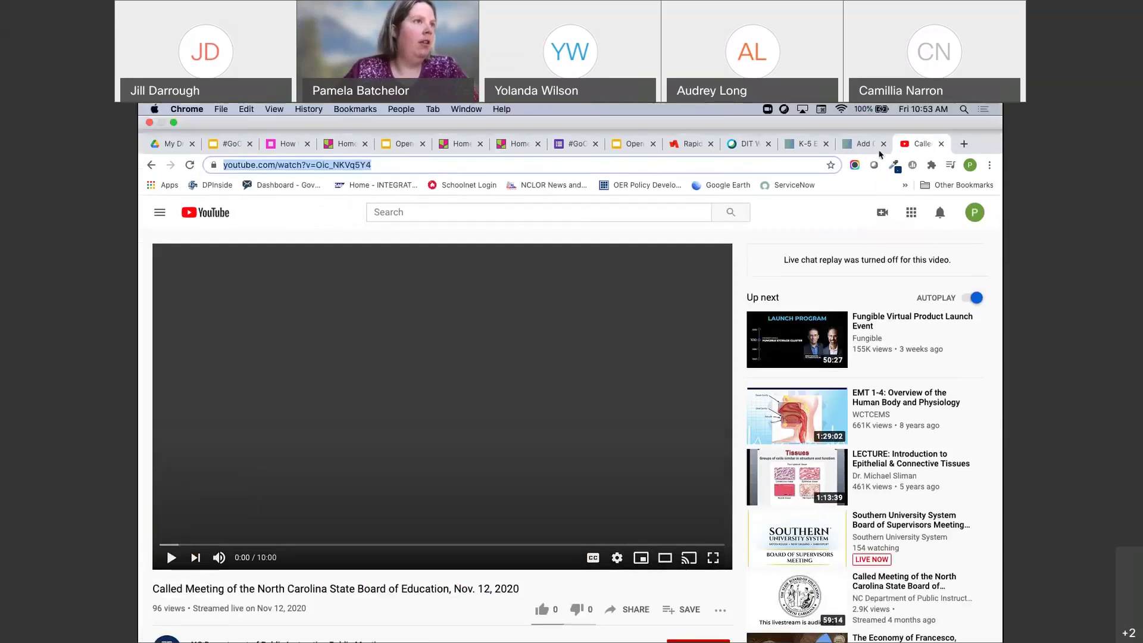
left_click(868, 144)
left_click(560, 376)
key("super+v")
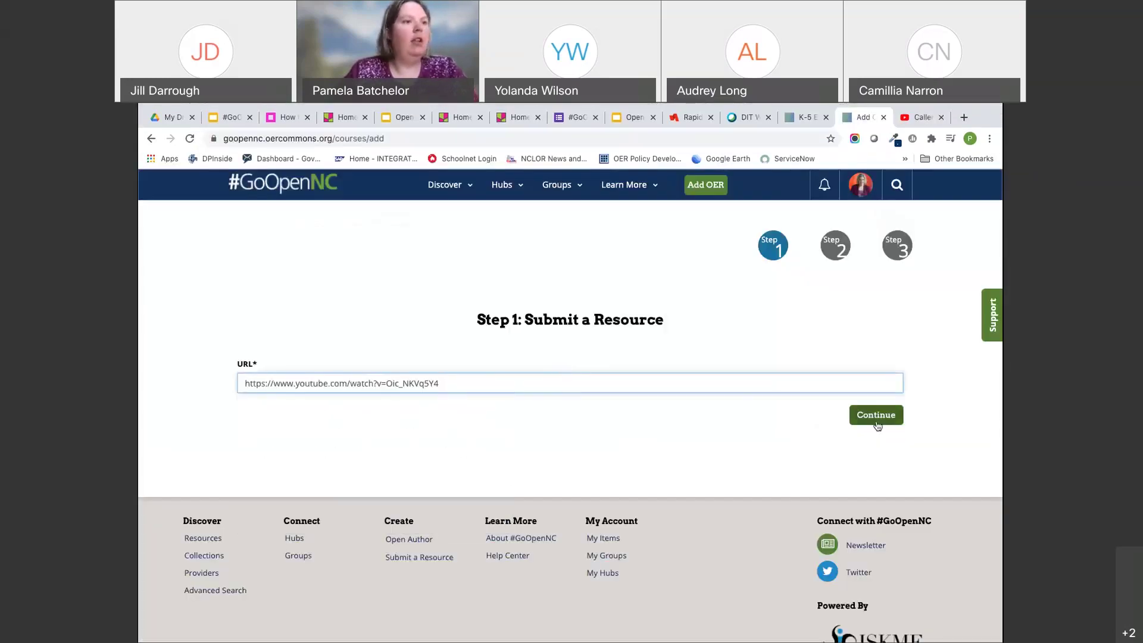
left_click(876, 420)
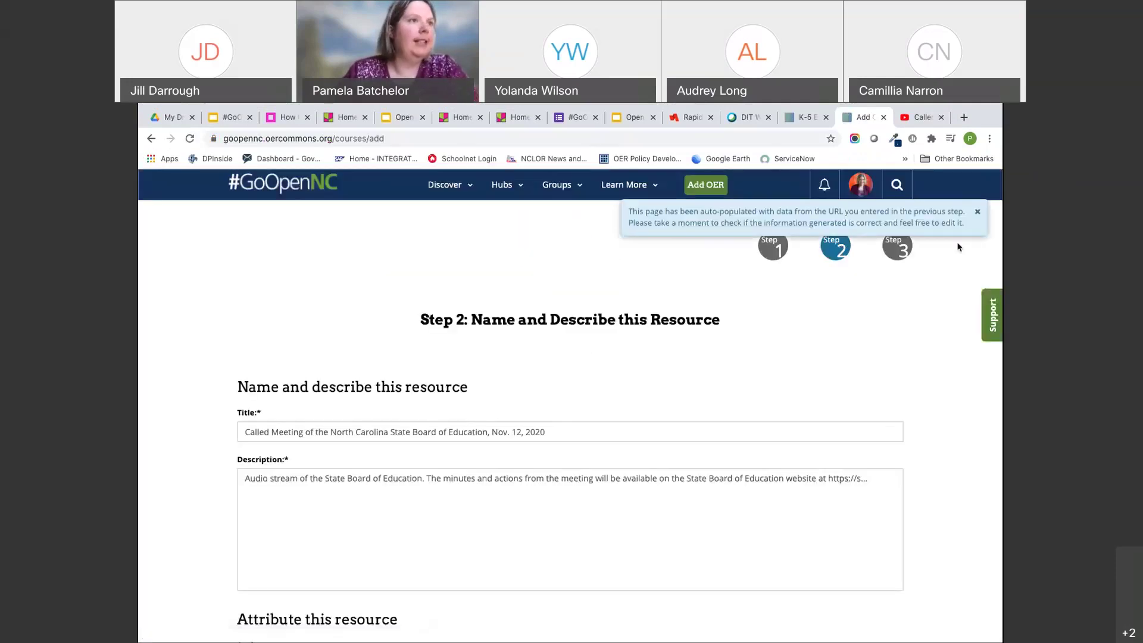
left_click(978, 212)
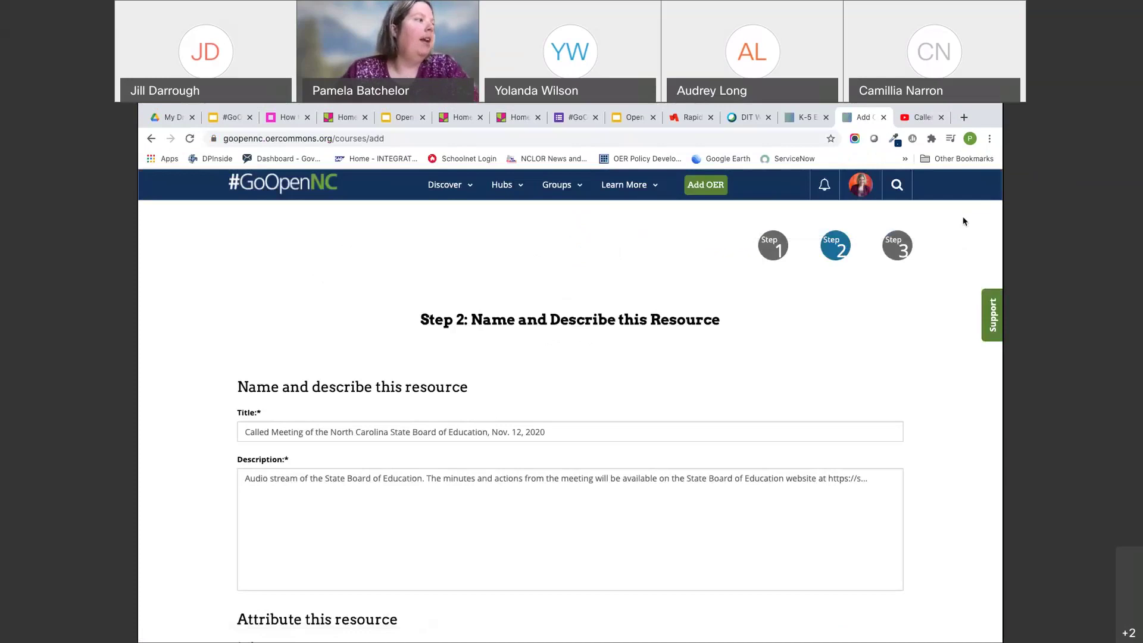
Add North Carolina State Board of Education as the resource's author and set the conditions of use to Public Domain.
scroll(712, 319, "down", 1)
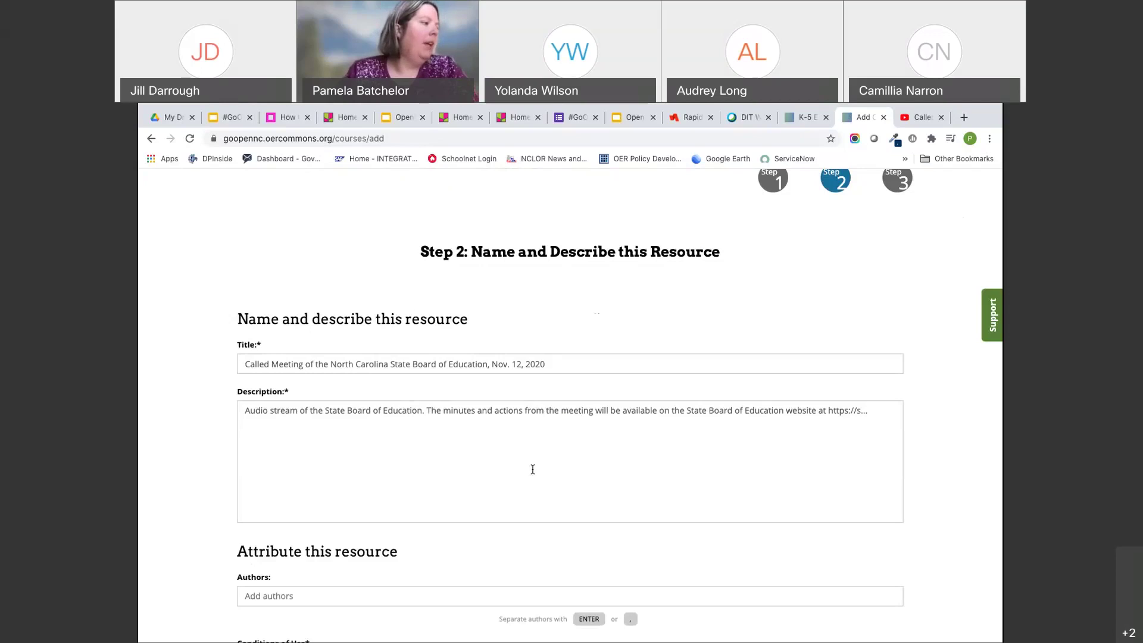
scroll(533, 469, "down", 2)
left_click(500, 480)
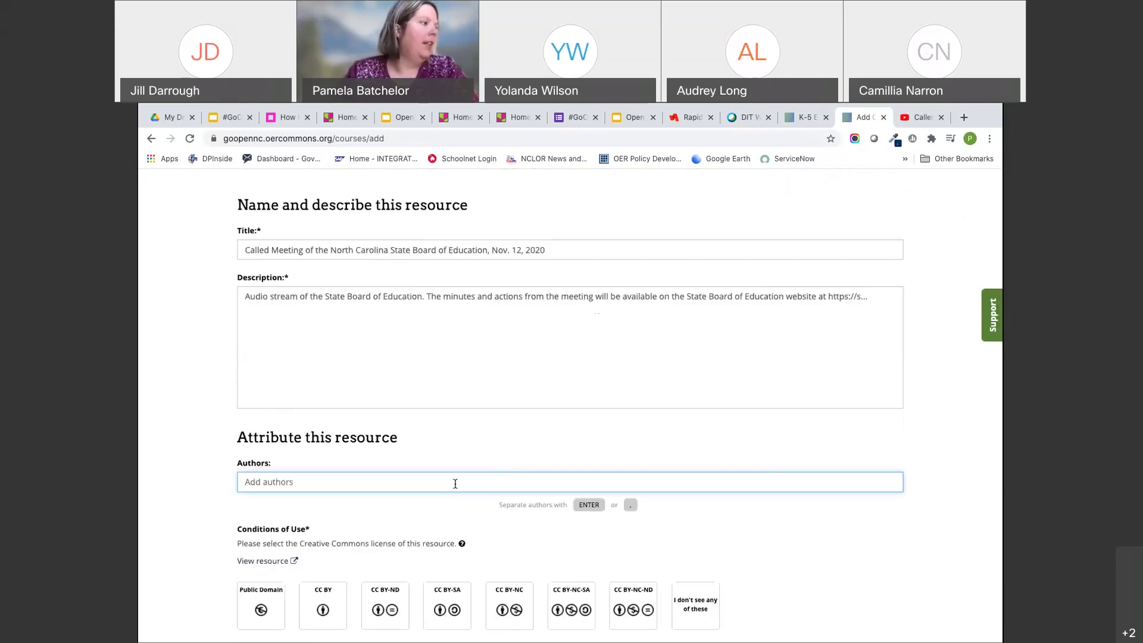
type("North Car")
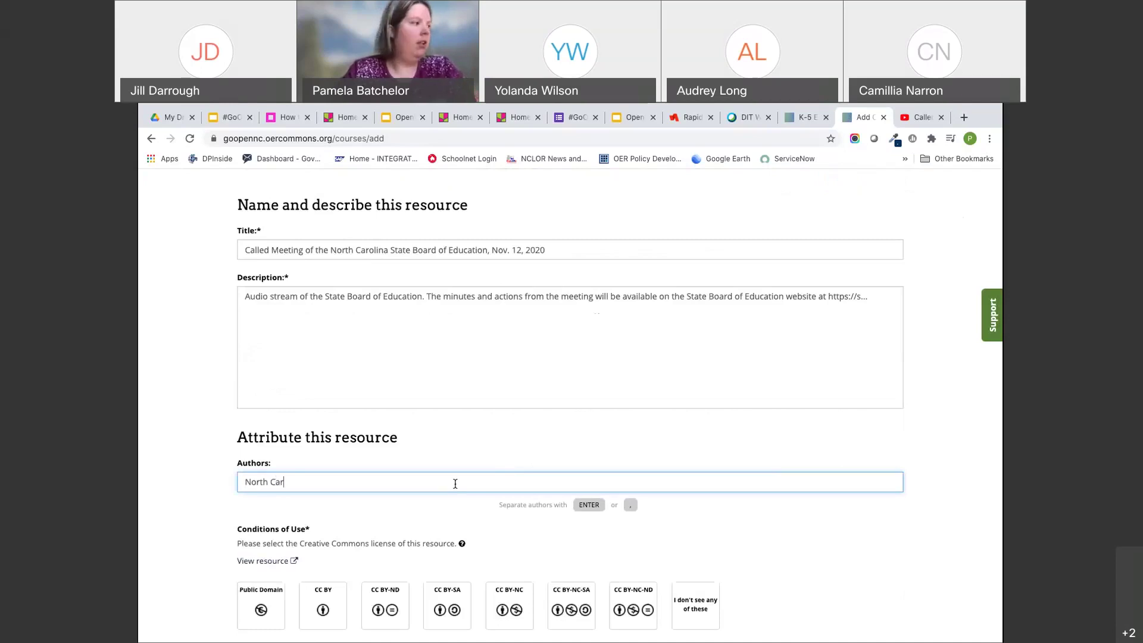
type("olina St")
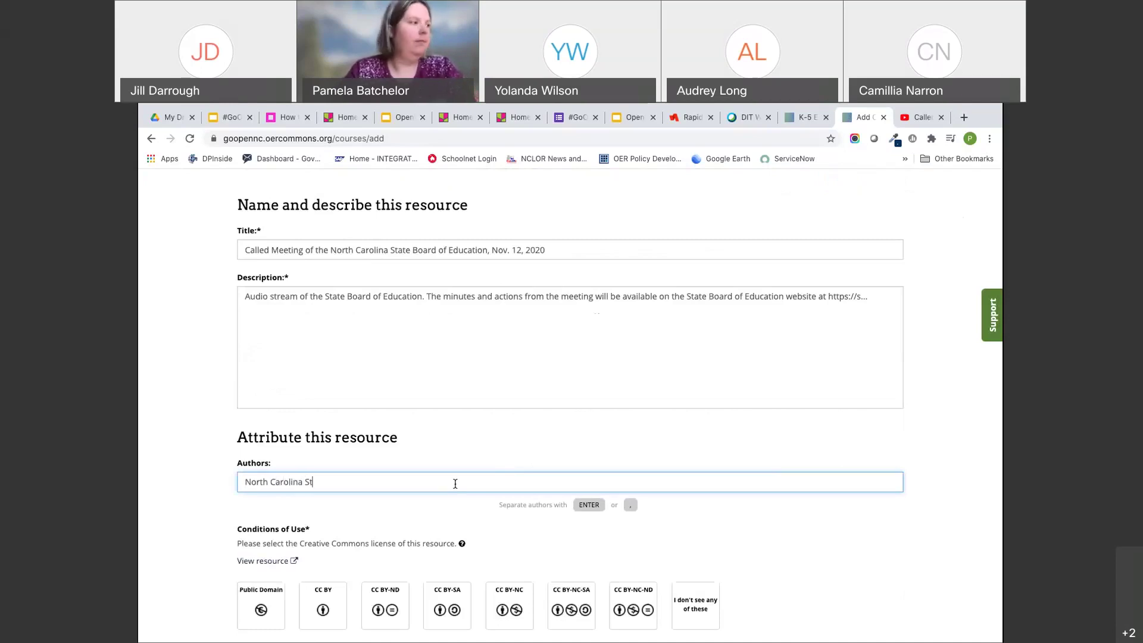
type("ate Board of")
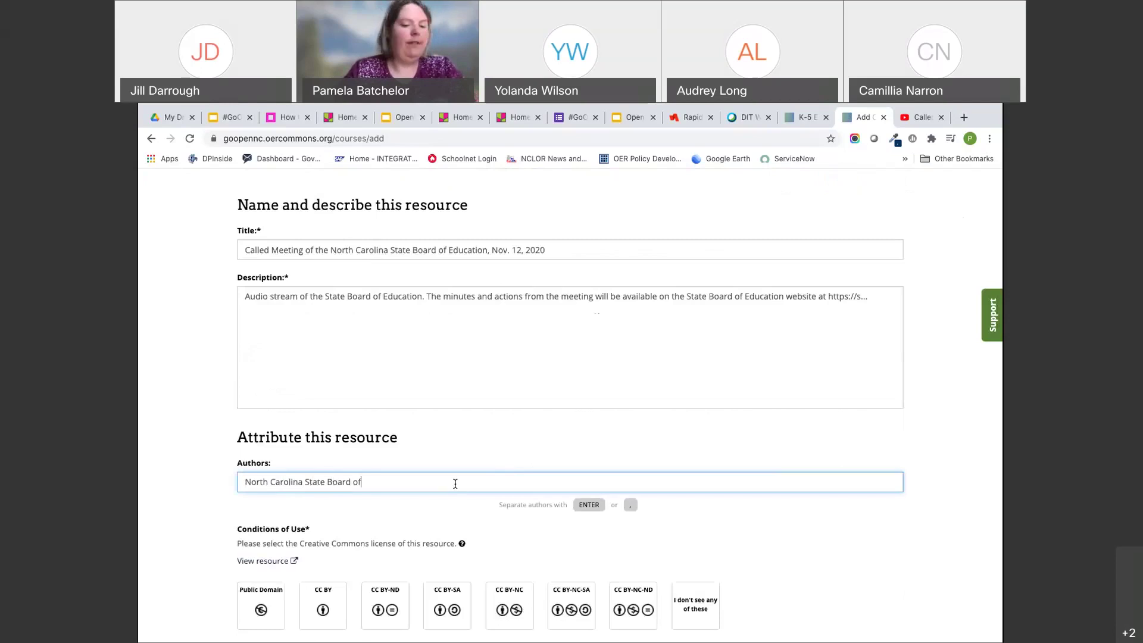
type(" Education")
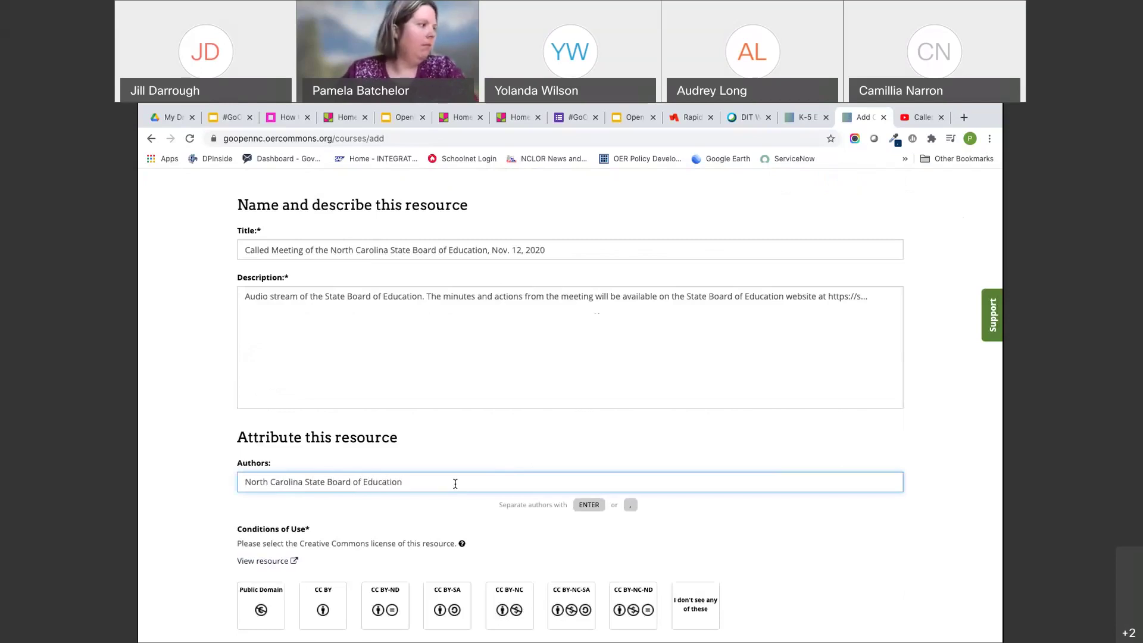
scroll(390, 398, "down", 3)
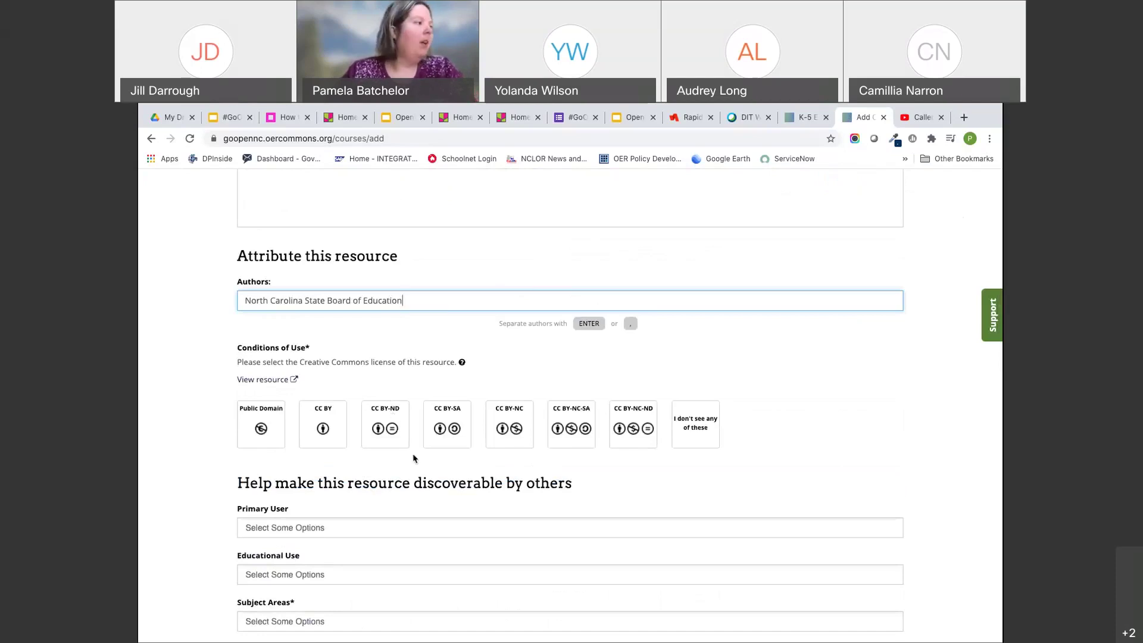
left_click(257, 429)
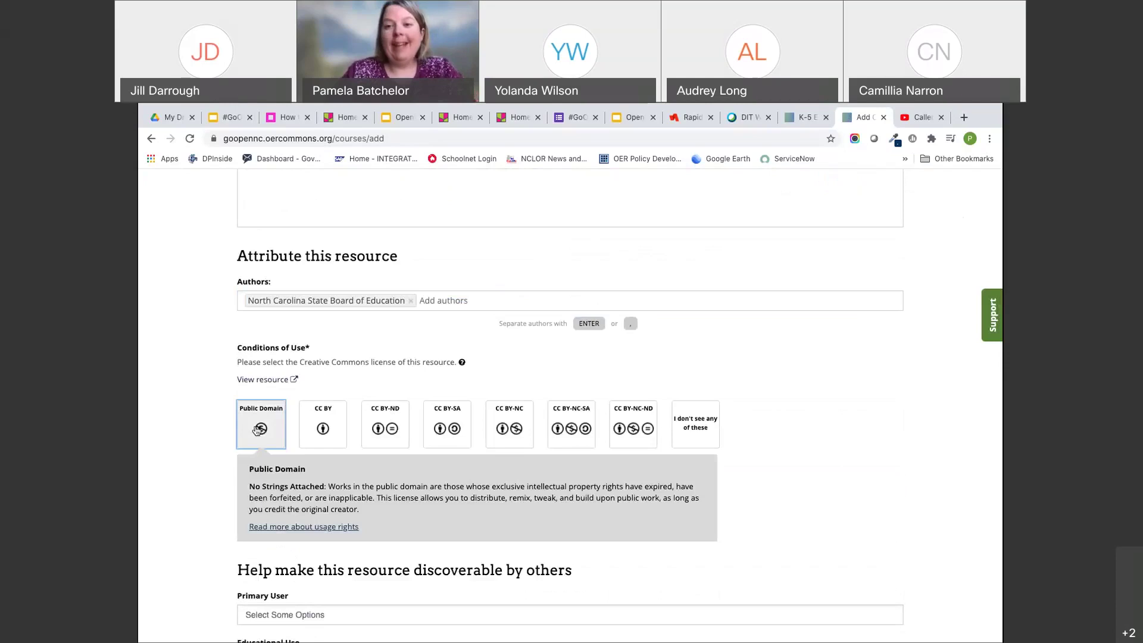
Set the resource's subject area to Professional Development.
scroll(194, 477, "down", 3)
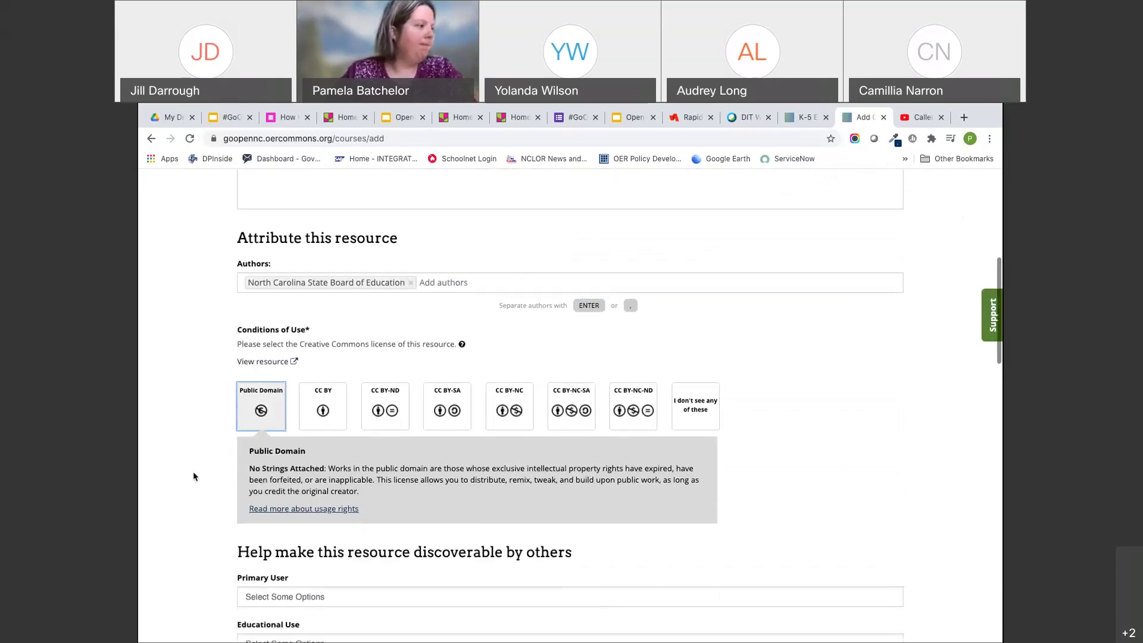
scroll(197, 474, "down", 1)
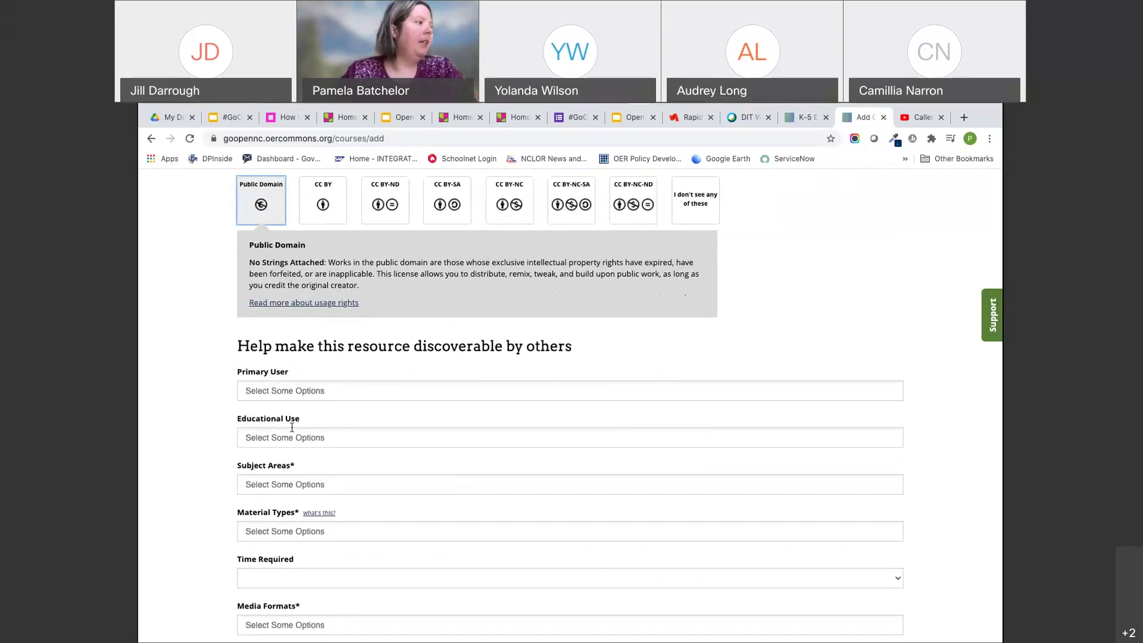
scroll(258, 374, "down", 2)
left_click(290, 394)
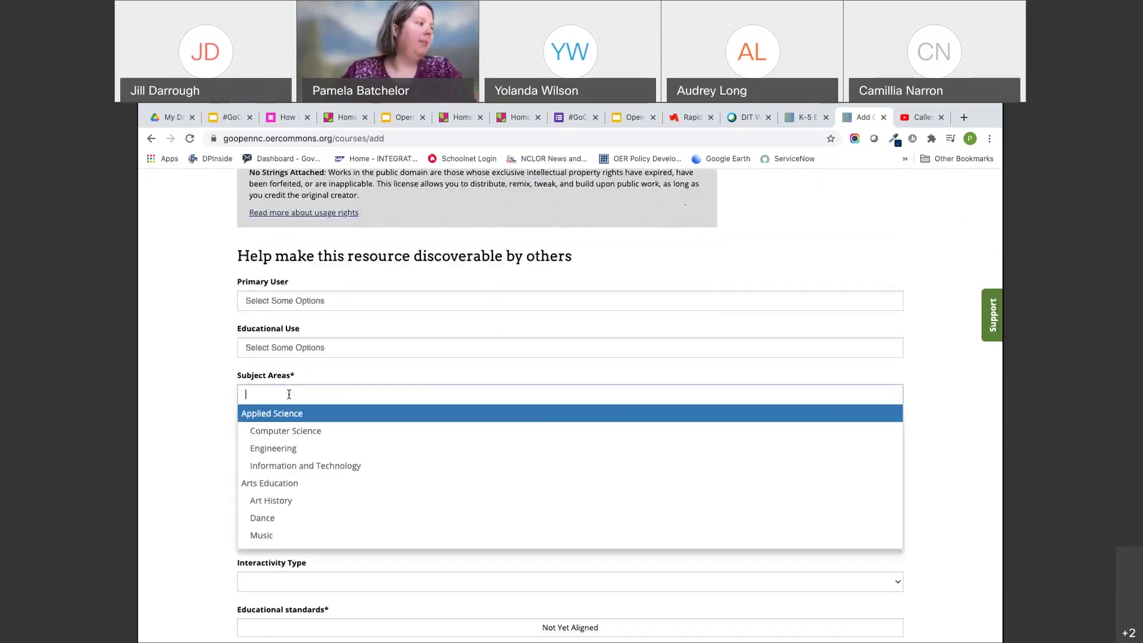
type("pro")
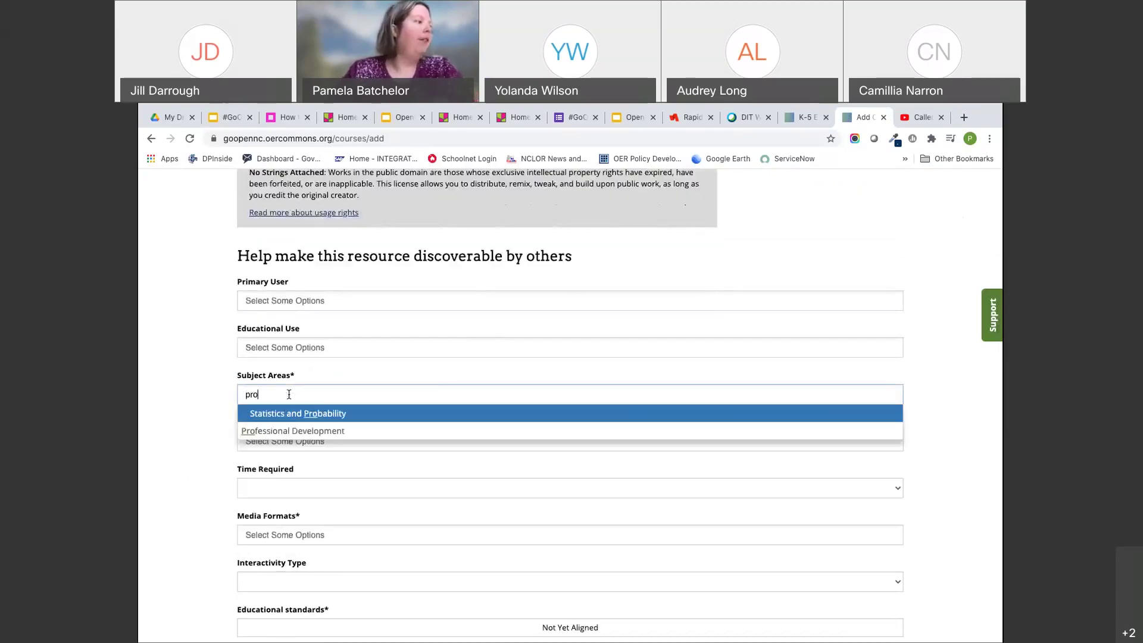
left_click(297, 431)
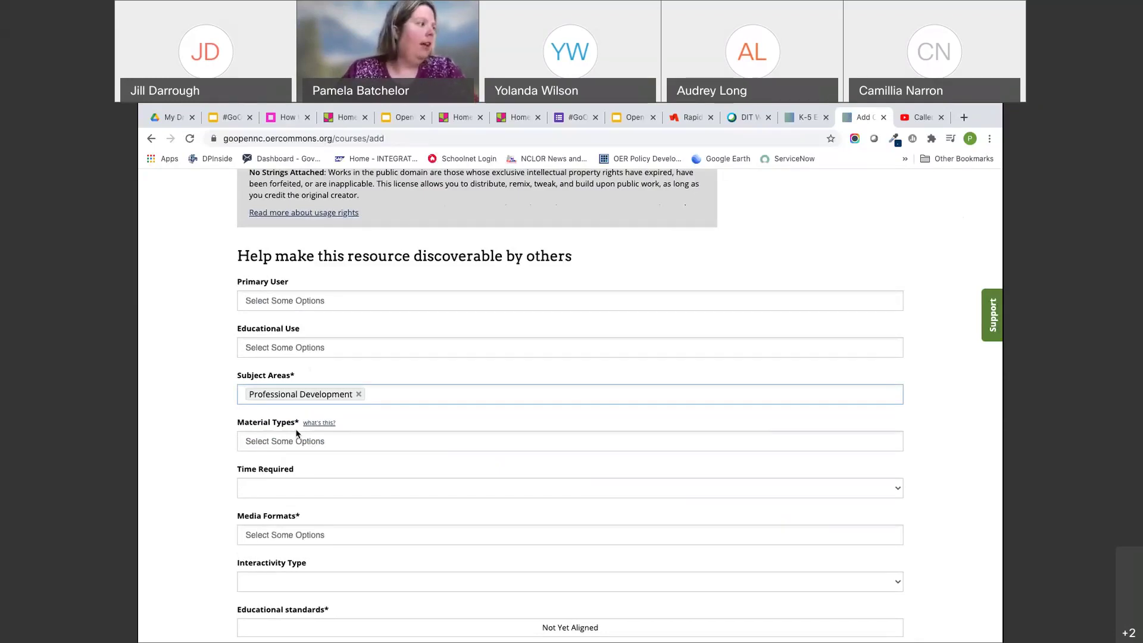
Set the resource's material type to Presentation.
left_click(298, 438)
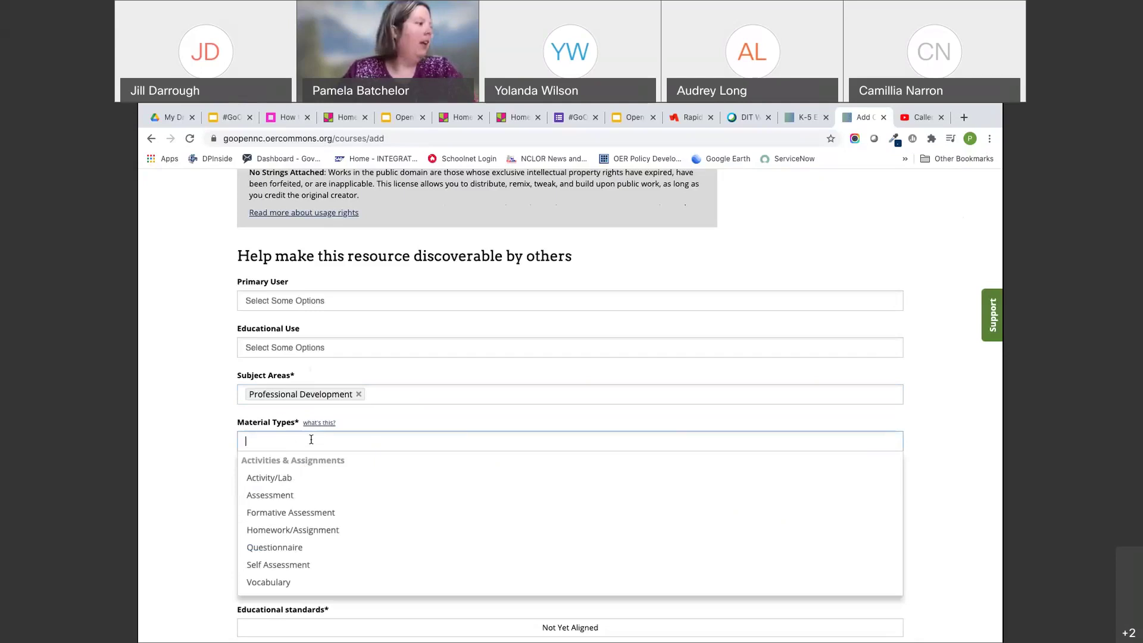
type("ac")
key("BackSpace")
key("BackSpace")
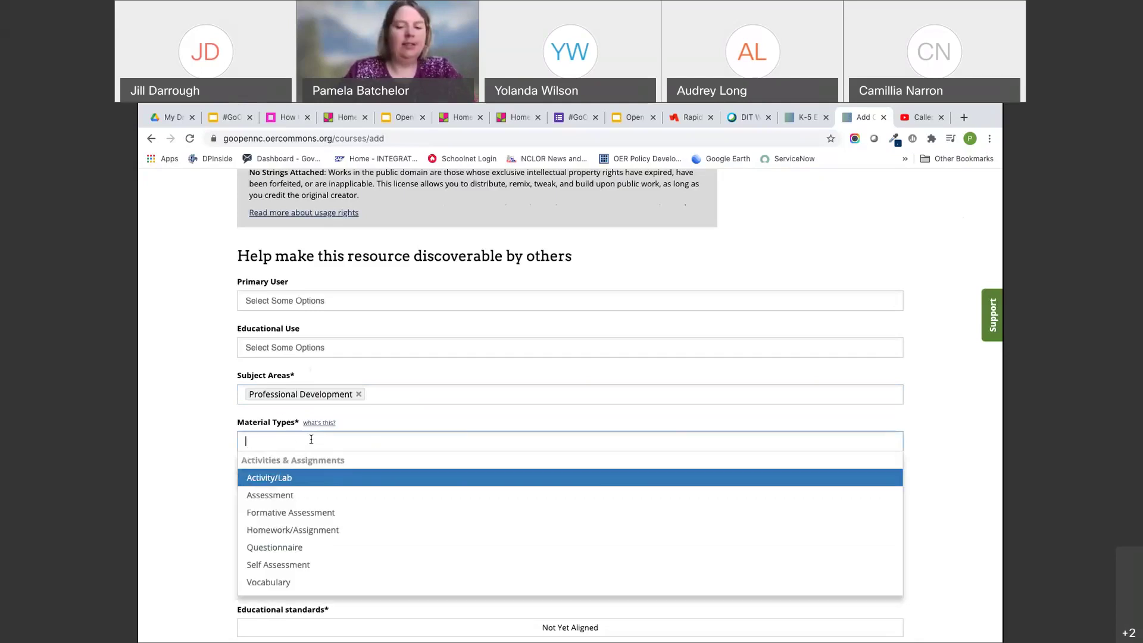
type("pre")
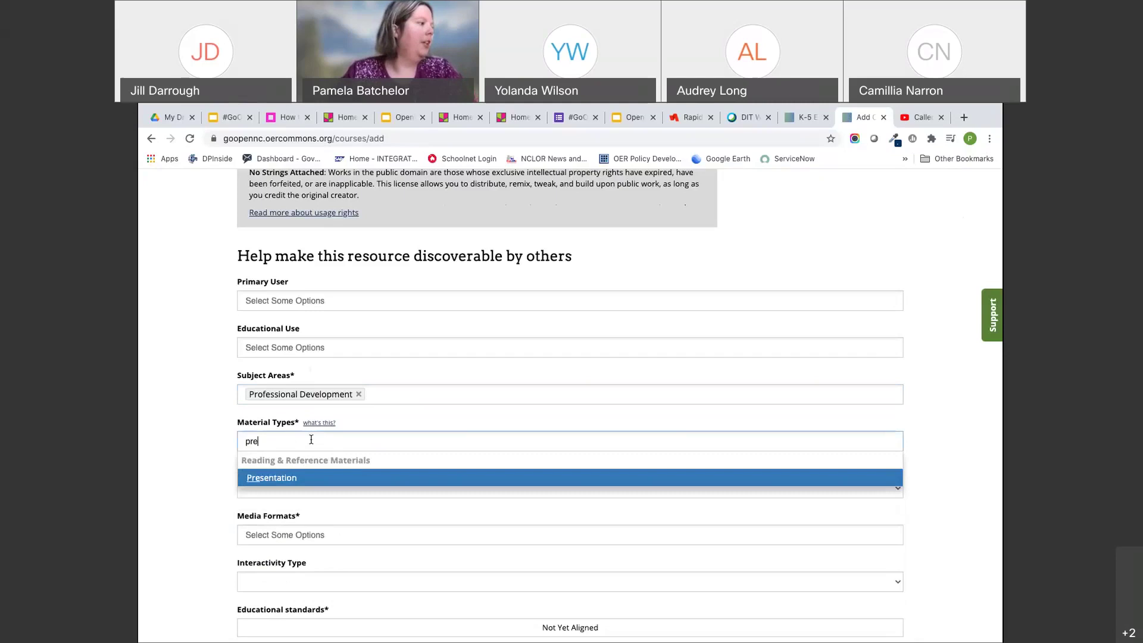
left_click(310, 478)
Set the time required to 1-3 Hours and the media format to Video.
scroll(291, 490, "down", 1)
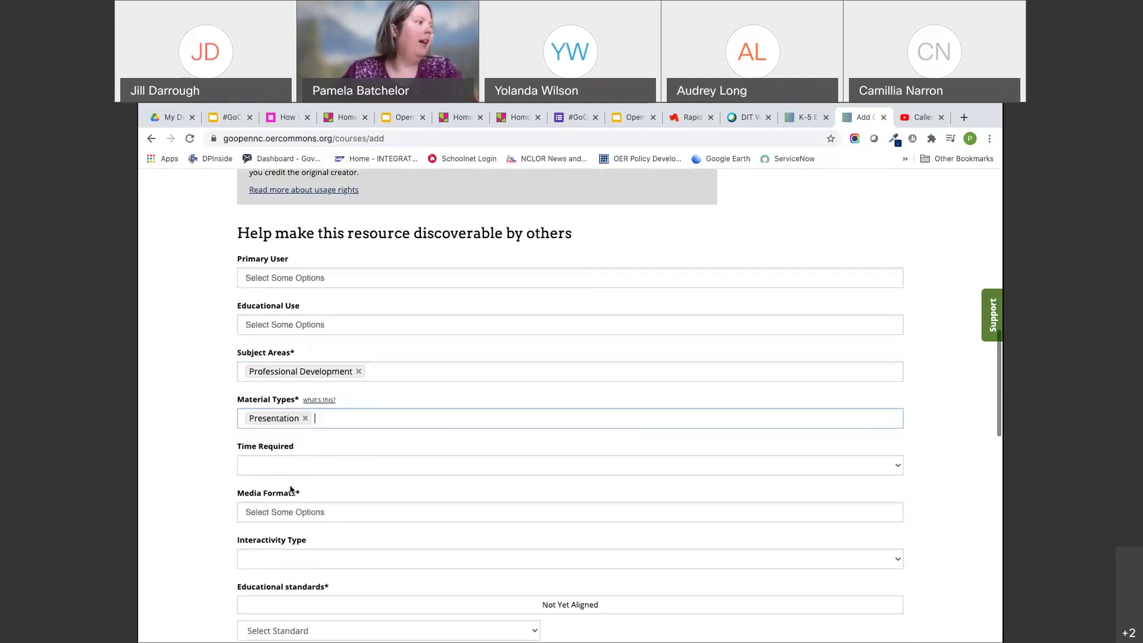
scroll(291, 489, "down", 3)
left_click(295, 369)
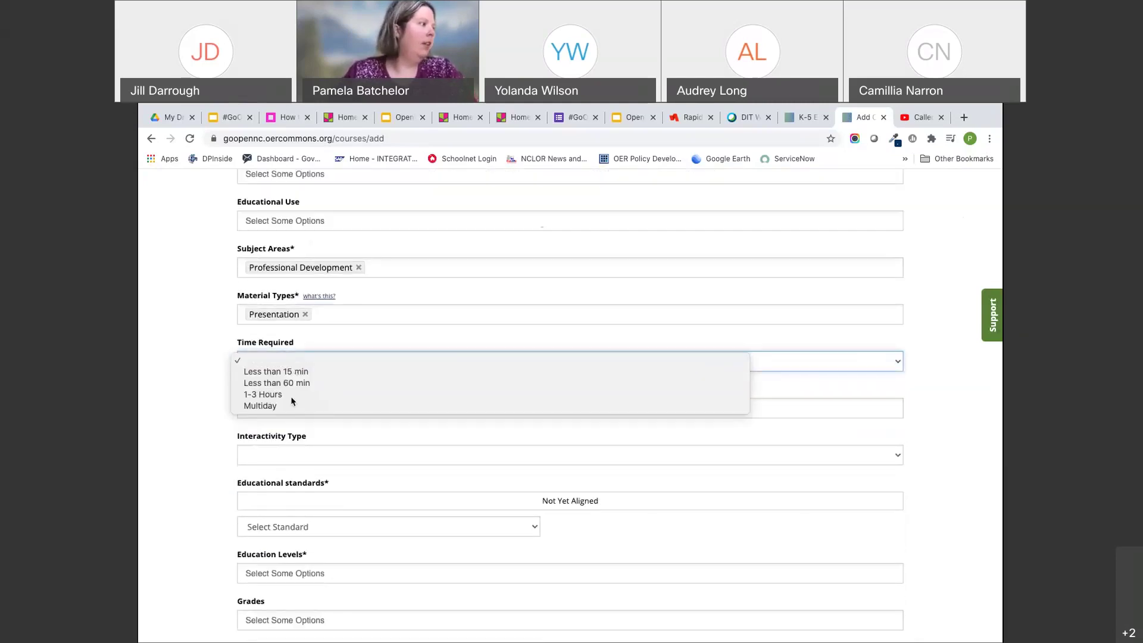
left_click(292, 395)
left_click(294, 411)
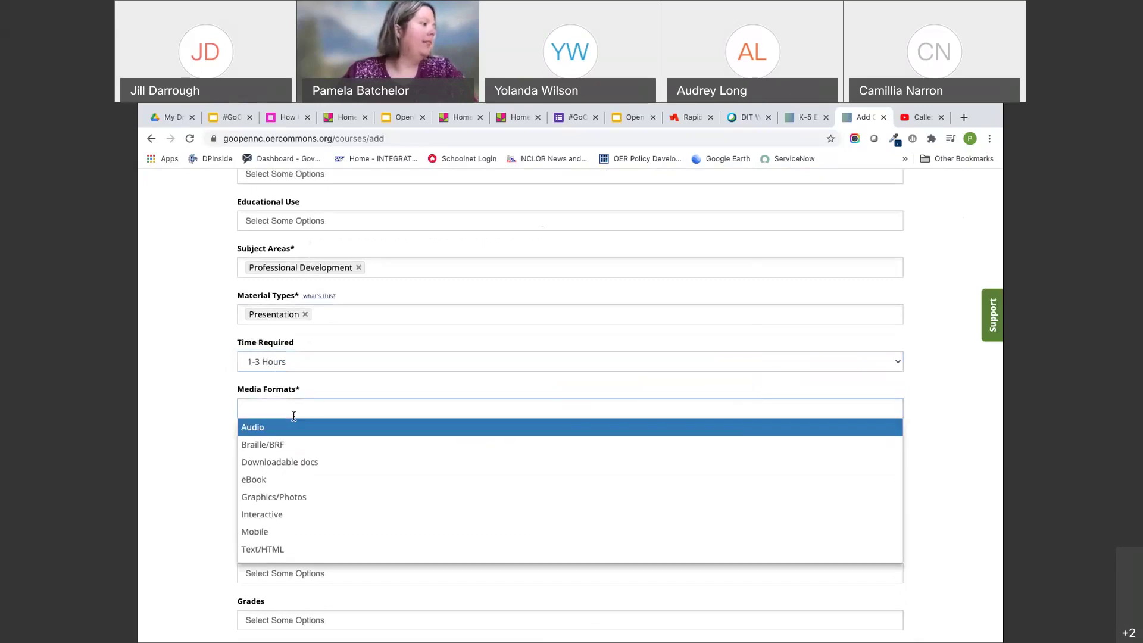
scroll(295, 488, "down", 1)
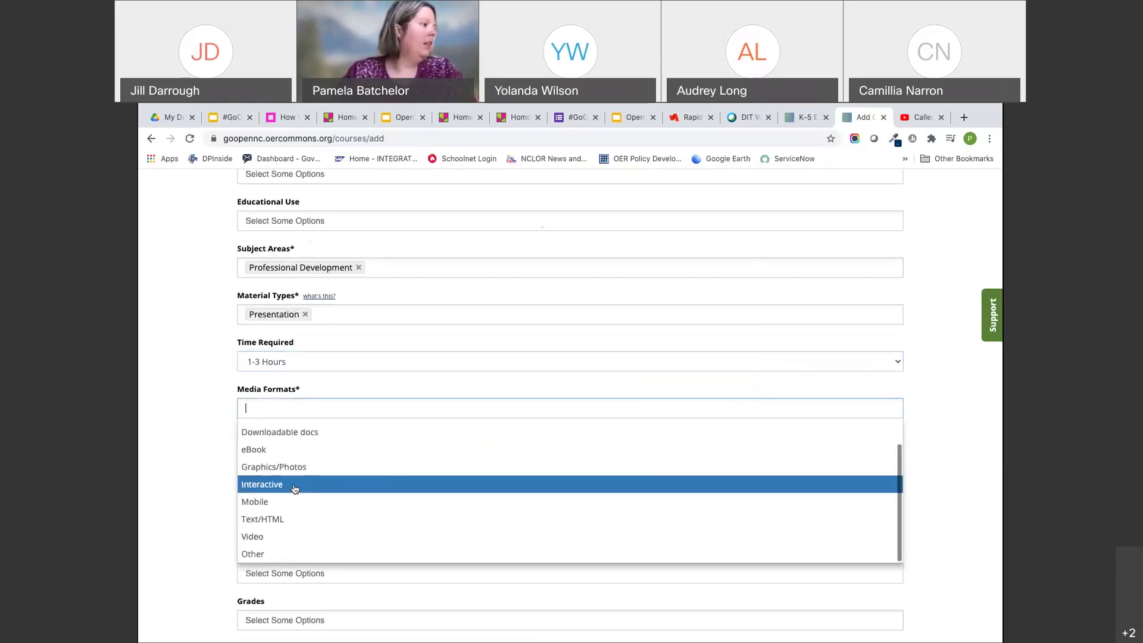
left_click(286, 534)
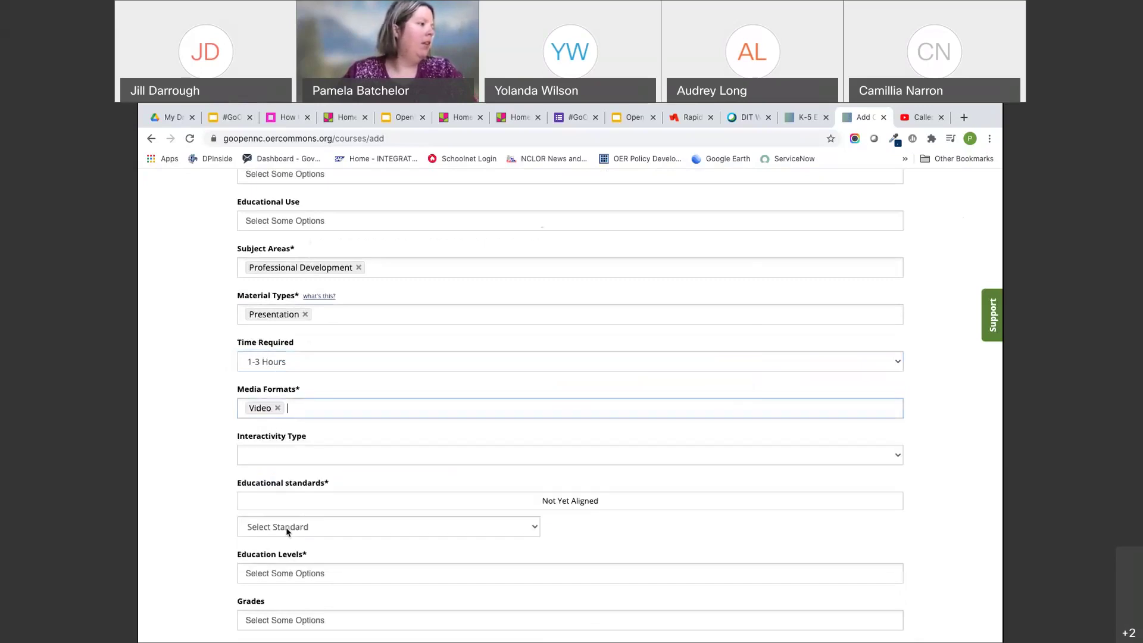
Choose North Carolina Professional Teaching Standards as the educational standard with learning domain 1, Teachers Demonstrate Leadership.
scroll(222, 465, "down", 1)
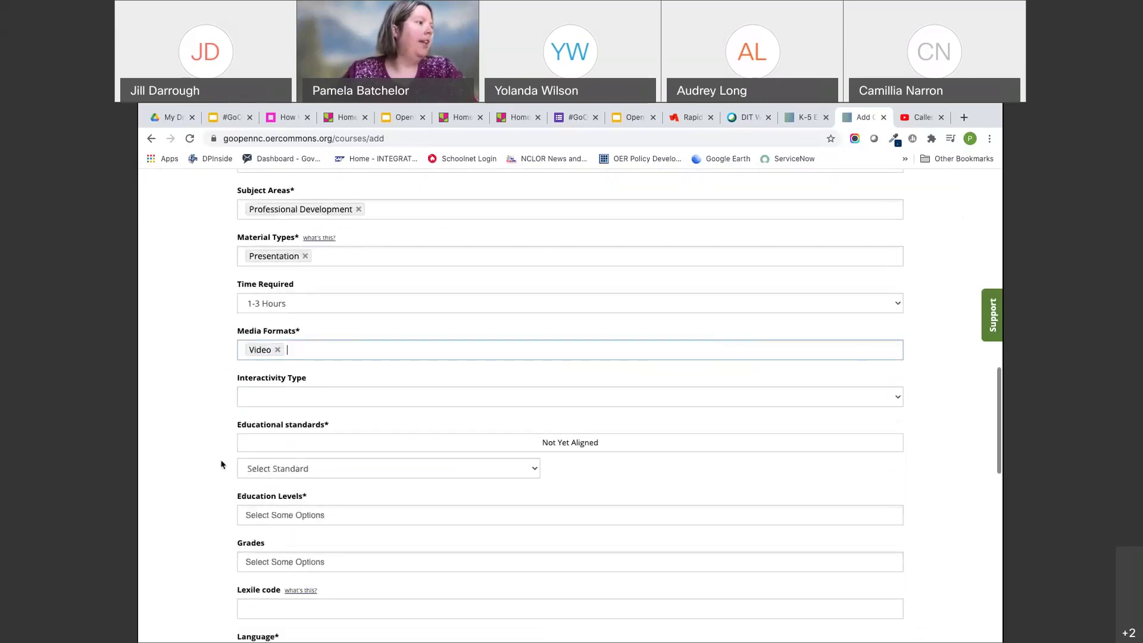
scroll(222, 465, "down", 1)
left_click(299, 438)
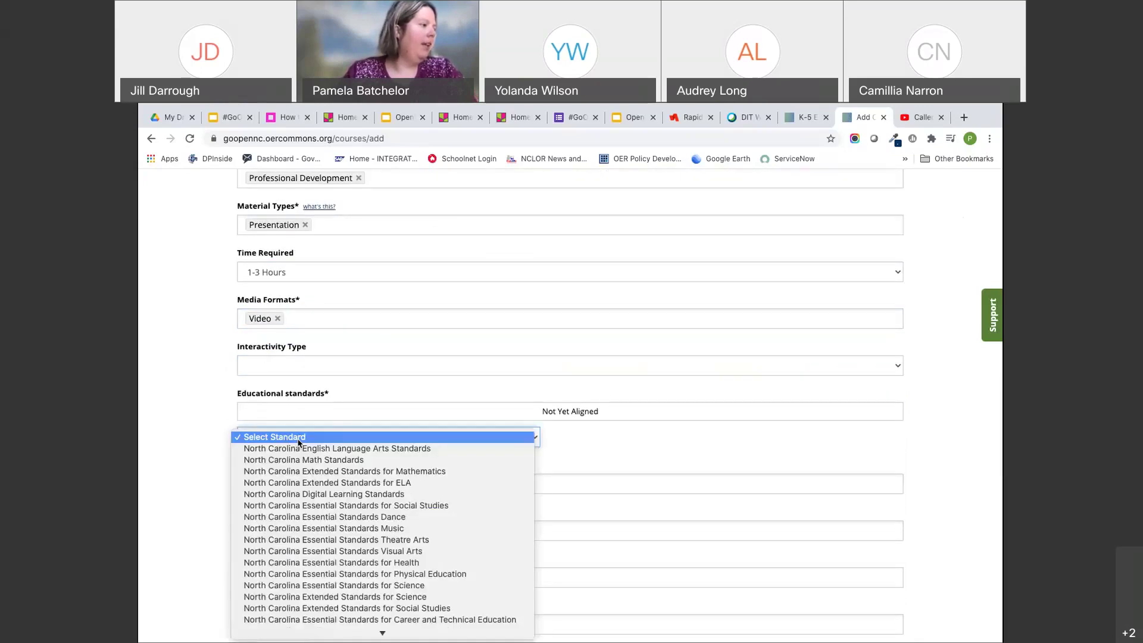
scroll(342, 513, "down", 3)
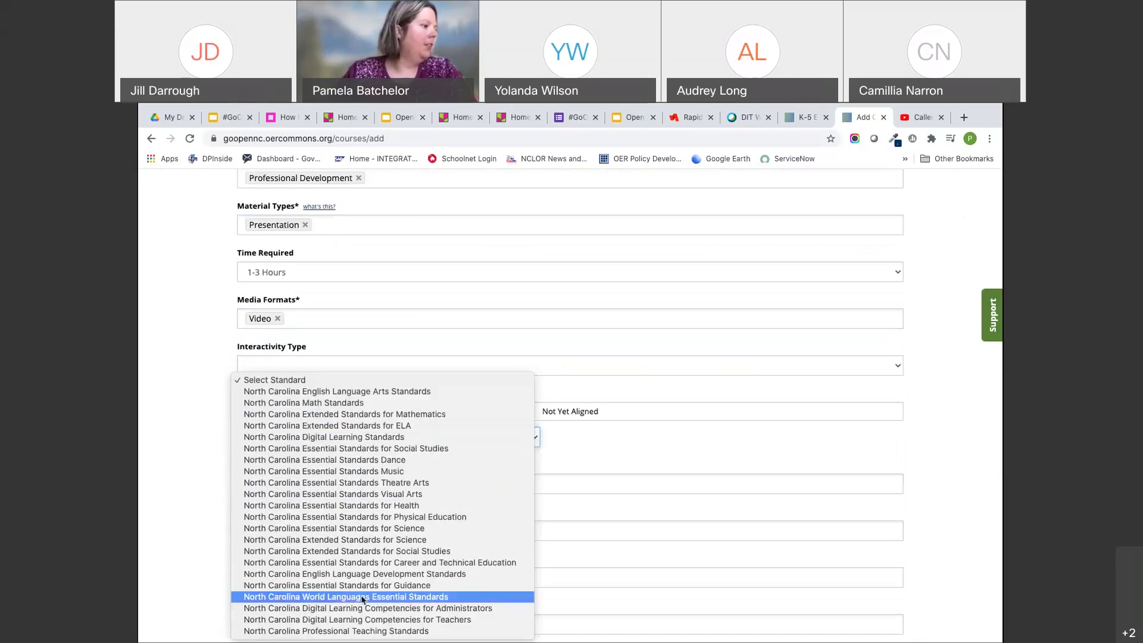
left_click(361, 631)
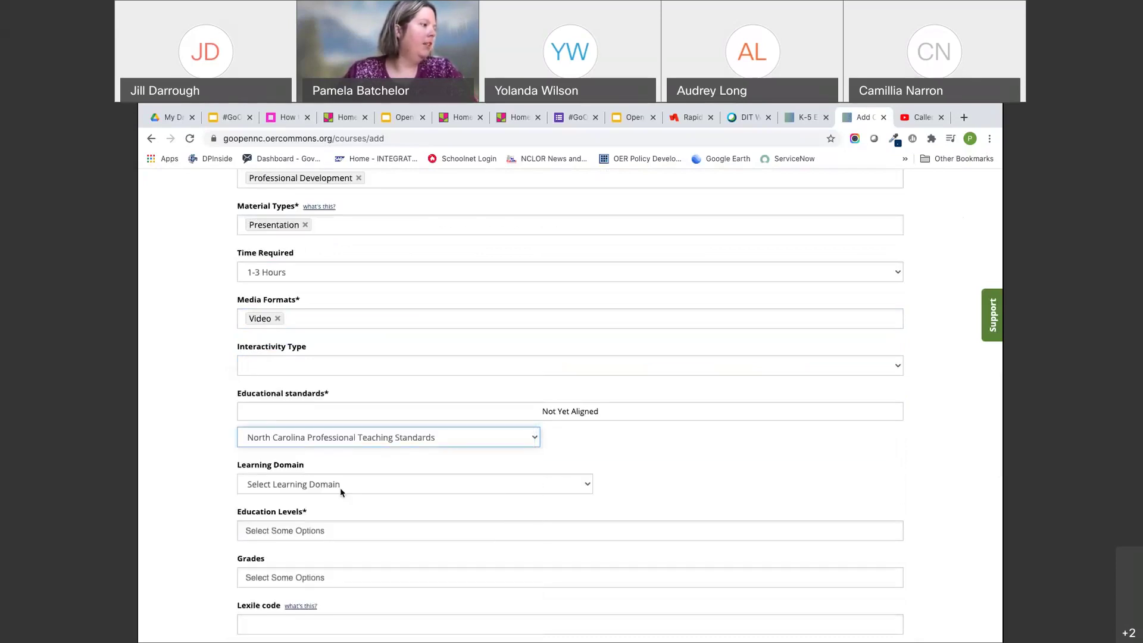
left_click(343, 485)
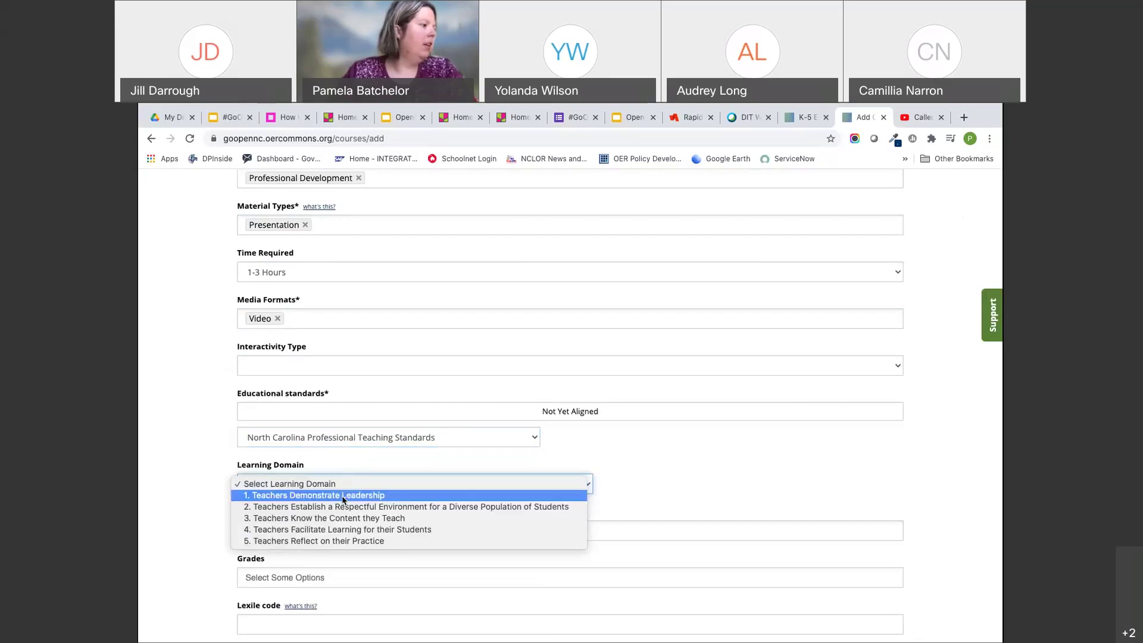
left_click(343, 498)
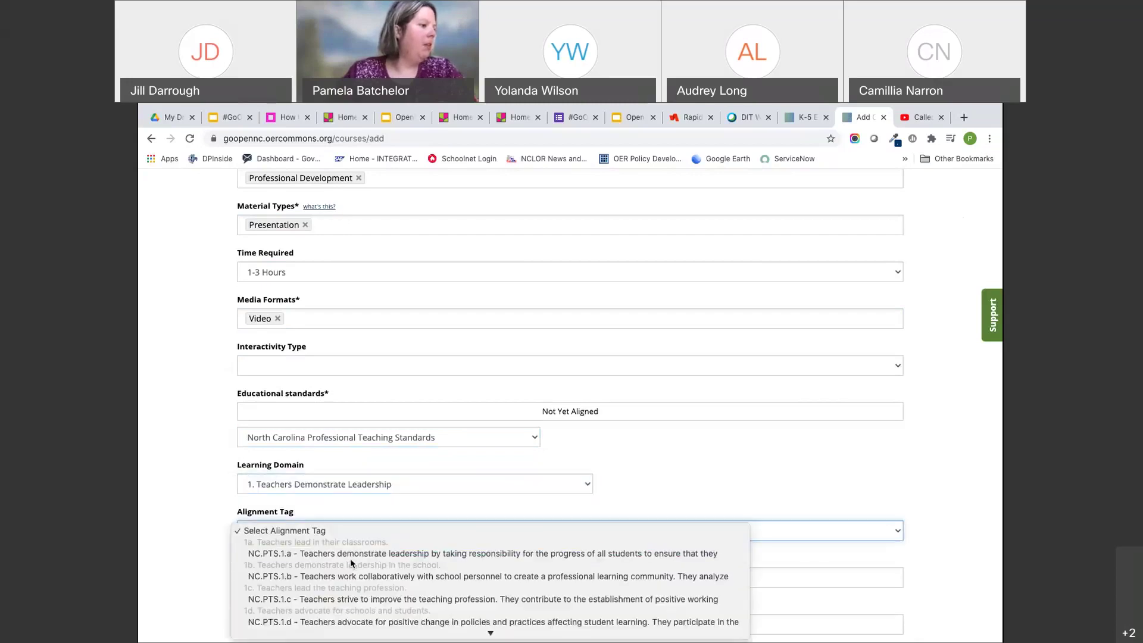
Add alignment tag NC.PTS.1.c, about teachers striving to improve the teaching profession, to the resource's educational standards.
scroll(352, 562, "down", 1)
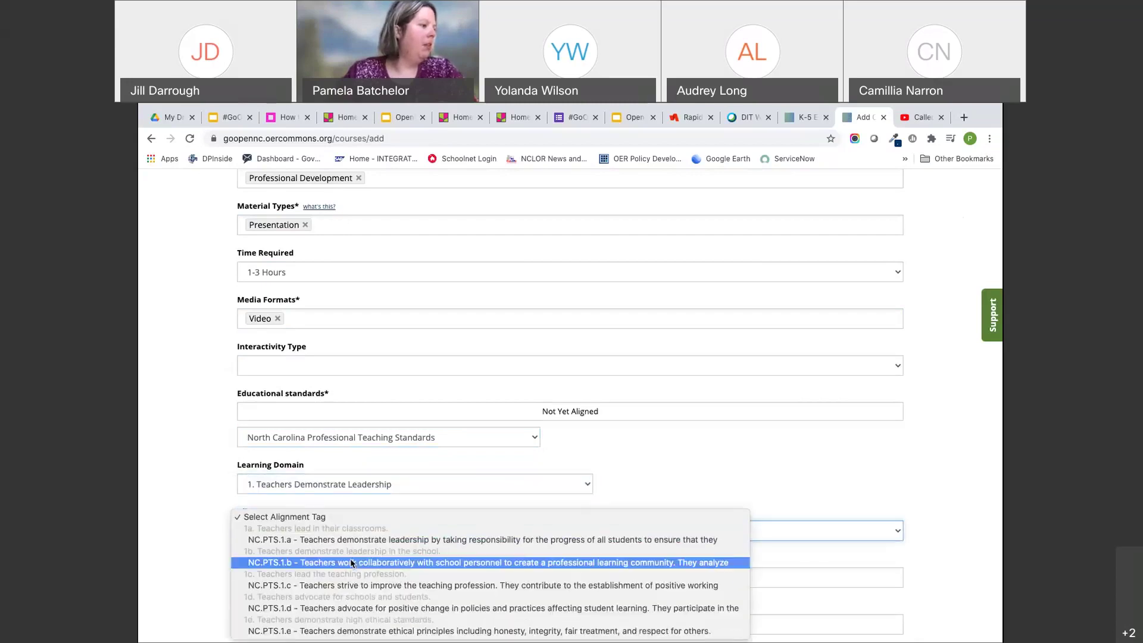
left_click(368, 590)
scroll(334, 417, "down", 5)
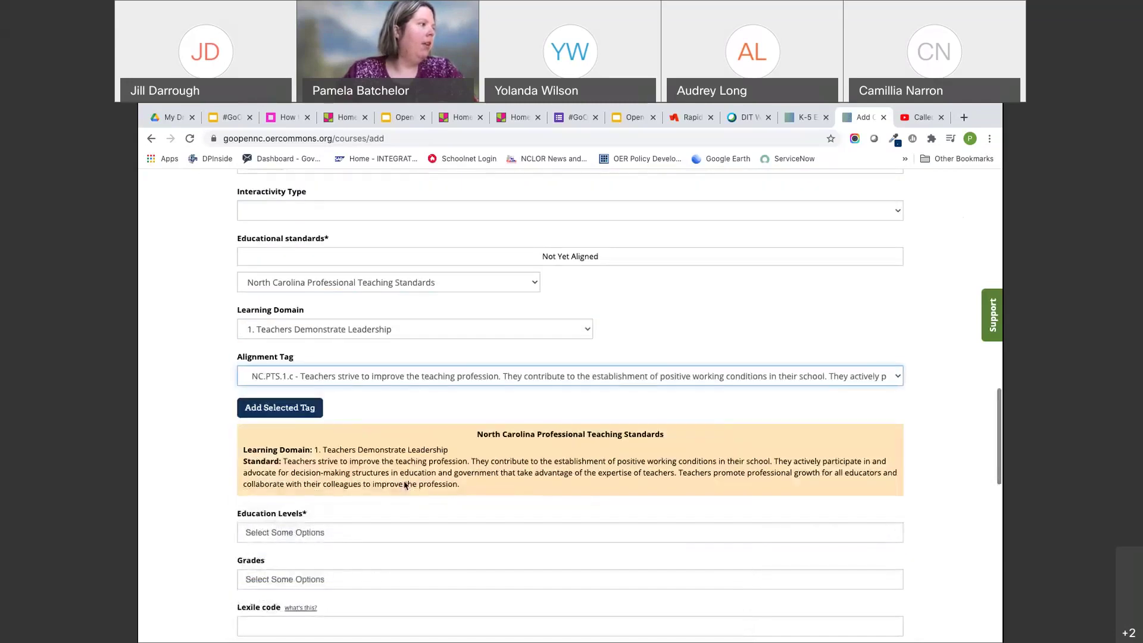
left_click(279, 290)
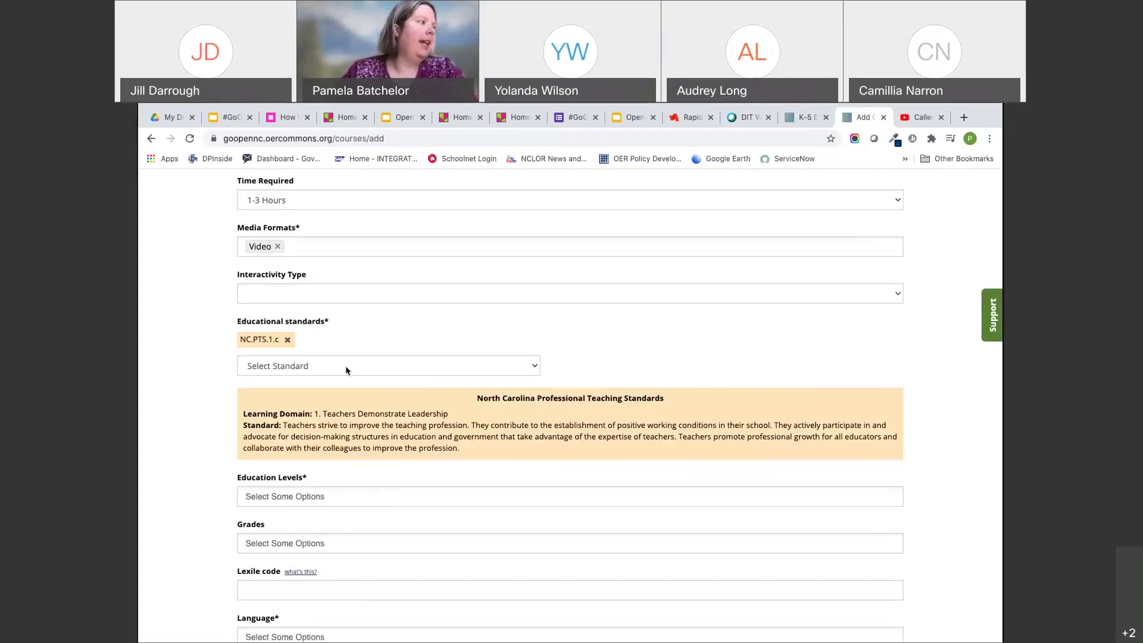
scroll(546, 332, "down", 4)
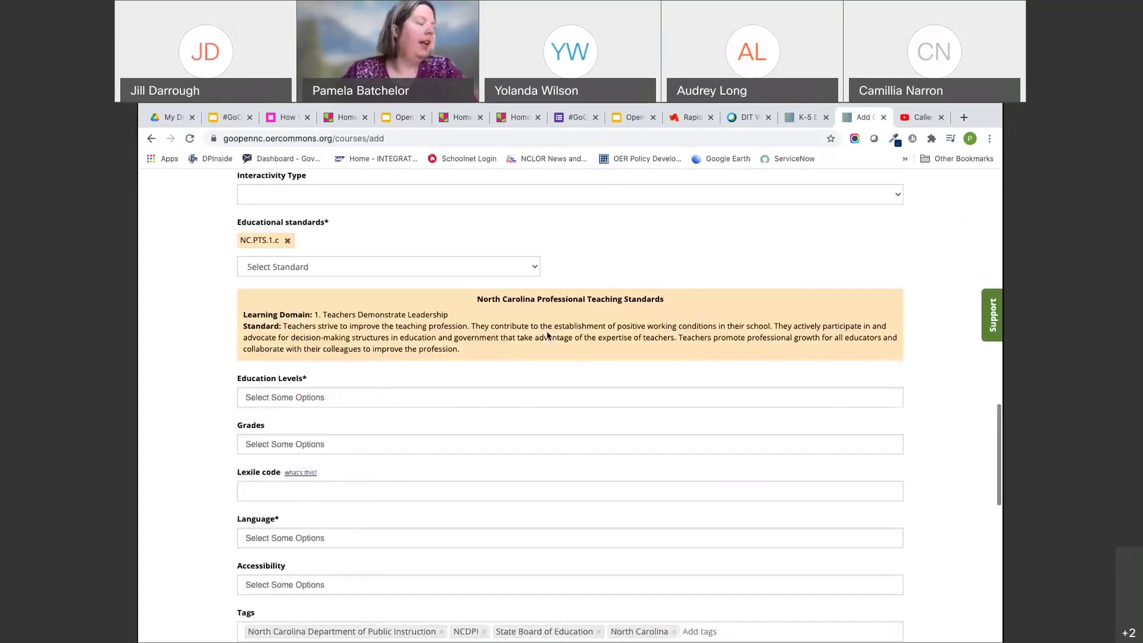
Set the resource's education level to Graduate / Professional and its language to English.
scroll(359, 327, "up", 2)
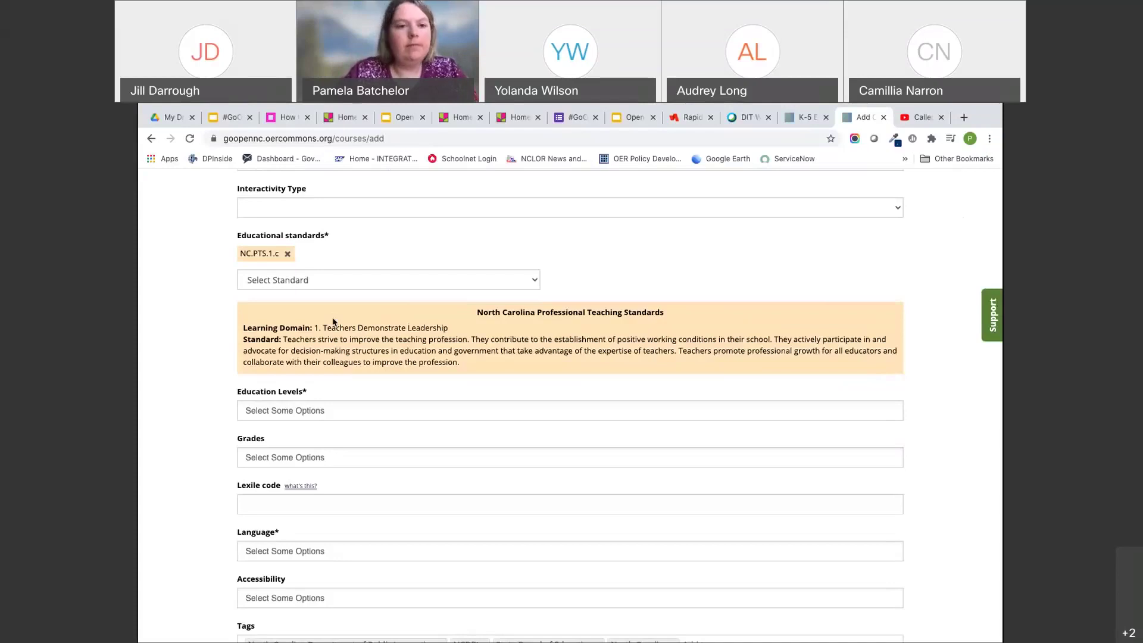
left_click(315, 408)
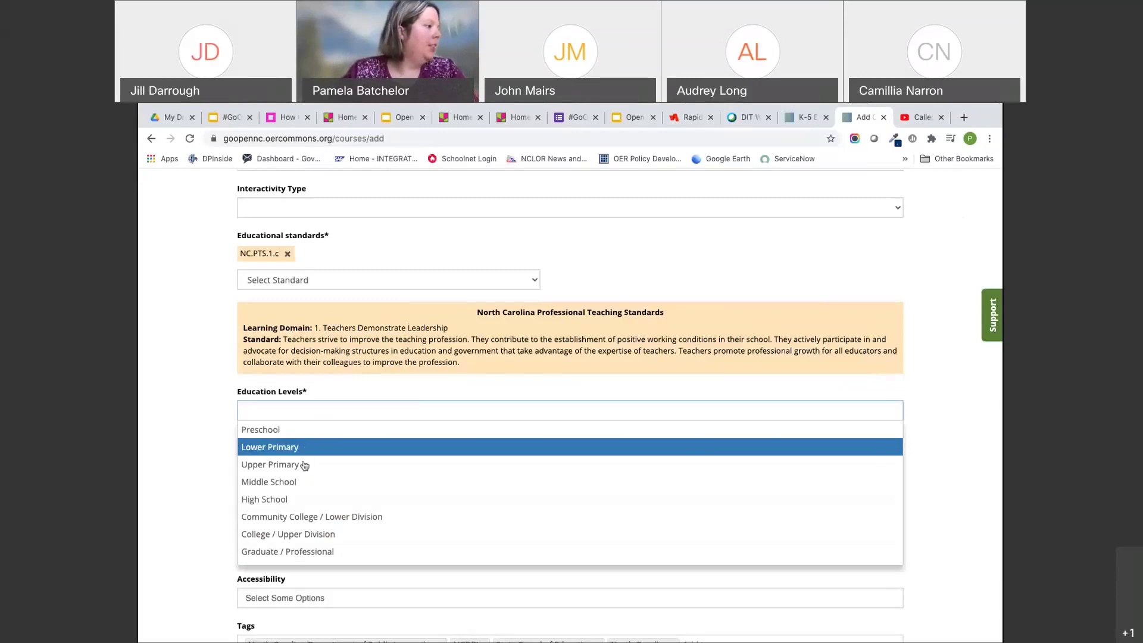
left_click(306, 551)
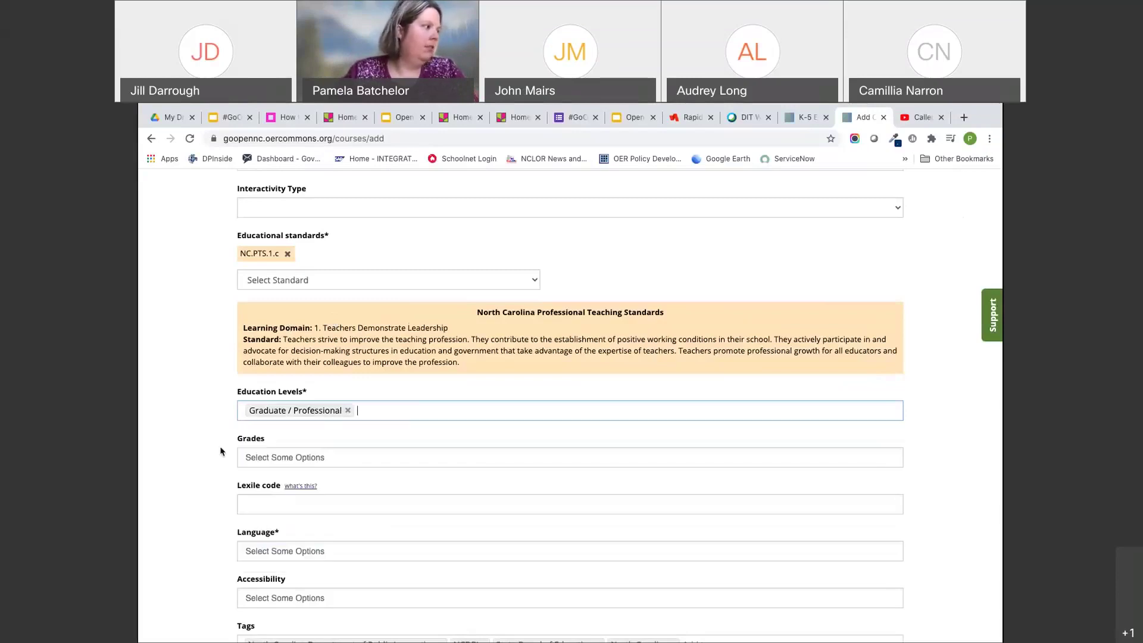
scroll(220, 450, "down", 3)
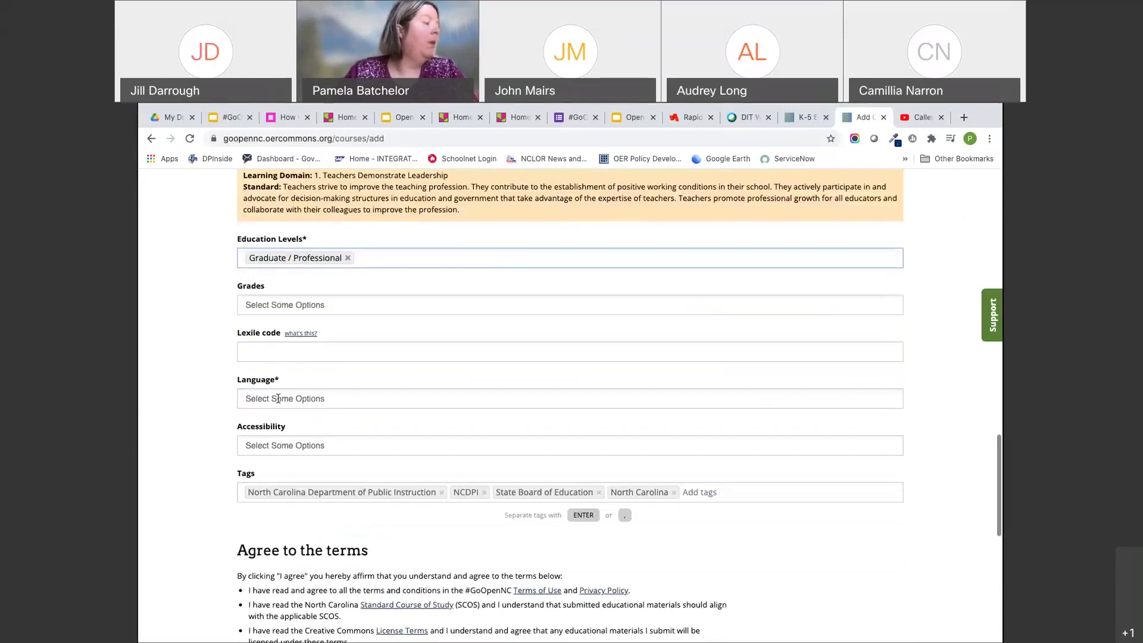
left_click(278, 398)
left_click(248, 423)
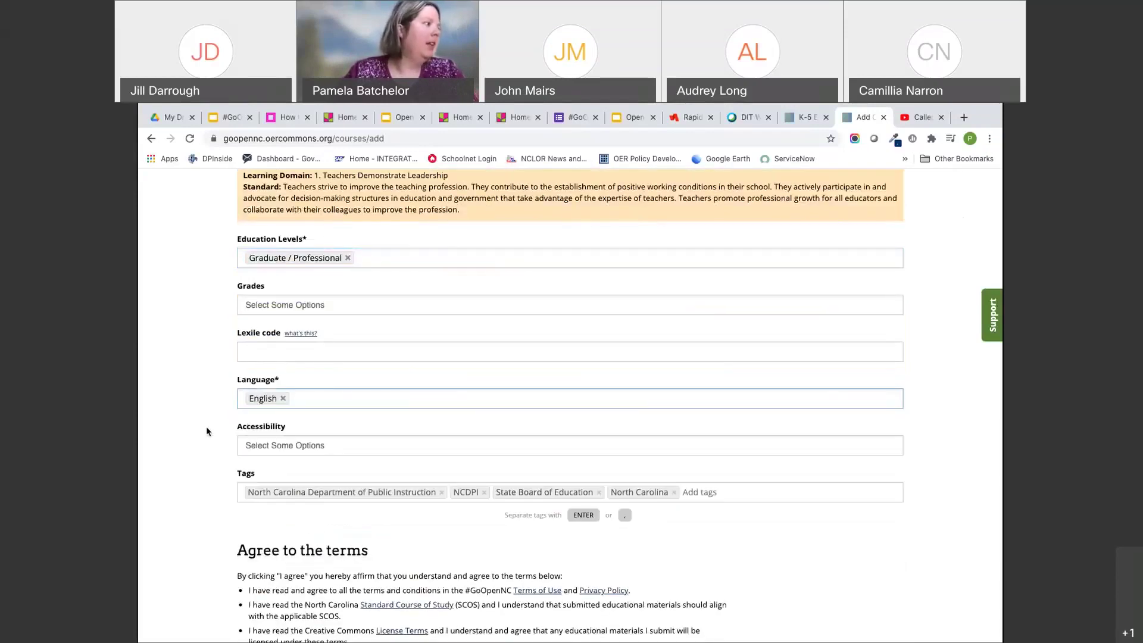
Set the resource's accessibility option to Caption.
scroll(206, 426, "down", 2)
left_click(283, 341)
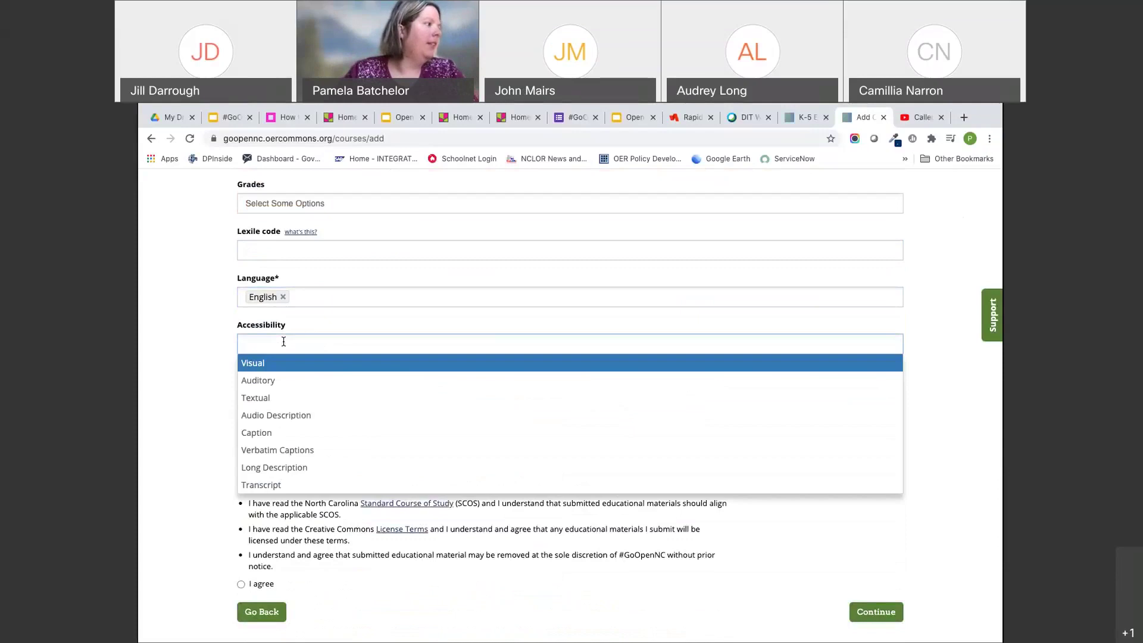
left_click(280, 435)
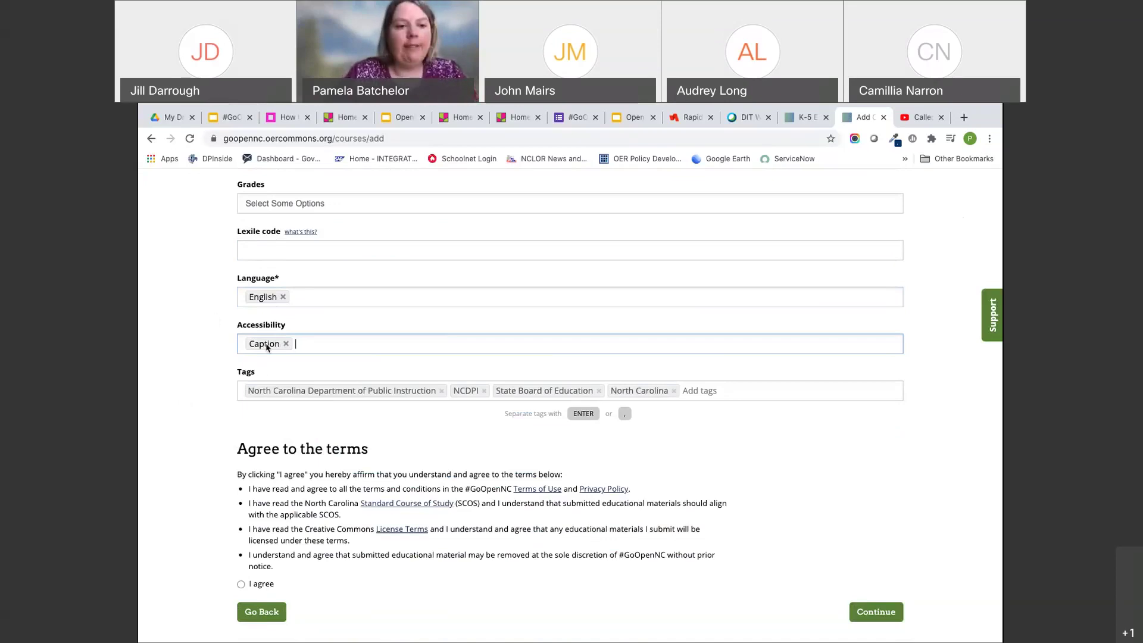
Agree to the submission terms and continue to the Preview and Submit Resource step.
scroll(239, 386, "down", 3)
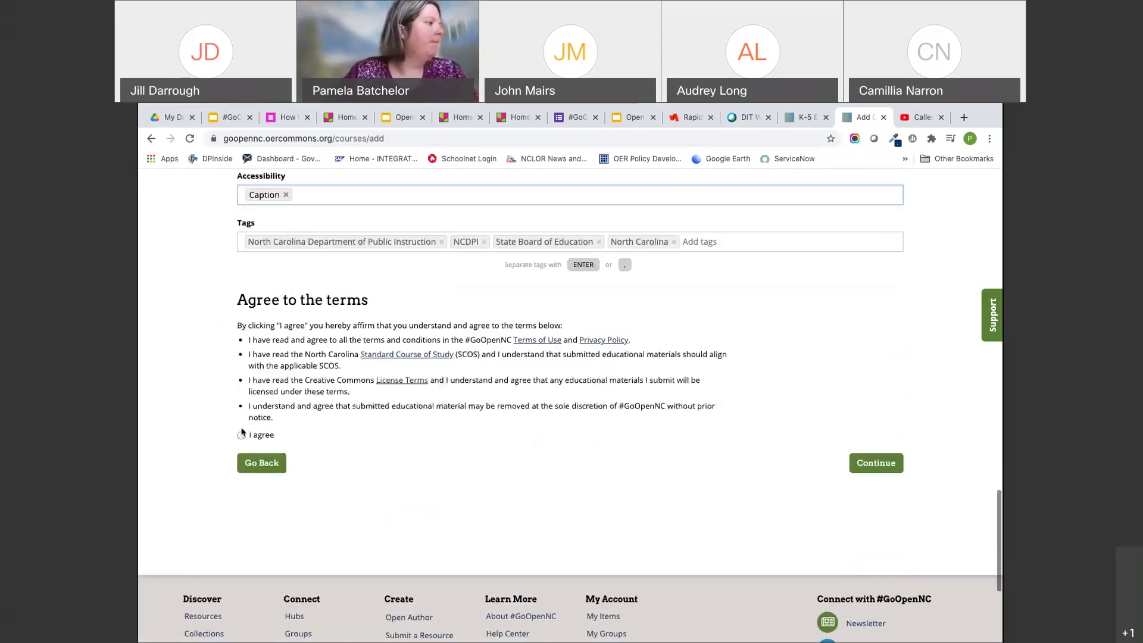
left_click(241, 436)
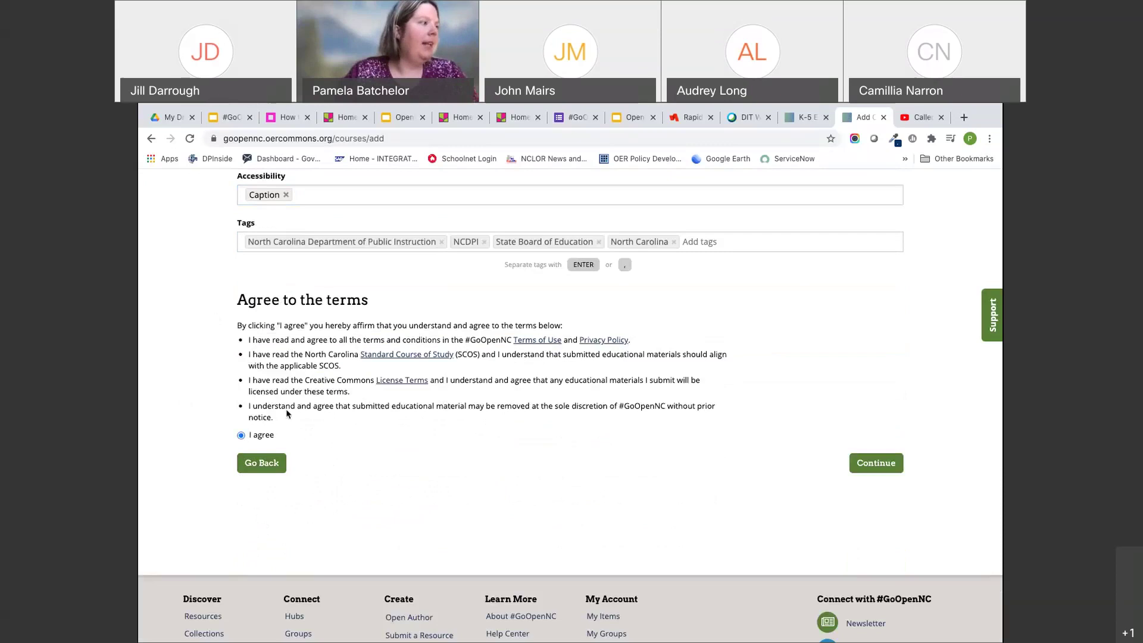
left_click(882, 459)
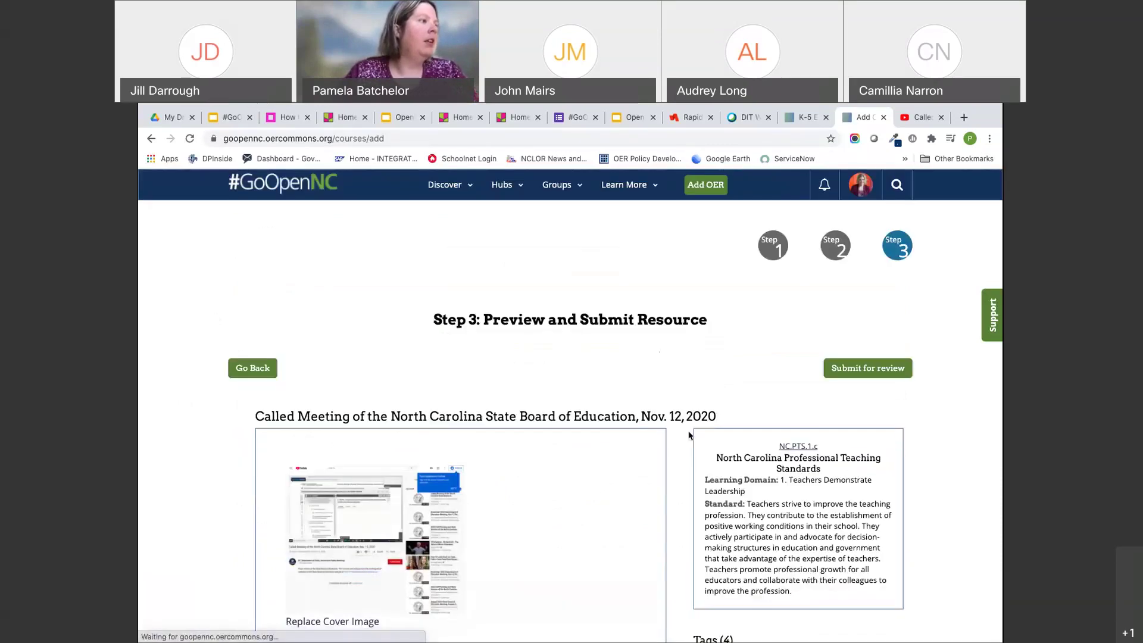
Review the resource preview, including its cover image, overview, metadata, aligned standard and tags.
scroll(603, 429, "down", 3)
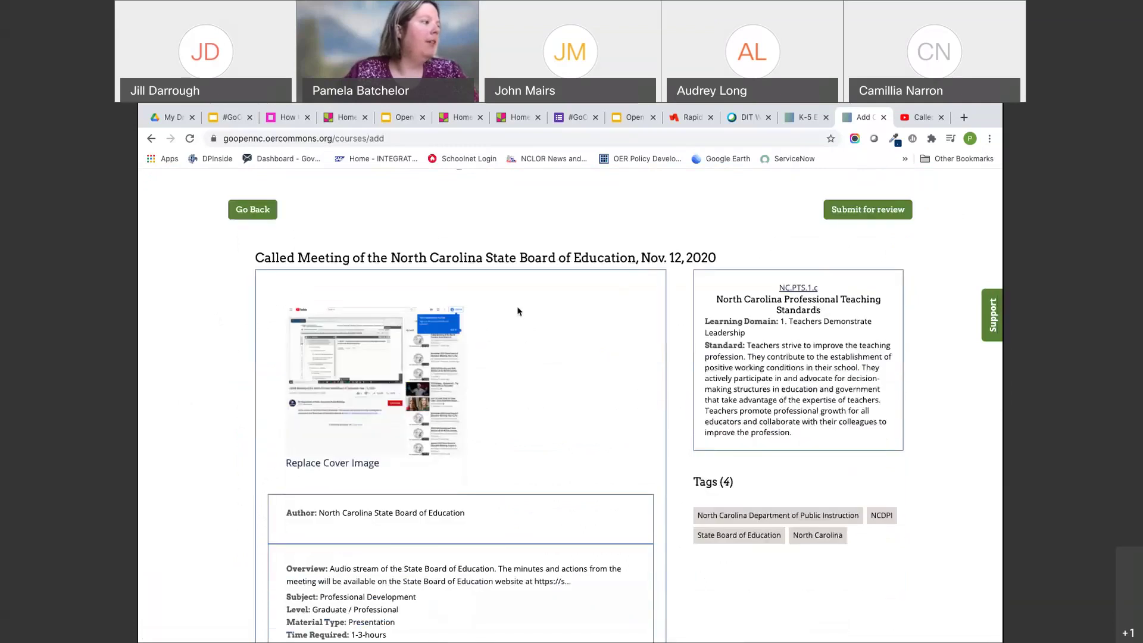
scroll(489, 440, "down", 4)
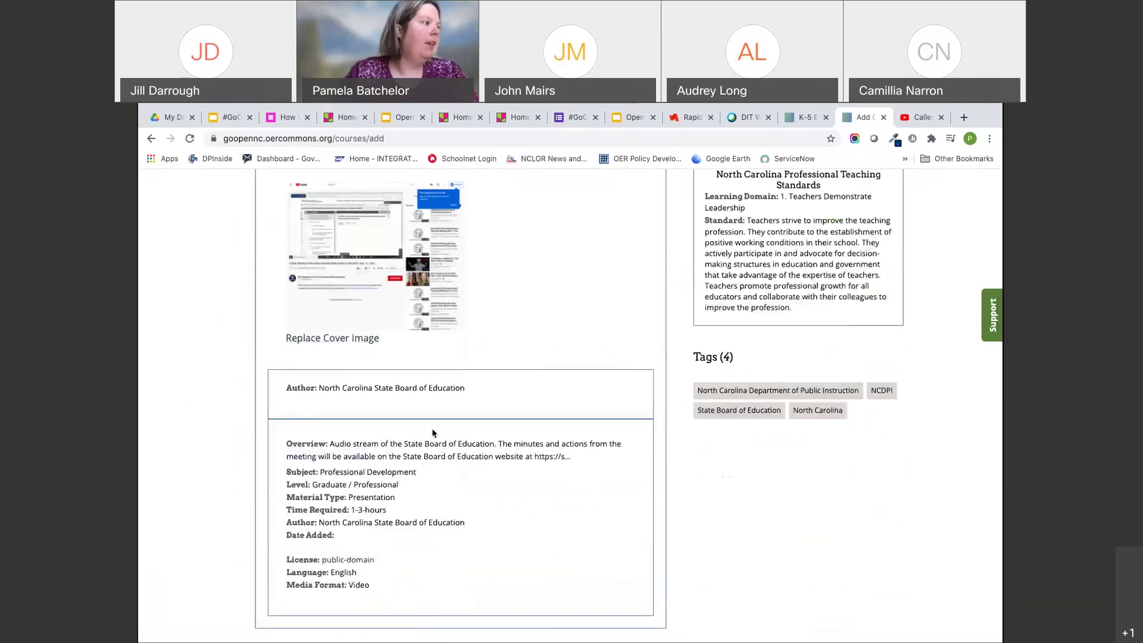
scroll(517, 428, "down", 3)
scroll(516, 428, "down", 2)
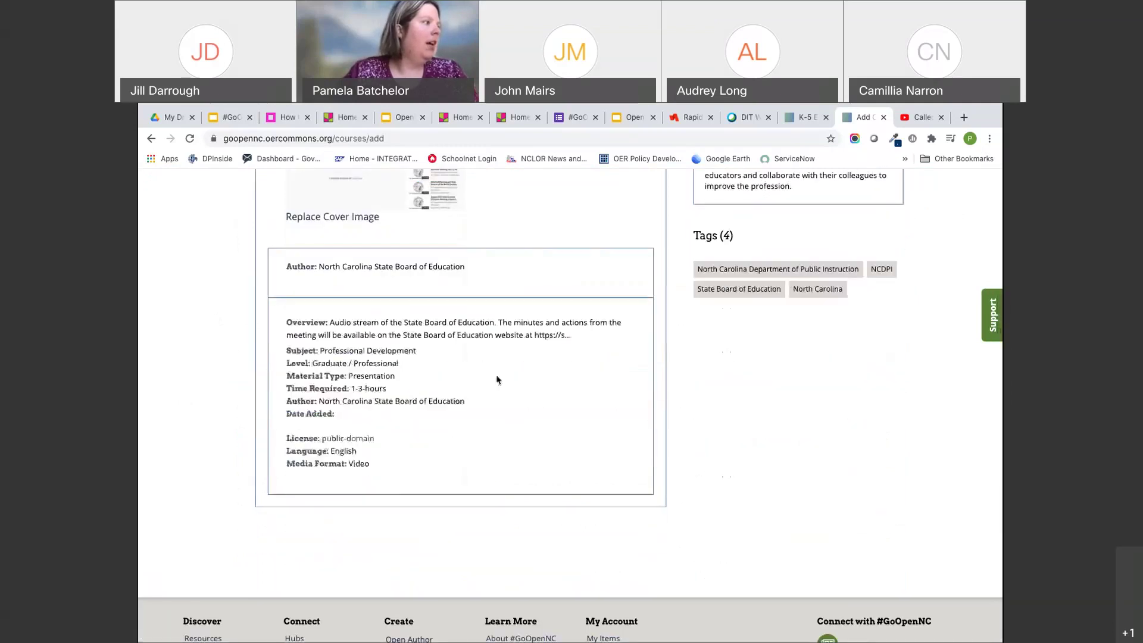
scroll(527, 456, "up", 7)
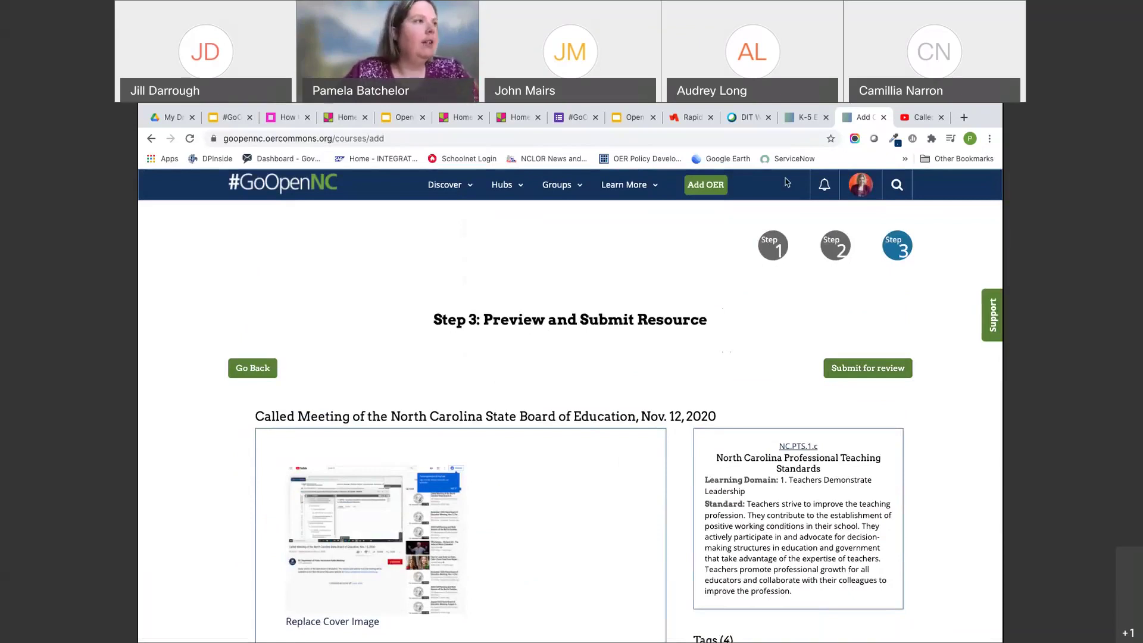
Start creating a new standalone resource with Open Author.
left_click(705, 185)
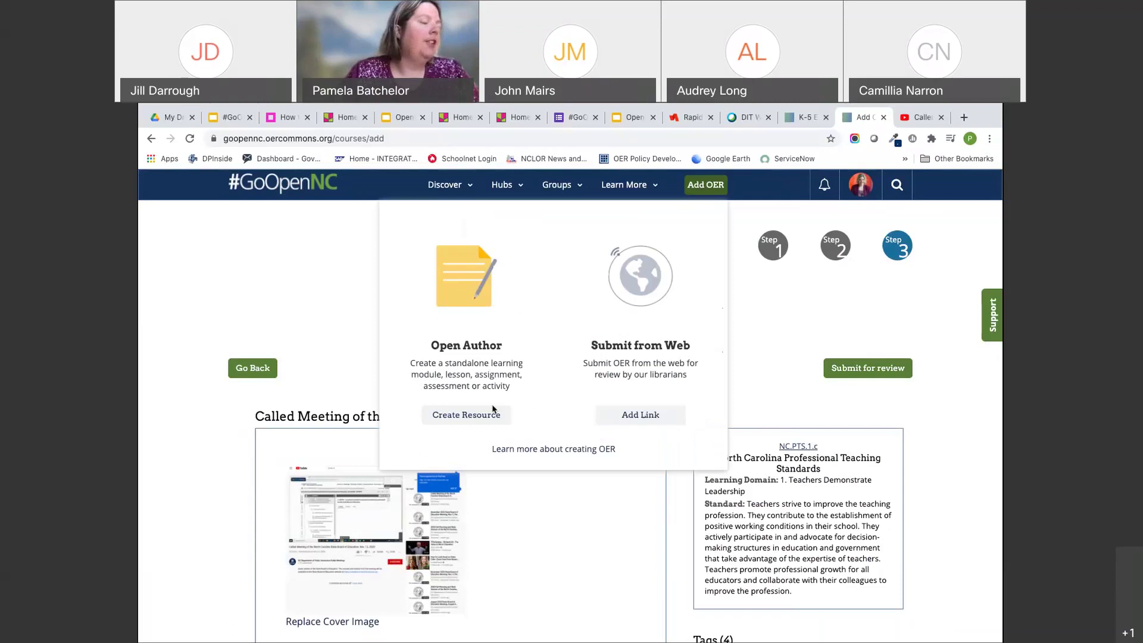
left_click(478, 422)
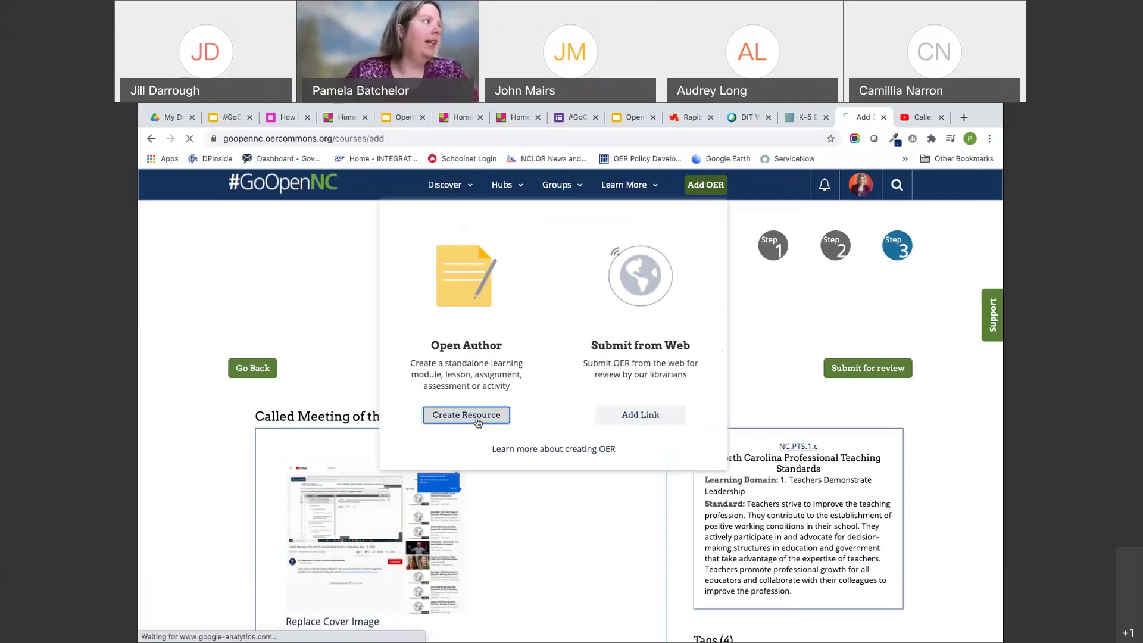
Open the Add a Resource tutorial from the #GoOpenNC Tutorials slide and select its web address.
left_click(402, 119)
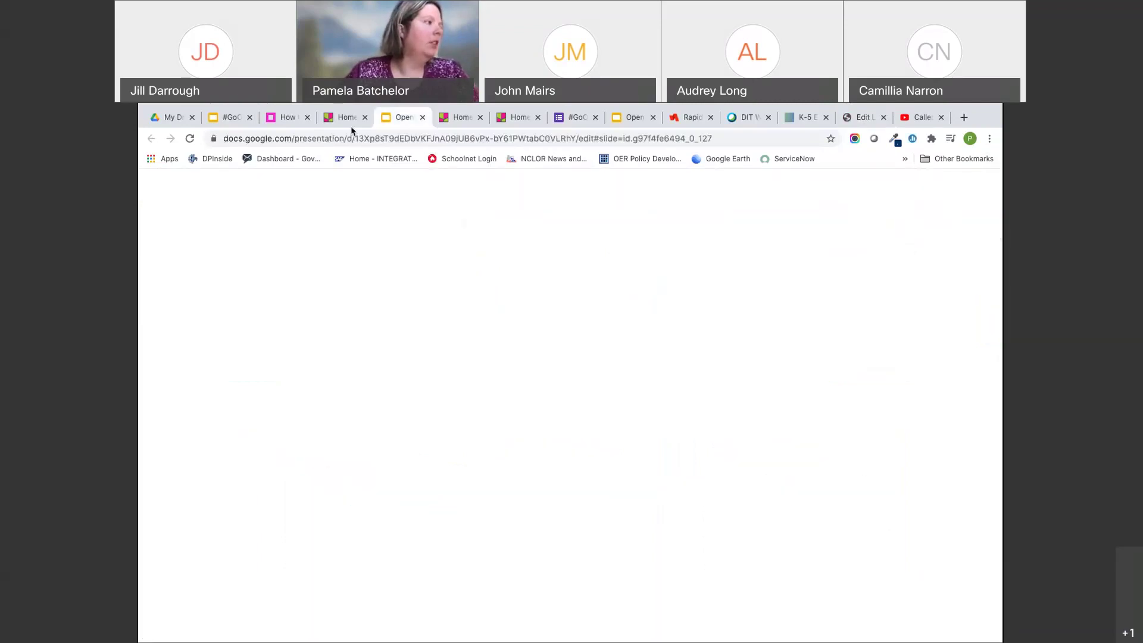
left_click(230, 117)
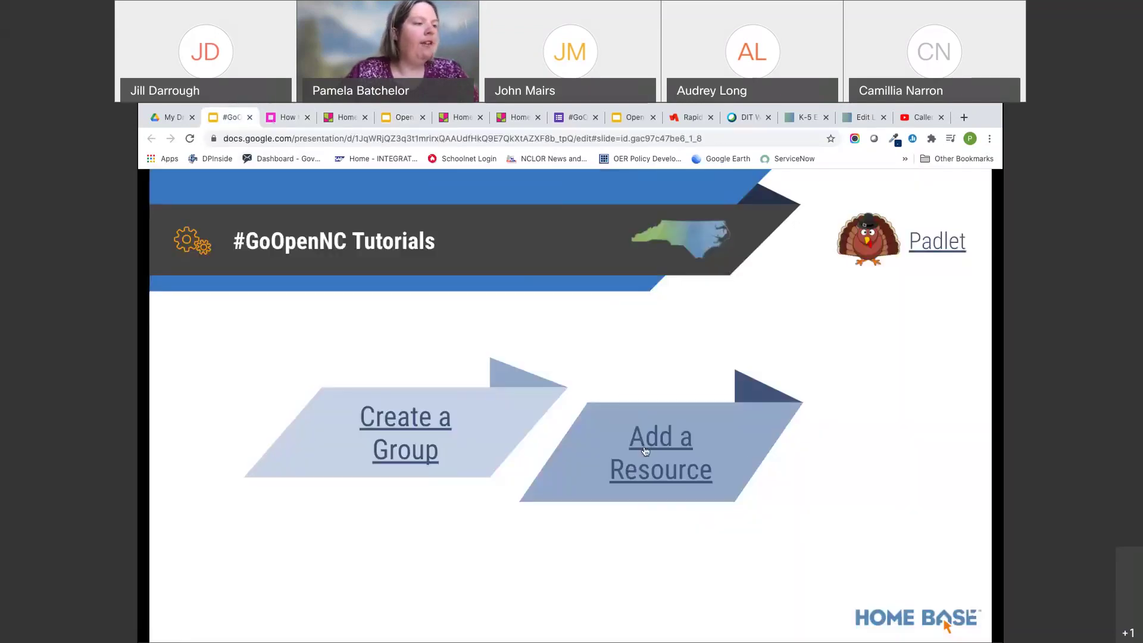
left_click(646, 451)
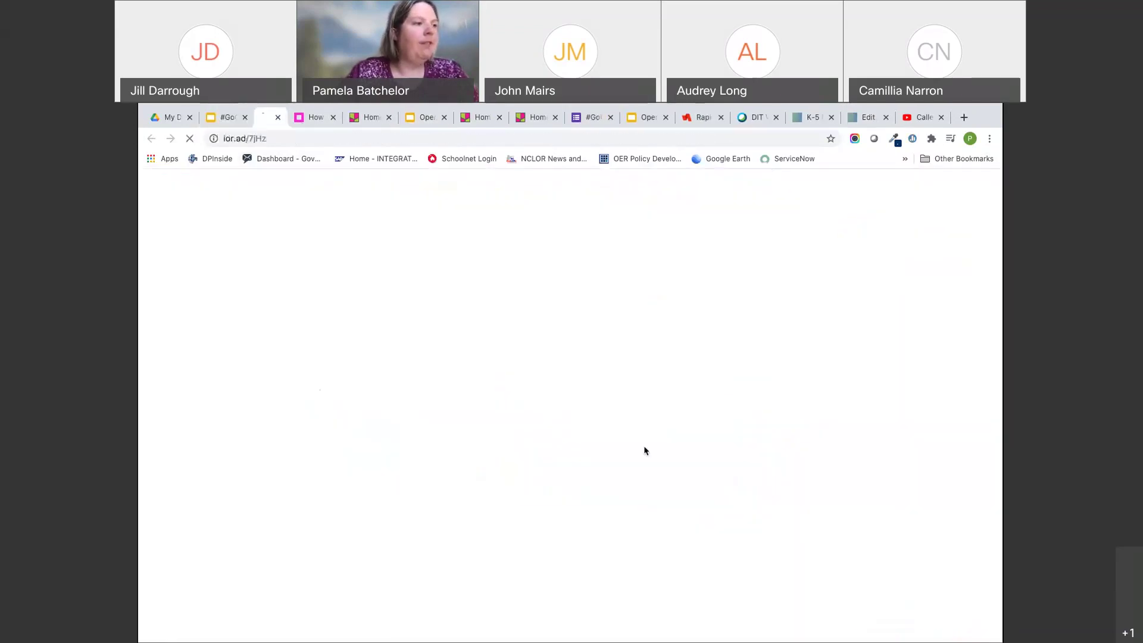
left_click(544, 140)
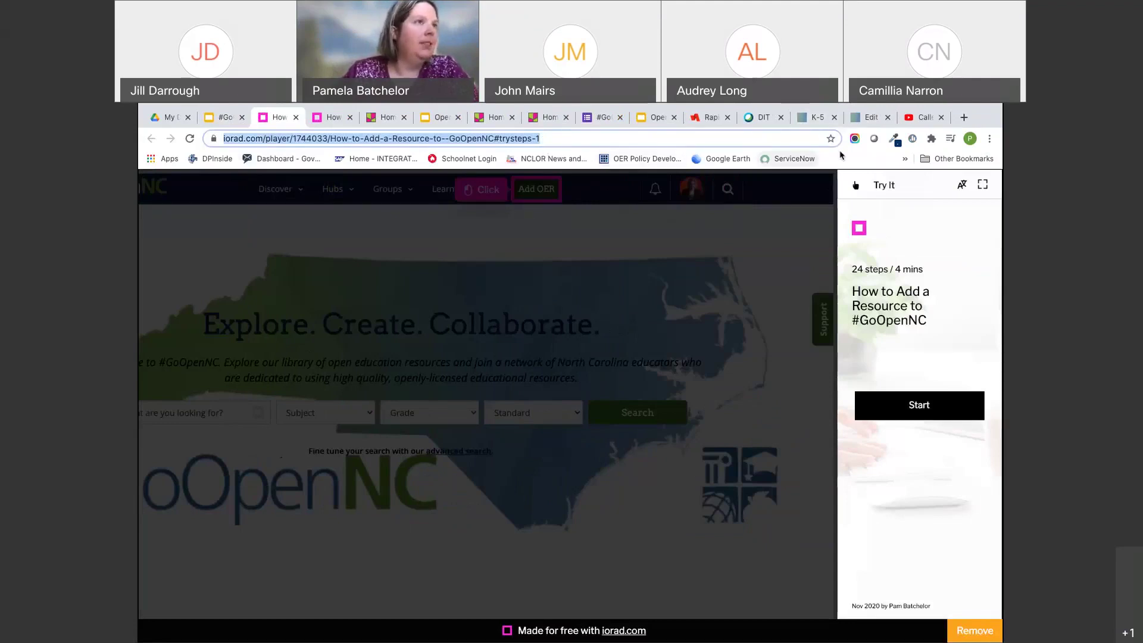
Return to the new resource's editor and title the resource "Never Have I Ever #GoOpenNC Edition".
left_click(869, 117)
scroll(619, 280, "up", 3)
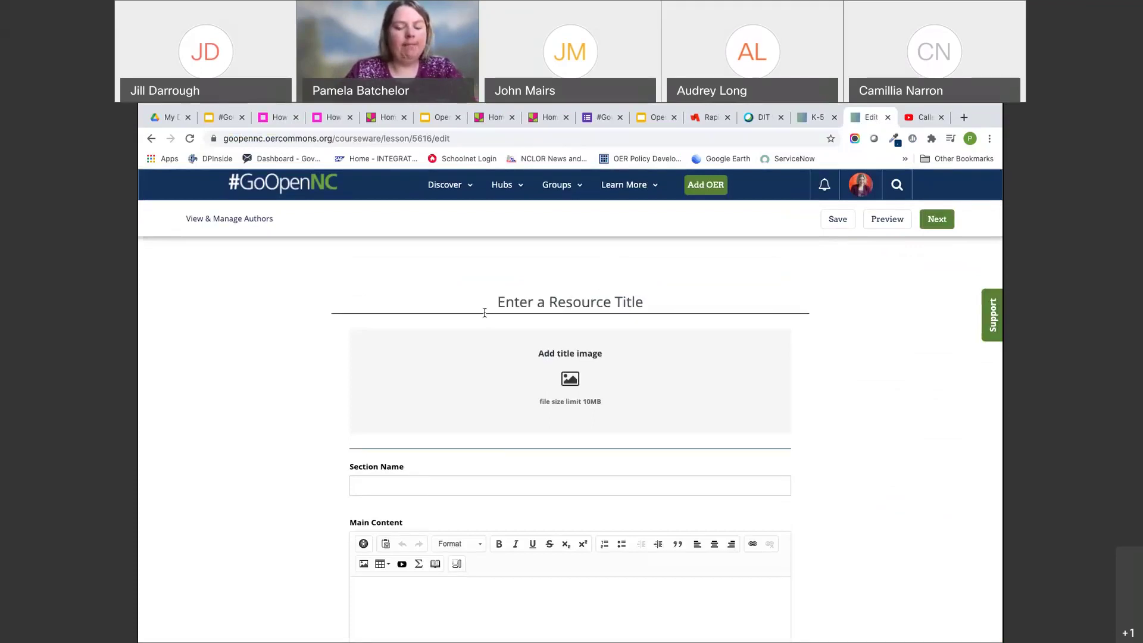
type("Never ")
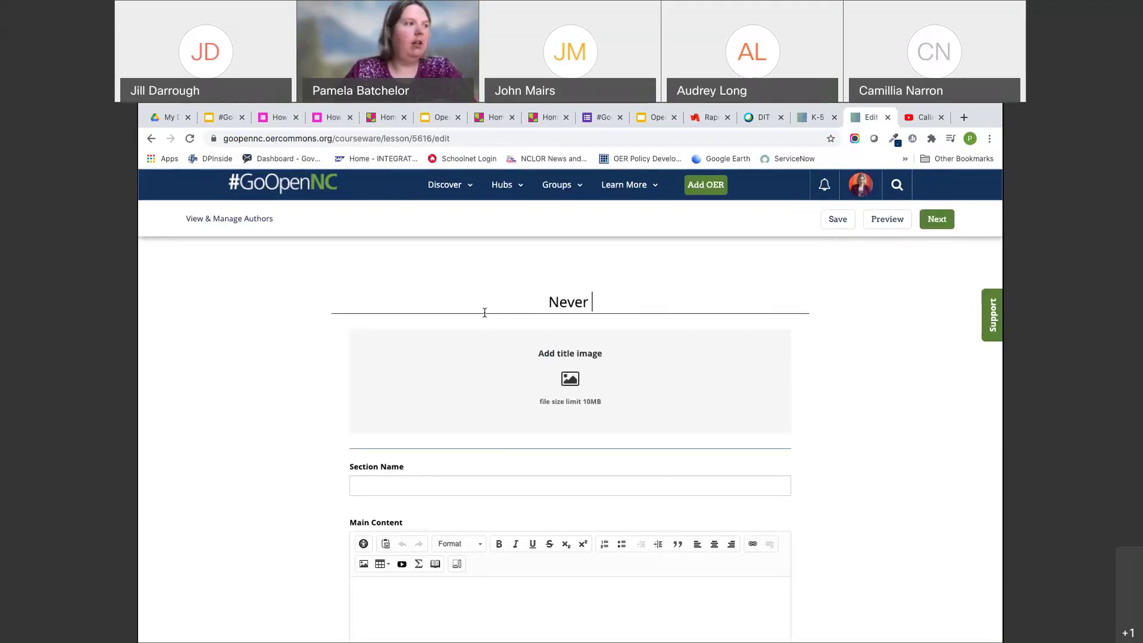
type("Have I Ever #GoOpenNC Ed")
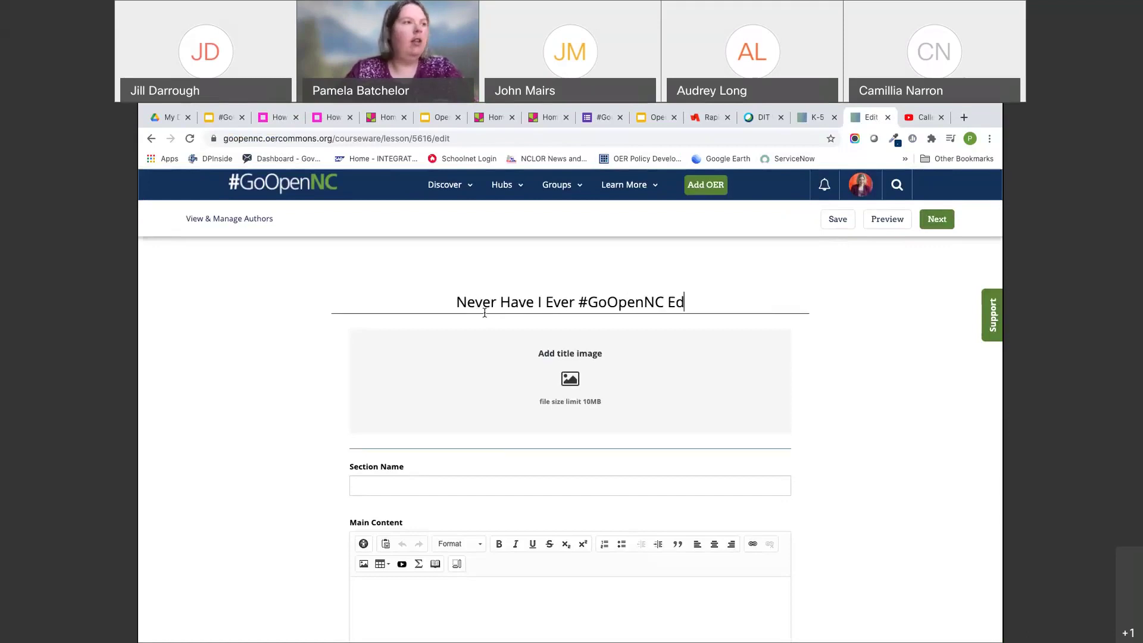
type("ition")
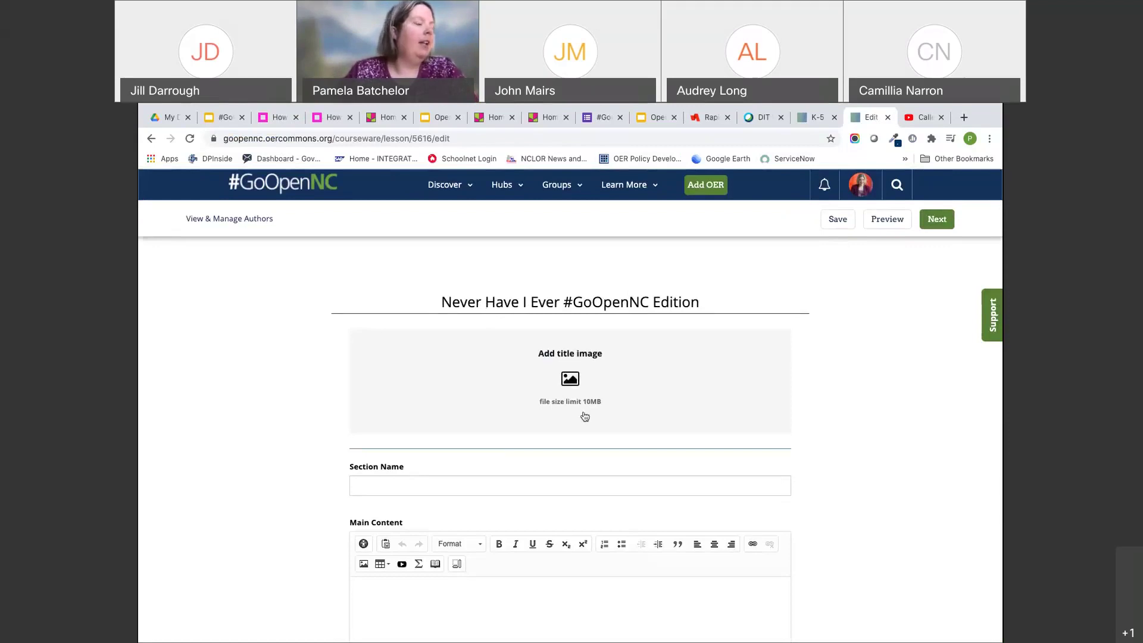
Search the computer for "goopennc" and add goopennc logo just text.png as the resource's title image.
left_click(582, 378)
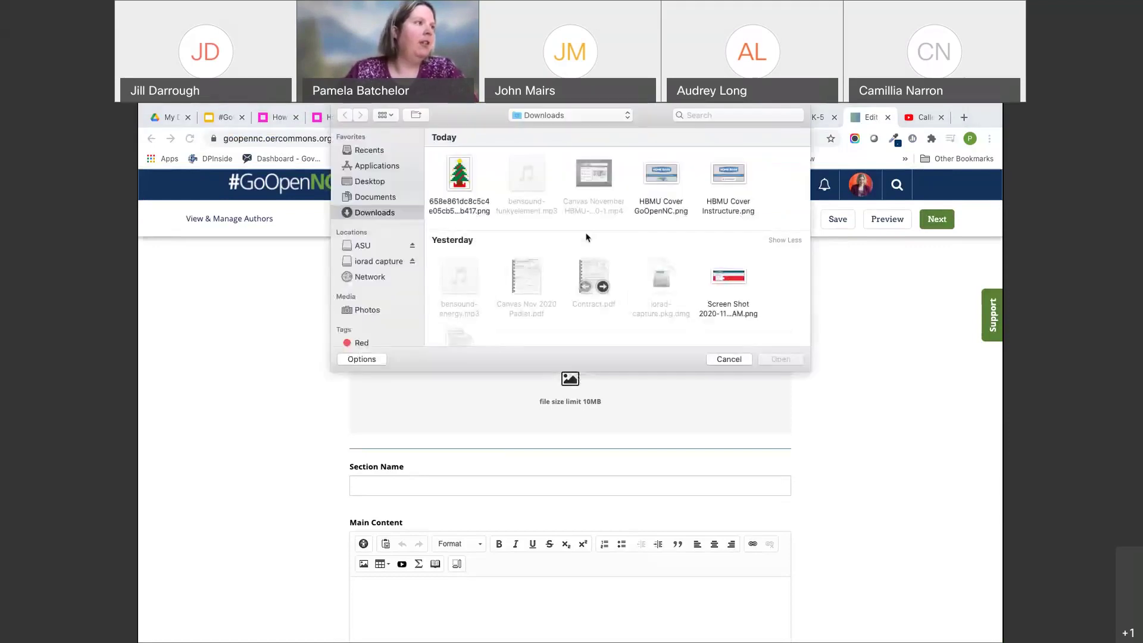
scroll(685, 243, "down", 1)
scroll(685, 244, "down", 10)
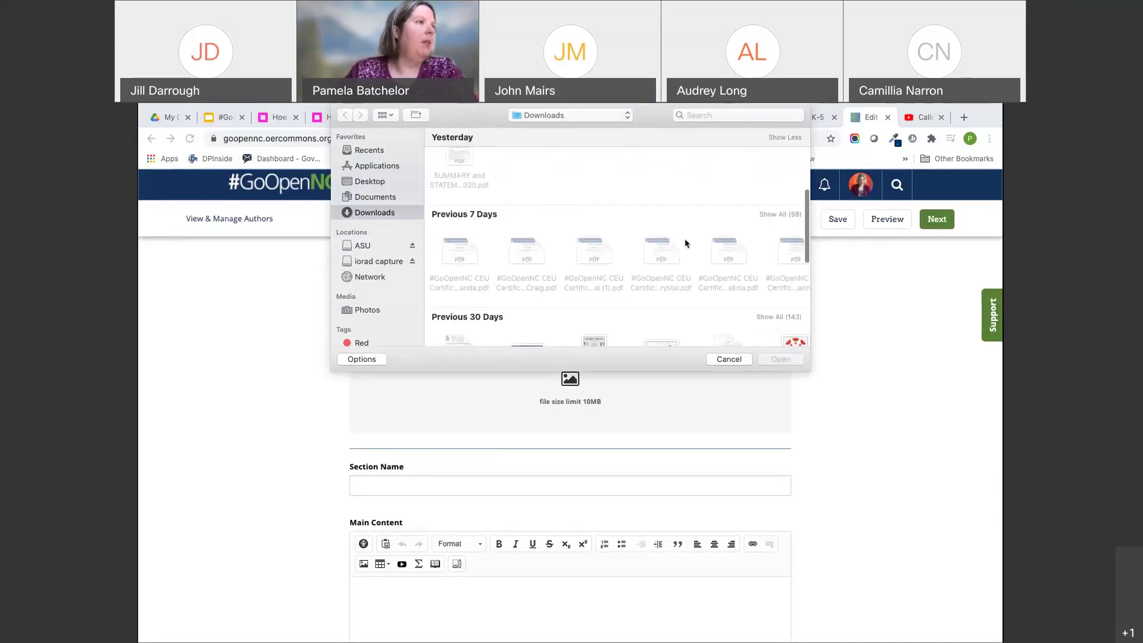
left_click(735, 117)
type("goopennc")
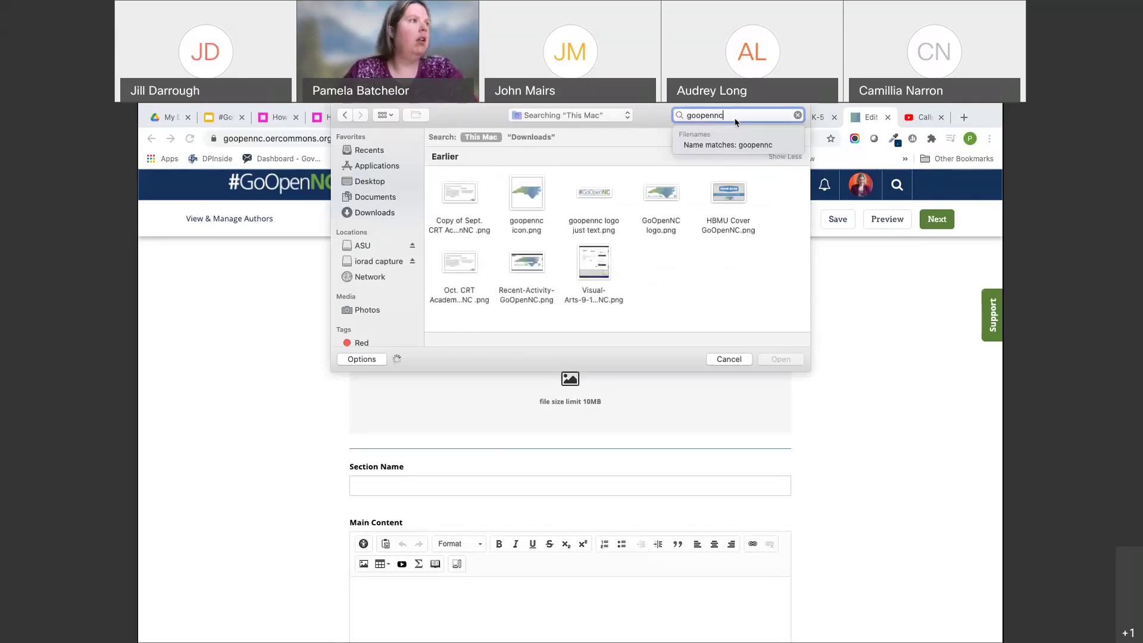
left_click(603, 198)
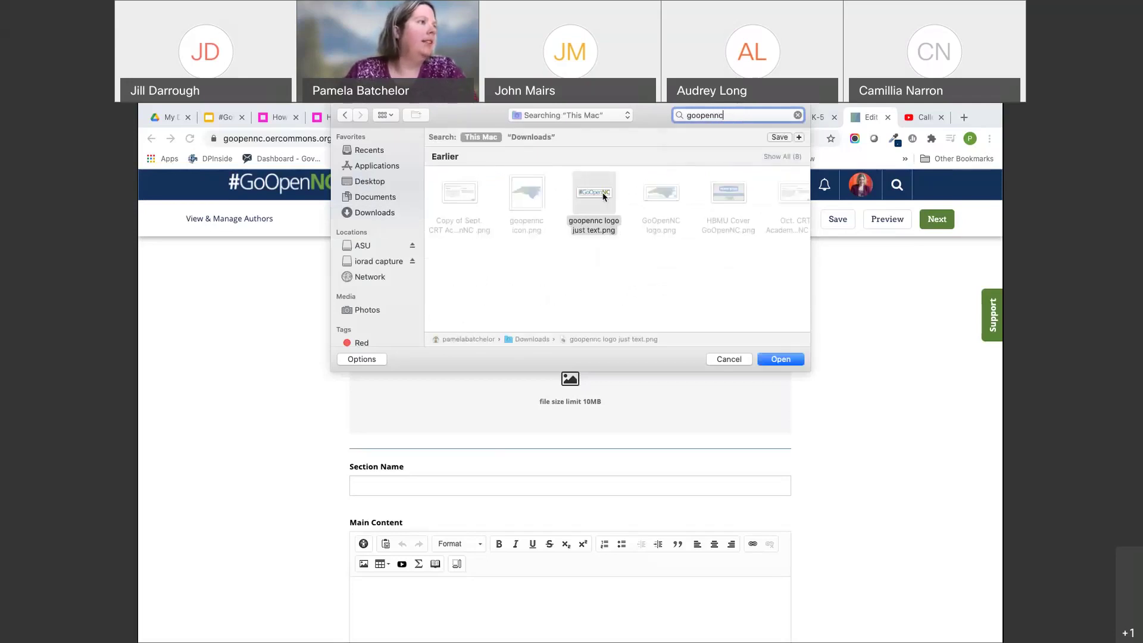
left_click(781, 360)
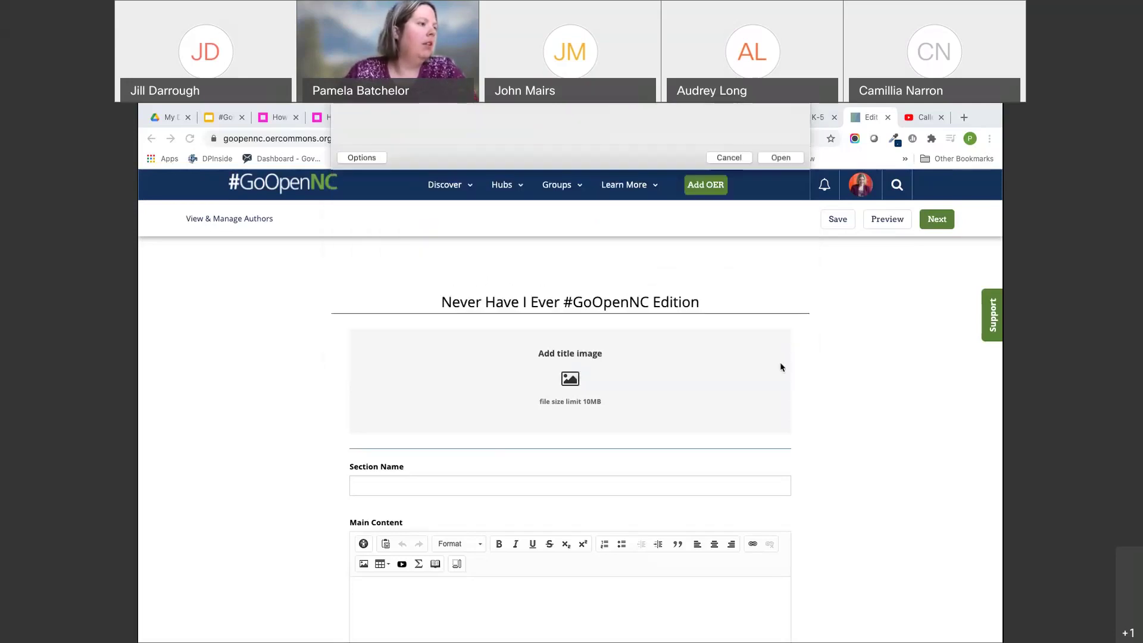
Name the resource's section "Game Content".
scroll(593, 421, "down", 3)
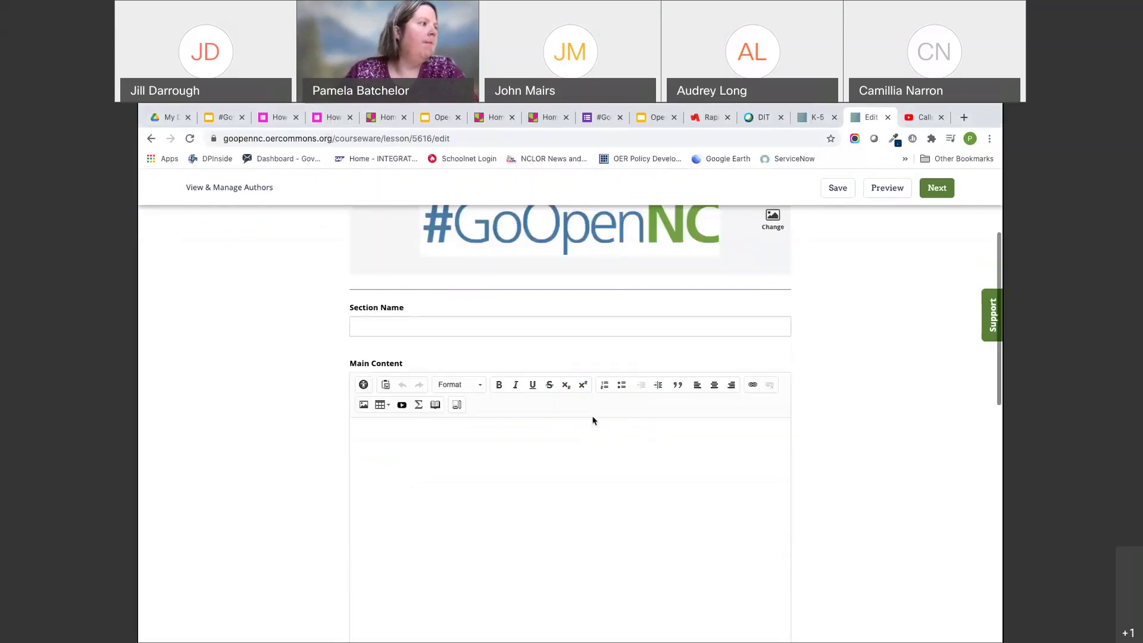
left_click(454, 324)
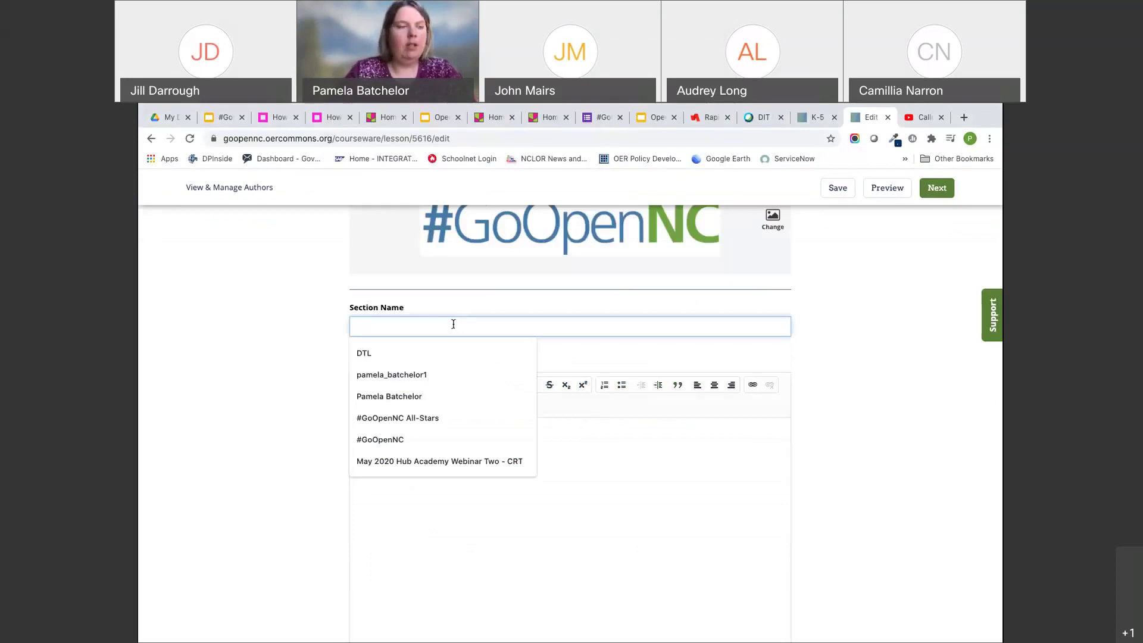
type("Game Content")
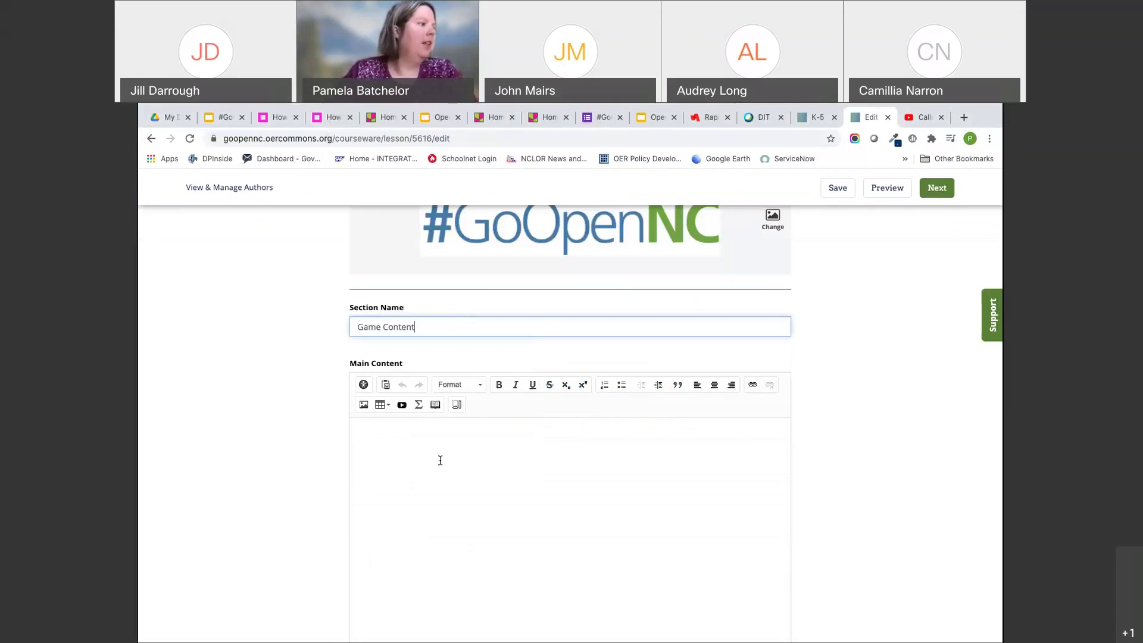
Search Google Drive documents for "never" and import the #GoOpenNC Never Have I Ever document into the section's main content.
left_click(440, 460)
scroll(440, 446, "down", 2)
scroll(465, 318, "down", 2)
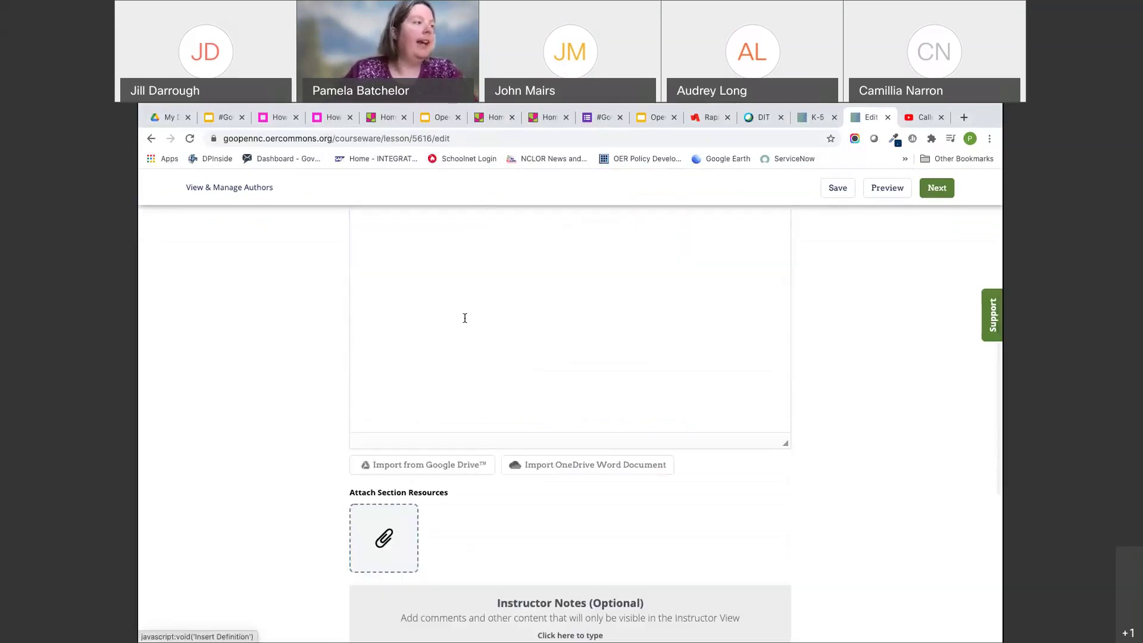
scroll(465, 318, "up", 2)
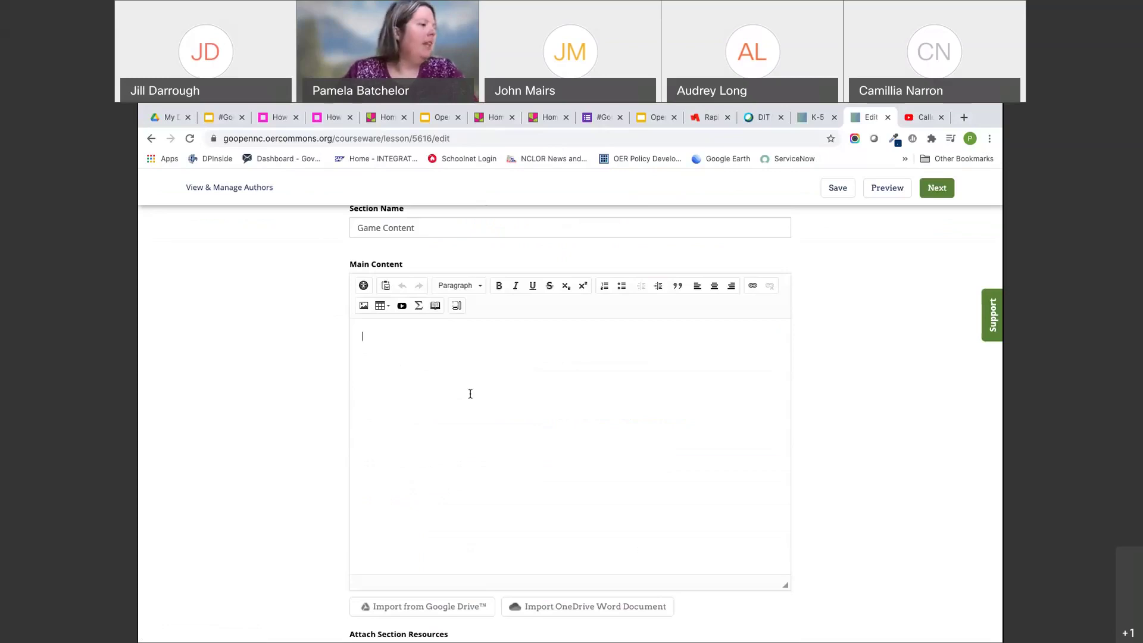
scroll(473, 428, "down", 1)
scroll(450, 536, "down", 1)
left_click(451, 558)
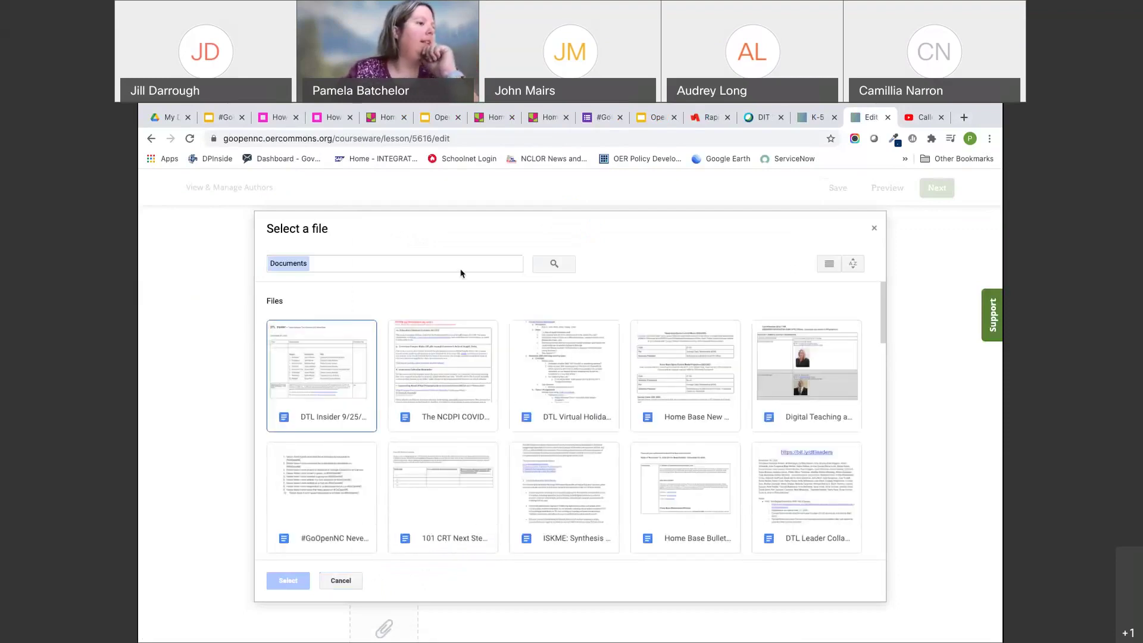
left_click(438, 260)
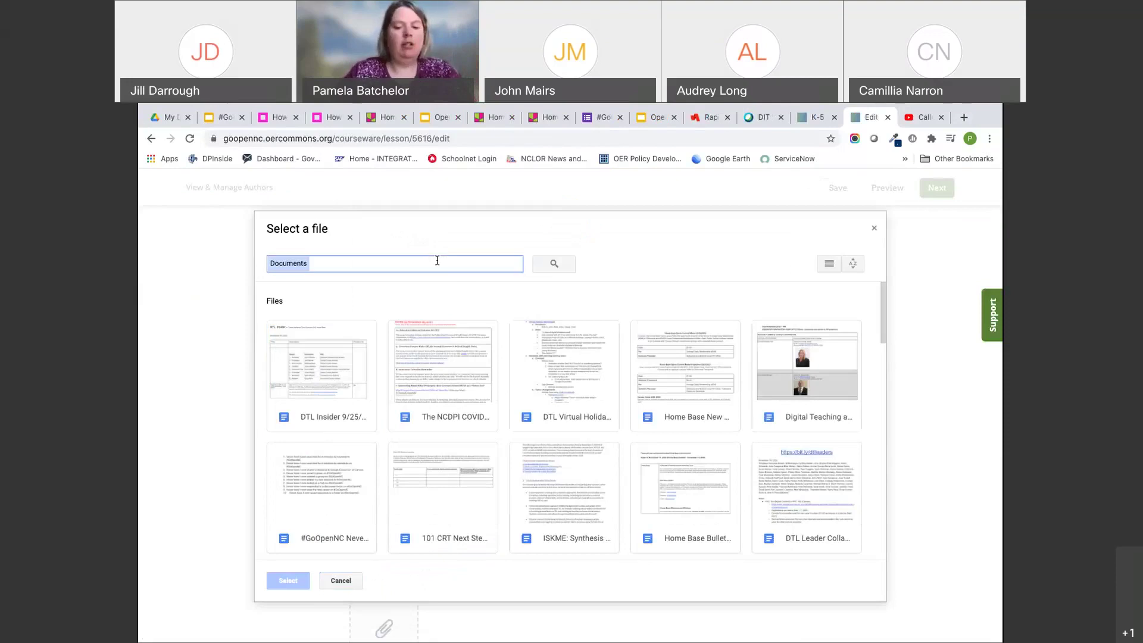
type("never")
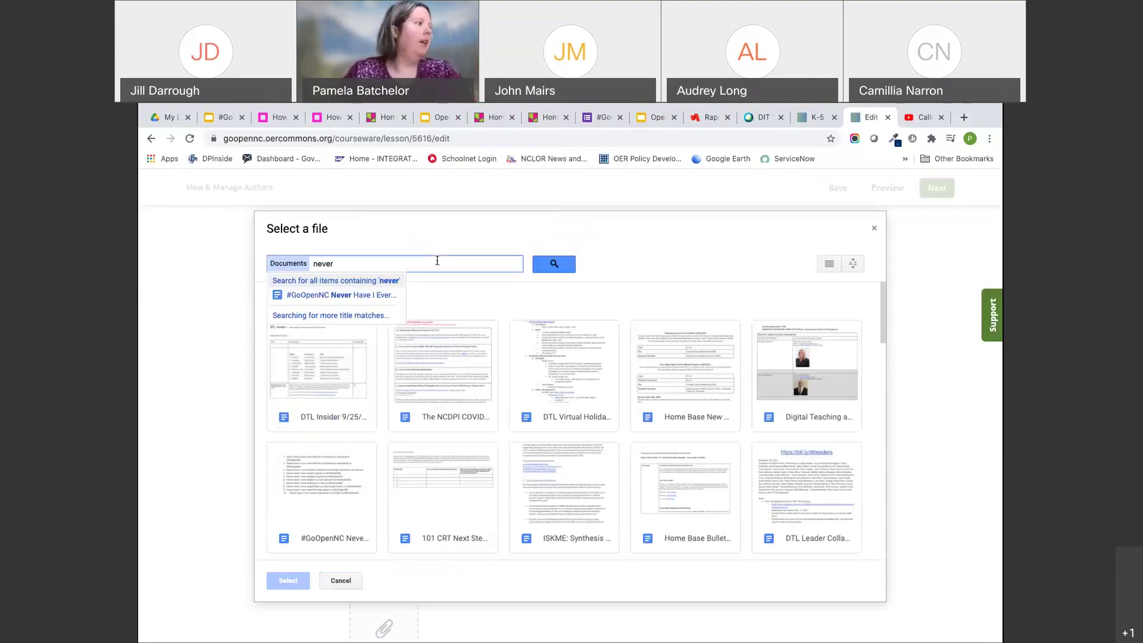
left_click(369, 296)
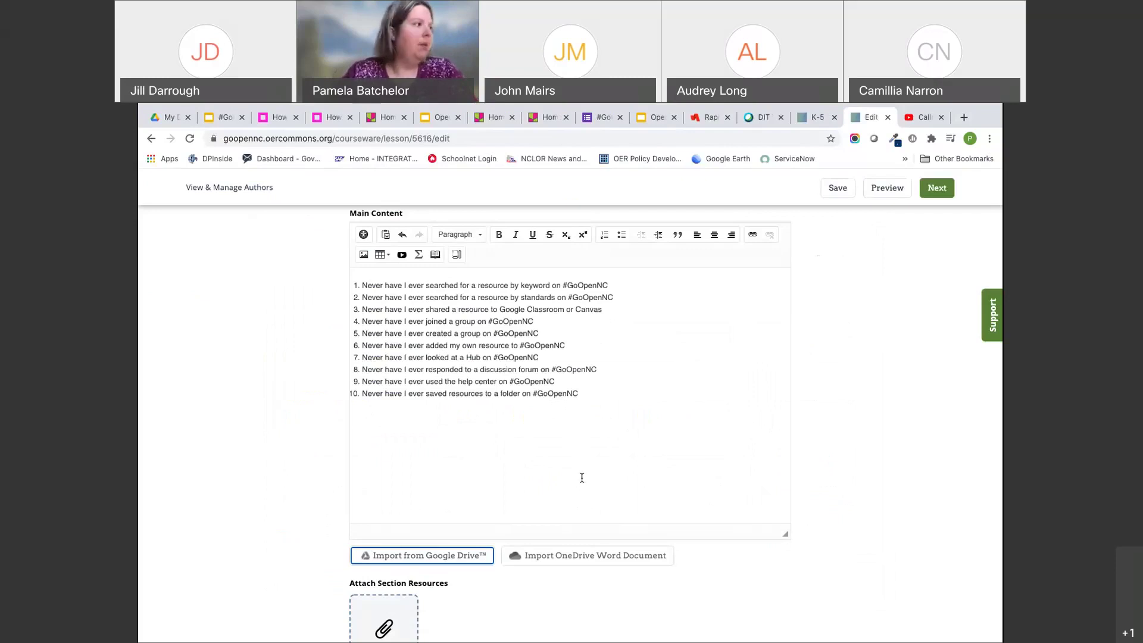
Add a "Directions:" line below the imported numbered list and format it as Heading 1.
left_click(373, 274)
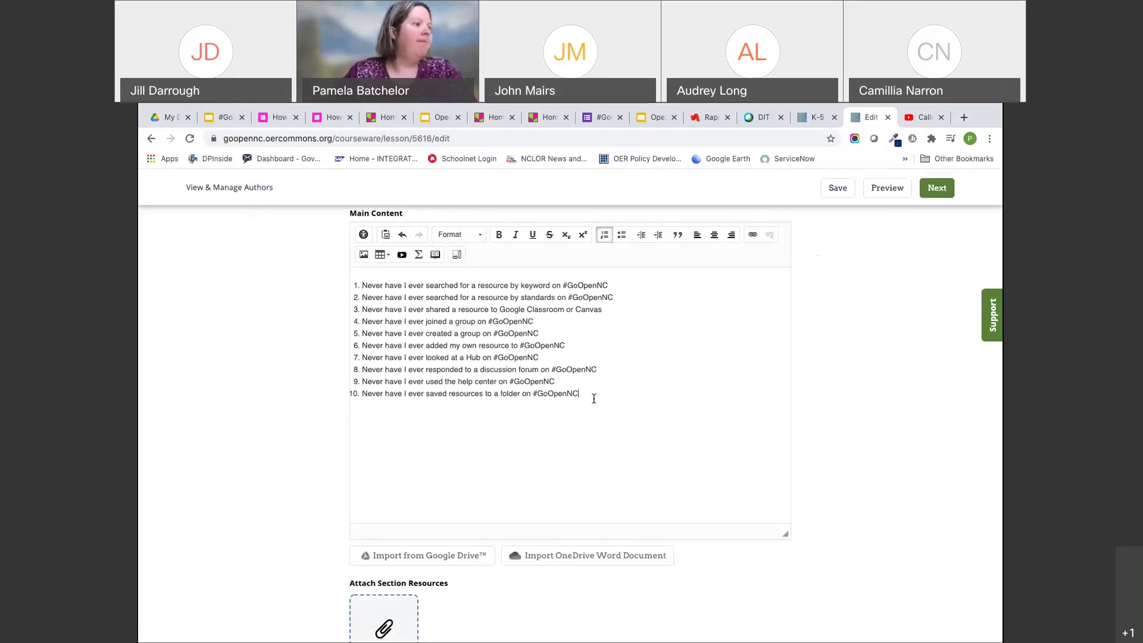
key("Return")
key("Return")
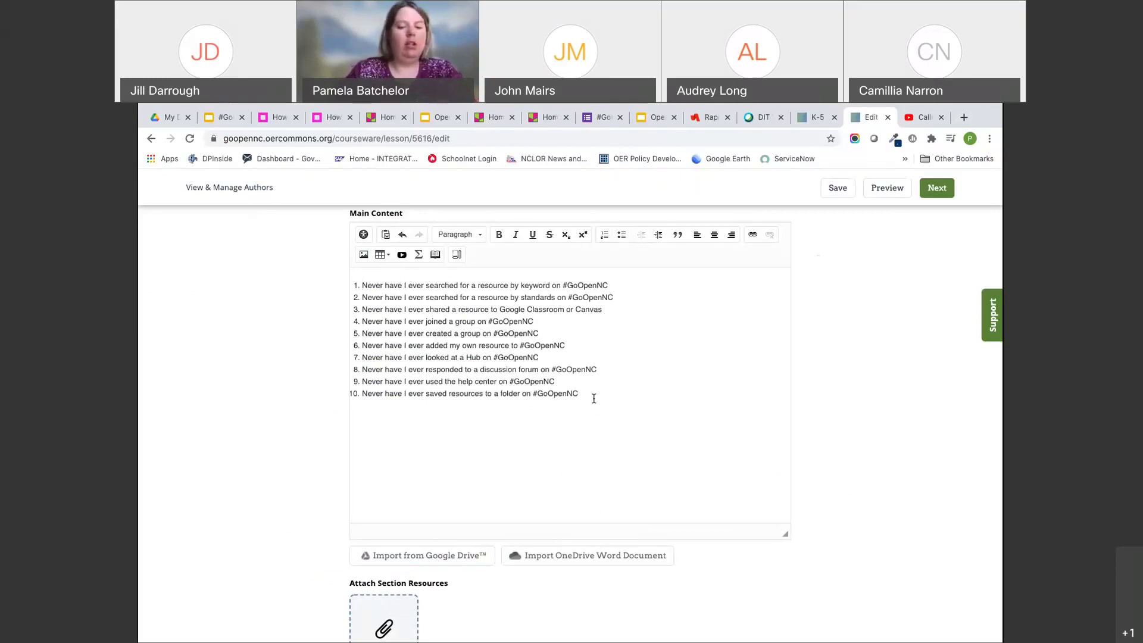
type("Directions")
left_click_drag(404, 415, 358, 416)
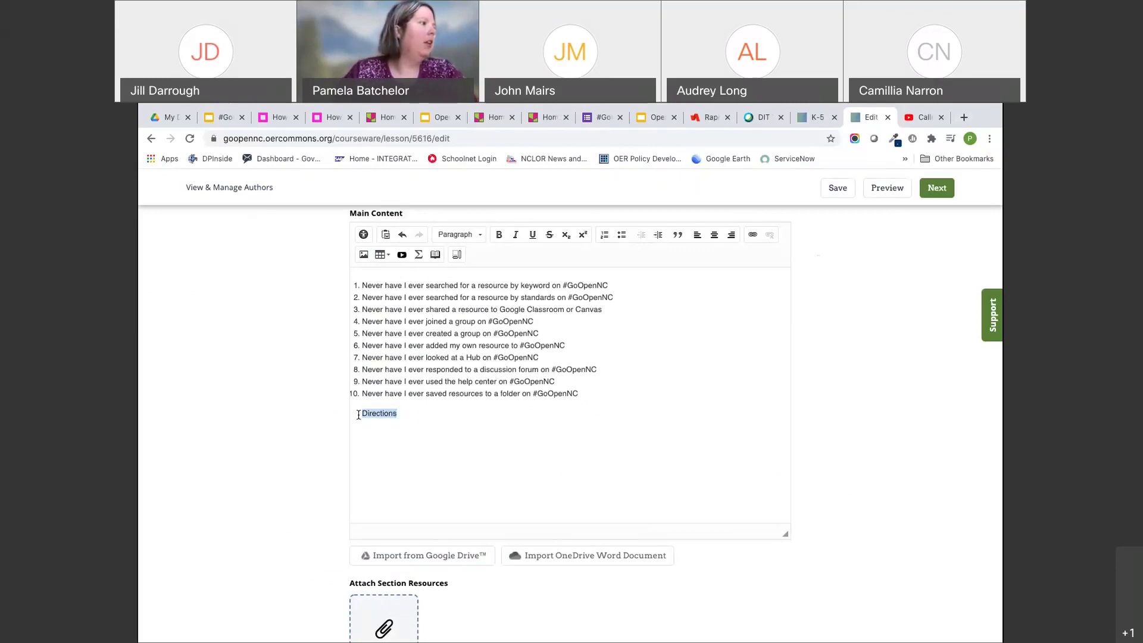
left_click(454, 236)
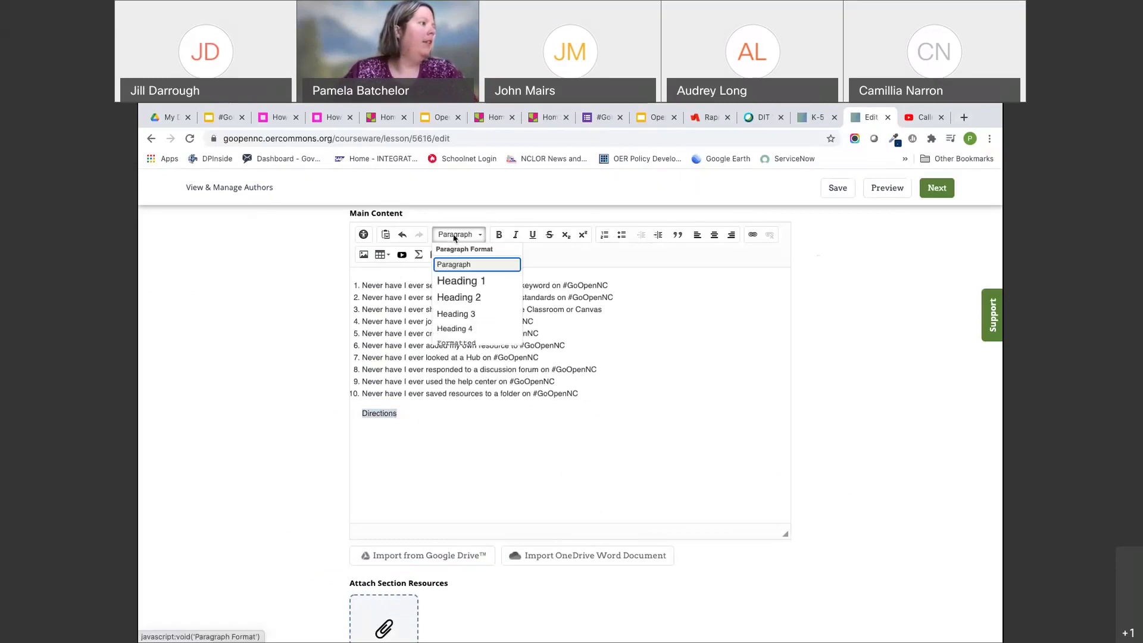
left_click(456, 282)
left_click(414, 415)
type(":")
key("Return")
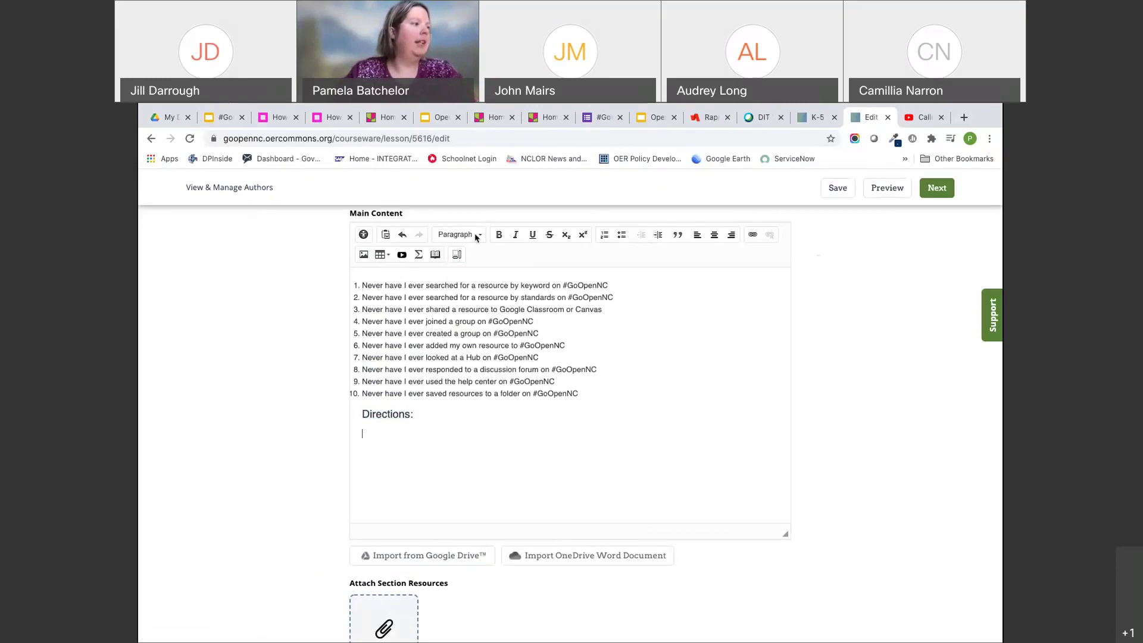
Write "Call out the statements above. Participants get one point for each statement they have done." under the Directions heading.
type("Call out")
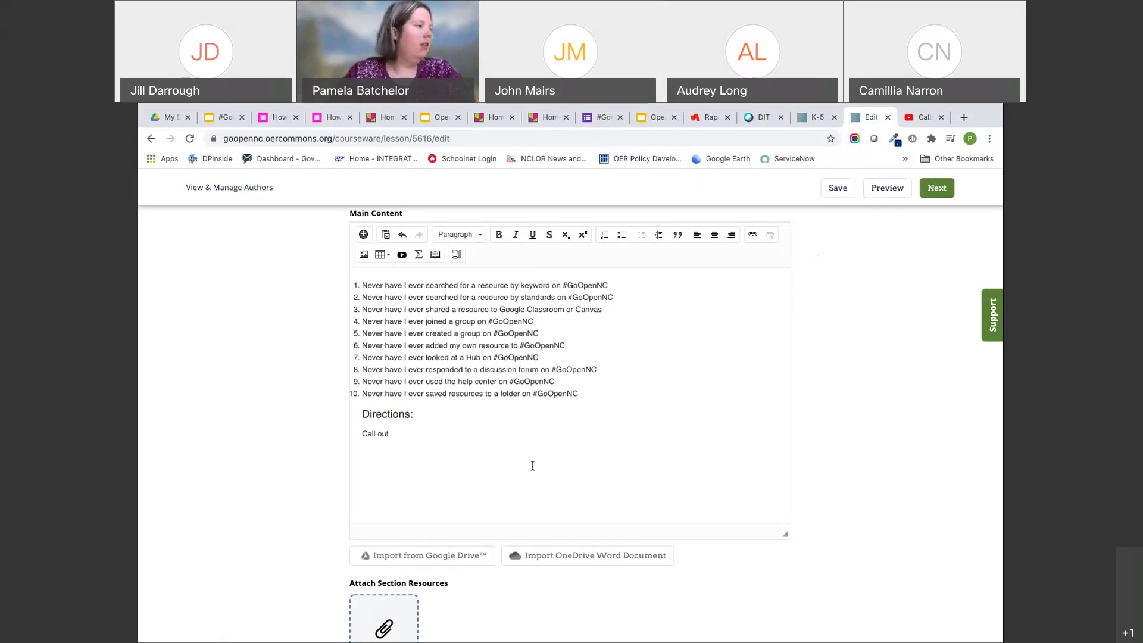
type("the statements above. ")
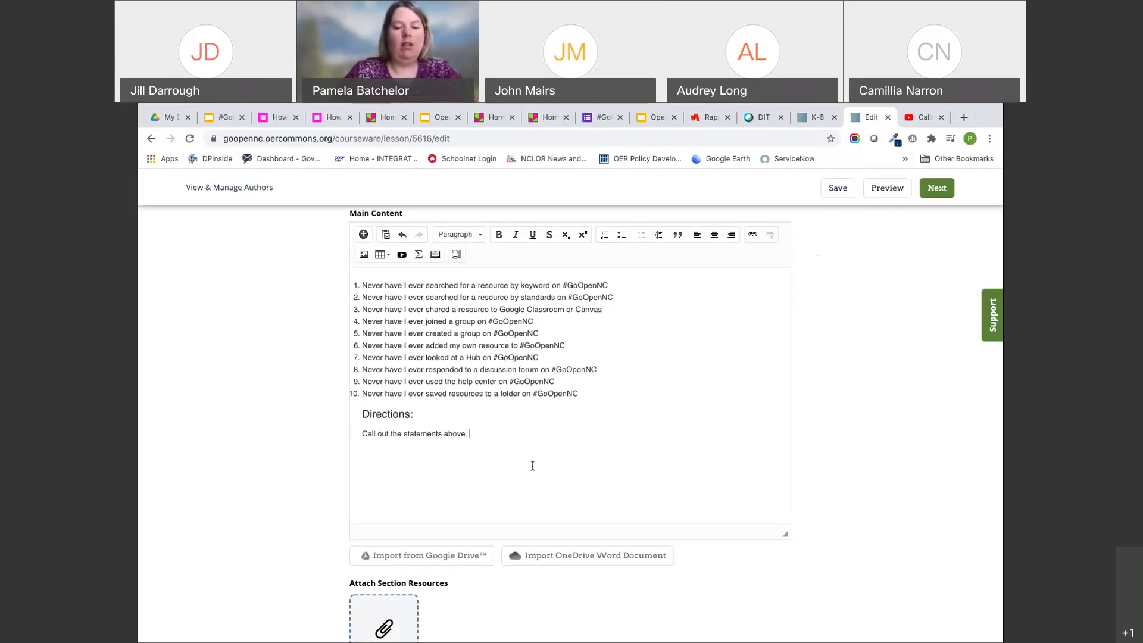
type("Participants")
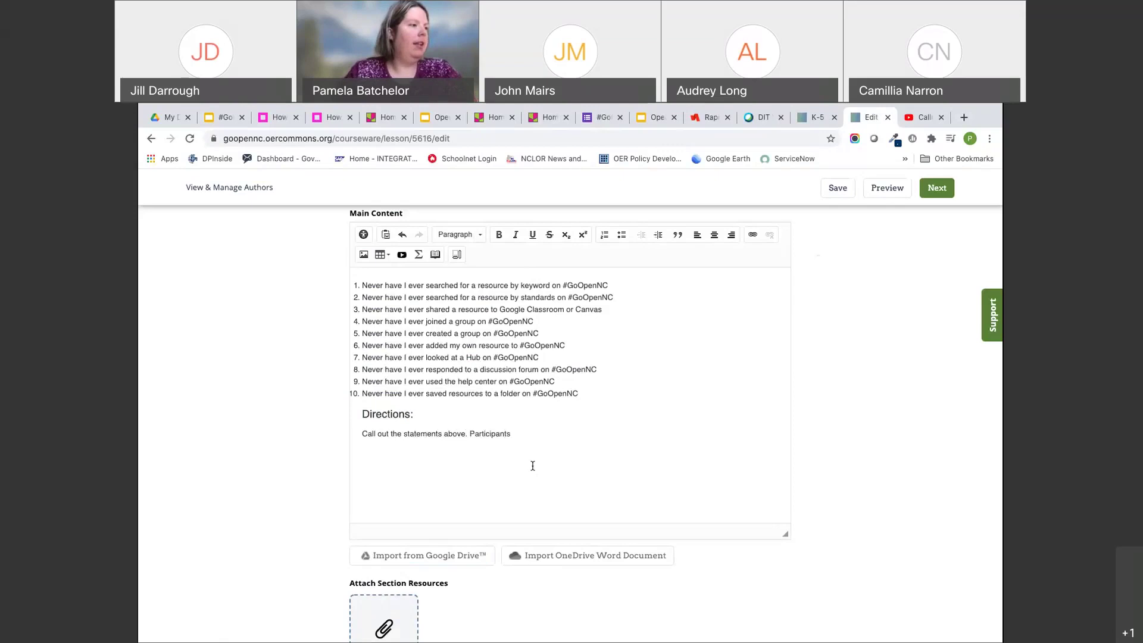
type(" get one ")
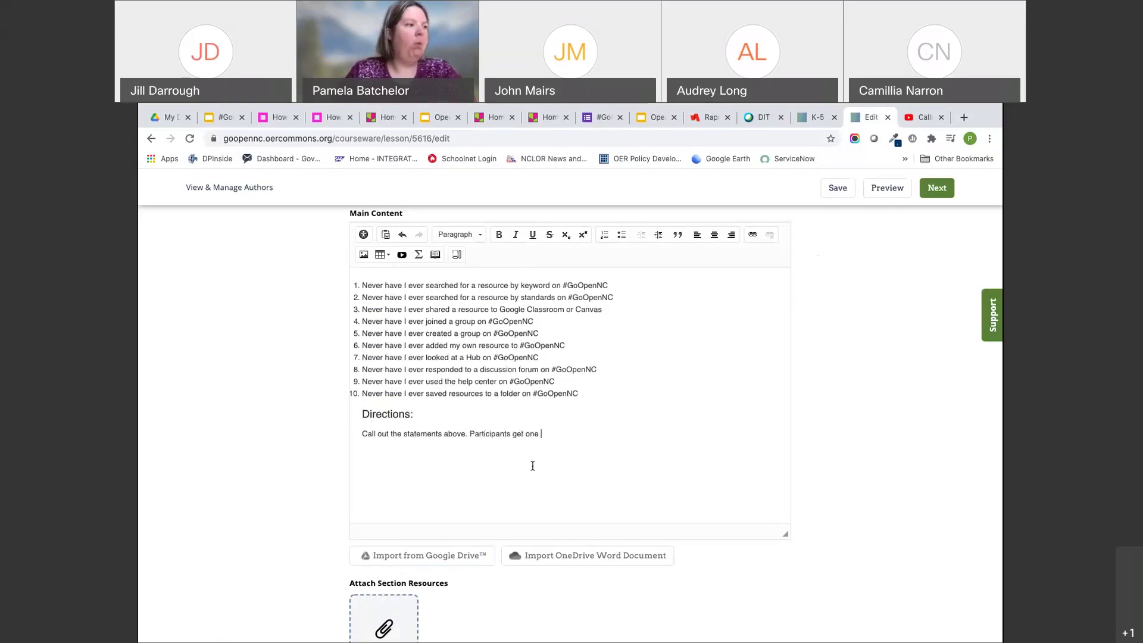
type("point for e")
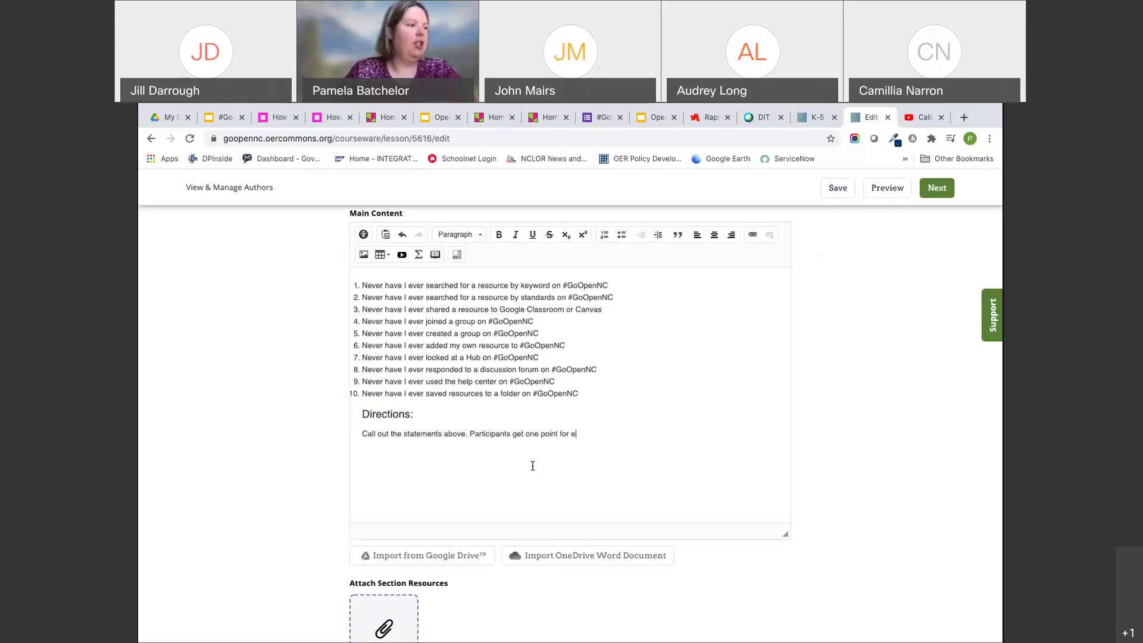
type("ach statement")
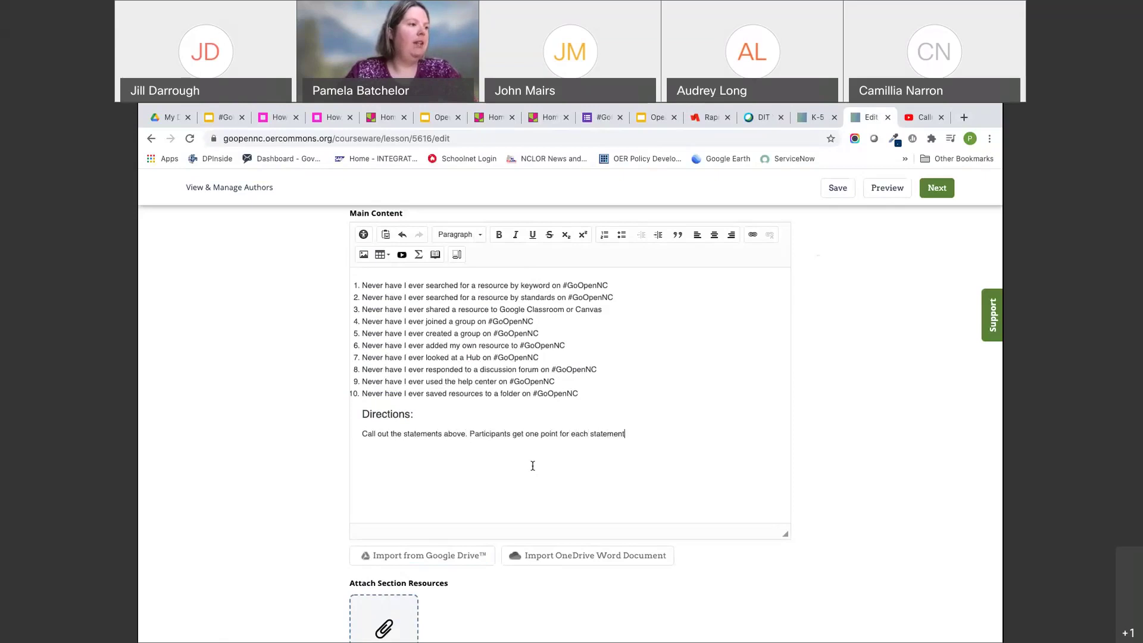
type(" they have ")
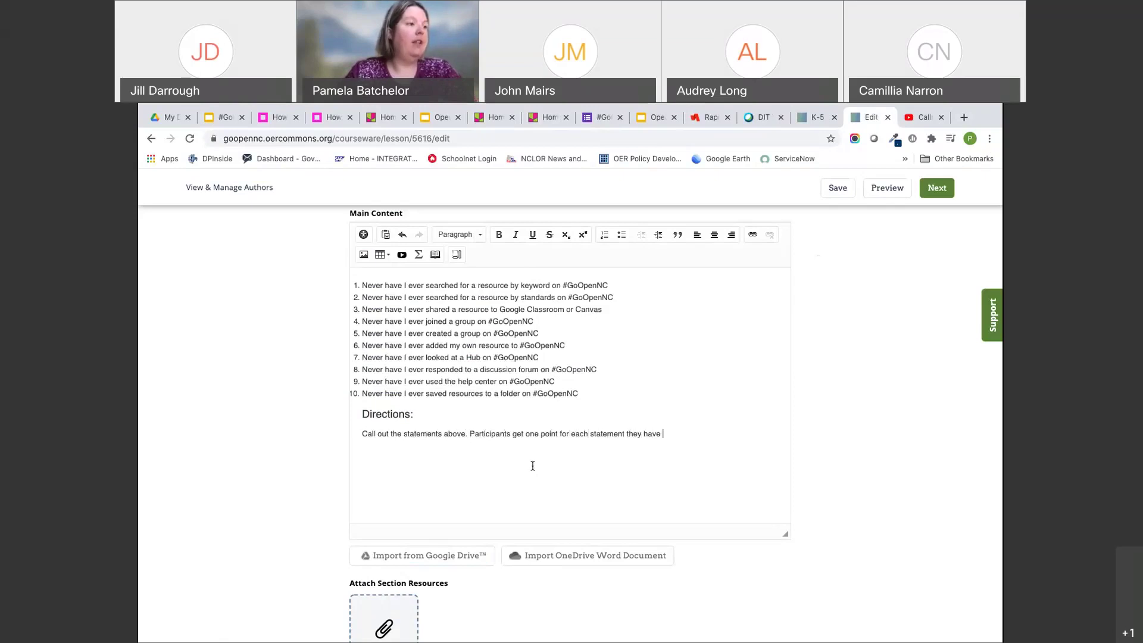
type("never done.")
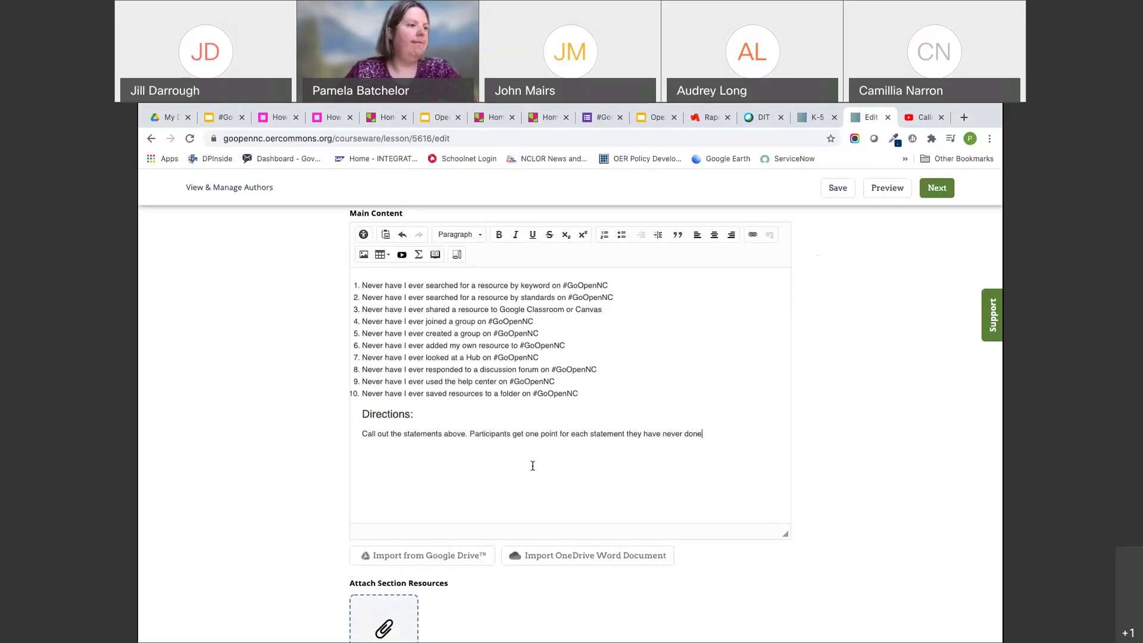
key("BackSpace")
key("BackSpace")
key("BackSpace")
key("BackSpace")
key("BackSpace")
key("BackSpace")
key("BackSpace")
key("BackSpace")
key("BackSpace")
key("BackSpace")
key("BackSpace")
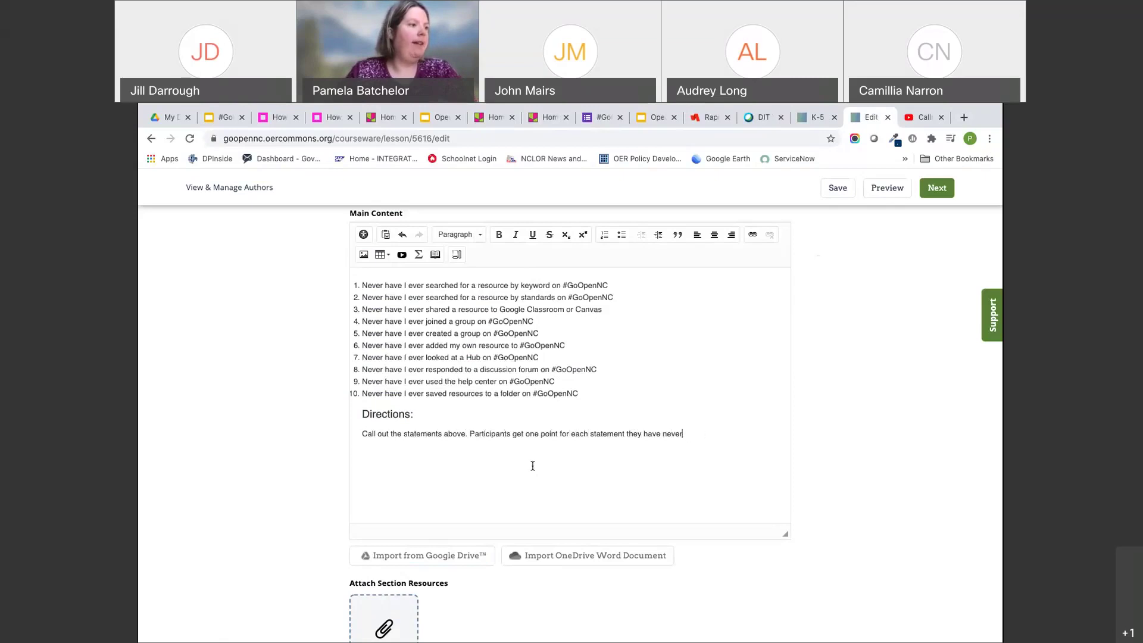
type("done")
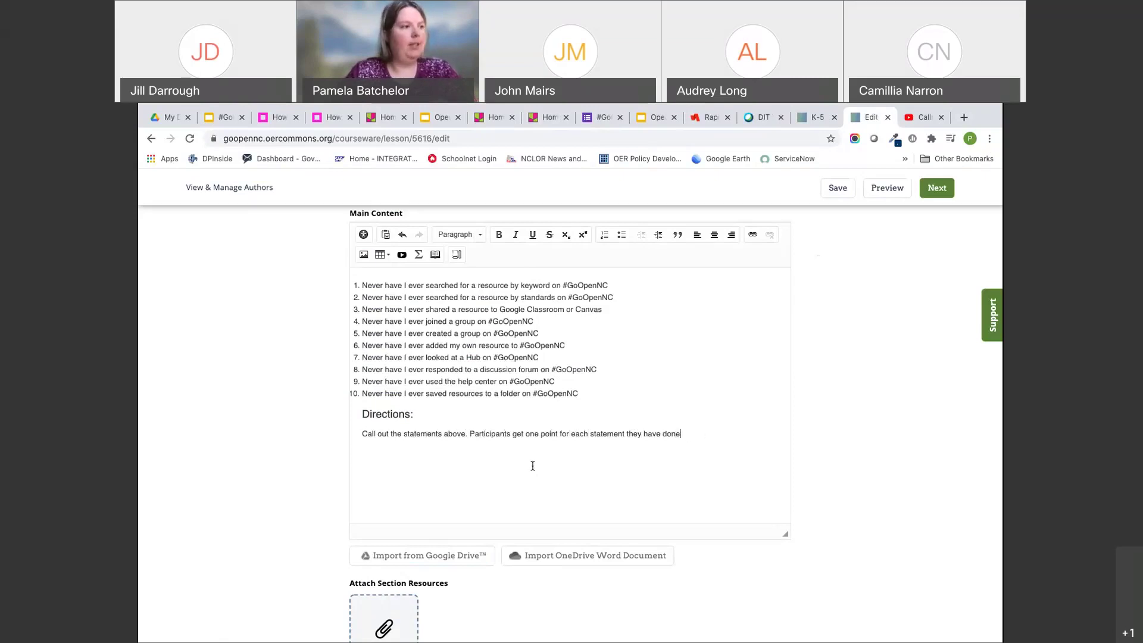
type(".")
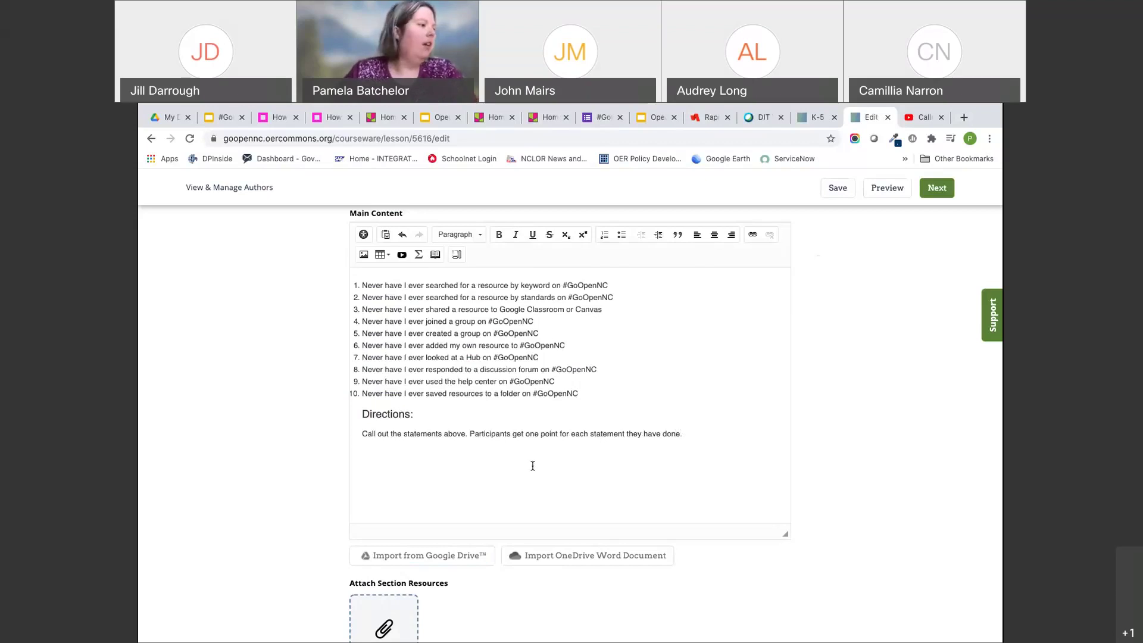
Examine the section resource attachment options, close them without attaching anything, and view the instructor notes and new section options.
scroll(467, 490, "down", 3)
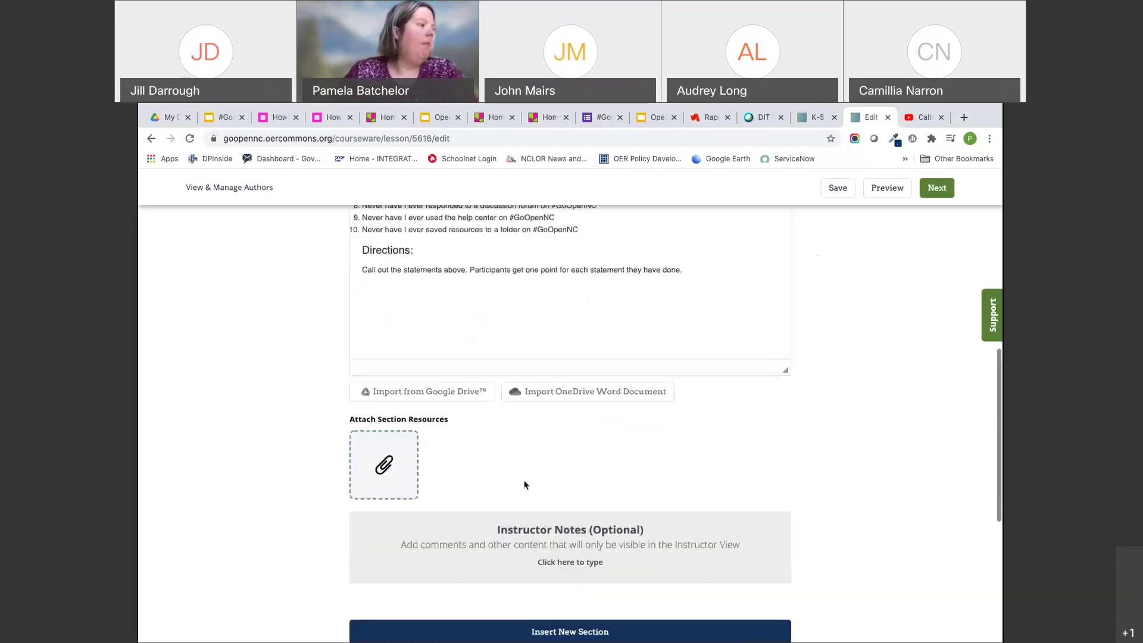
scroll(451, 454, "down", 2)
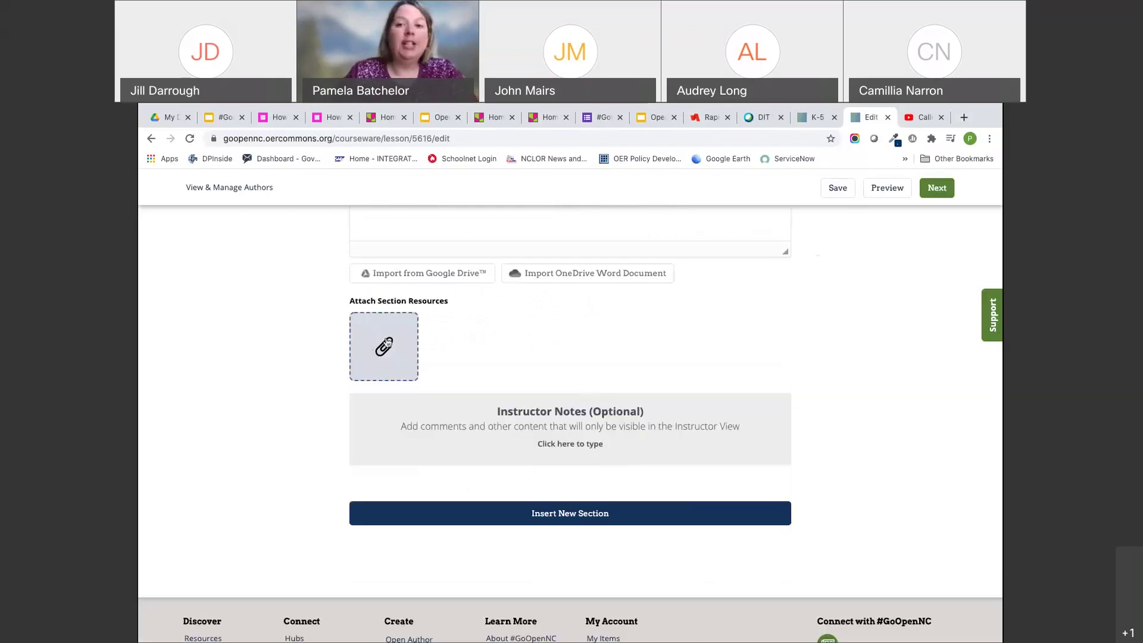
left_click(385, 345)
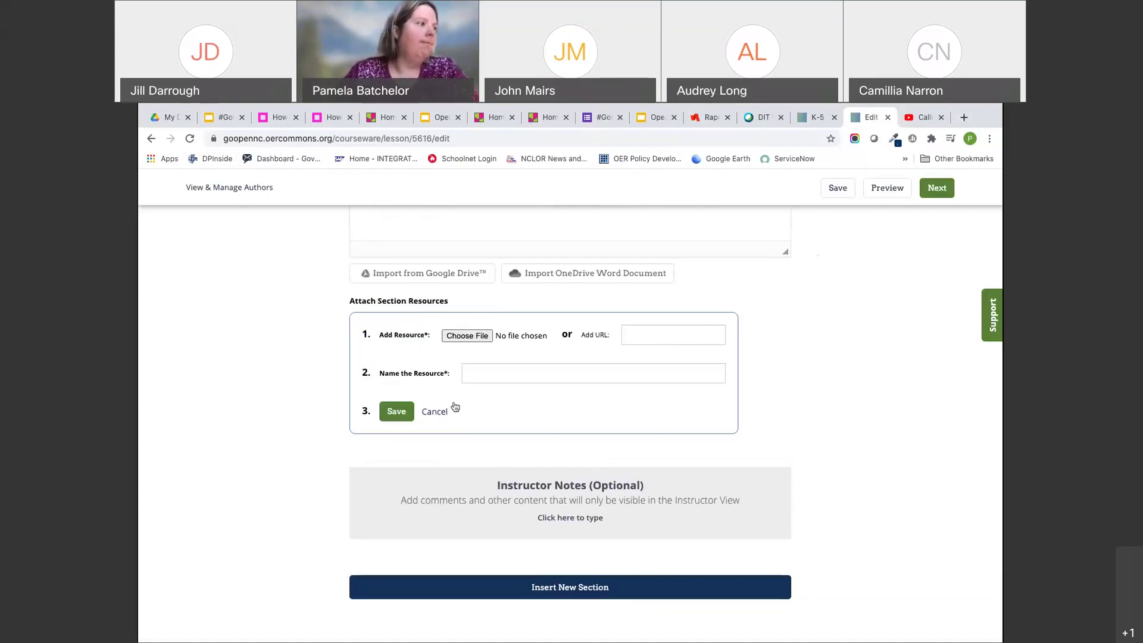
left_click(436, 411)
scroll(566, 352, "down", 2)
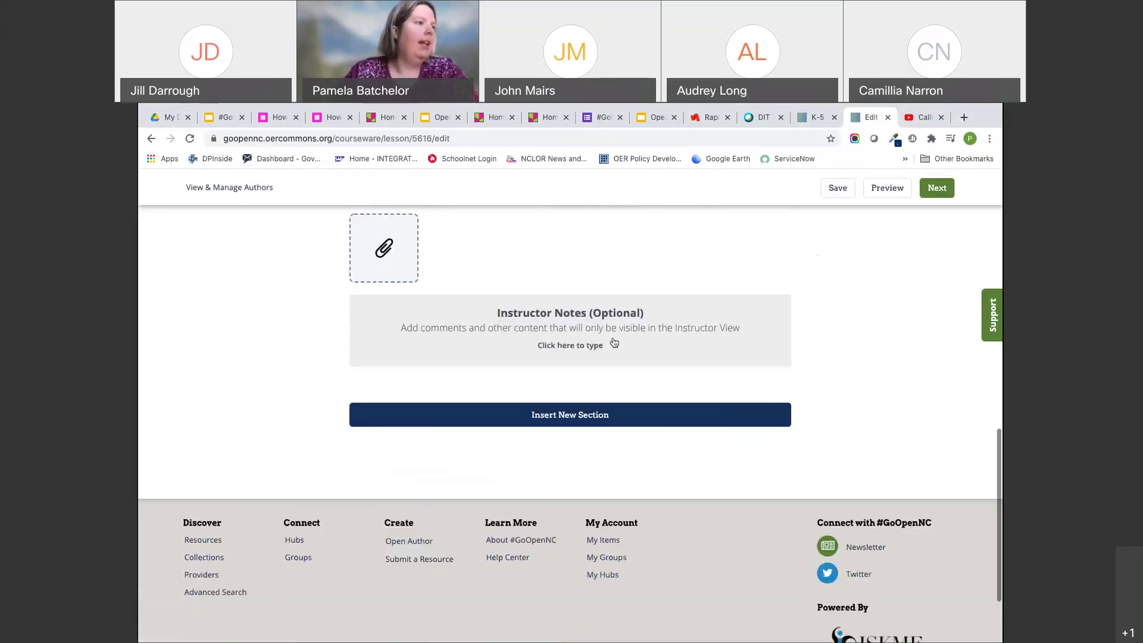
Continue to the resource description page and write the overview "Quick professional development icebraker for #GoOpenNC.".
scroll(661, 337, "up", 15)
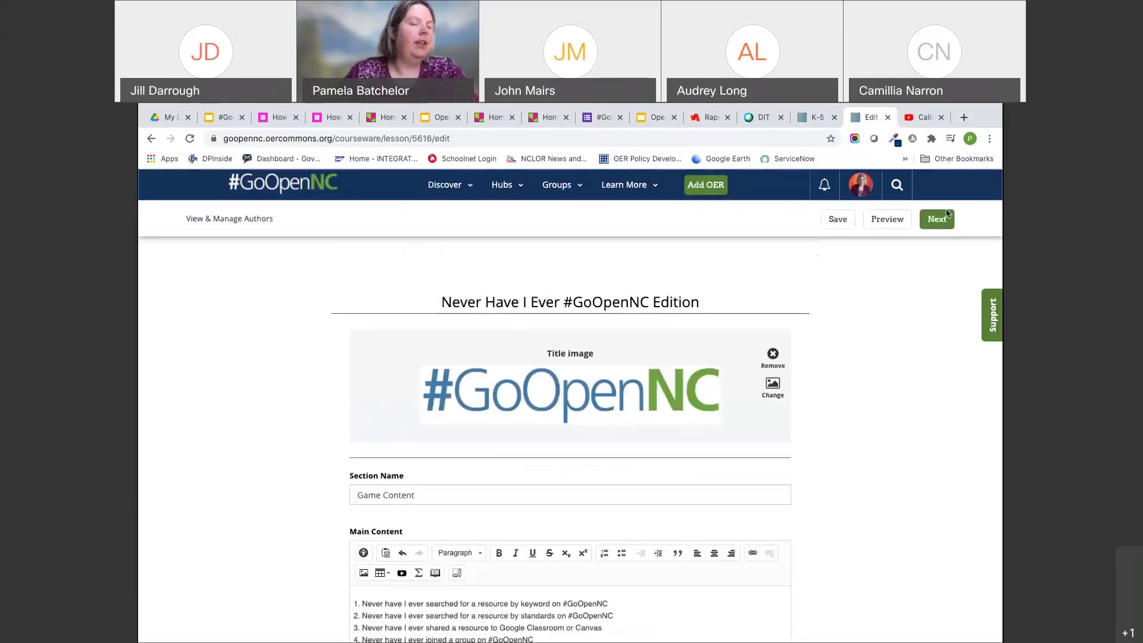
left_click(939, 220)
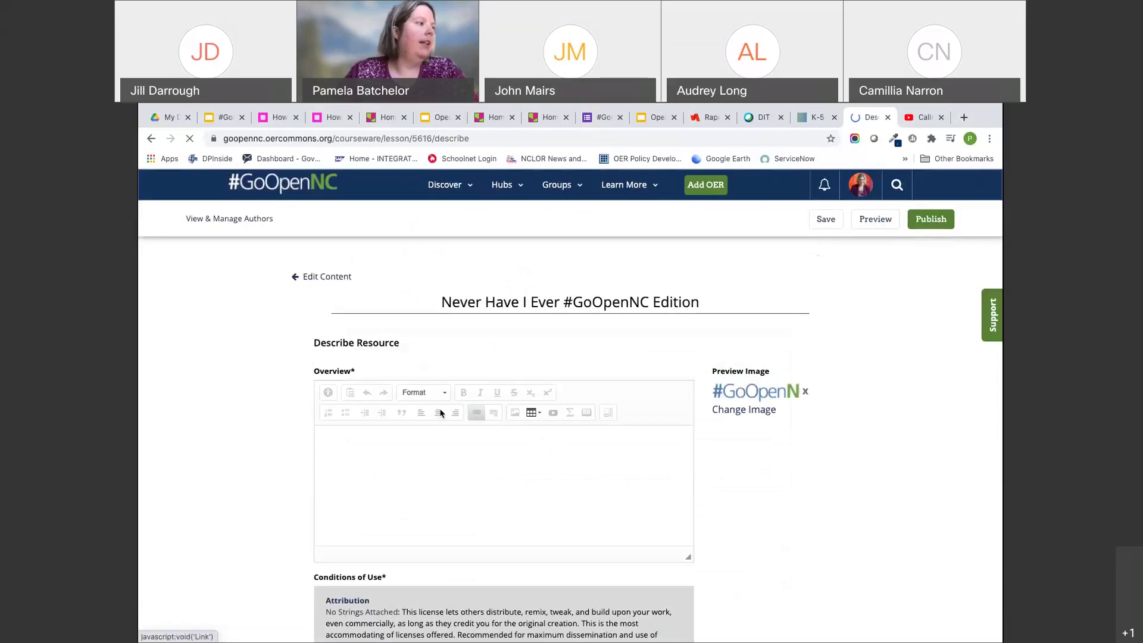
left_click(395, 443)
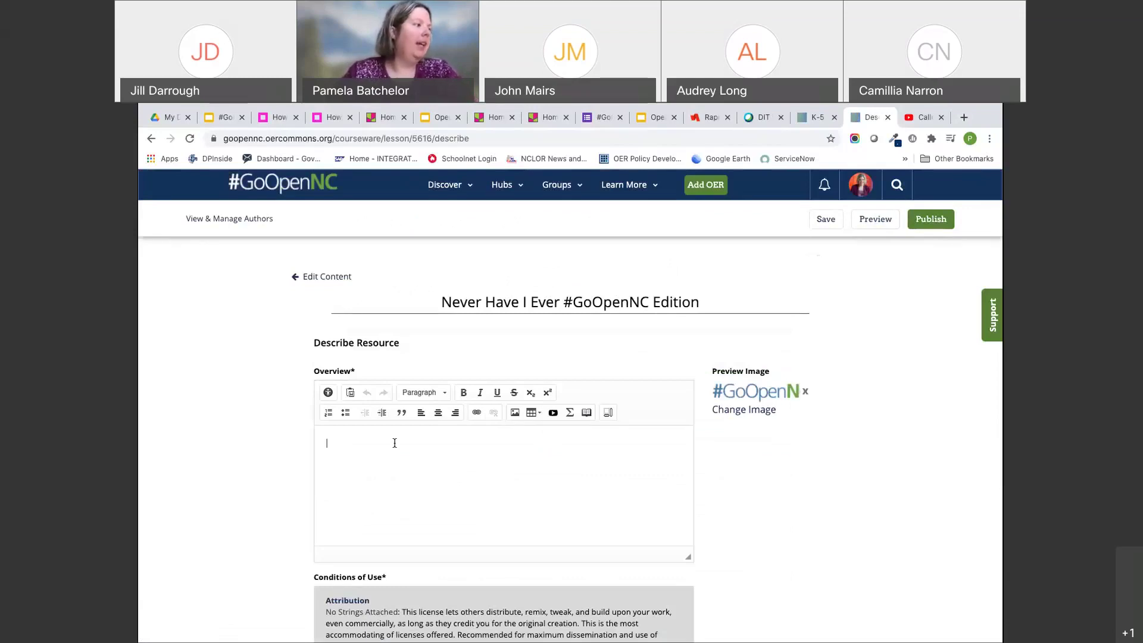
left_click(395, 443)
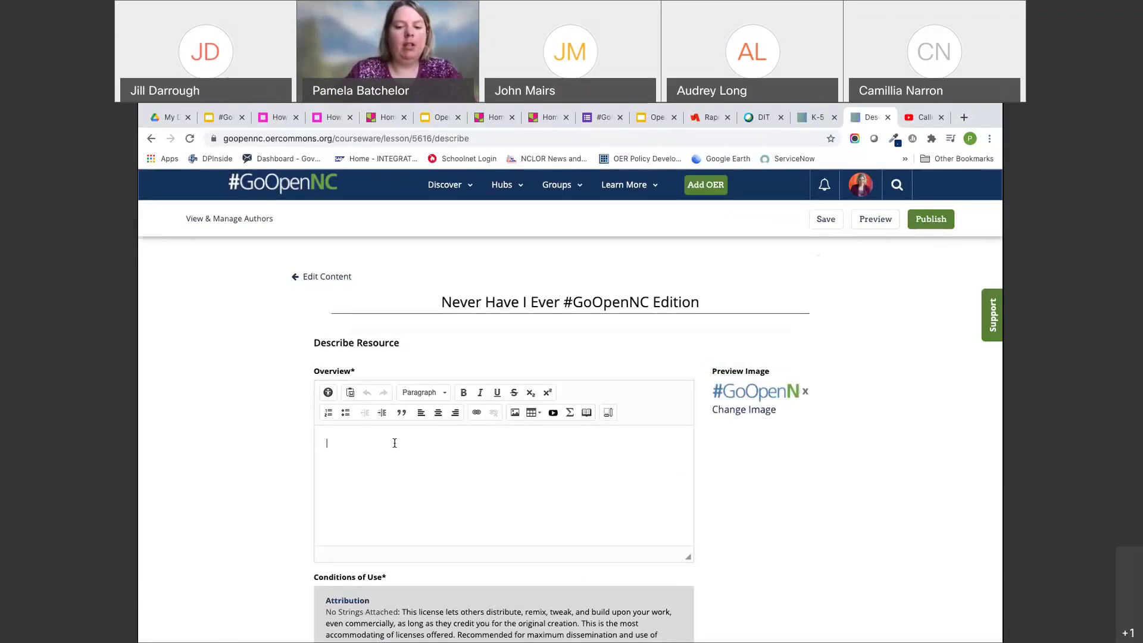
type("Q")
key("BackSpace")
type("Q")
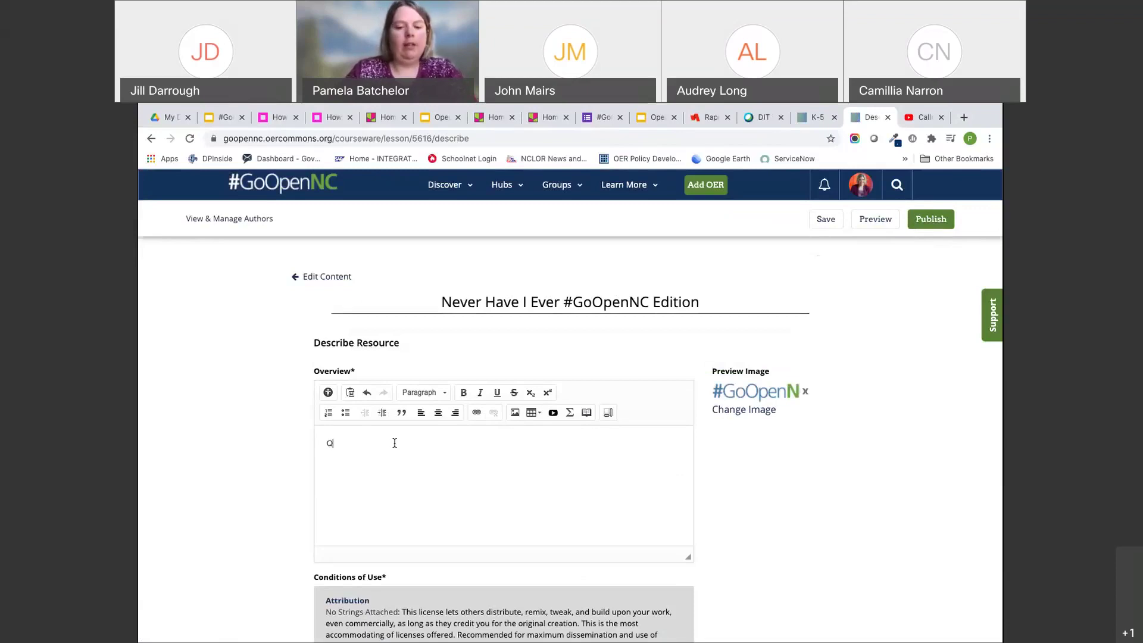
type("uick profe")
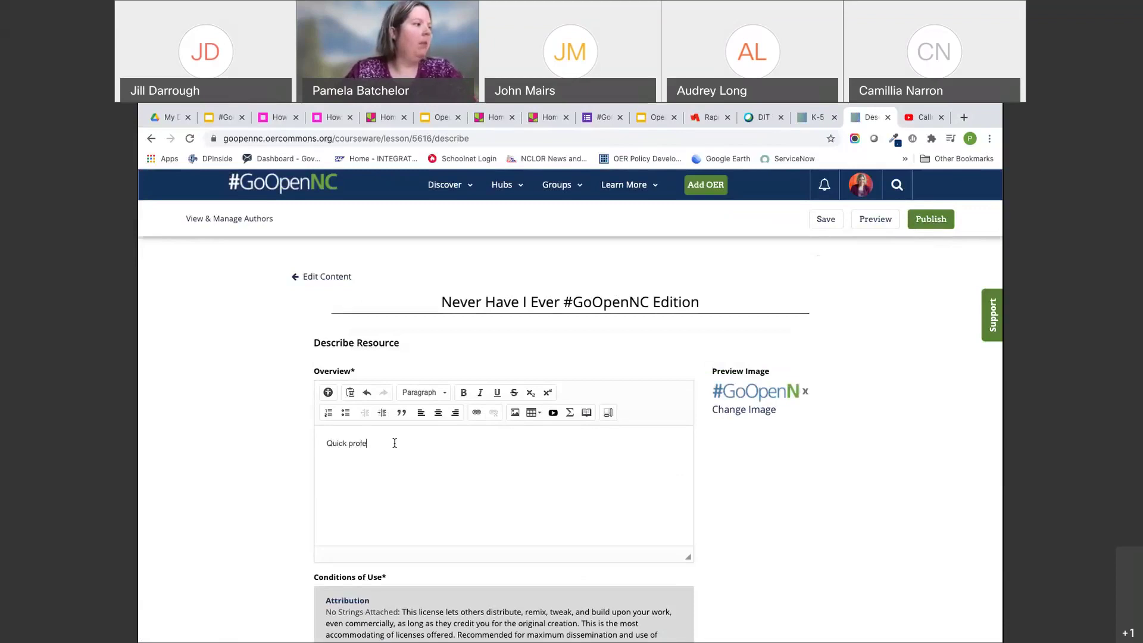
type("ssional develip")
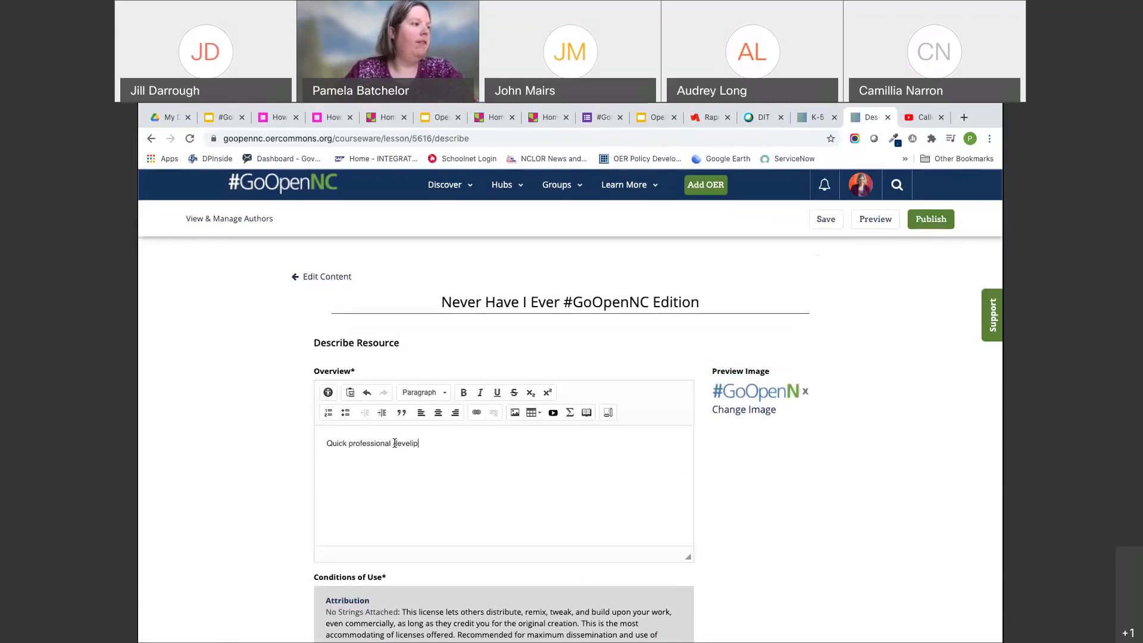
key("BackSpace")
type("opment icebrack")
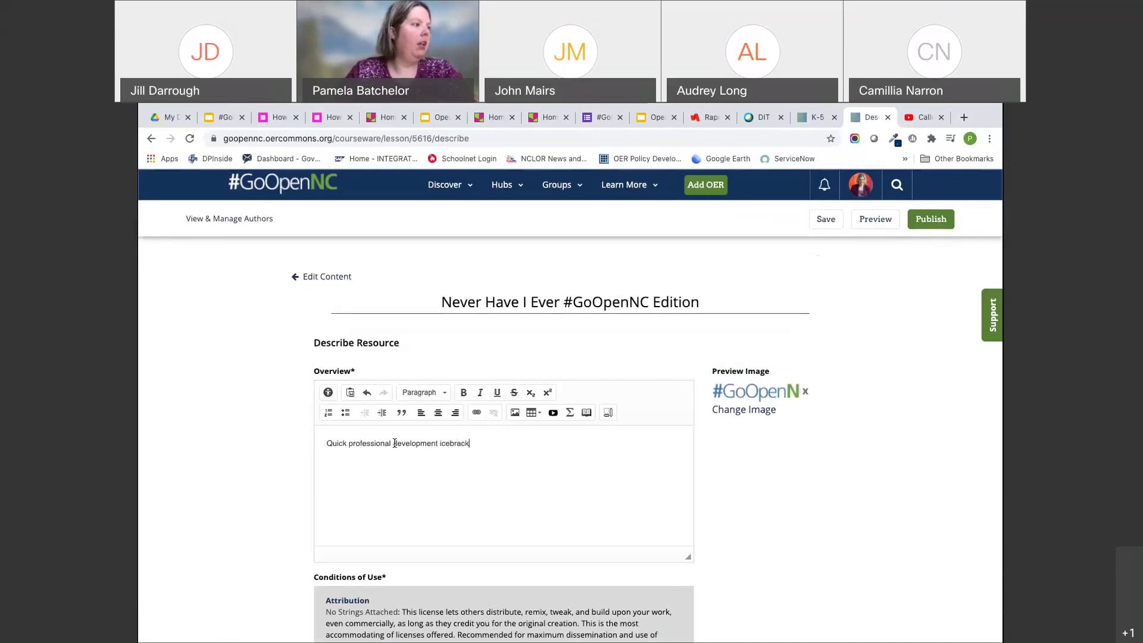
key("BackSpace")
type("raker for #")
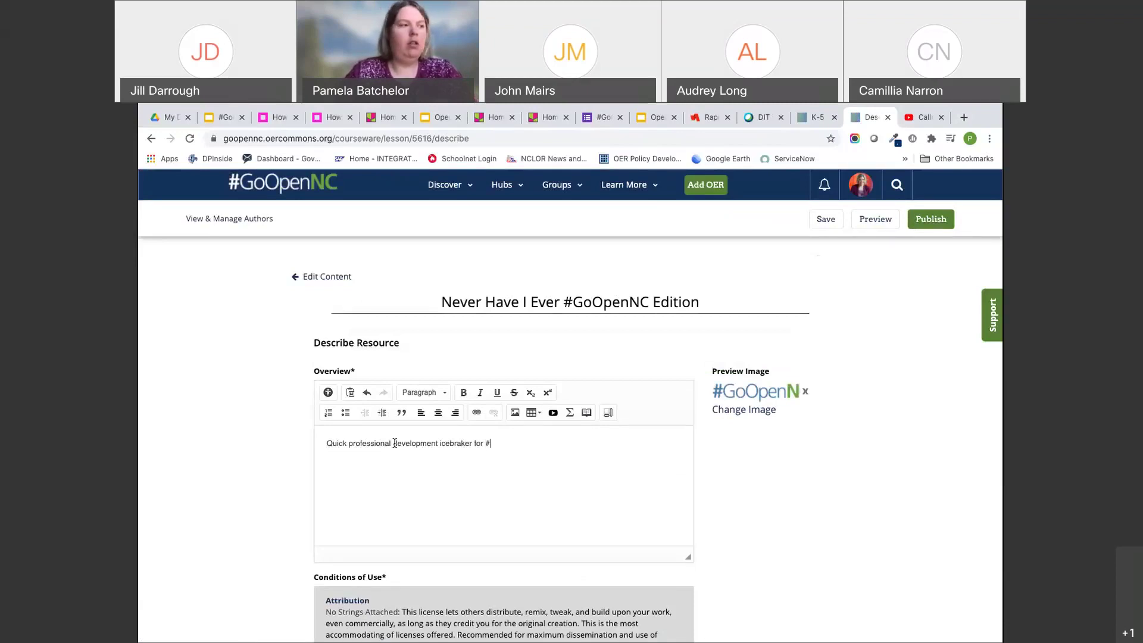
type("GoOpenNC")
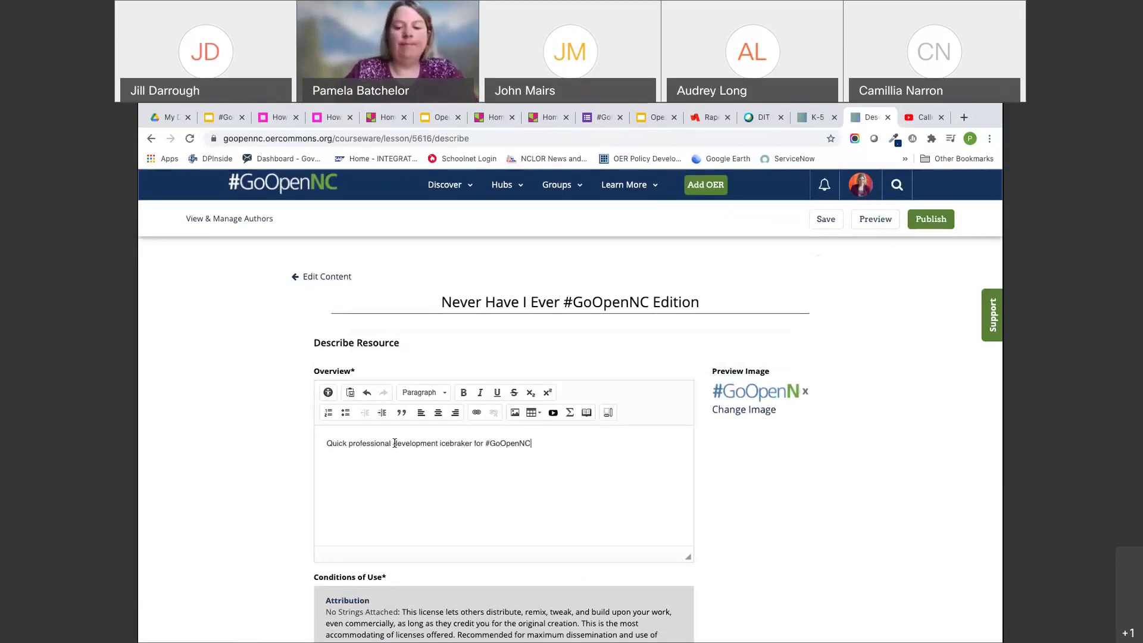
type(".")
Set the resource's conditions of use to Public Domain.
scroll(248, 435, "down", 4)
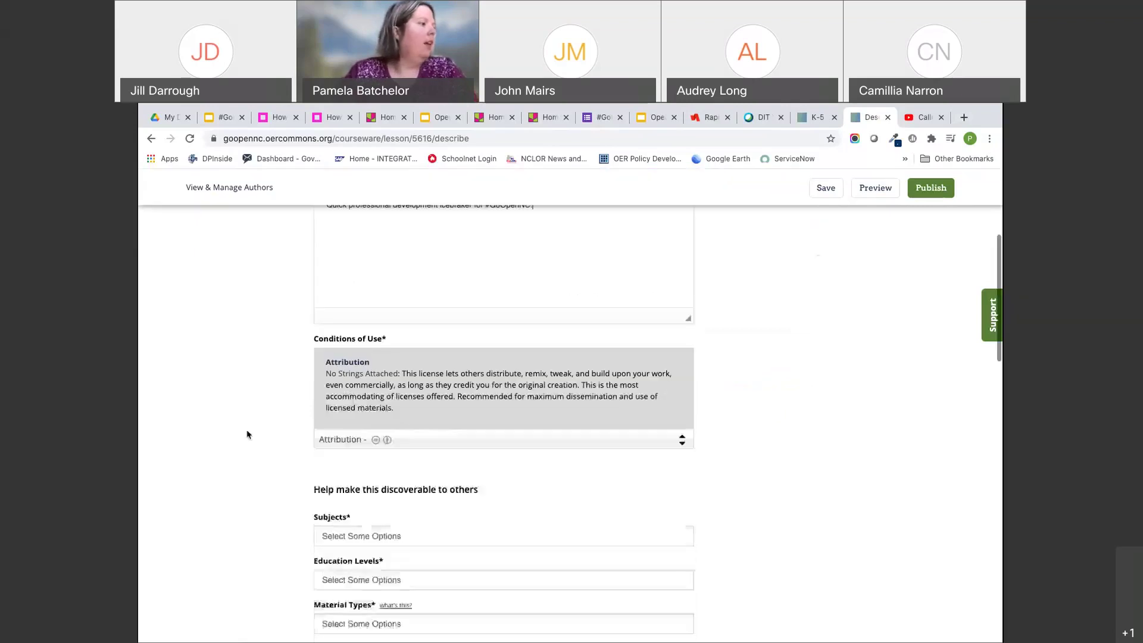
left_click(415, 439)
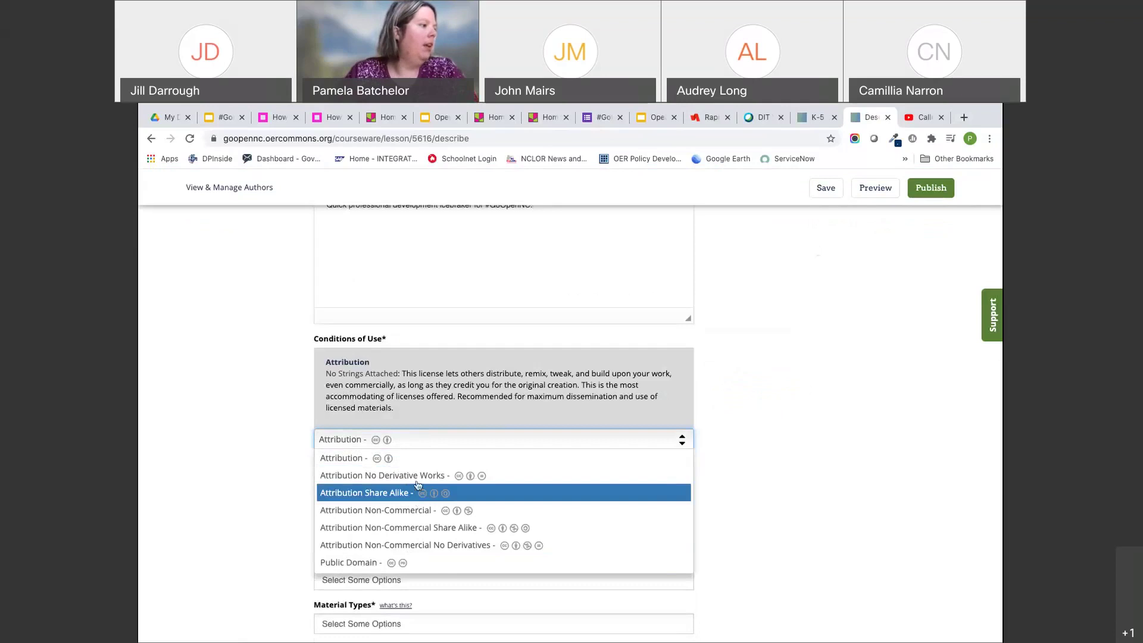
left_click(428, 563)
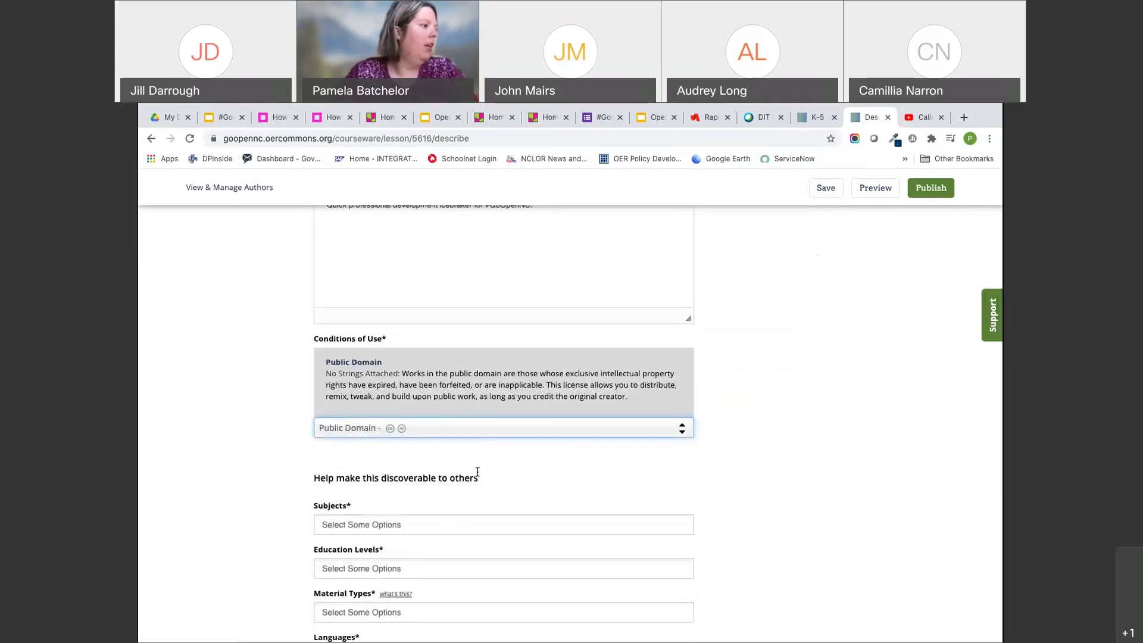
Set the resource's subject to Professional Development and its education level to Graduate / Professional.
scroll(477, 472, "down", 3)
left_click(428, 429)
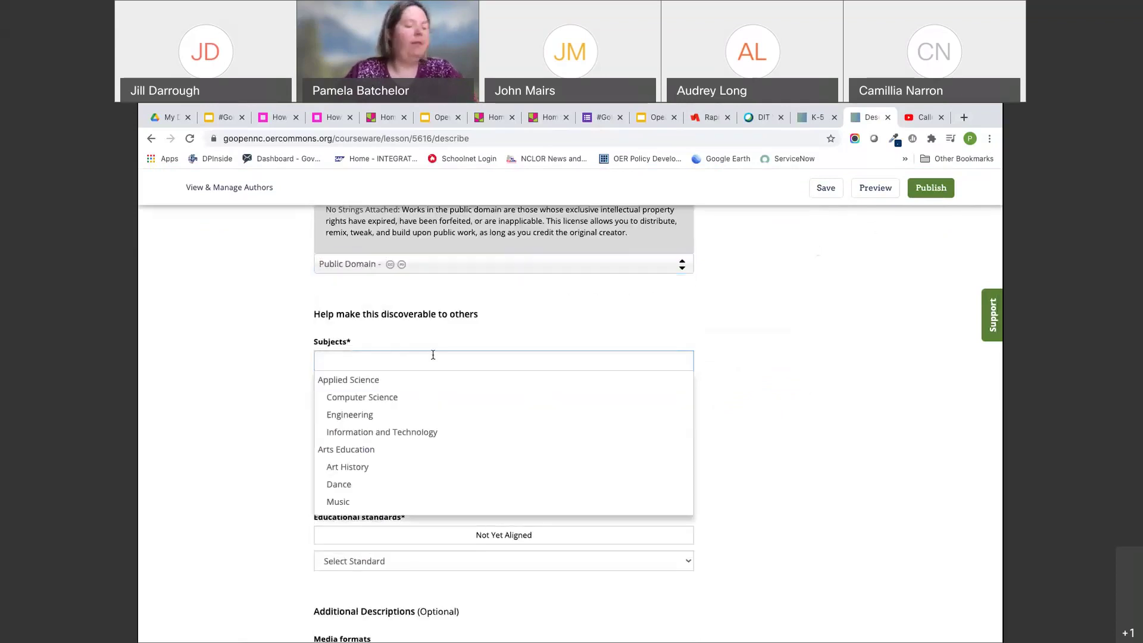
type("prof")
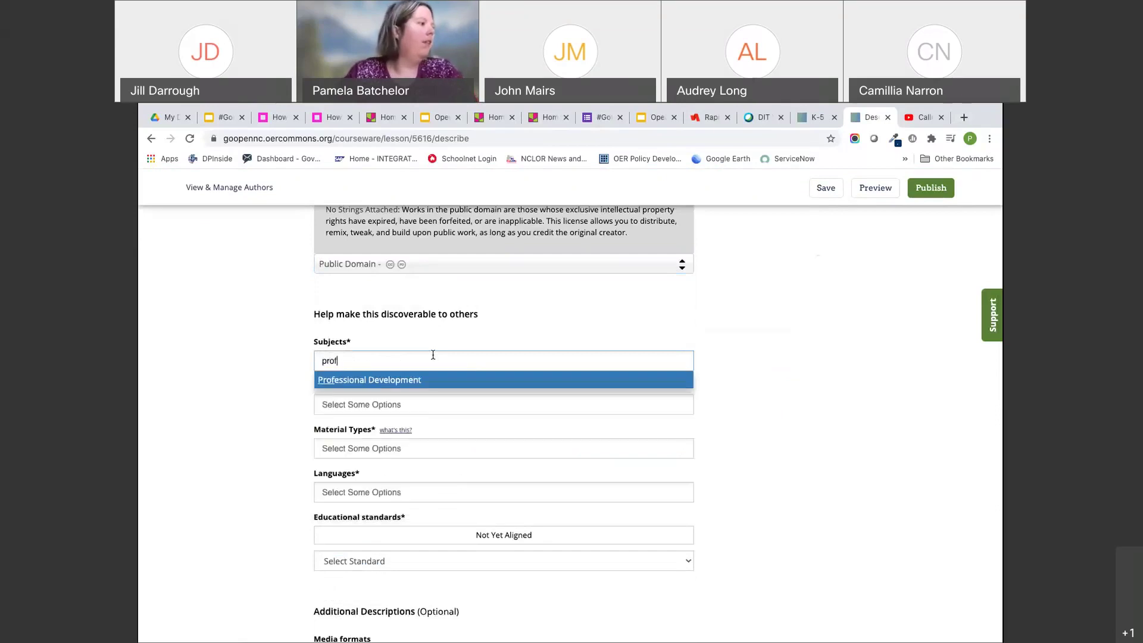
left_click(431, 375)
left_click(413, 403)
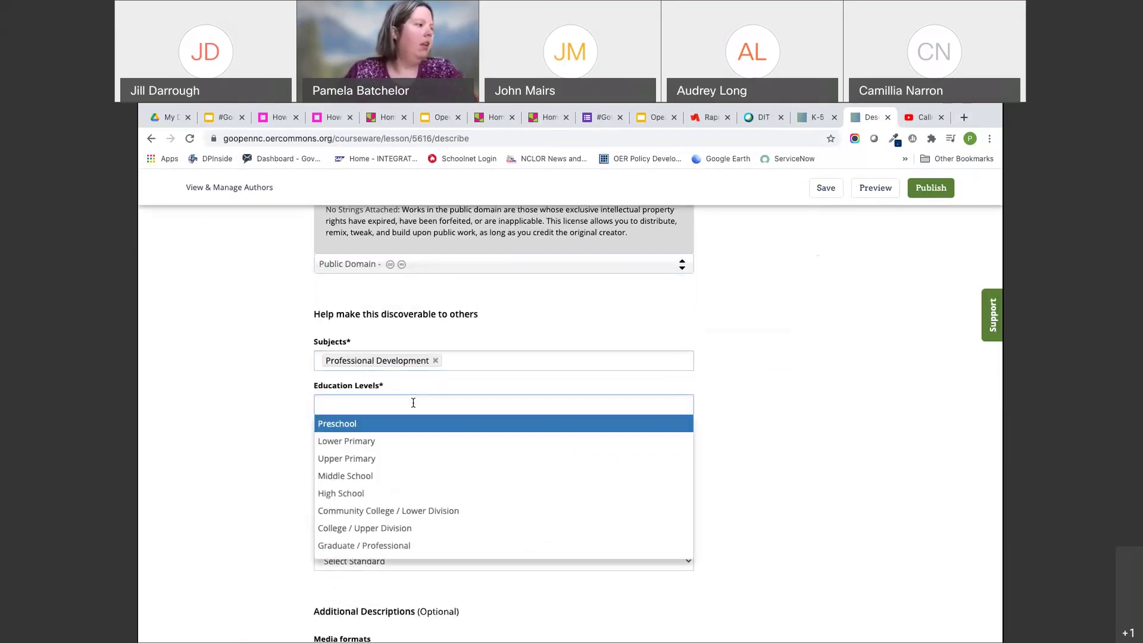
left_click(390, 546)
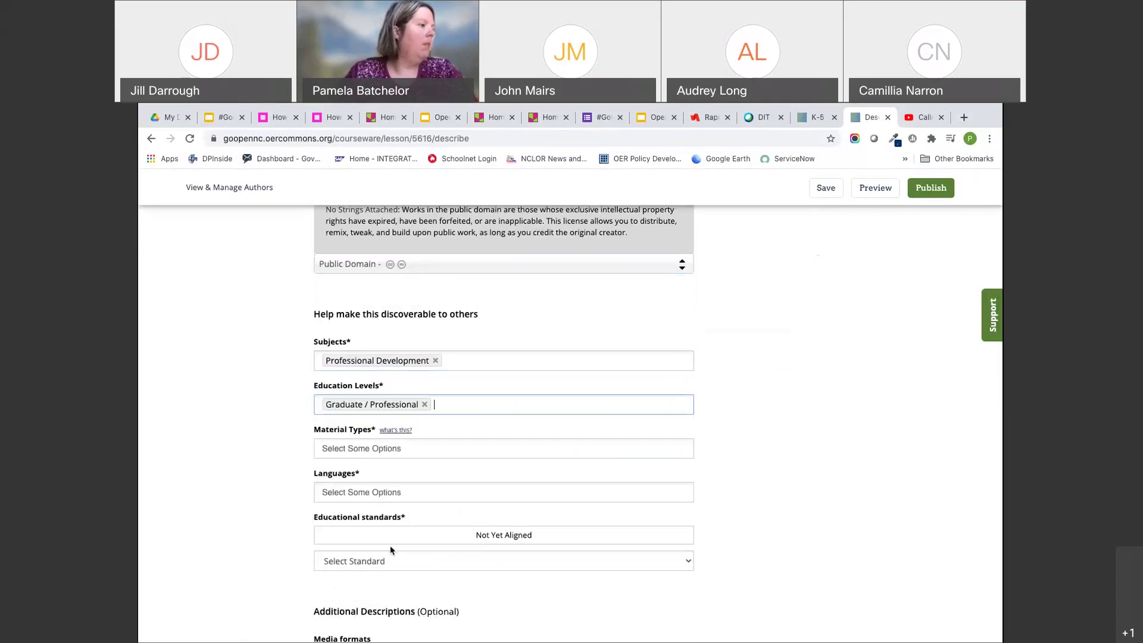
Set the resource's material type to Activity/Lab and its language to English.
left_click(352, 451)
left_click(355, 484)
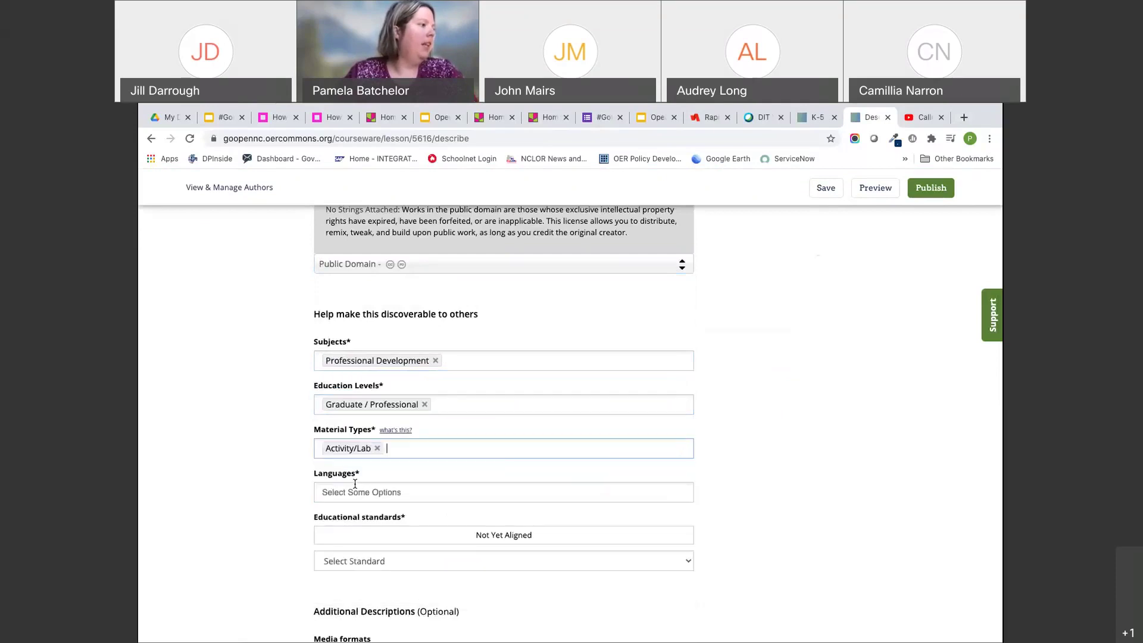
scroll(278, 470, "down", 2)
left_click(344, 400)
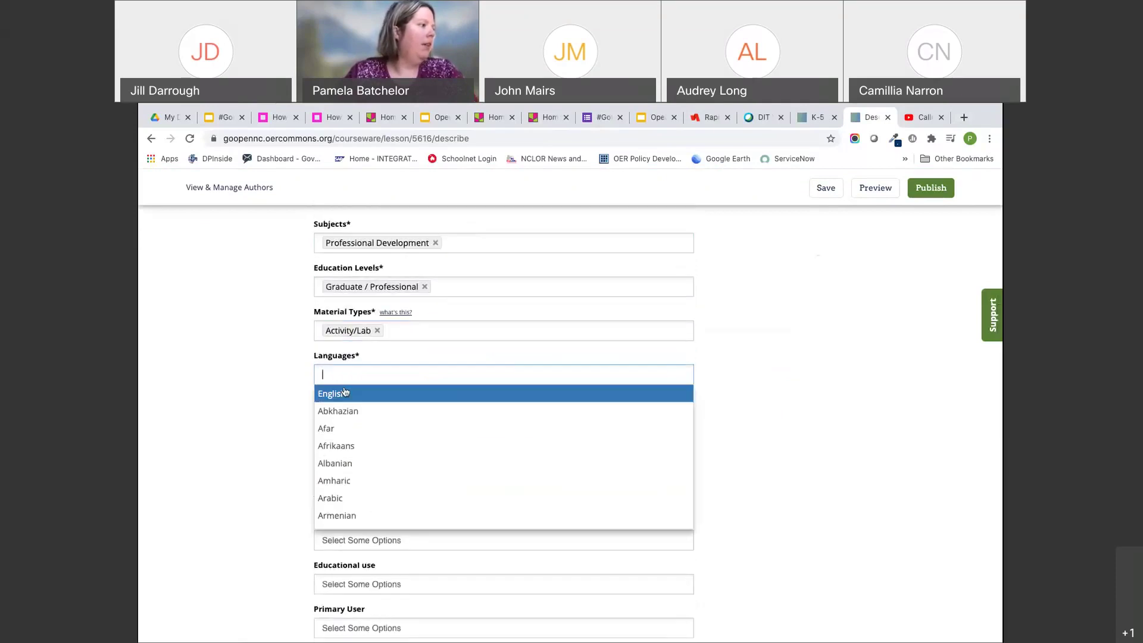
left_click(344, 392)
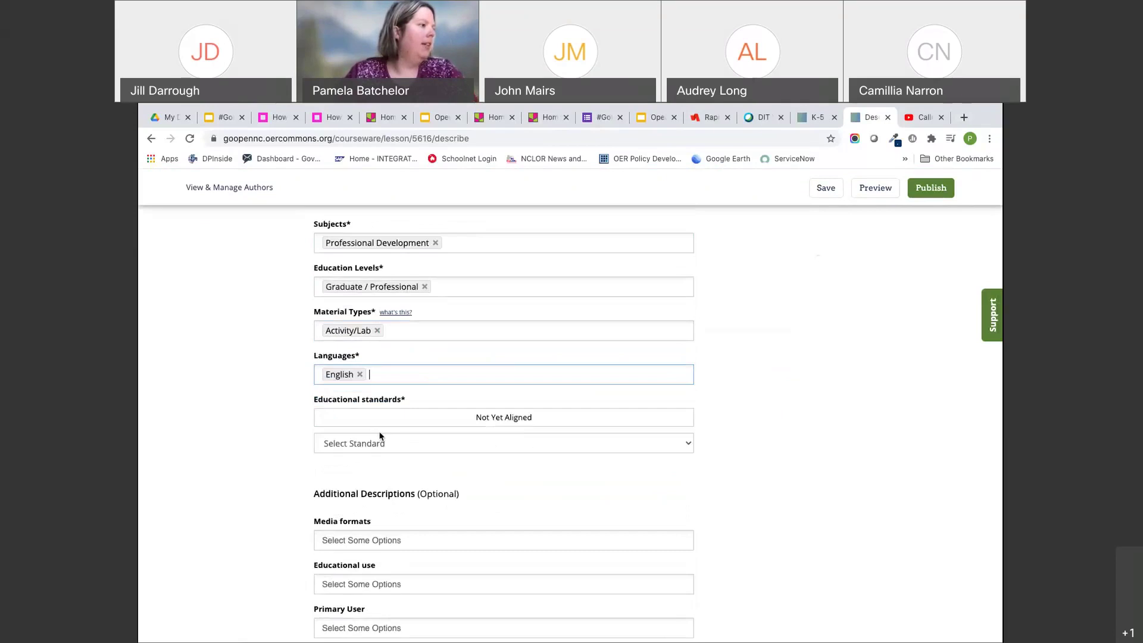
Add alignment tag NC.DLCT.DCI.1 from the Digital Content and Instruction domain of the North Carolina Digital Learning Competencies for Teachers.
left_click(381, 440)
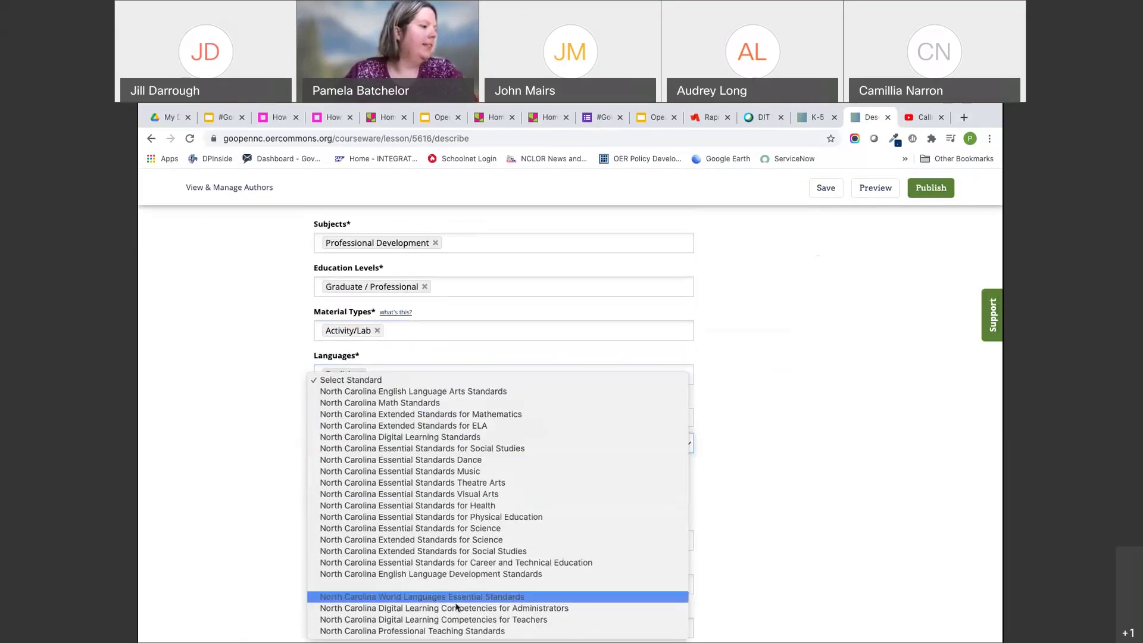
left_click(459, 620)
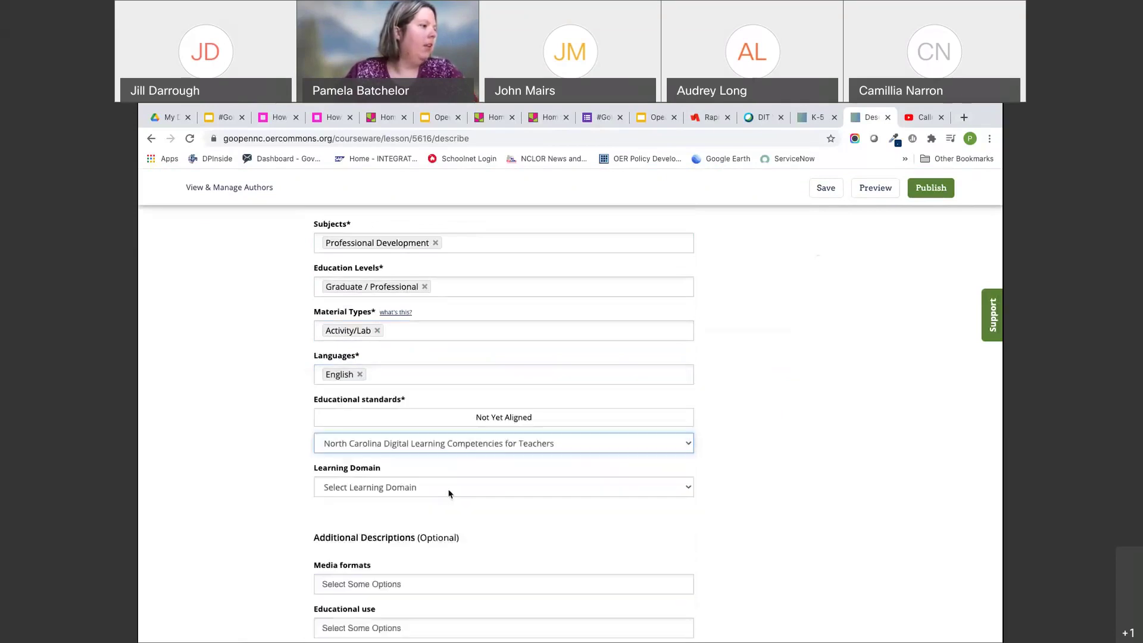
left_click(449, 493)
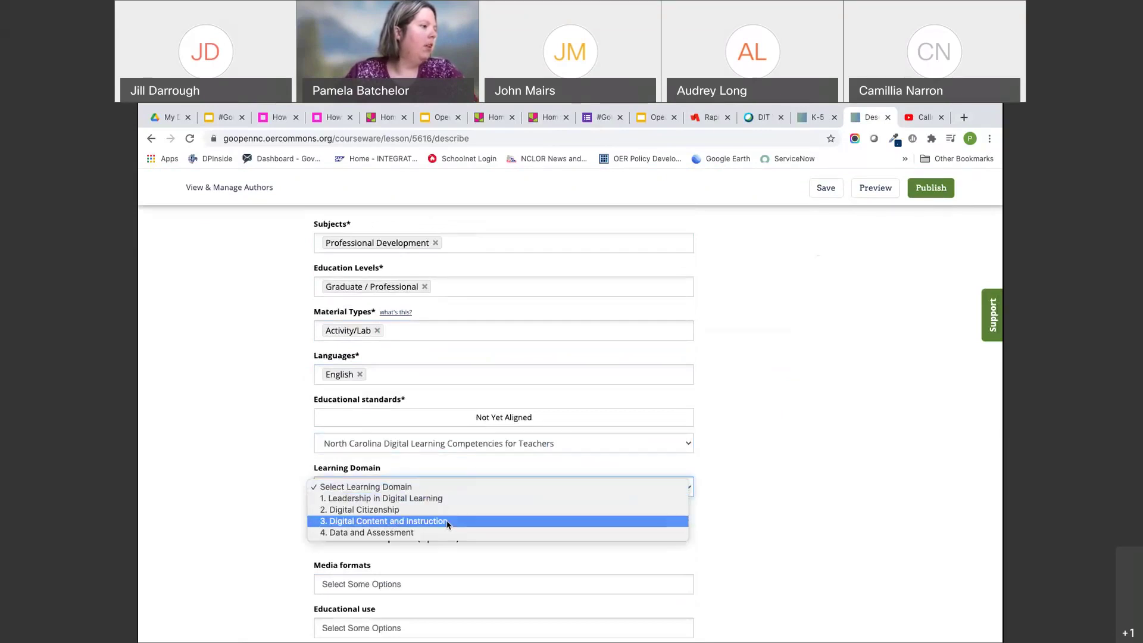
left_click(448, 521)
left_click(449, 529)
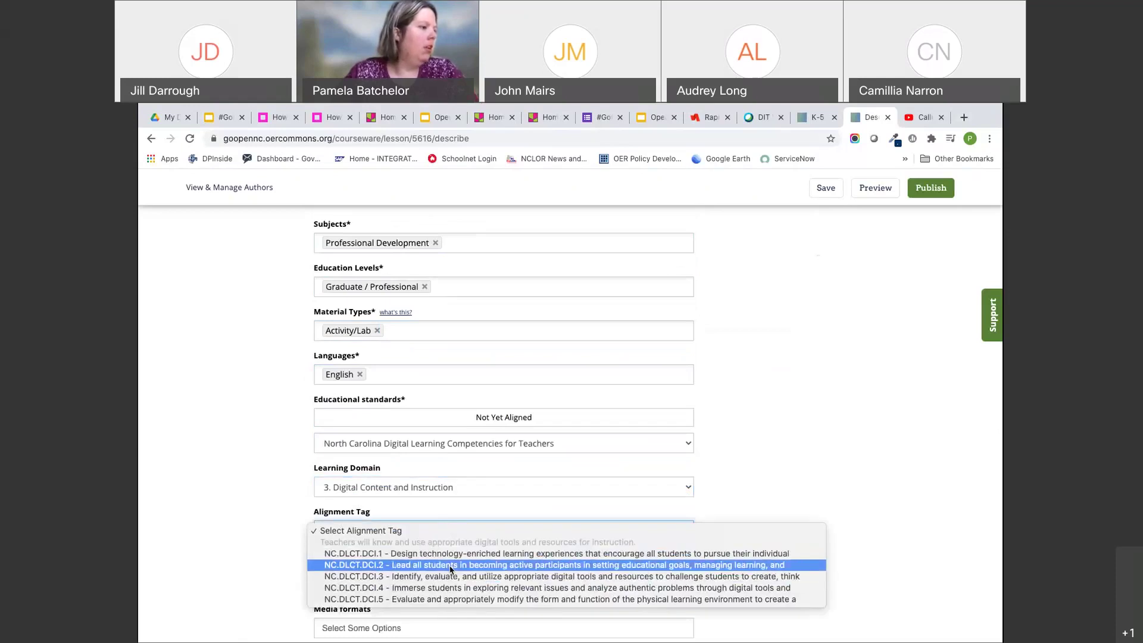
left_click(453, 553)
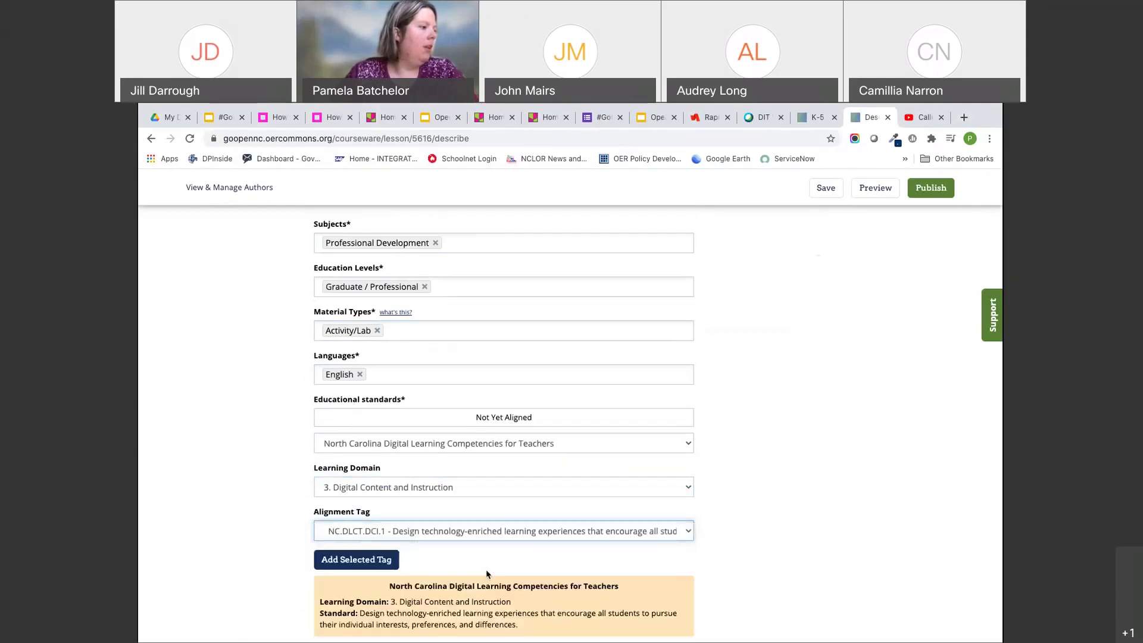
left_click(386, 554)
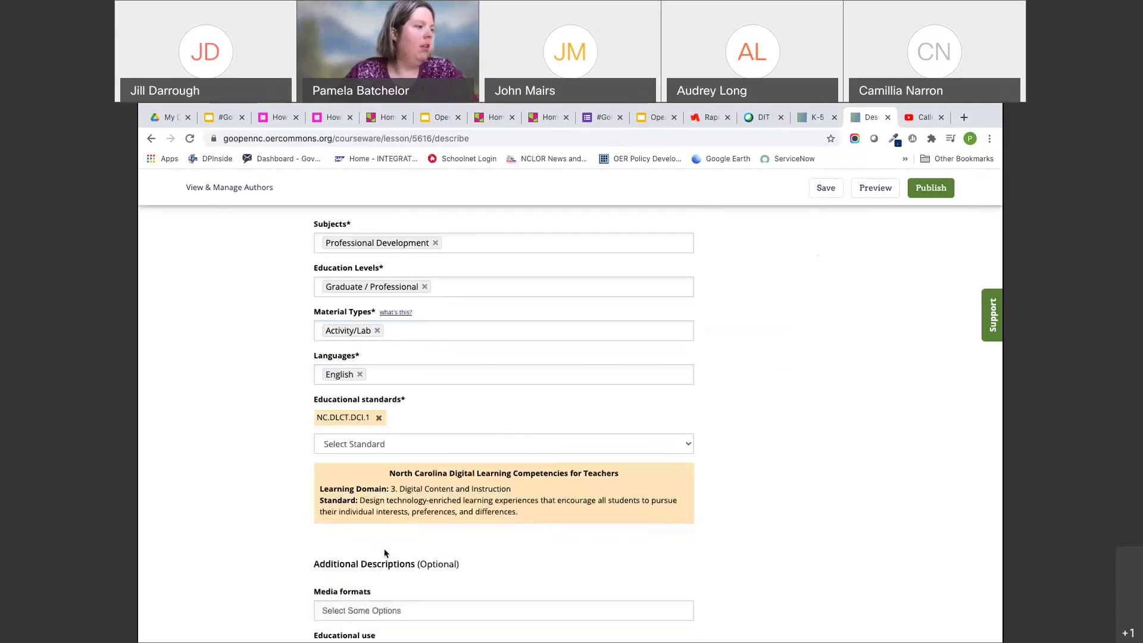
Skip the optional additional descriptions, agree to the submission terms and publish the resource.
scroll(417, 536, "down", 5)
scroll(460, 521, "down", 1)
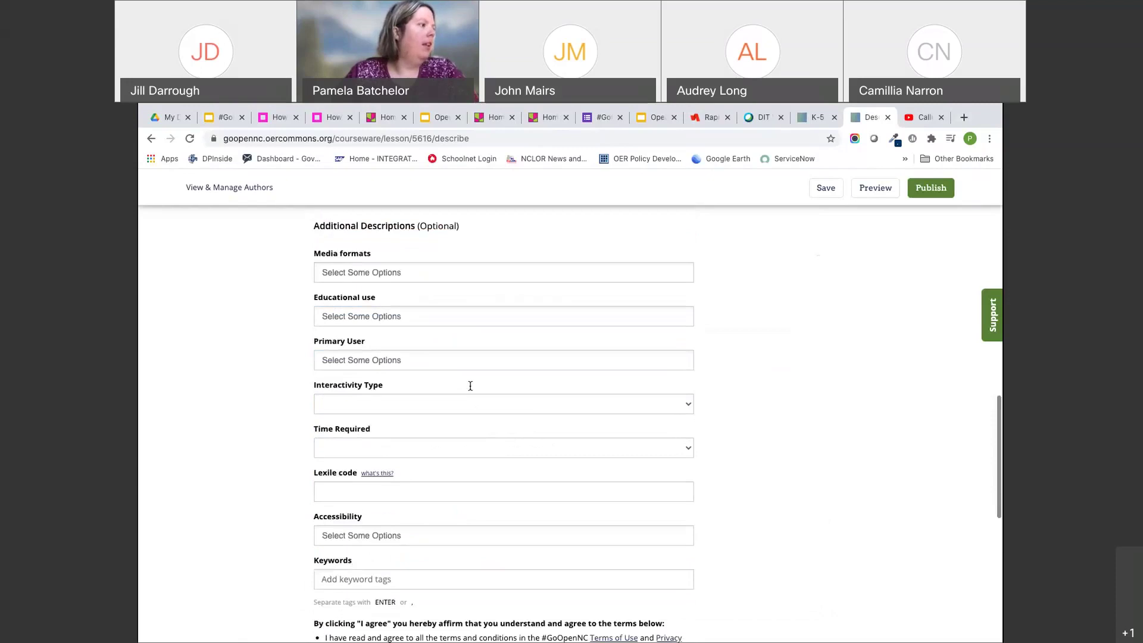
scroll(470, 387, "down", 2)
scroll(470, 390, "down", 2)
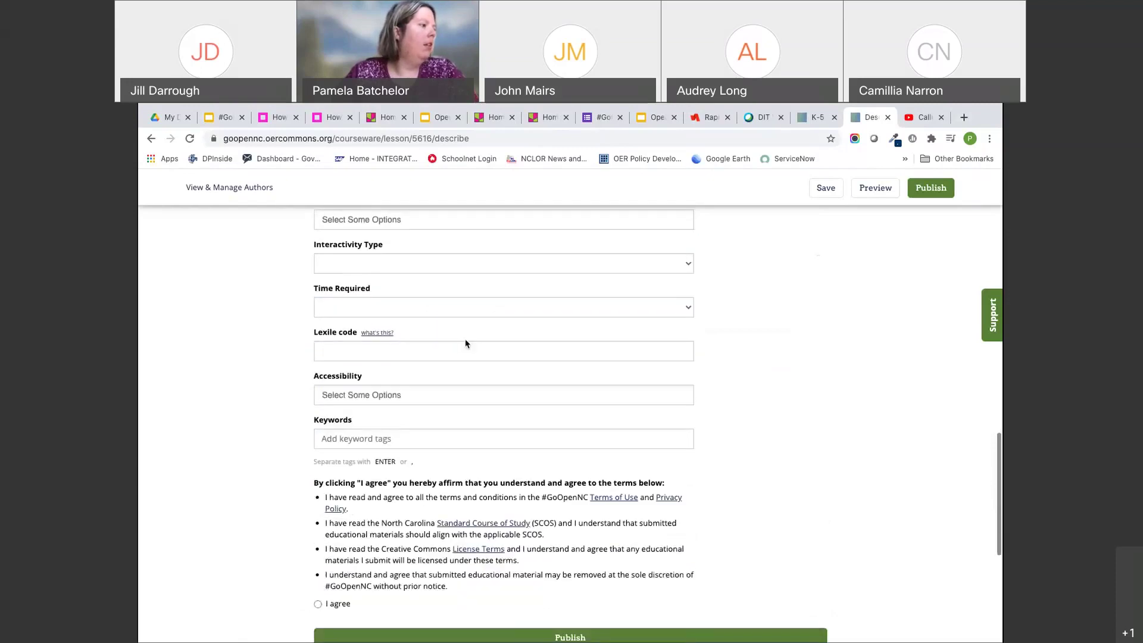
scroll(466, 340, "down", 4)
left_click(318, 435)
left_click(482, 475)
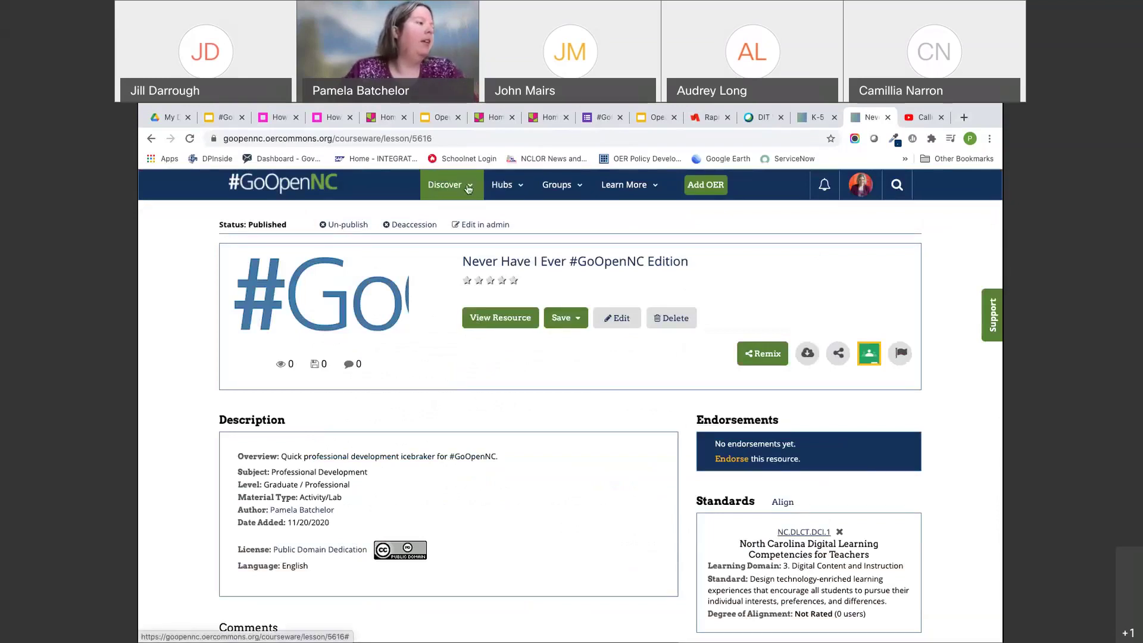
Open the curated collections page in a new browser tab and look through all its featured topics.
left_click(446, 184)
right_click(466, 244)
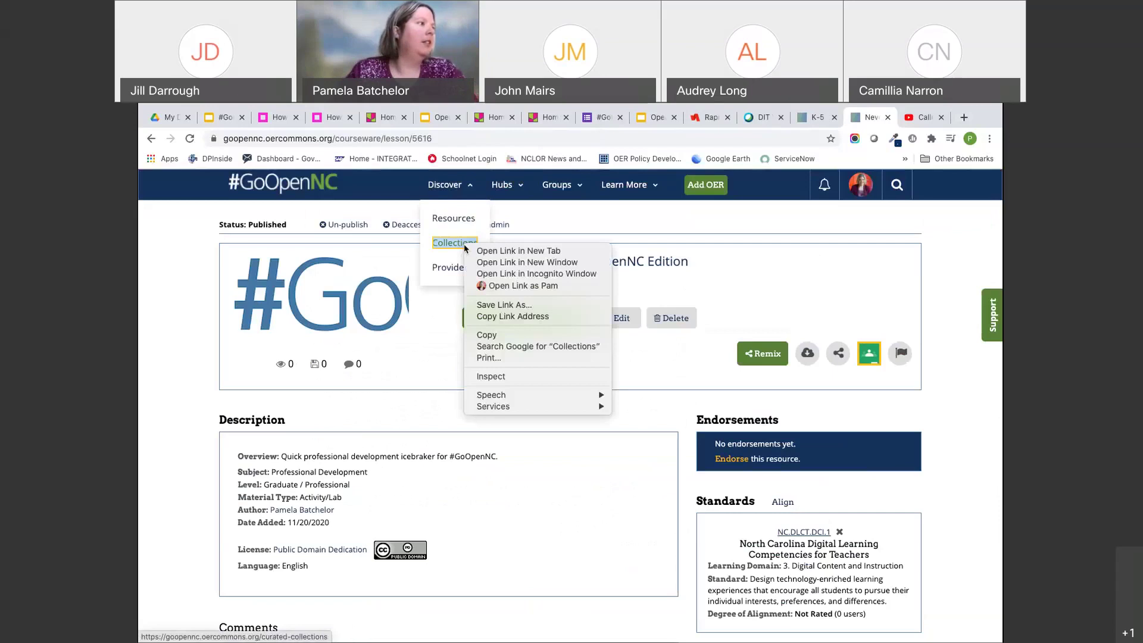
left_click(492, 252)
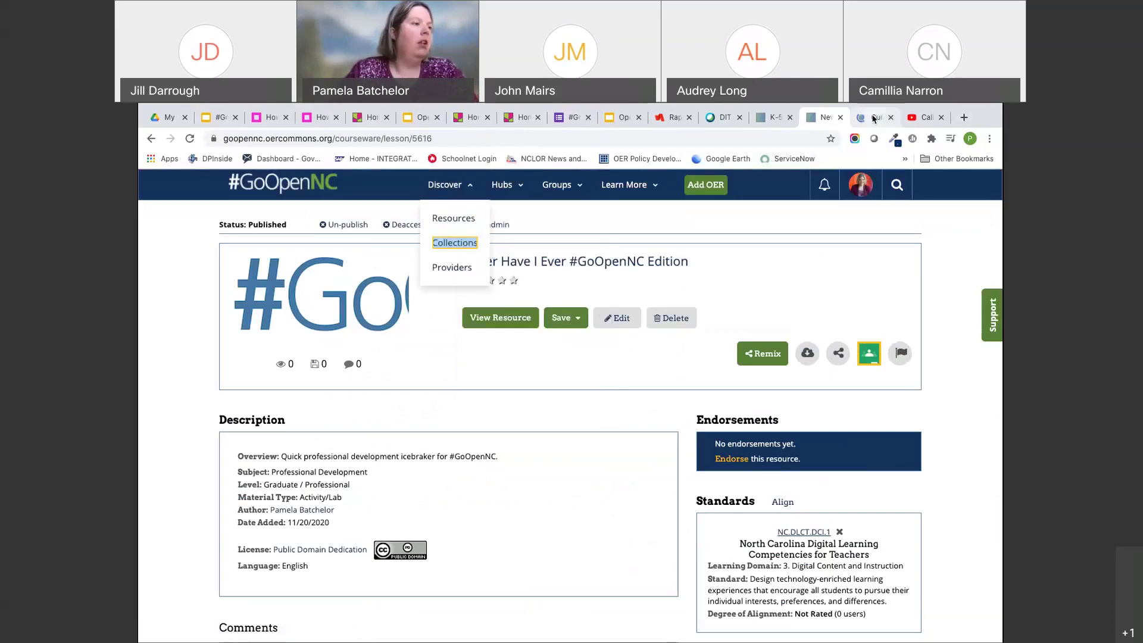
left_click(874, 119)
scroll(707, 413, "down", 3)
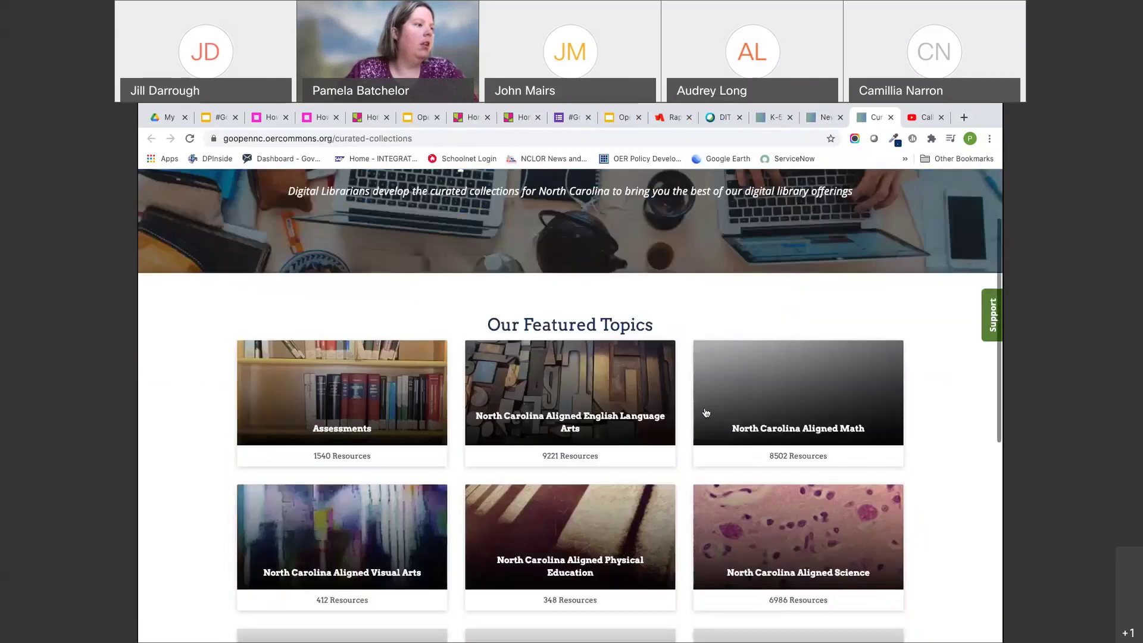
scroll(683, 384, "down", 2)
scroll(684, 384, "down", 4)
scroll(684, 384, "down", 2)
scroll(684, 384, "down", 6)
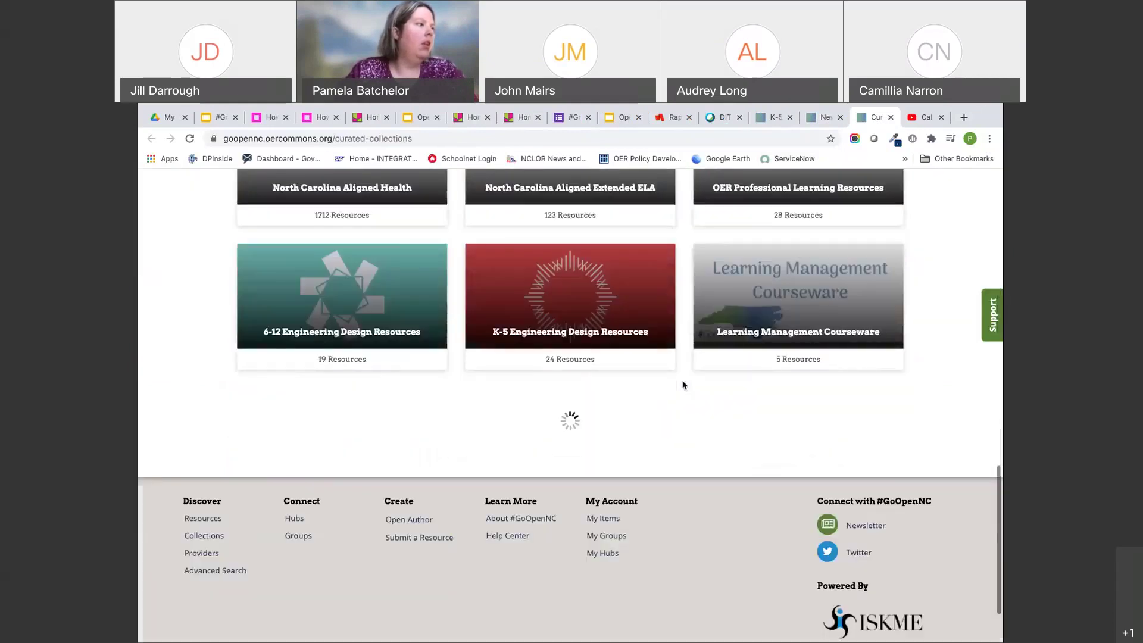
scroll(685, 393, "down", 3)
scroll(691, 430, "down", 3)
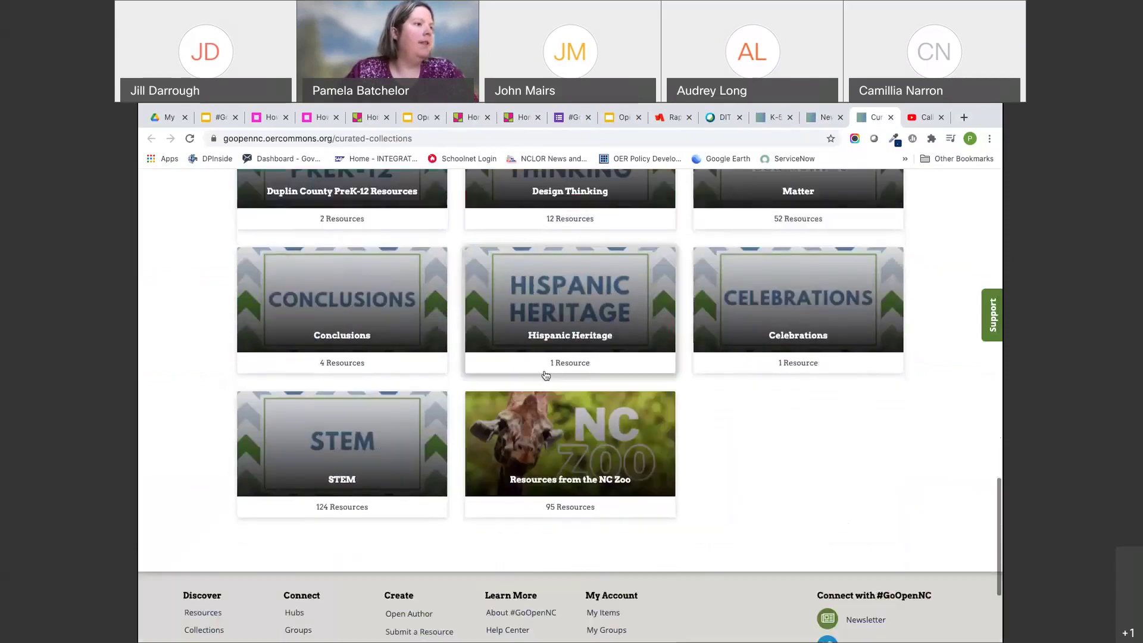
key("Home")
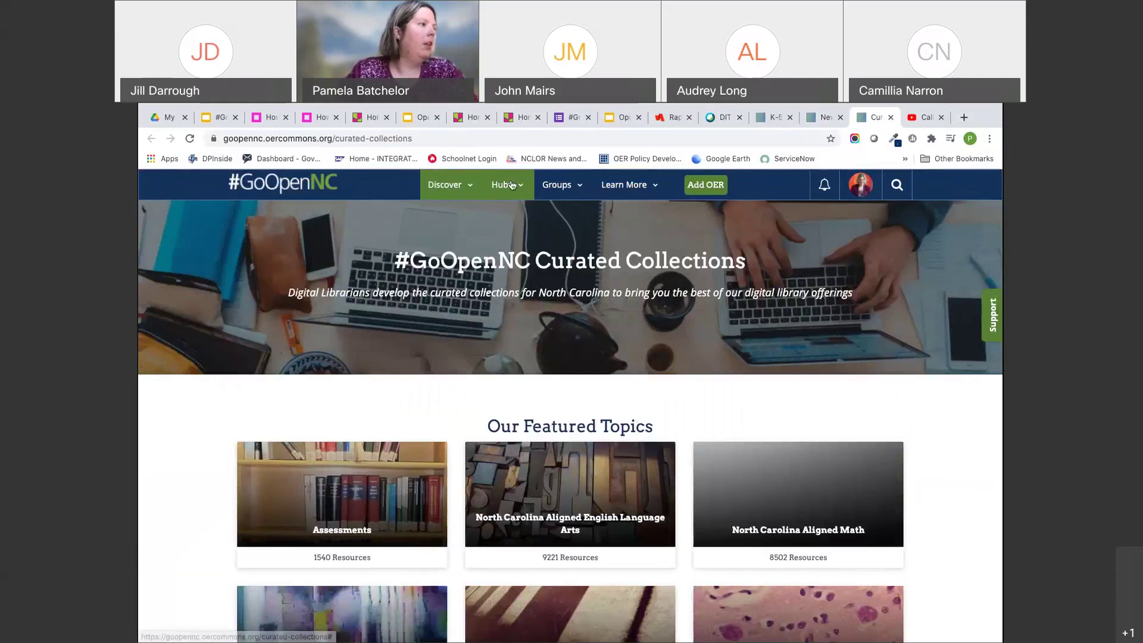
Open the OER Professional Learning Hub from the list of all hubs and open its OER Professional Learning Resources collection.
left_click(512, 185)
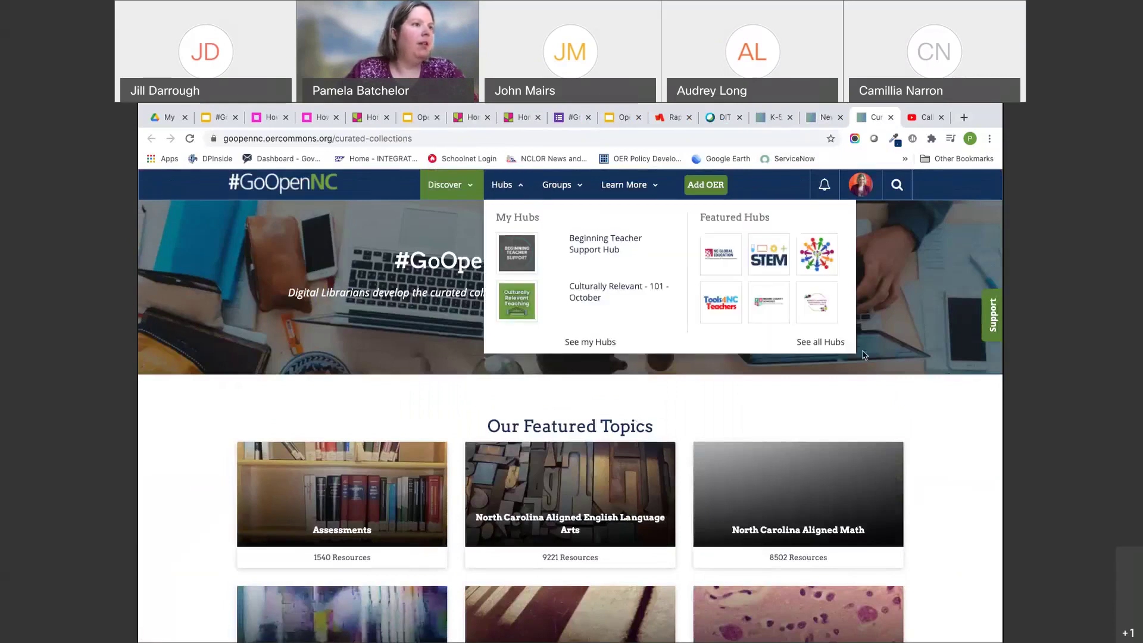
left_click(821, 341)
left_click(720, 371)
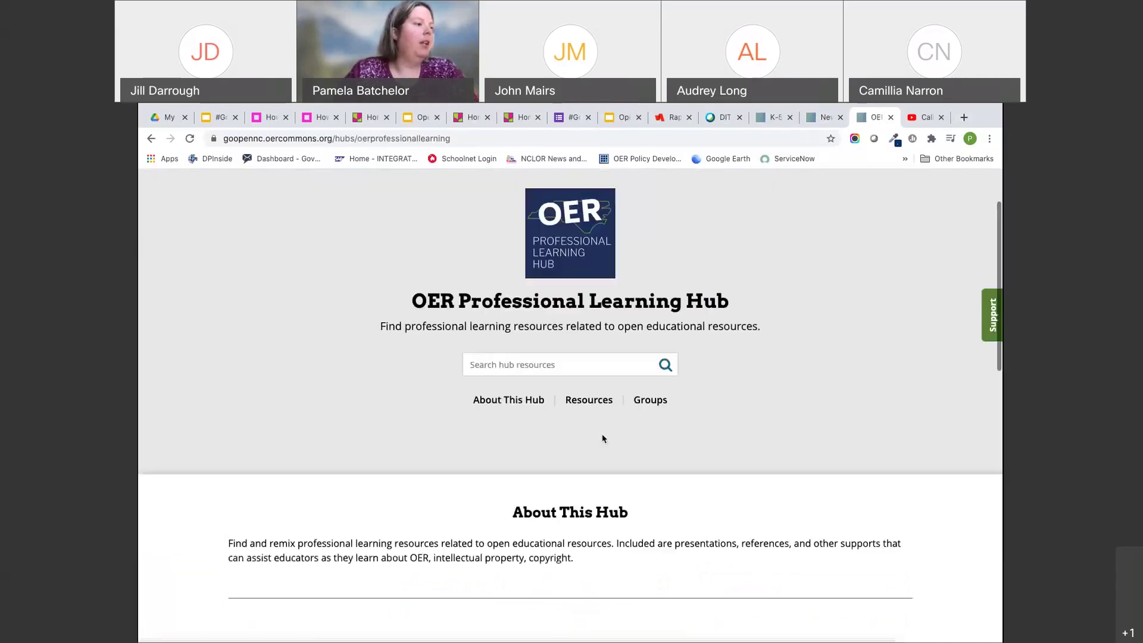
scroll(603, 439, "down", 5)
scroll(388, 332, "down", 1)
left_click(393, 330)
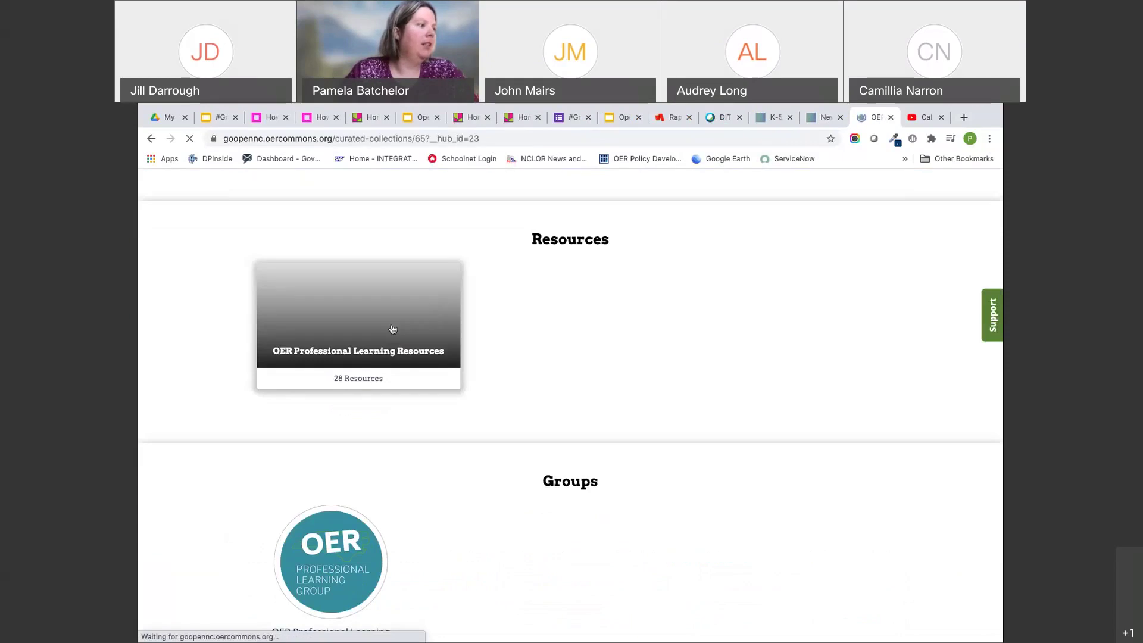
Open the Anatomy of a Creative Commons License resource and examine its details, comments and tags.
scroll(583, 440, "down", 3)
scroll(583, 440, "down", 1)
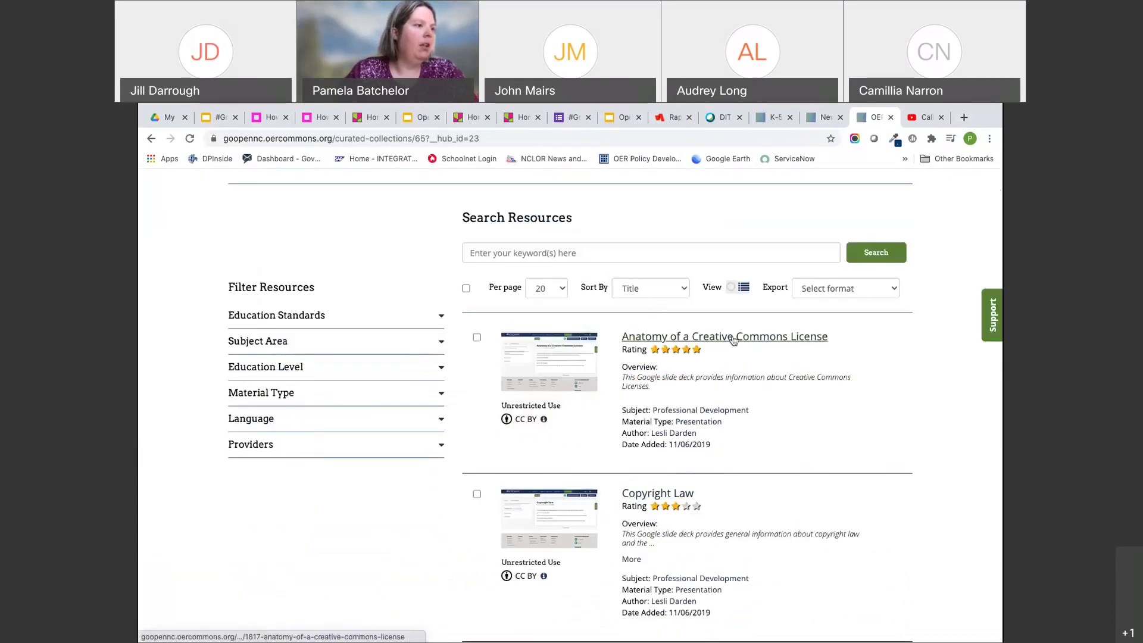
left_click(733, 339)
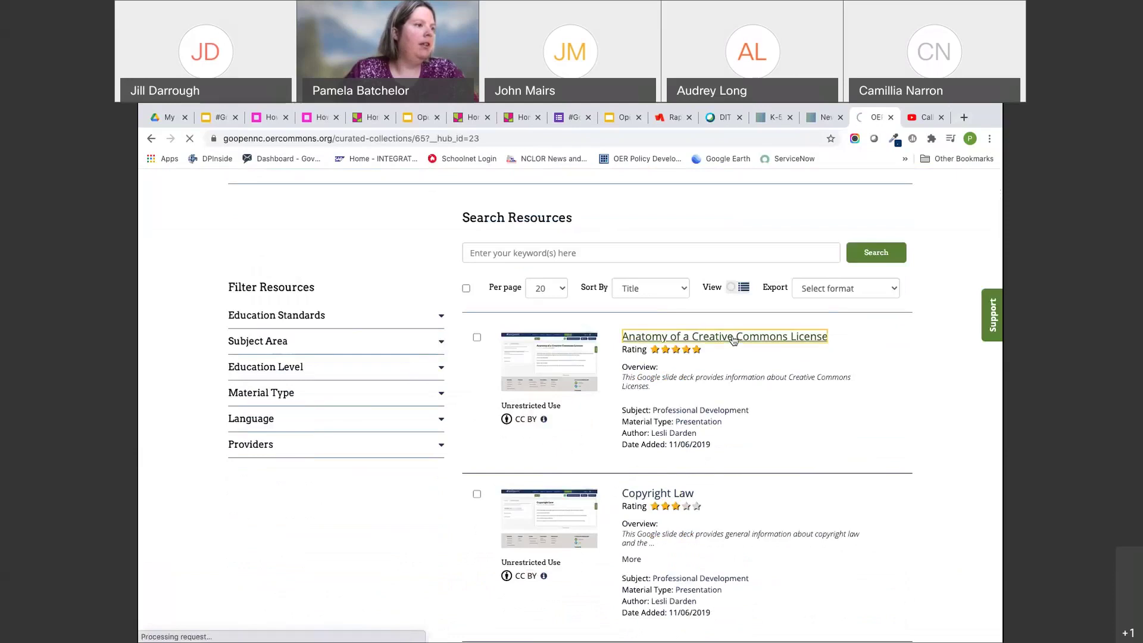
scroll(742, 472, "down", 3)
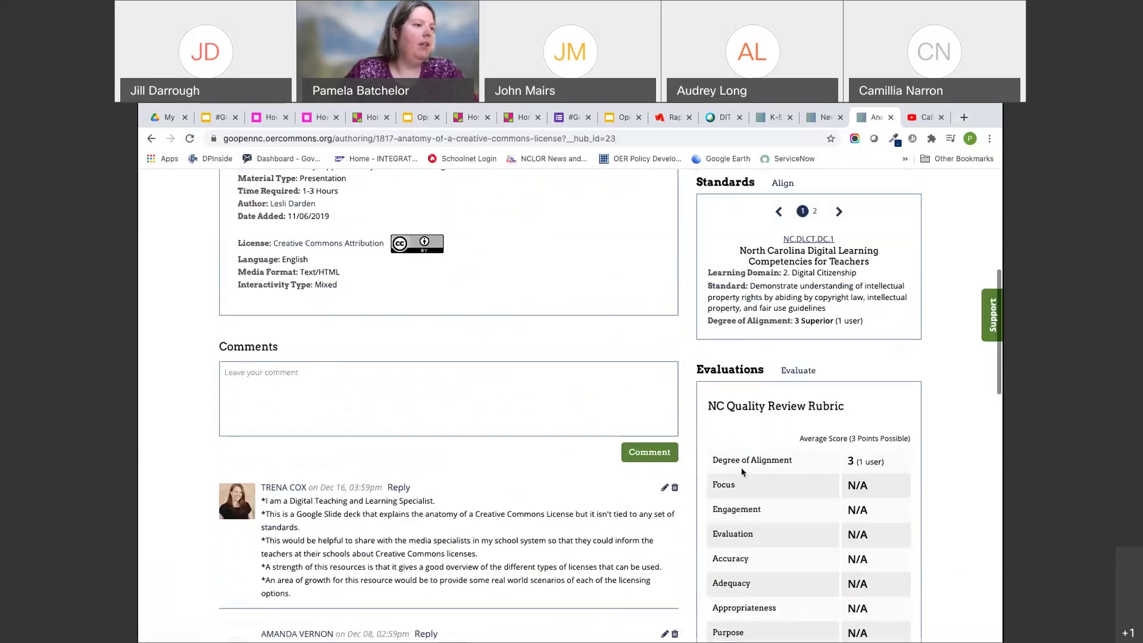
scroll(742, 472, "down", 8)
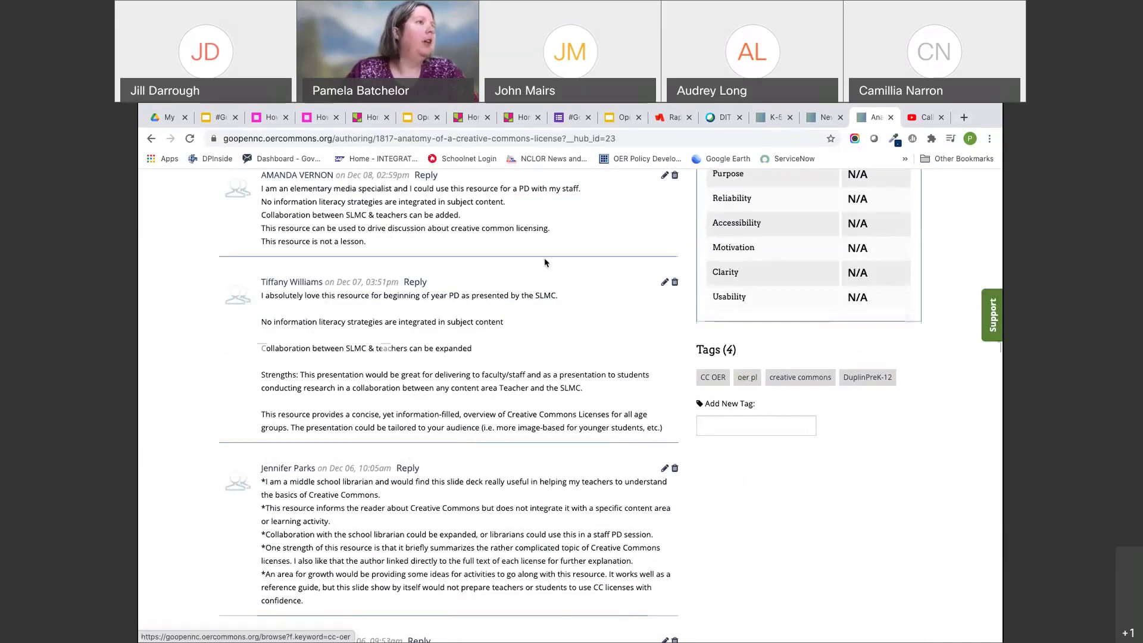
scroll(545, 262, "up", 4)
Return to the published Never Have I Ever #GoOpenNC Edition resource and add the tag "oer pl" to it.
left_click(825, 117)
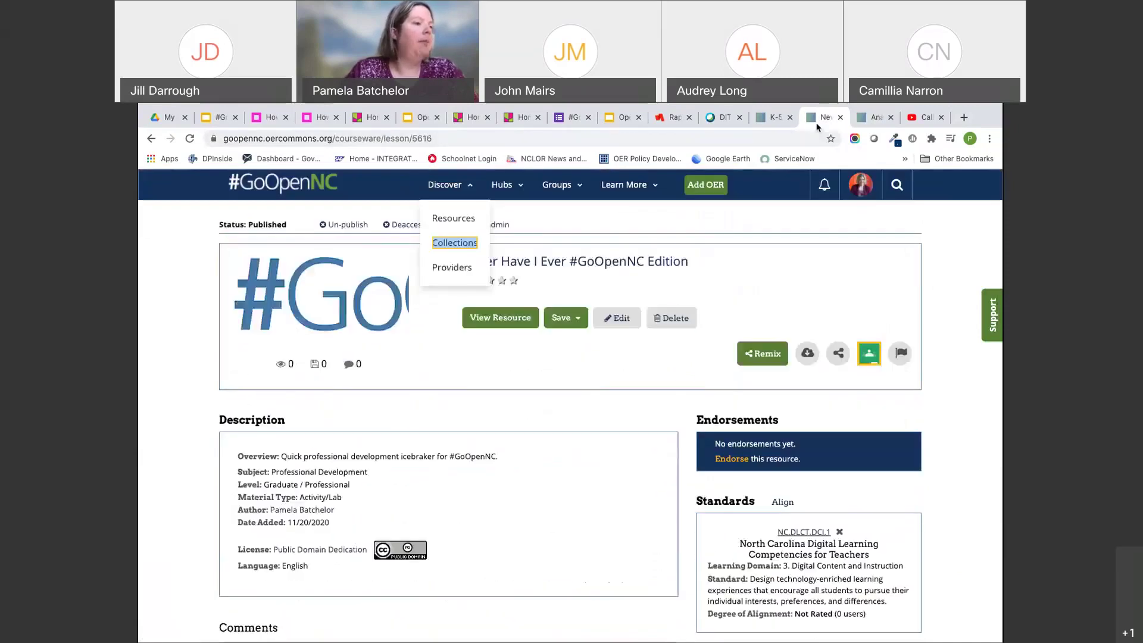
scroll(657, 457, "down", 7)
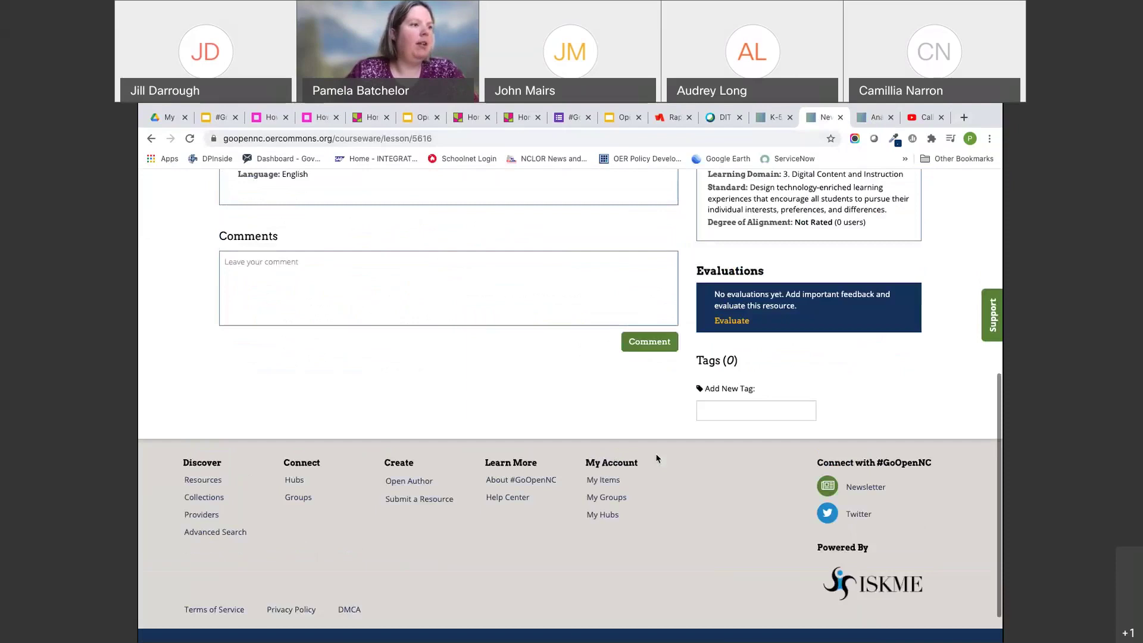
left_click(762, 424)
type("oer pl")
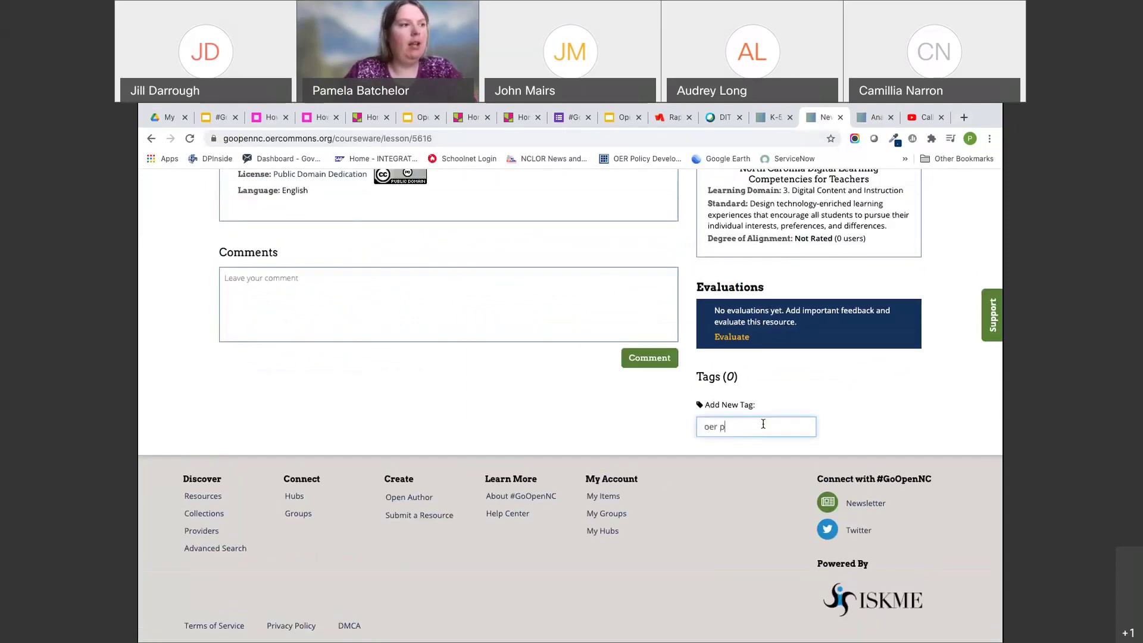
key("Return")
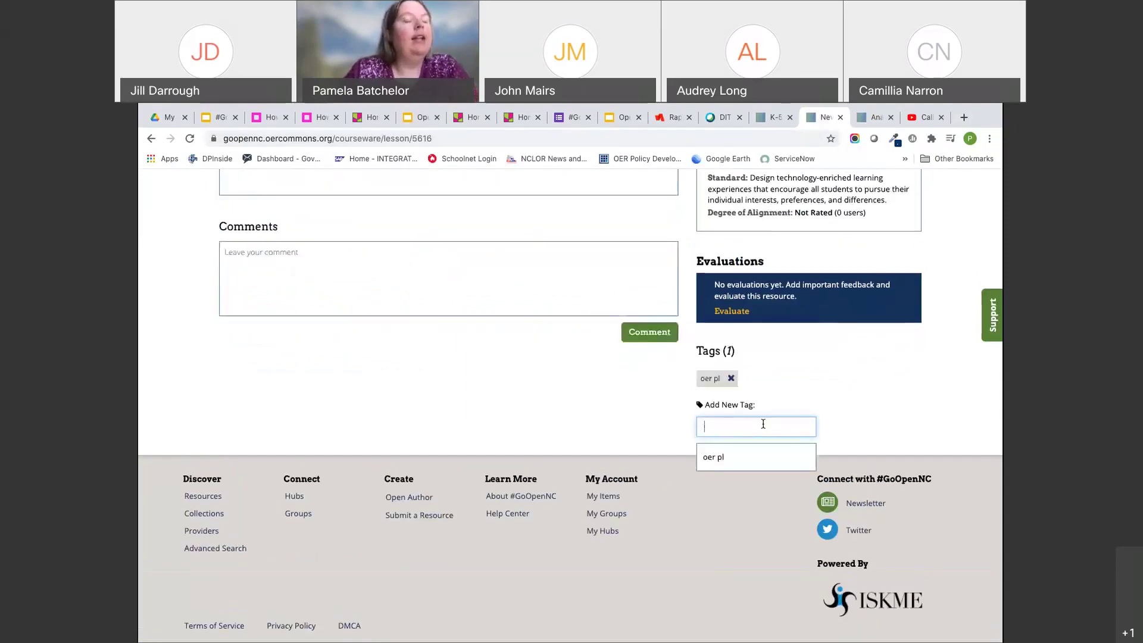
left_click(616, 421)
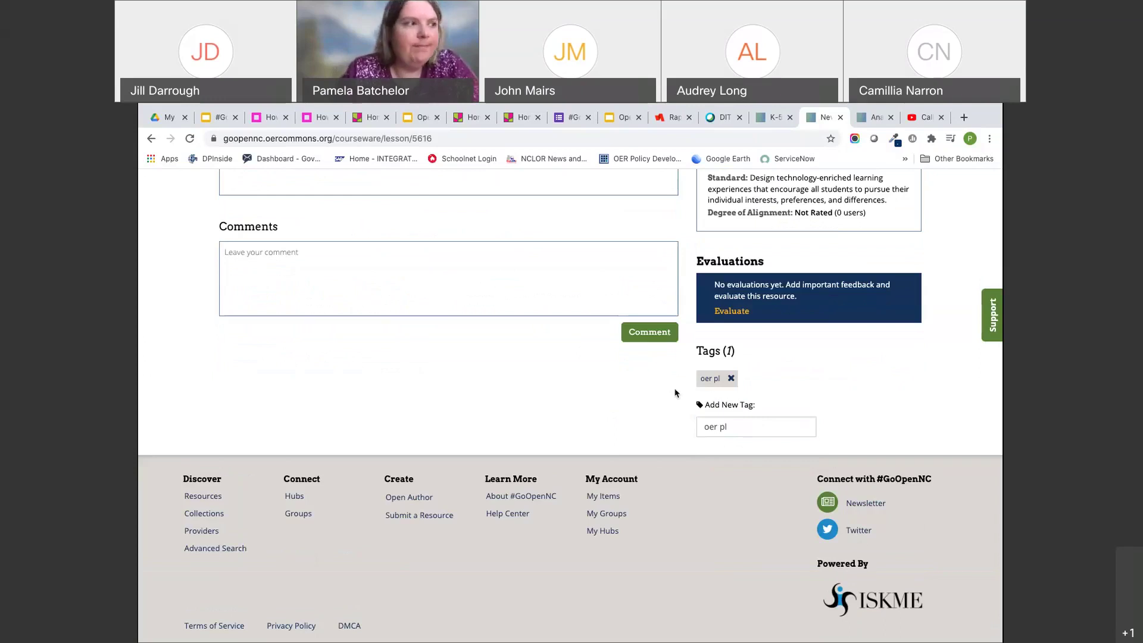
scroll(671, 394, "up", 7)
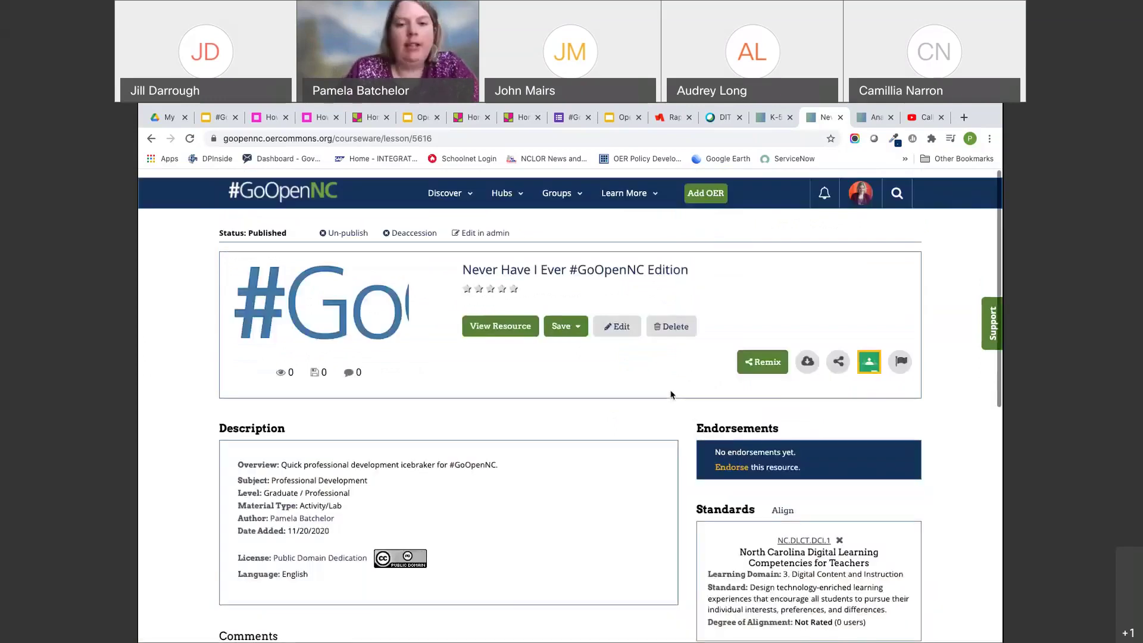